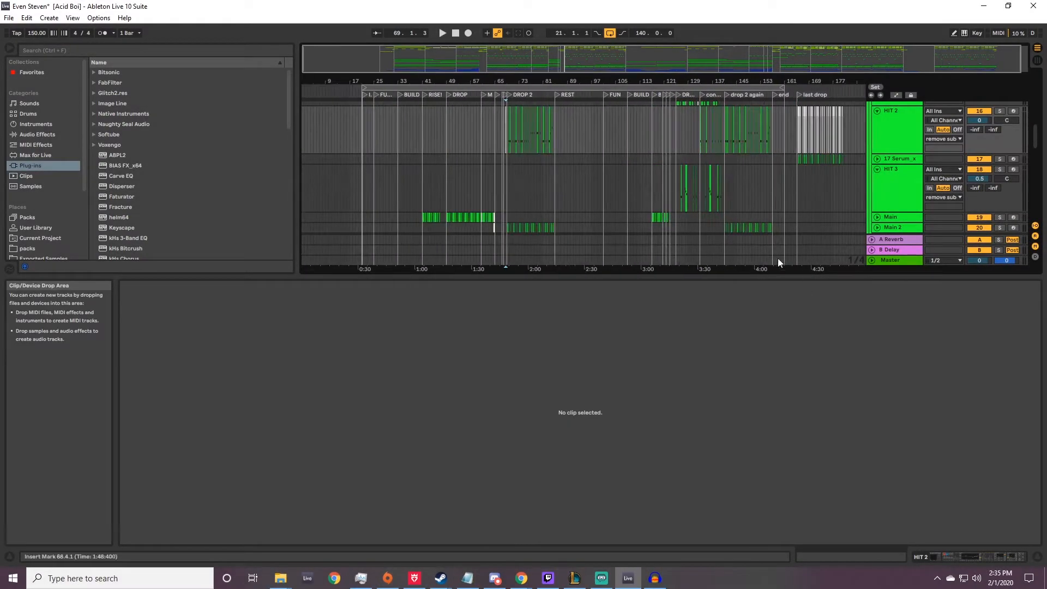
Enlarge the arrangement area and collapse all the synth tracks, including the remove sub group.
drag(790, 273, 790, 543)
click(883, 176)
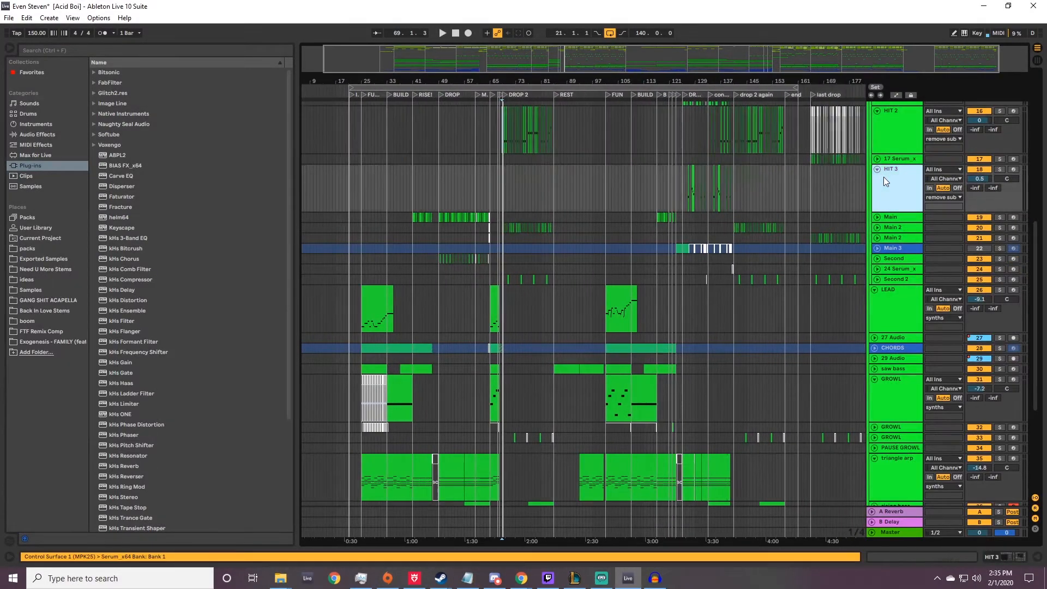
shift+click(890, 279)
scroll(889, 236, down, 3)
click(889, 277)
key(ctrl+a)
click(874, 266)
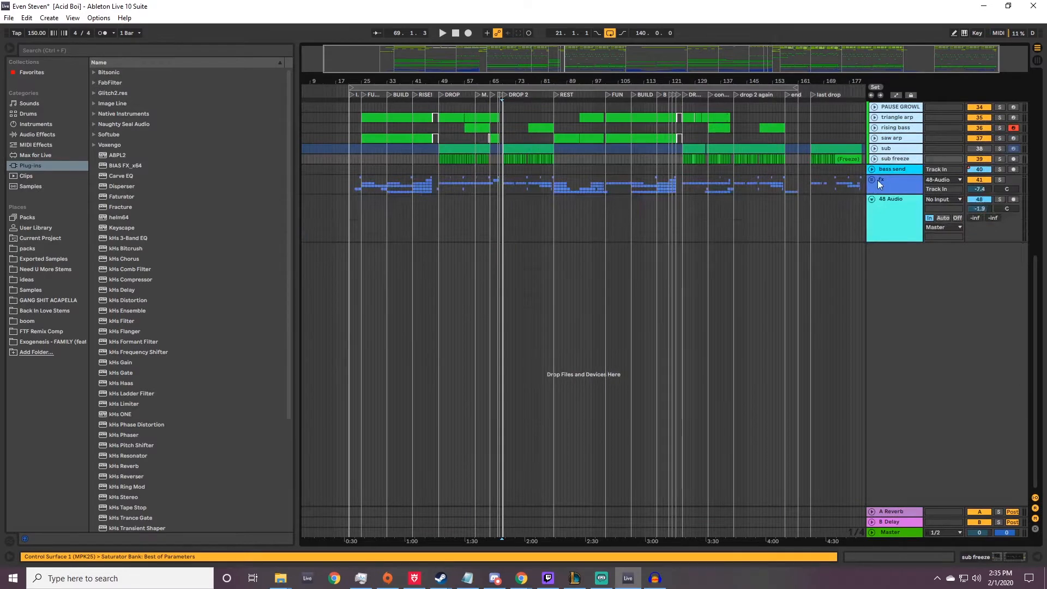
scroll(878, 180, up, 6)
scroll(664, 122, down, 2)
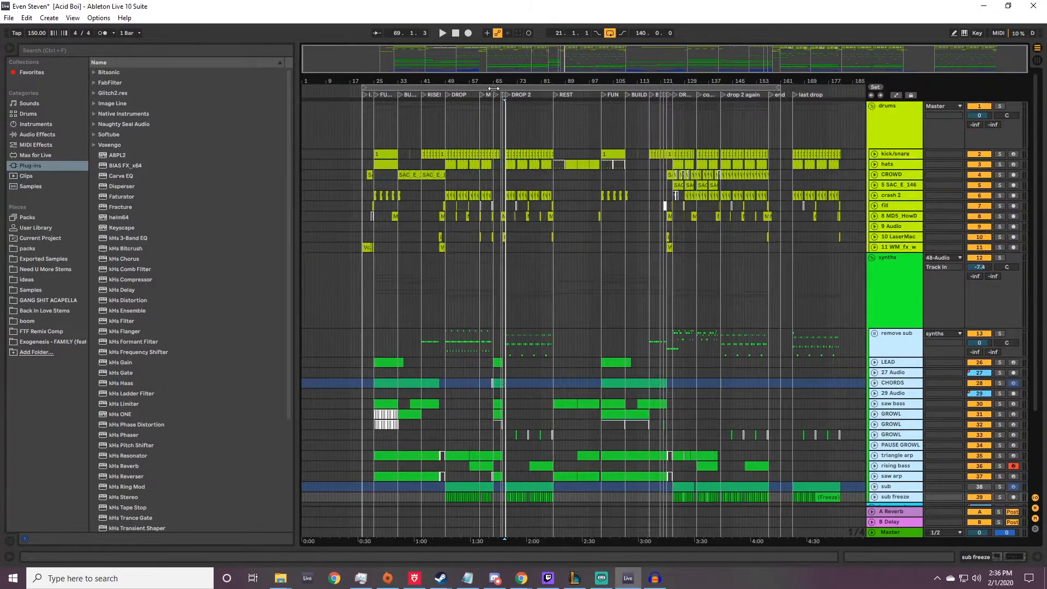
Audition the INTRO section from bar 21, starting with the VcrTurnOn clip.
drag(369, 81, 369, 142)
scroll(364, 217, down, 1)
scroll(365, 217, up, 1)
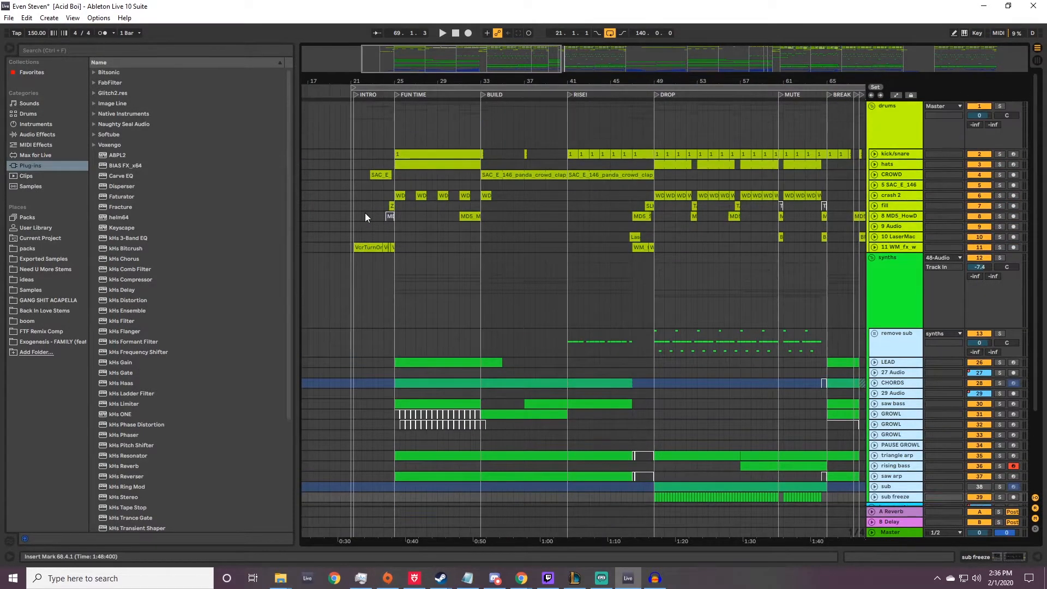
drag(350, 185, 404, 195)
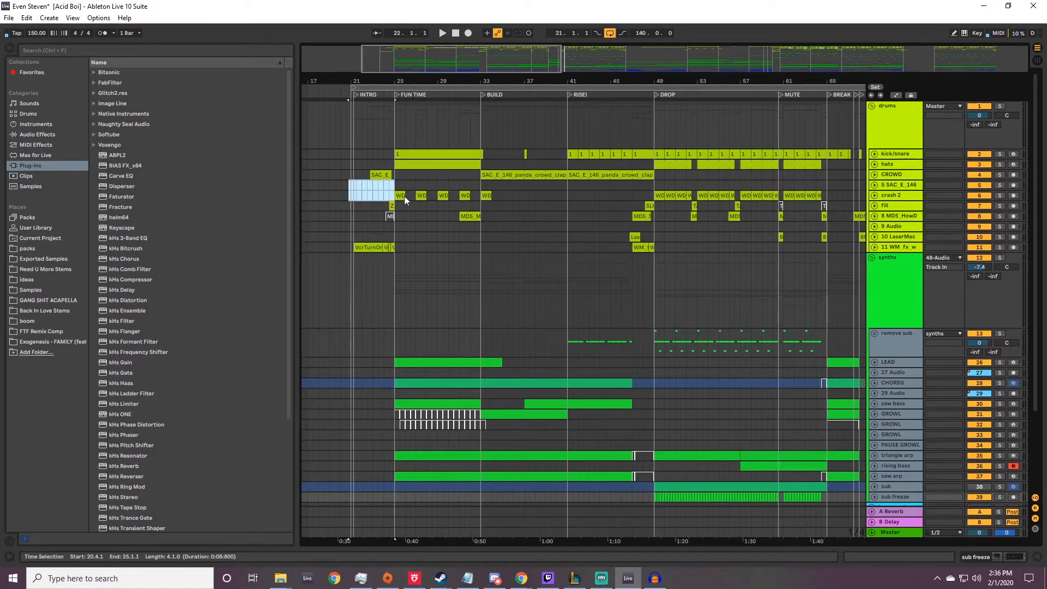
click(362, 245)
key(space)
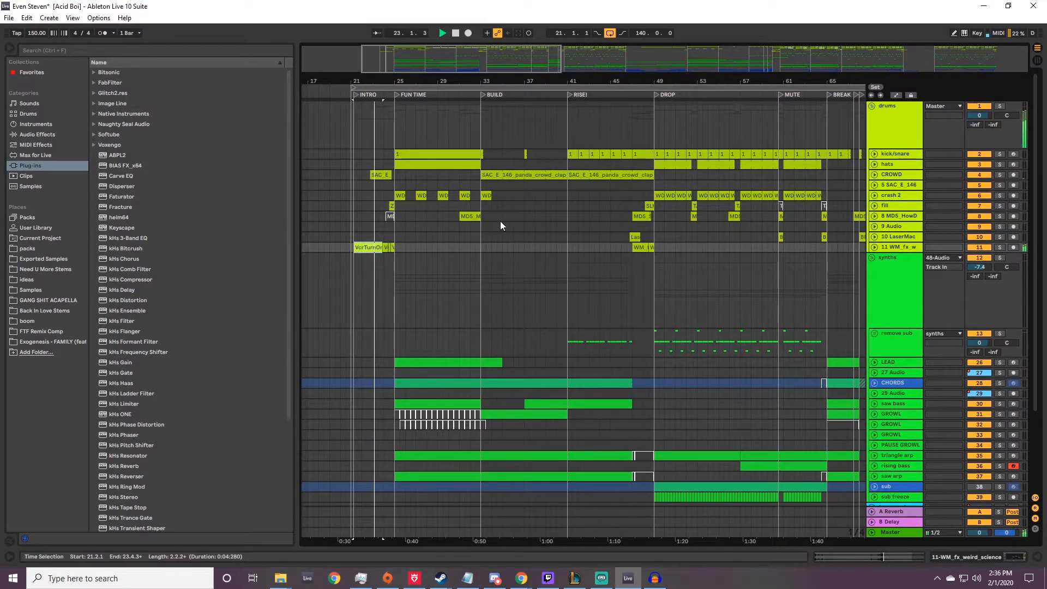
key(space)
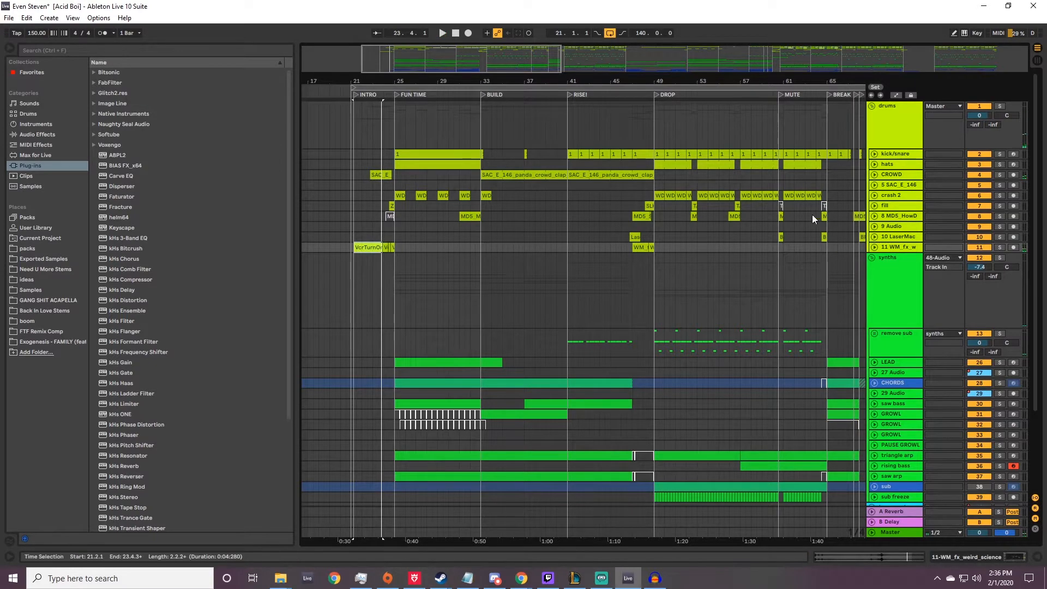
Select the FUN TIME section, bars 25 to 33, across the synth tracks and play it.
scroll(387, 175, down, 3)
drag(394, 185, 479, 194)
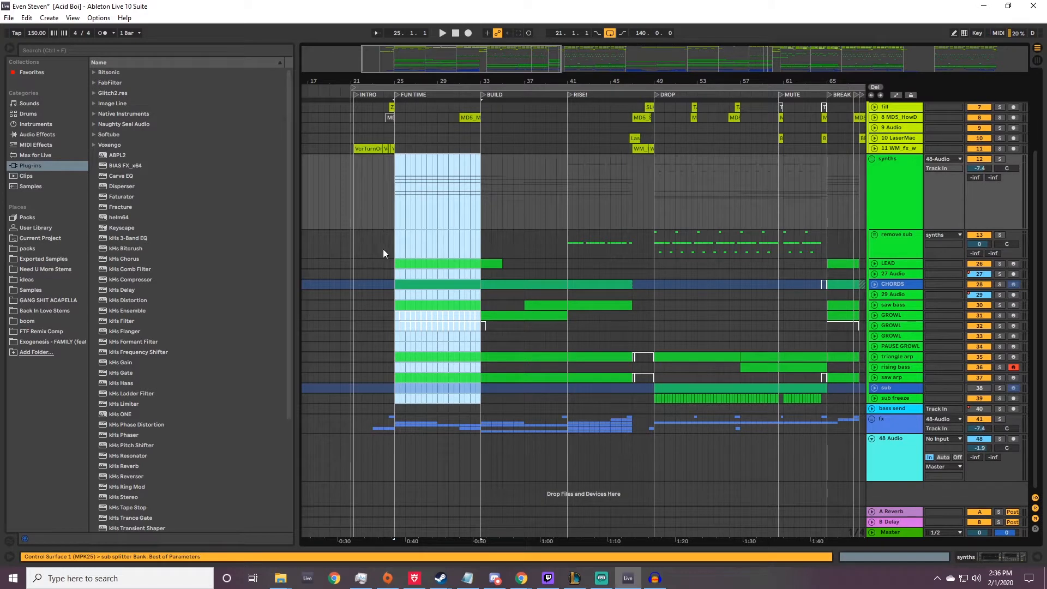
key(space)
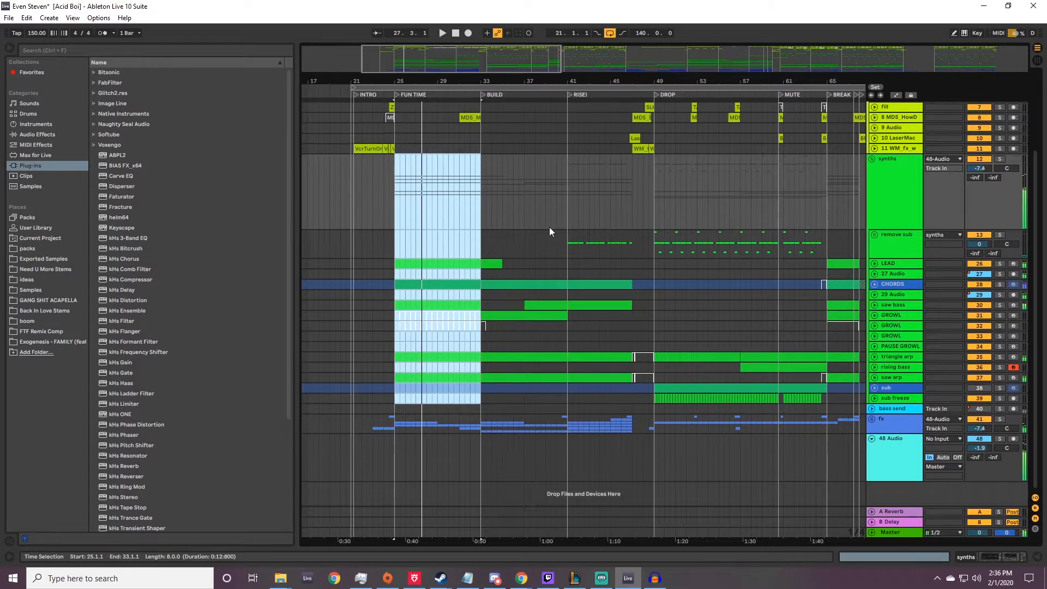
Play the BUILD section from bar 33 and mark the span up to DROP on the synths group.
scroll(548, 227, up, 3)
click(482, 226)
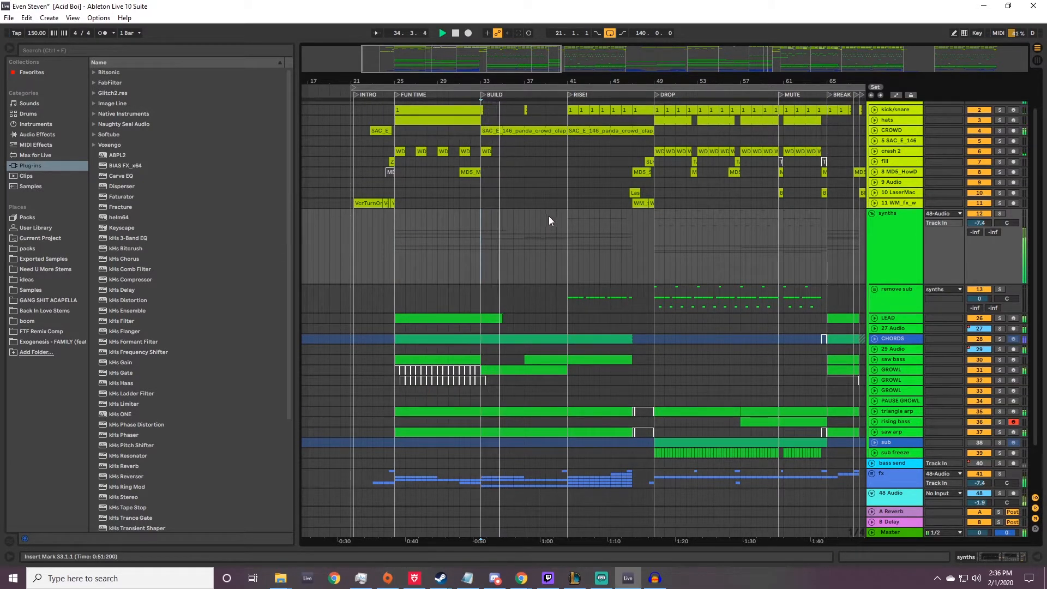
right_click(516, 226)
click(572, 313)
drag(486, 226, 655, 233)
click(483, 218)
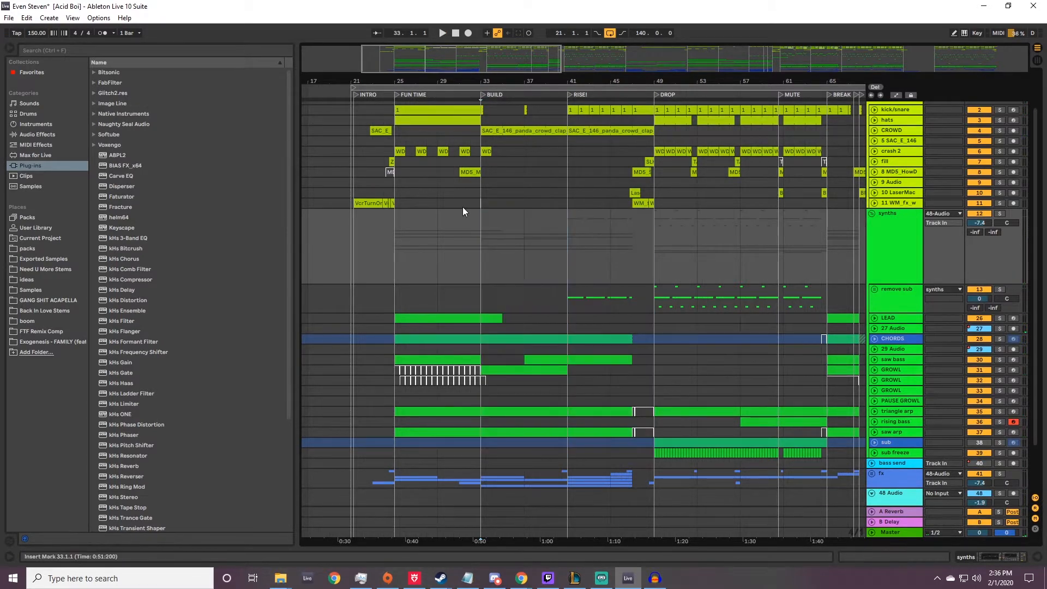
Play the second half of BUILD from bar 37 and mark the whole section on the synths group.
click(523, 218)
key(space)
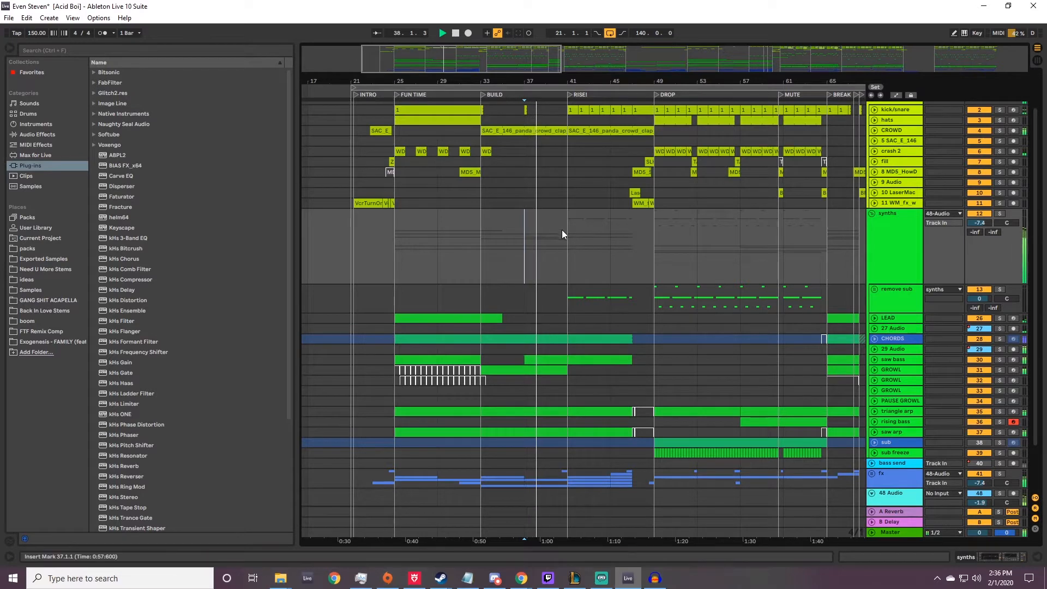
key(space)
drag(480, 220, 561, 220)
Play the RISE! section from bar 41 and stop playback before DROP.
click(571, 230)
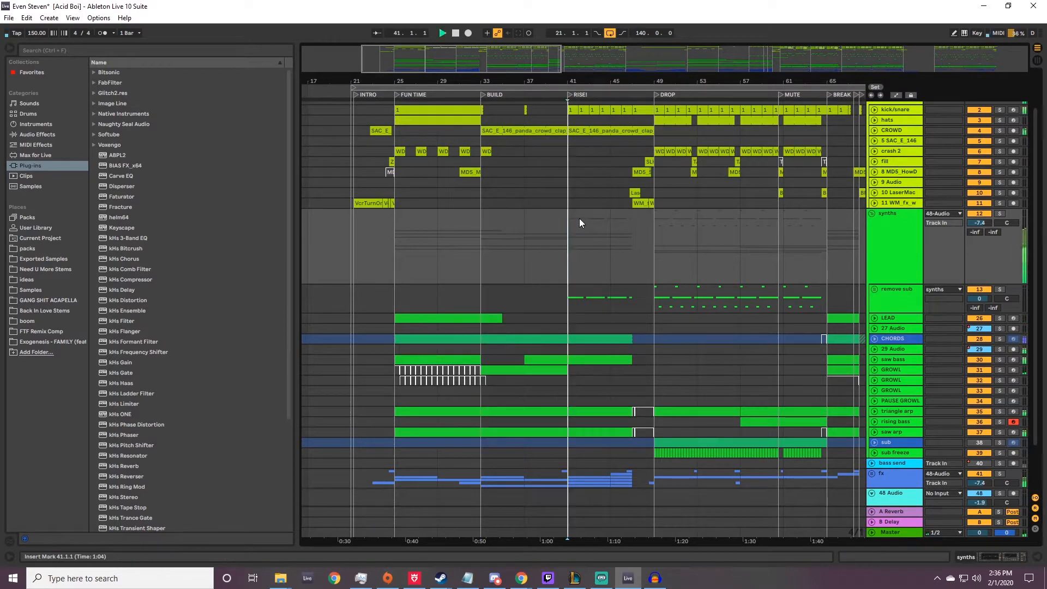
key(space)
scroll(579, 217, down, 3)
scroll(580, 217, up, 4)
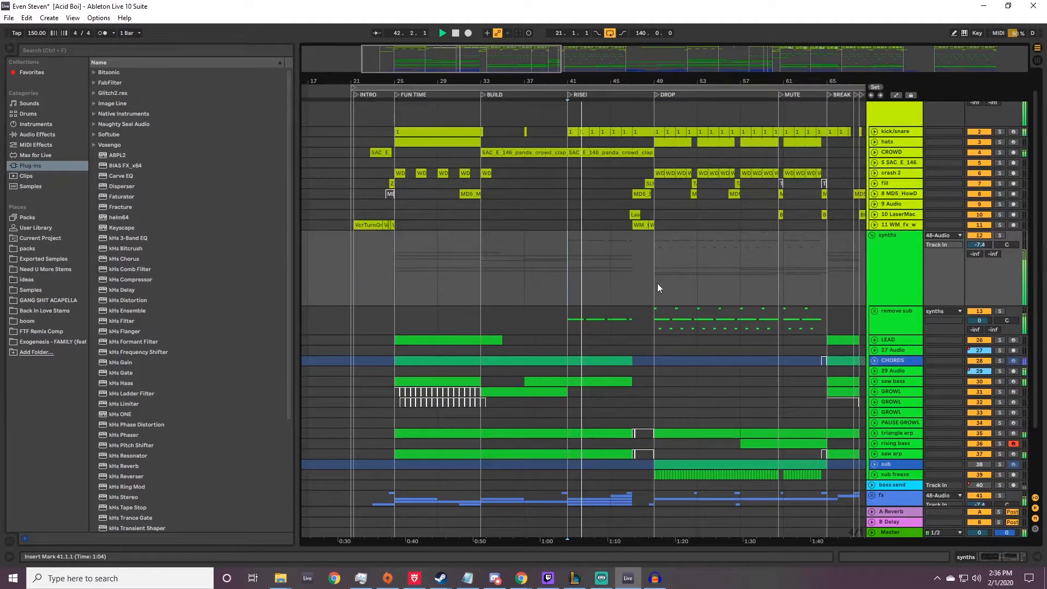
drag(685, 79, 528, 72)
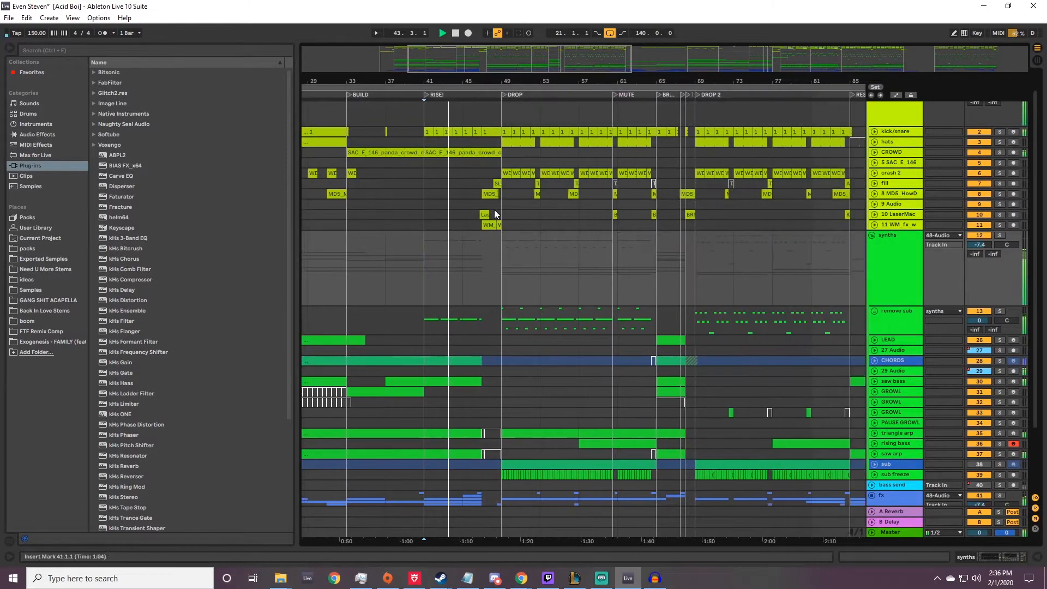
key(space)
Play the DROP section from bar 49 on the synths group, then hide the device view.
double_click(490, 280)
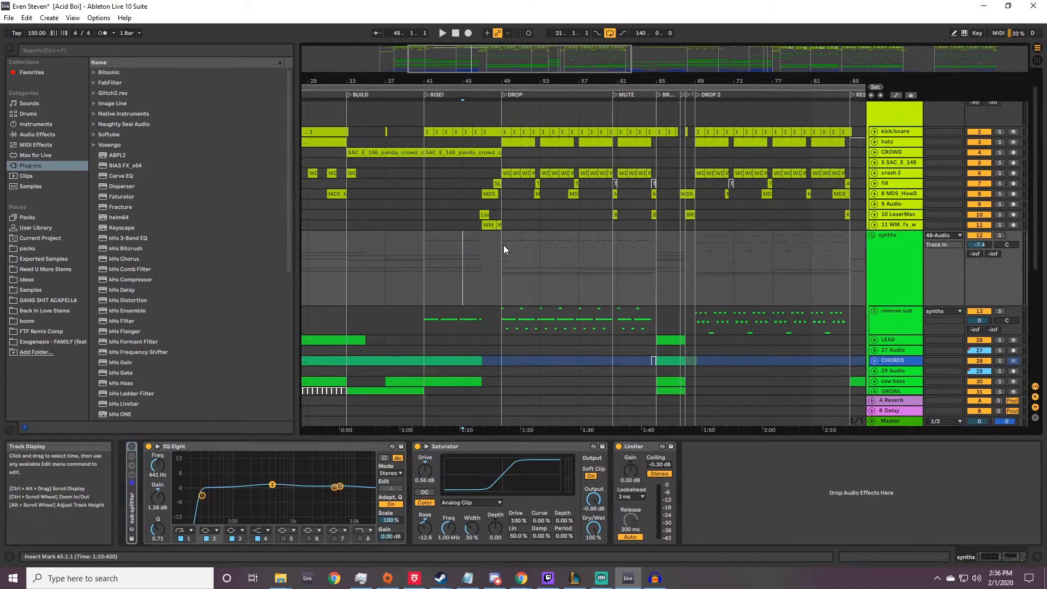
scroll(501, 253, up, 1)
click(501, 269)
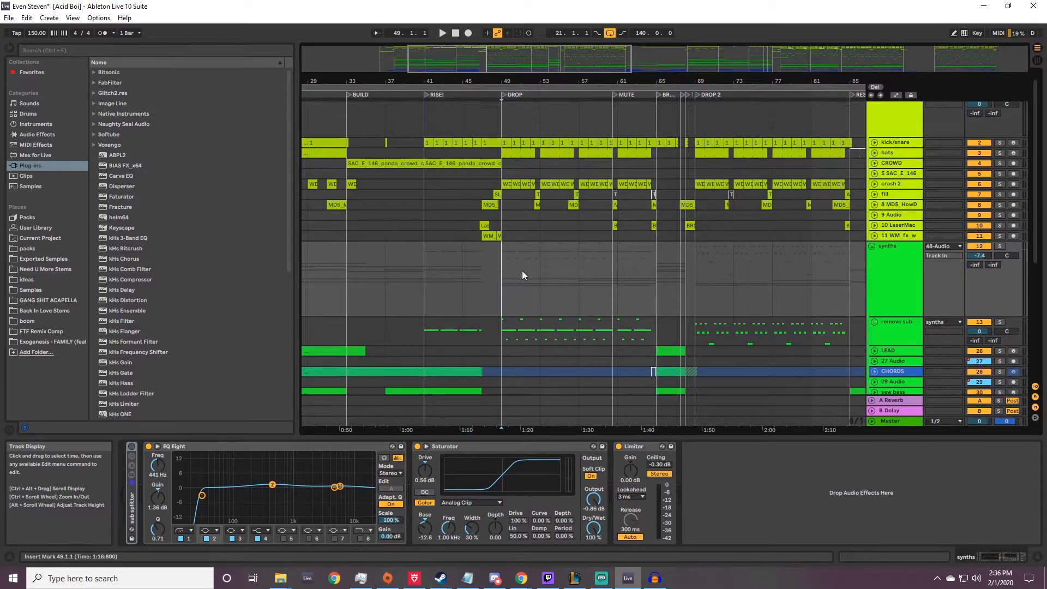
key(space)
scroll(518, 272, down, 2)
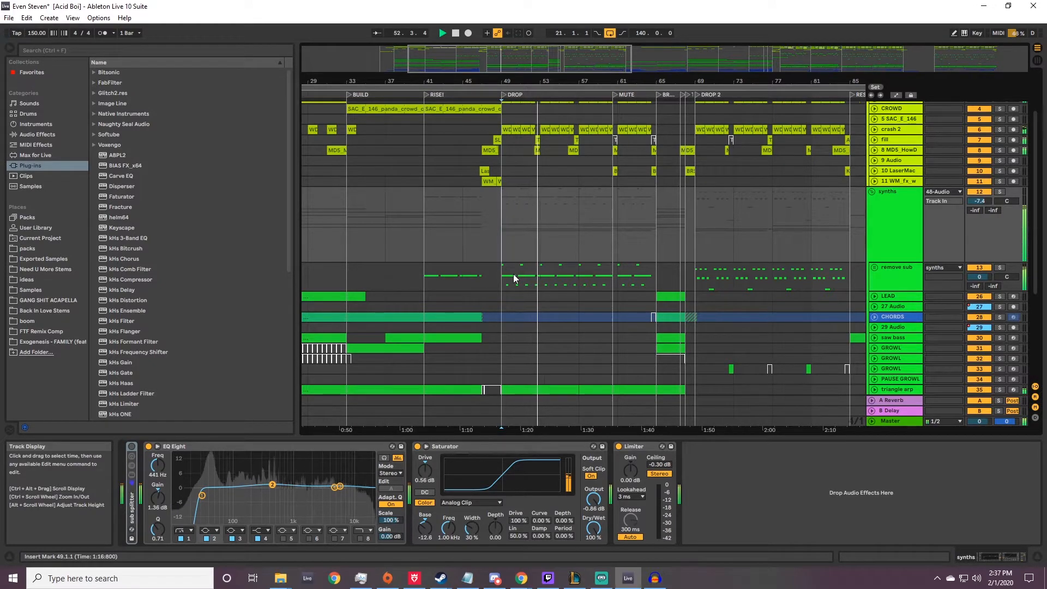
click(1039, 560)
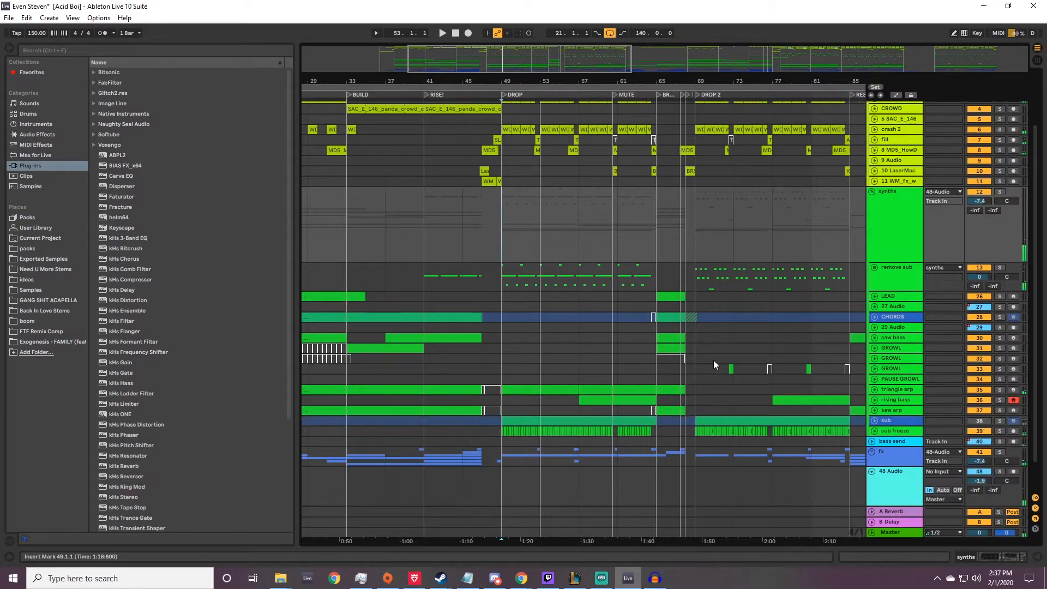
Examine the MUTE section and select its span on the fill and effects tracks down through the synths group.
drag(646, 82, 646, 107)
click(566, 96)
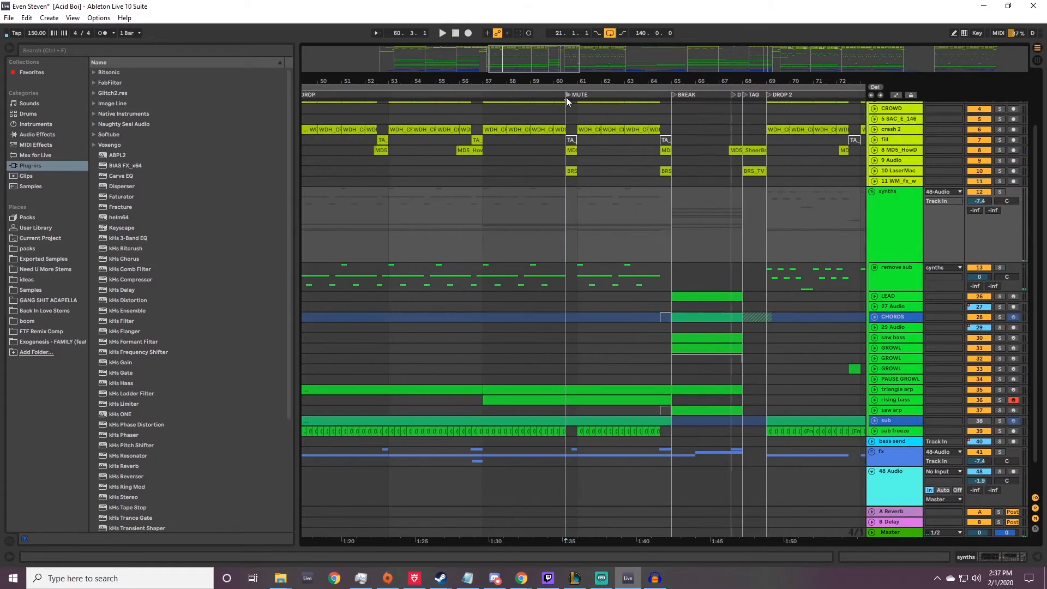
drag(579, 66, 717, 111)
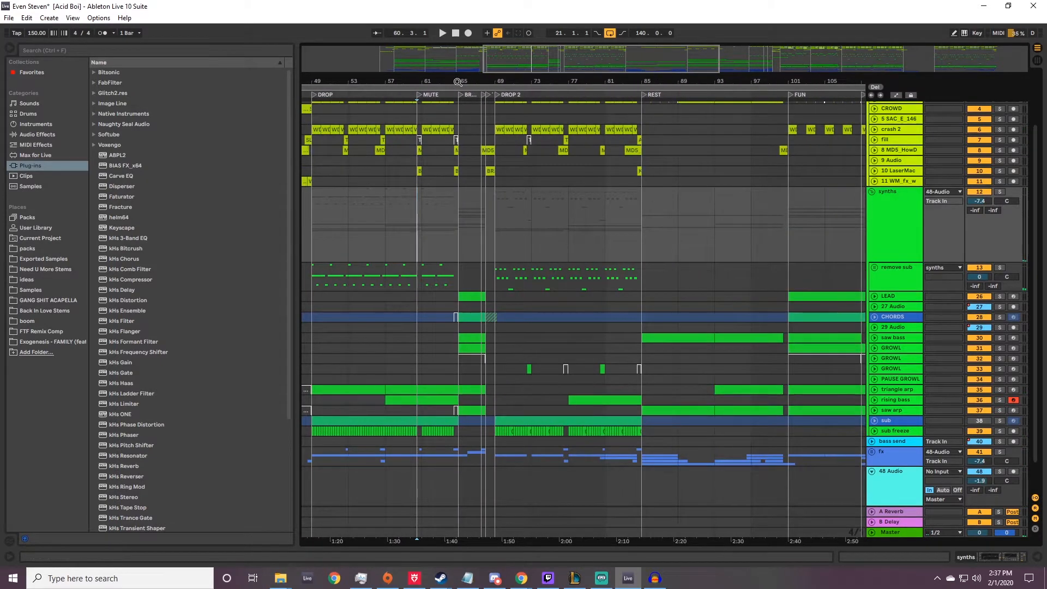
drag(428, 79, 428, 115)
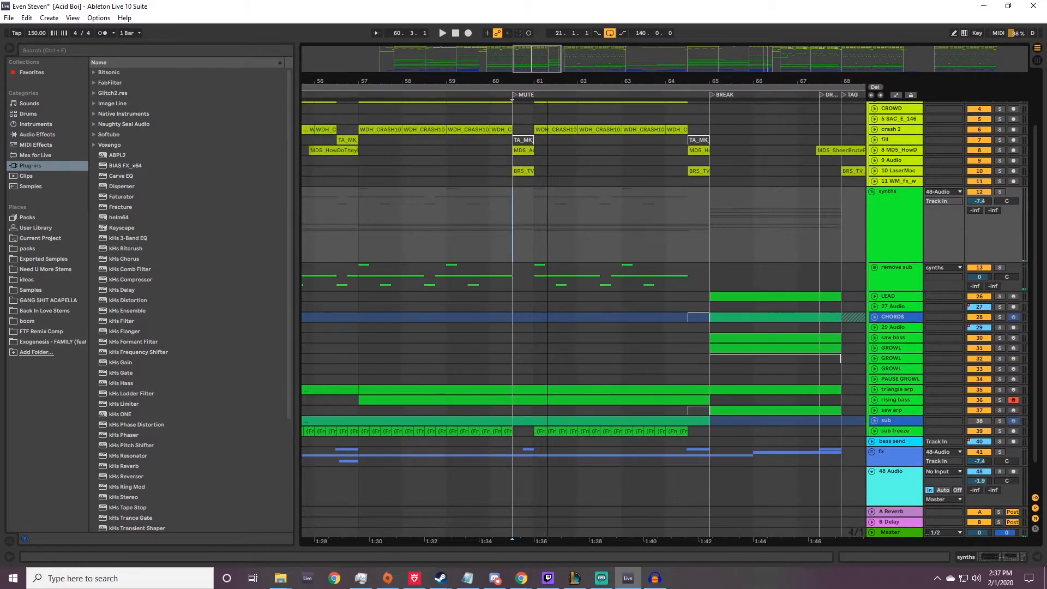
drag(521, 85, 524, 90)
click(509, 93)
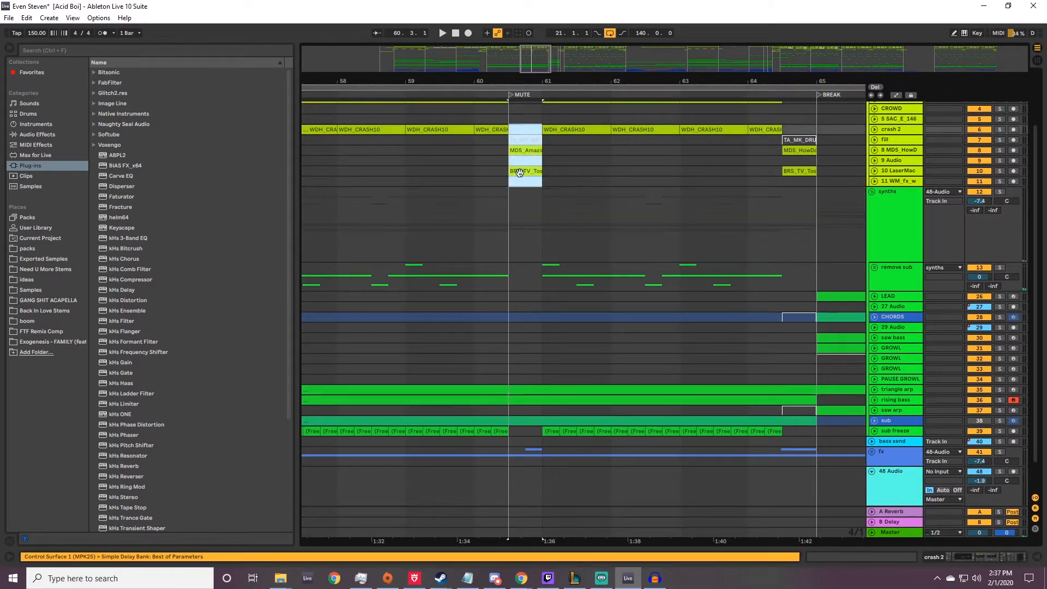
click(520, 170)
drag(528, 140, 532, 137)
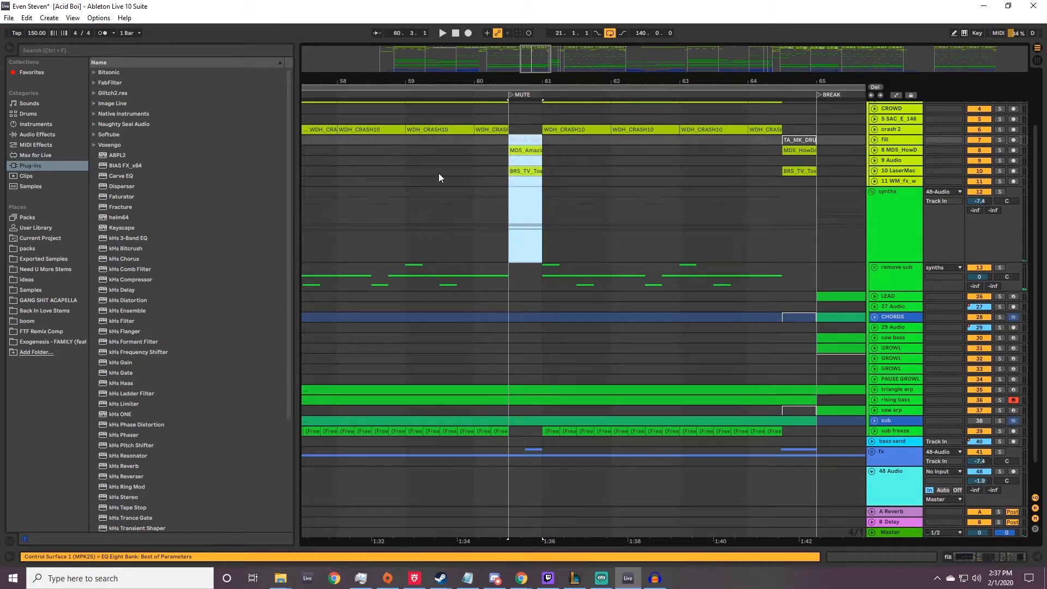
Play from bar 60 through the MUTE section and mark the gap across the synths and effects tracks.
click(485, 210)
key(space)
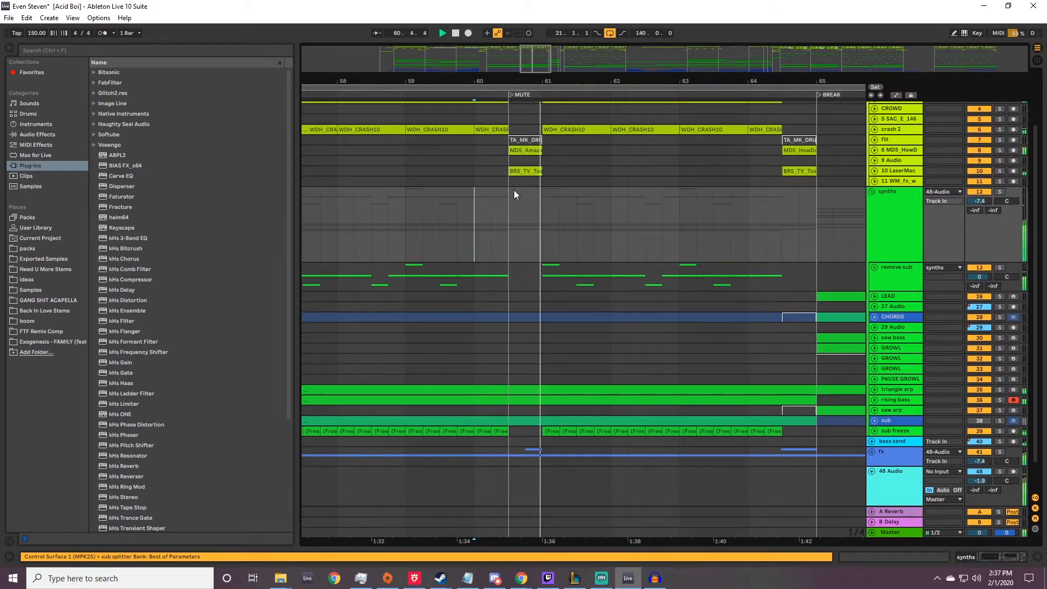
drag(557, 81, 491, 70)
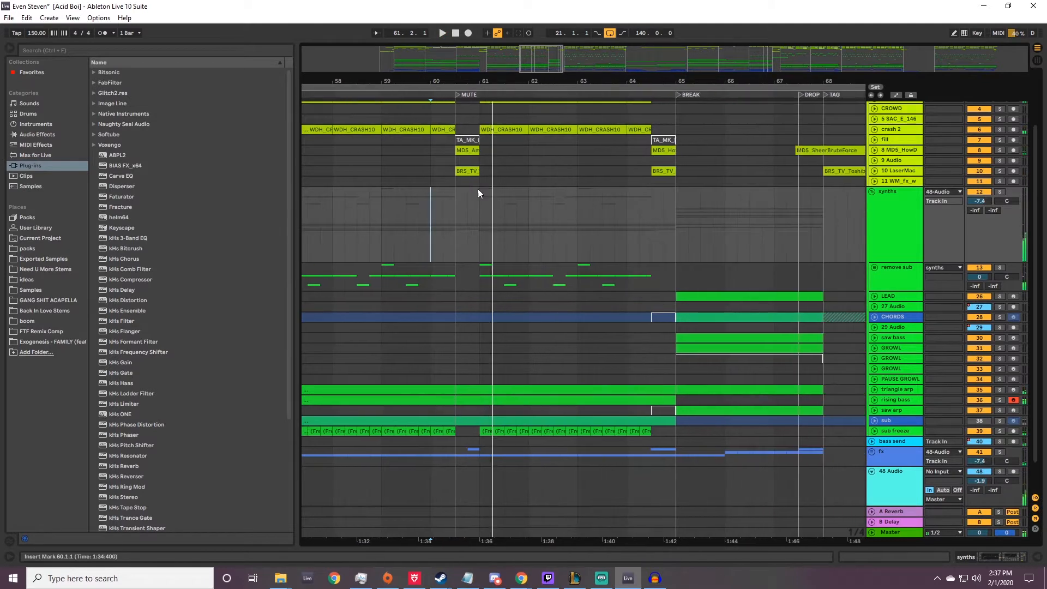
drag(477, 218, 462, 151)
Play the BREAK section from bar 65 and select bars 65 to 69 on the effects tracks leading into DROP 2.
drag(533, 82, 452, 70)
click(541, 195)
click(554, 193)
key(space)
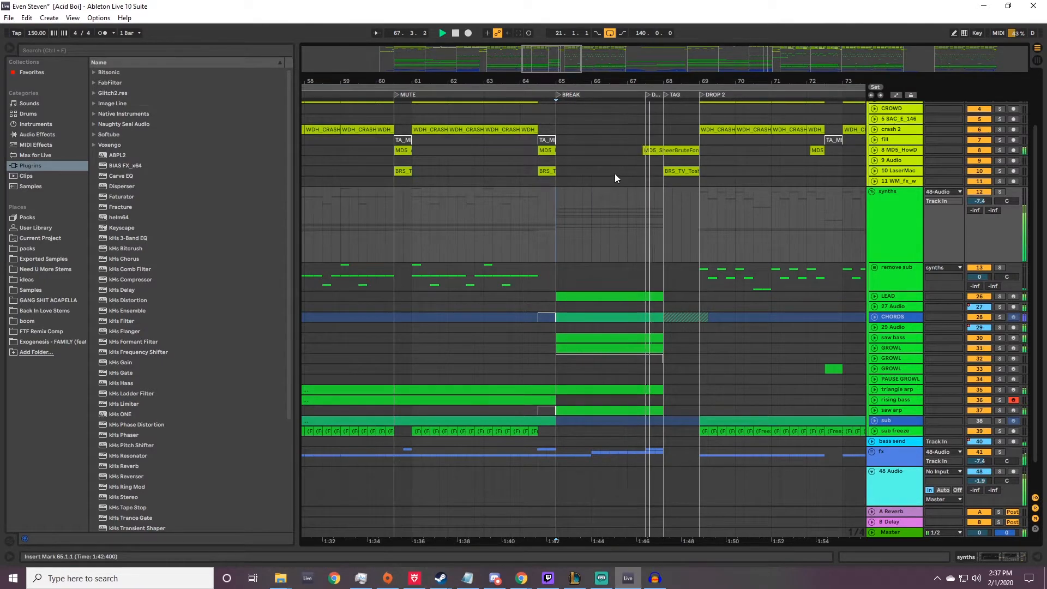
key(space)
drag(661, 174, 628, 192)
drag(556, 179, 695, 155)
Play the DROP 2 section from bar 69.
drag(709, 82, 455, 82)
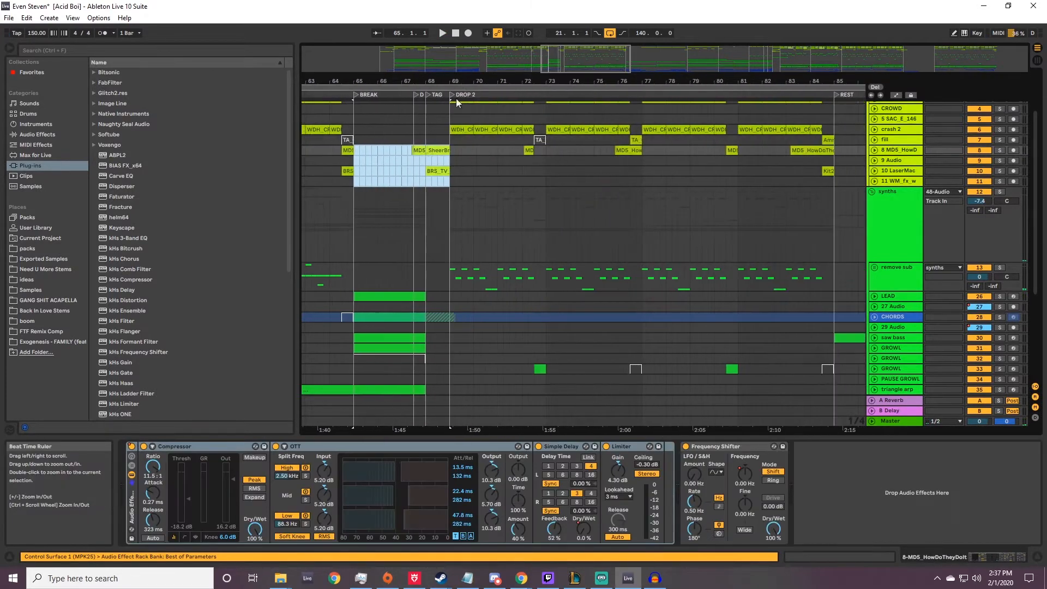
click(453, 194)
key(space)
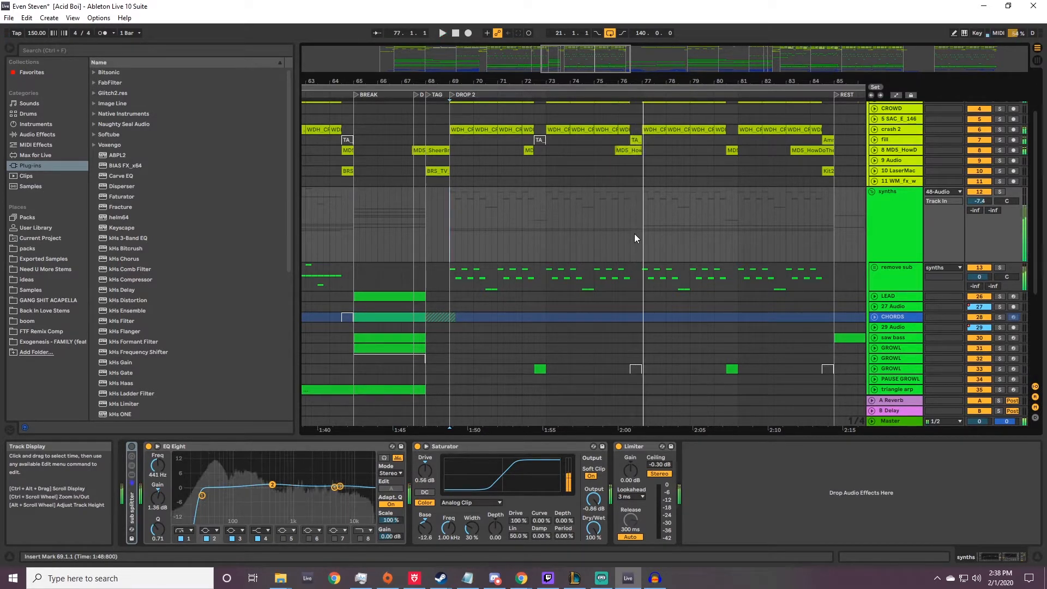
Select the REST section, bars 85 to 101, across the synth tracks.
drag(523, 81, 462, 57)
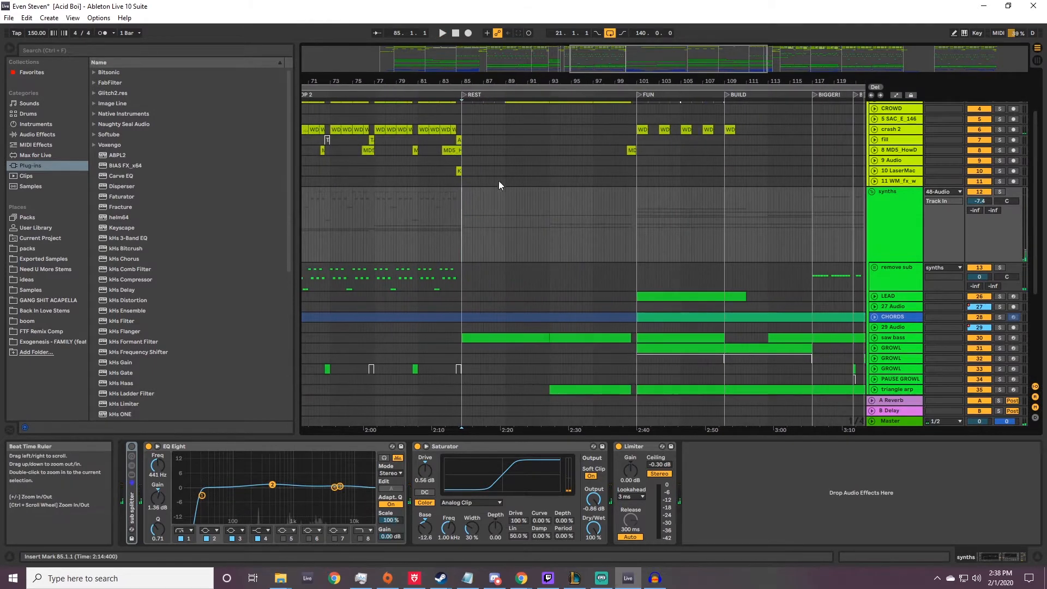
right_click(490, 212)
click(541, 300)
drag(492, 210, 627, 211)
drag(442, 211, 624, 201)
scroll(606, 253, down, 2)
scroll(606, 253, up, 2)
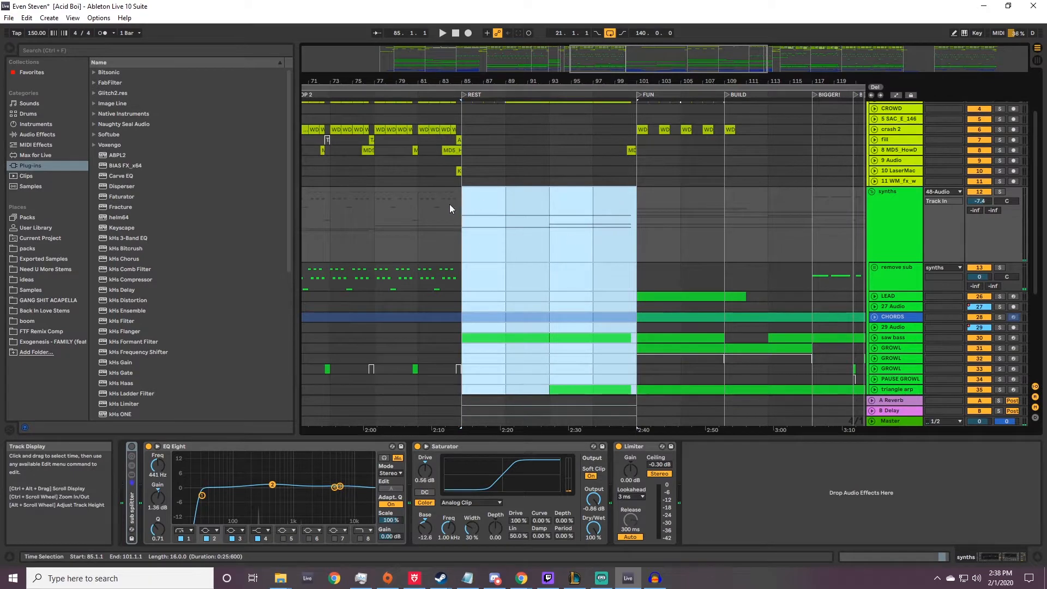
Play the REST section from bar 85 and review its synth and fx tracks.
click(451, 205)
key(space)
scroll(523, 218, down, 6)
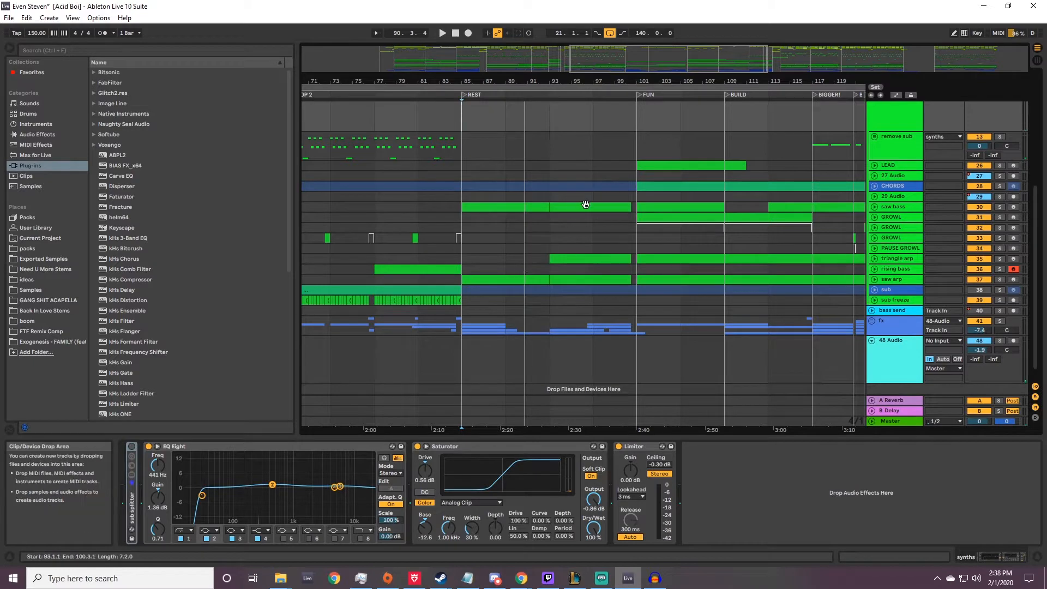
scroll(563, 250, up, 5)
Audition the start of the FUN section from bar 101.
click(553, 228)
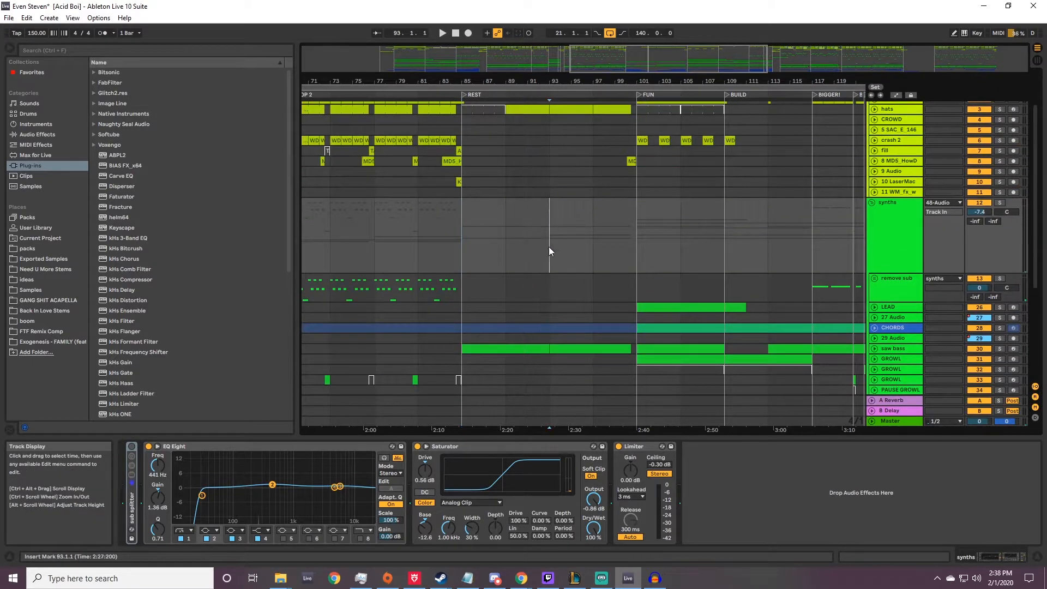
scroll(646, 272, up, 1)
click(645, 272)
key(space)
key(space)
Mark the FUN section on the synths group and place the insert marker at bar 101.
click(593, 257)
drag(658, 81, 412, 117)
drag(390, 225, 589, 194)
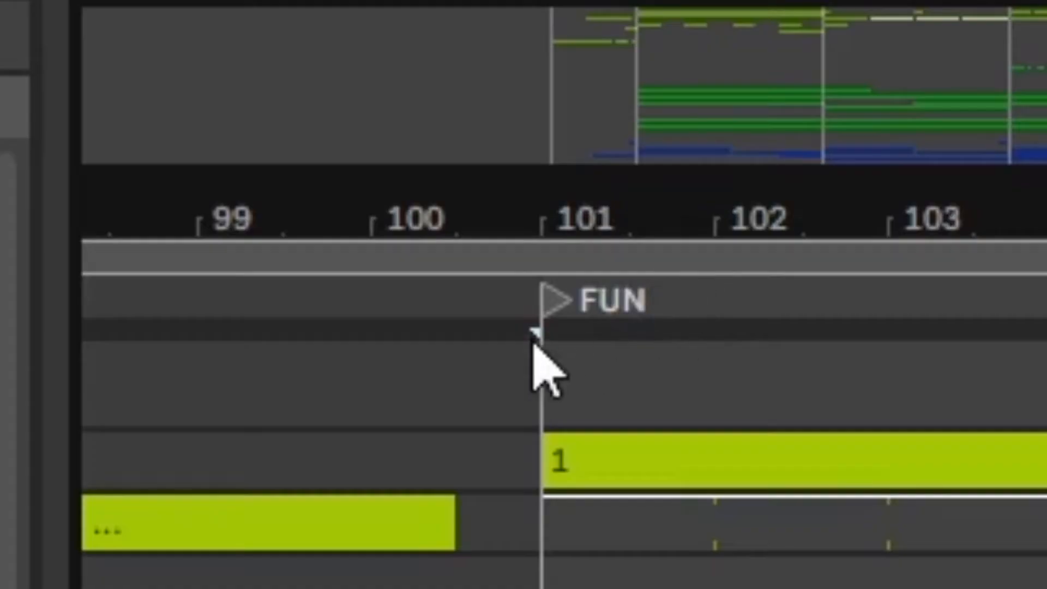
click(387, 251)
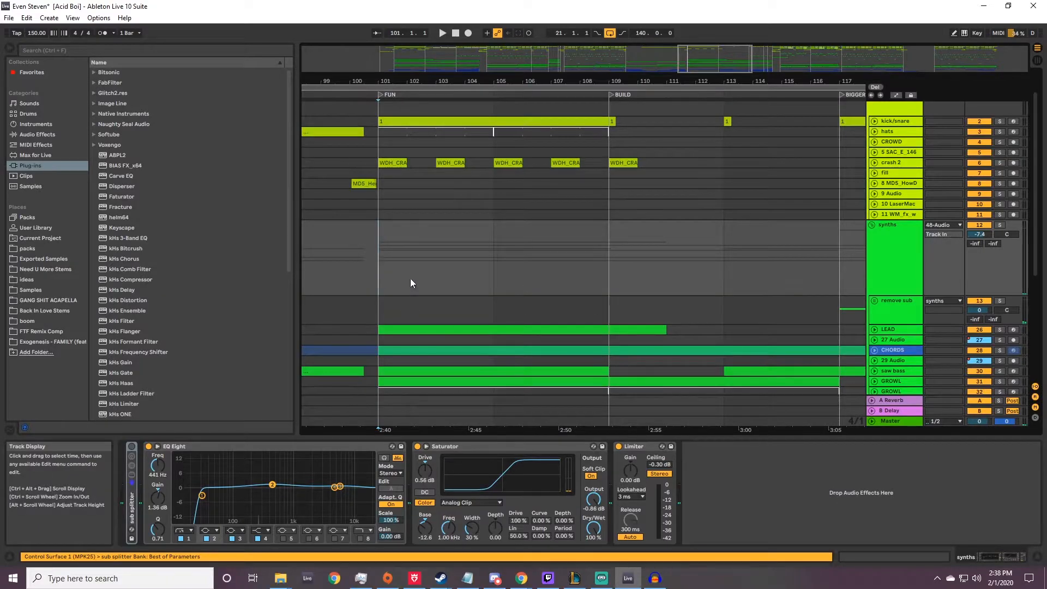
Play the FUN section from bar 101 into the start of BUILD, with the drum and synth tracks in view.
scroll(411, 280, down, 5)
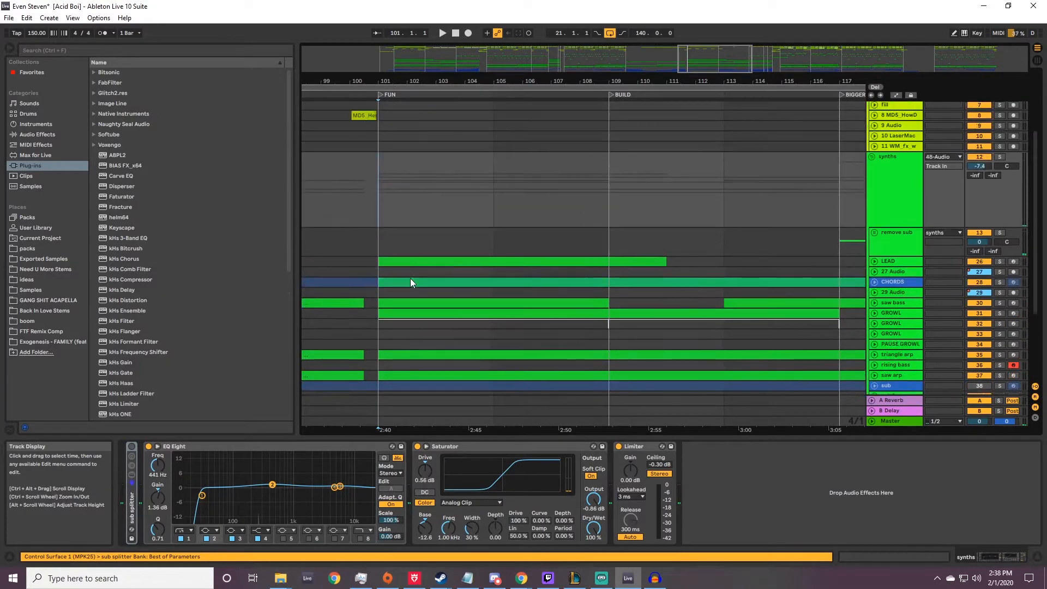
scroll(411, 279, up, 2)
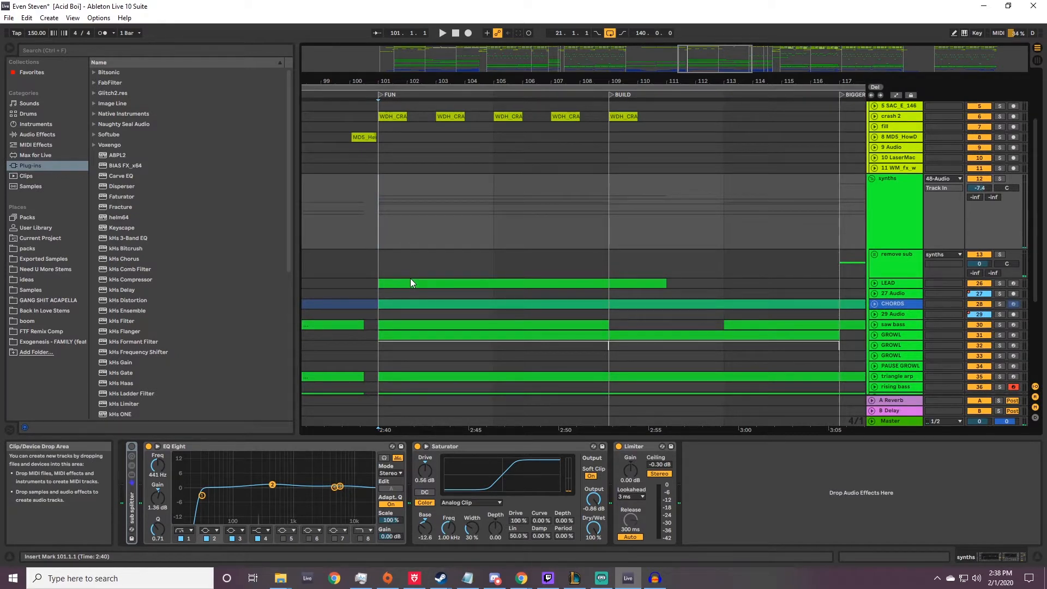
key(space)
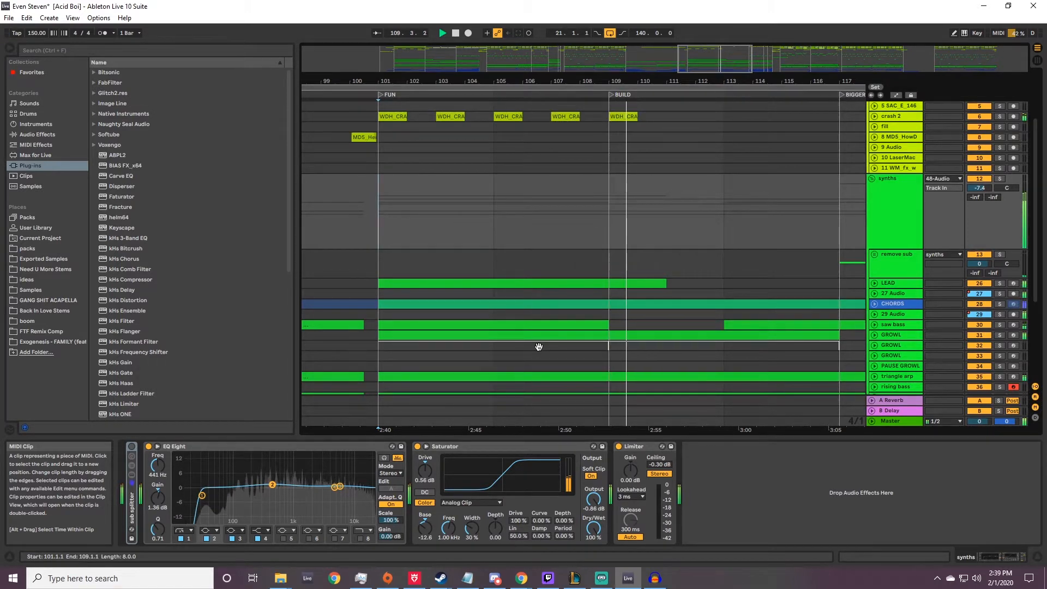
key(space)
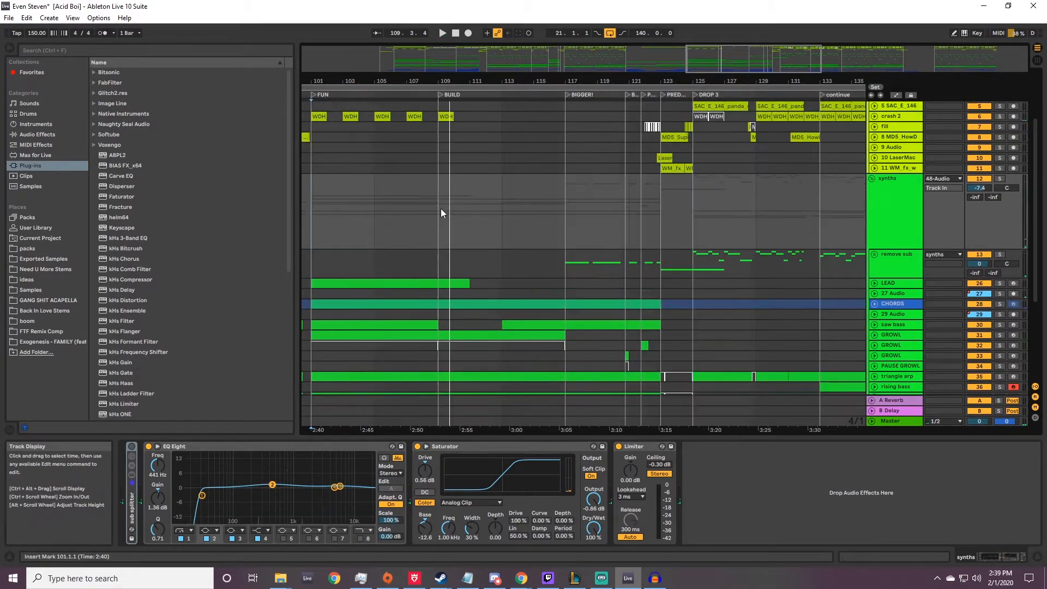
Select bars 117 to 125, from BIGGER! through PREDROP, across the synth tracks and audition the PREDROP from bar 123.
mouse_move(440, 208)
mouse_down()
mouse_move(557, 169)
mouse_move(565, 181)
mouse_move(690, 185)
mouse_up()
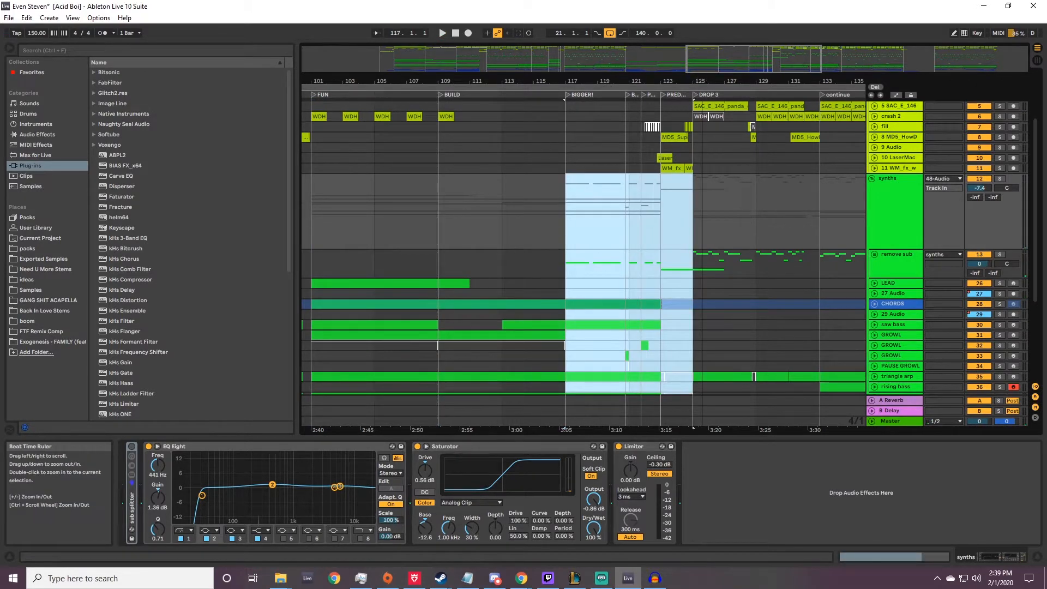
drag(701, 82, 700, 125)
click(572, 218)
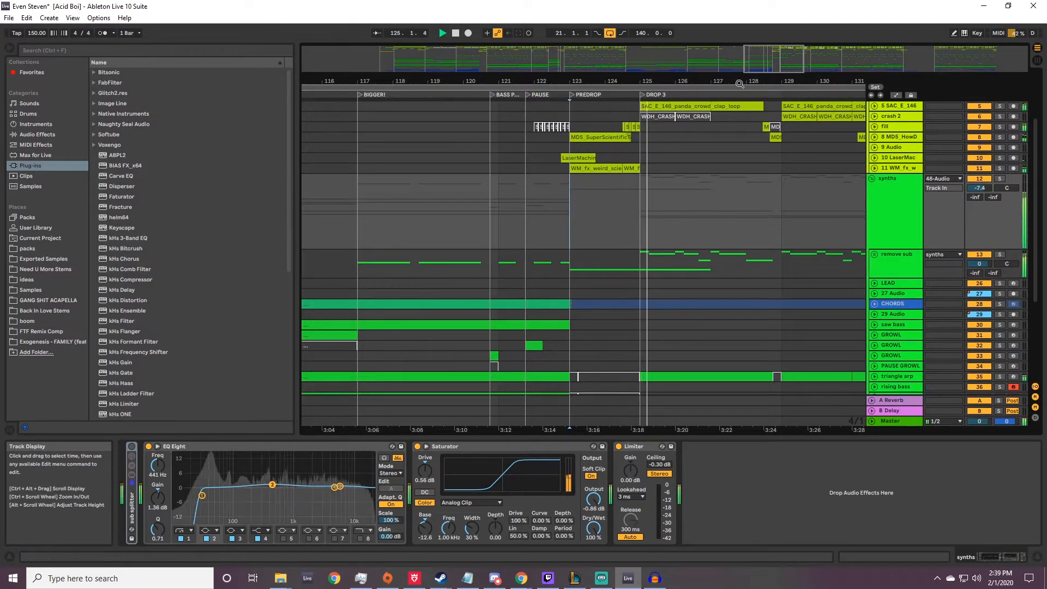
drag(750, 82, 483, 71)
key(space)
Select the DROP 3 section, bars 125 to 133, across the synth tracks and place the insert marker at bar 133.
drag(461, 206, 563, 236)
scroll(578, 235, down, 5)
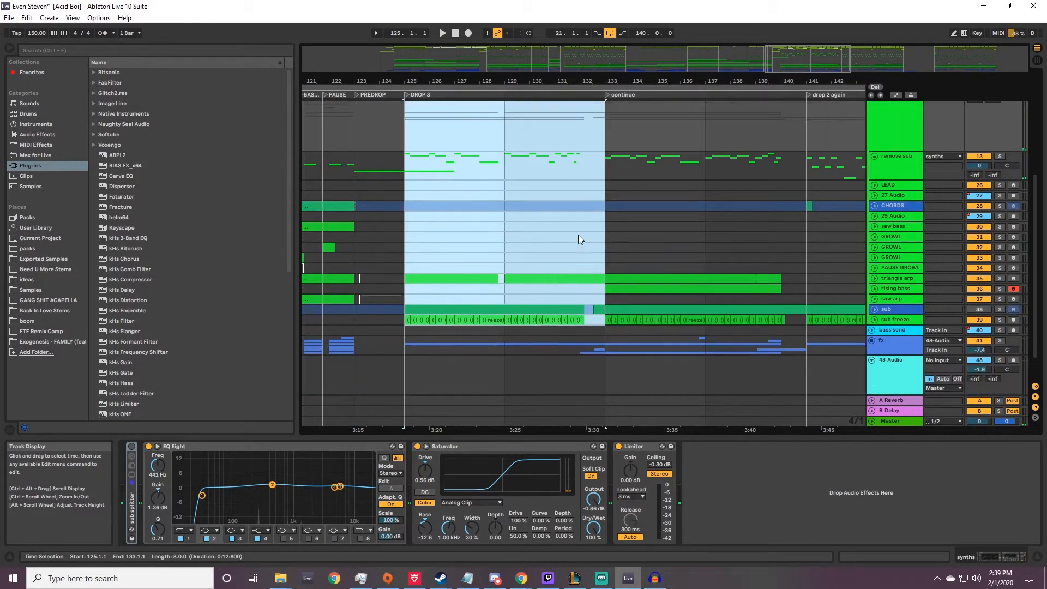
scroll(577, 234, up, 8)
click(463, 253)
drag(462, 252, 597, 262)
click(598, 261)
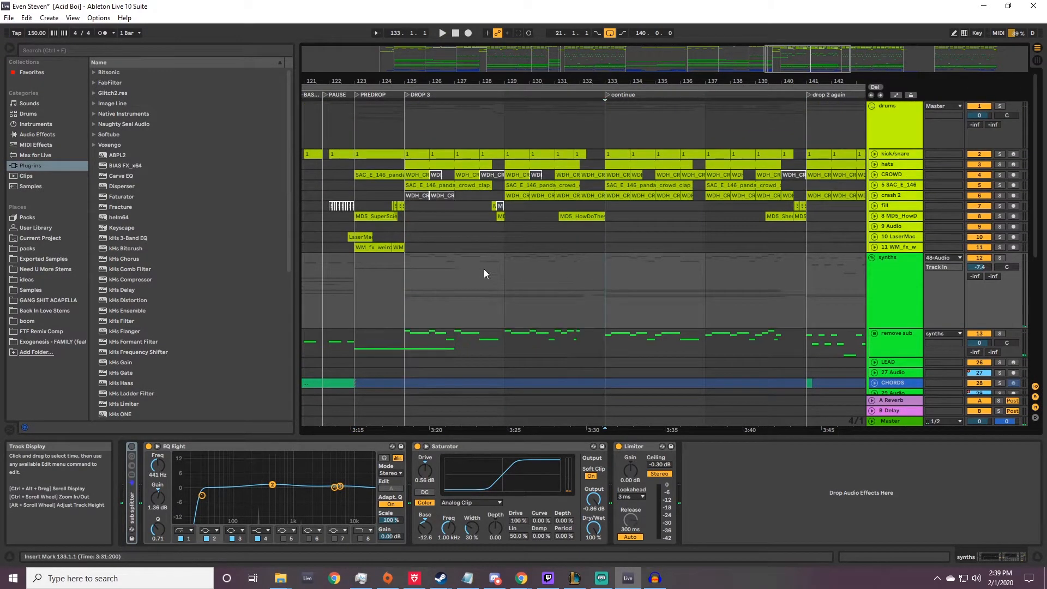
Play DROP 3 from bar 125 and review its drum and synth tracks.
click(428, 165)
key(space)
scroll(556, 212, down, 2)
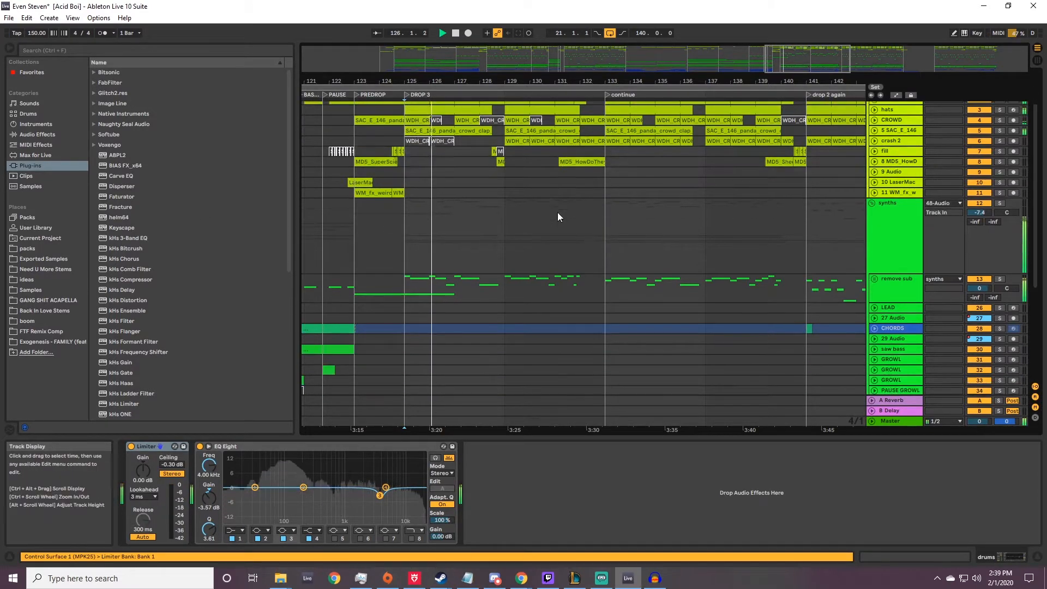
scroll(558, 214, down, 2)
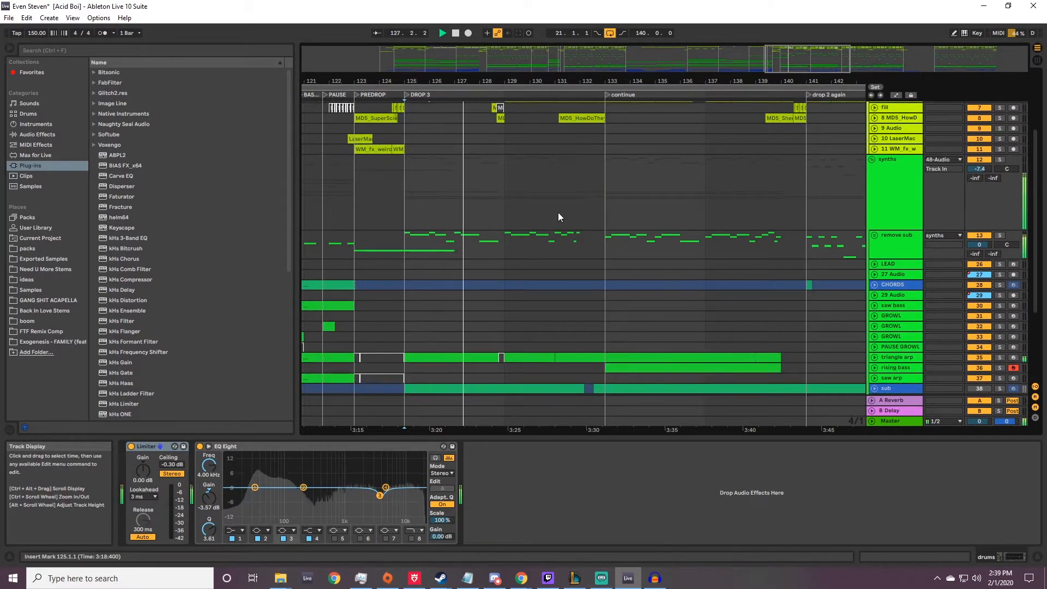
scroll(597, 228, up, 4)
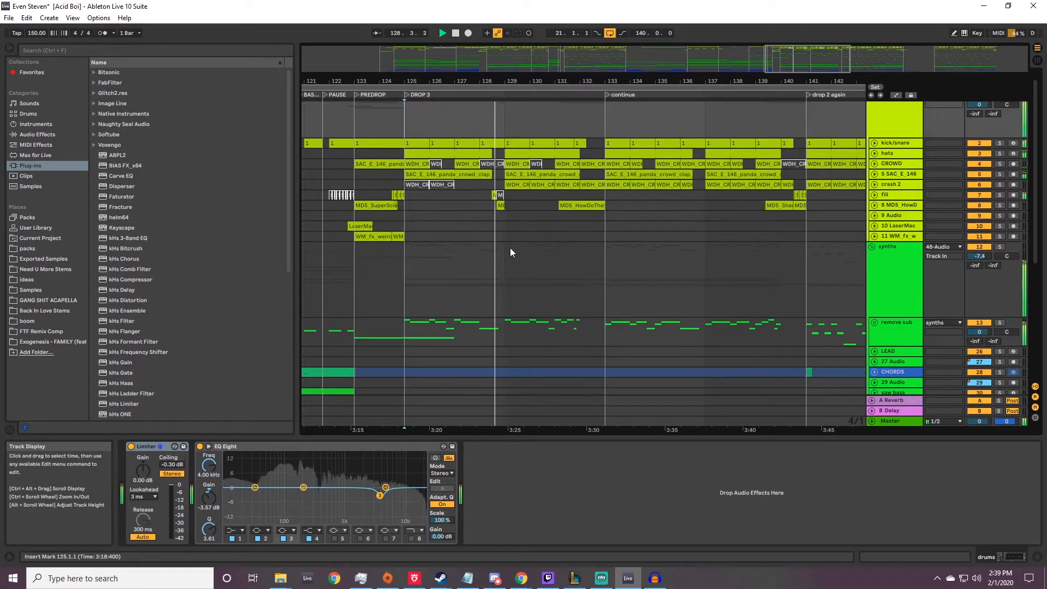
key(space)
Select the drum tracks in the continue section, starting from bar 133.
drag(643, 81, 535, 78)
click(504, 217)
mouse_move(499, 119)
mouse_down()
mouse_move(685, 127)
mouse_move(675, 153)
mouse_up()
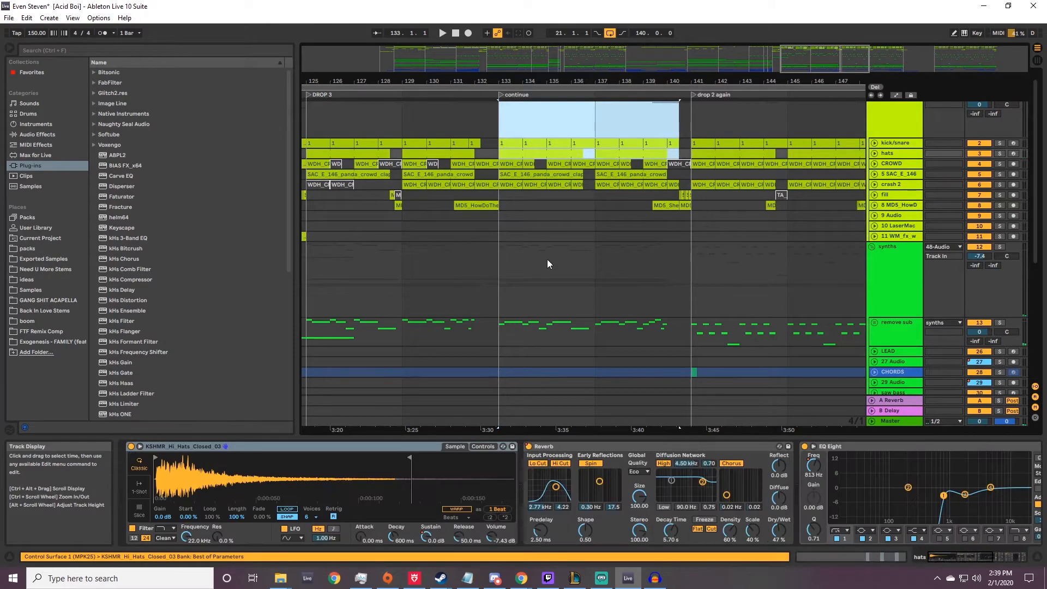
Unfold the remove sub group and the 15 Serum track, select its clip in bar 133, and show the automation lanes.
click(495, 321)
scroll(496, 319, down, 2)
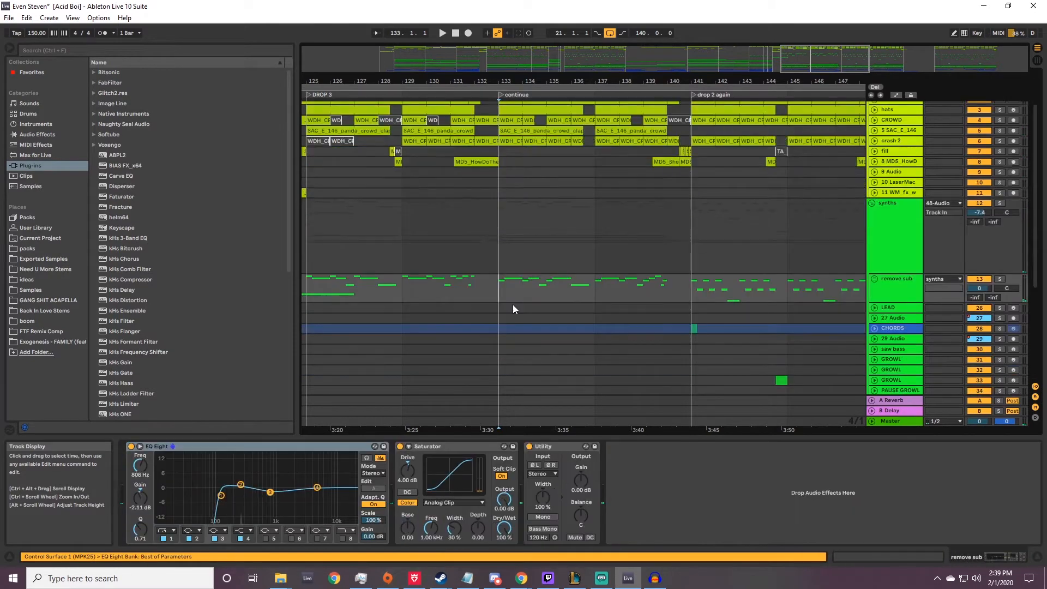
click(873, 278)
scroll(574, 257, down, 3)
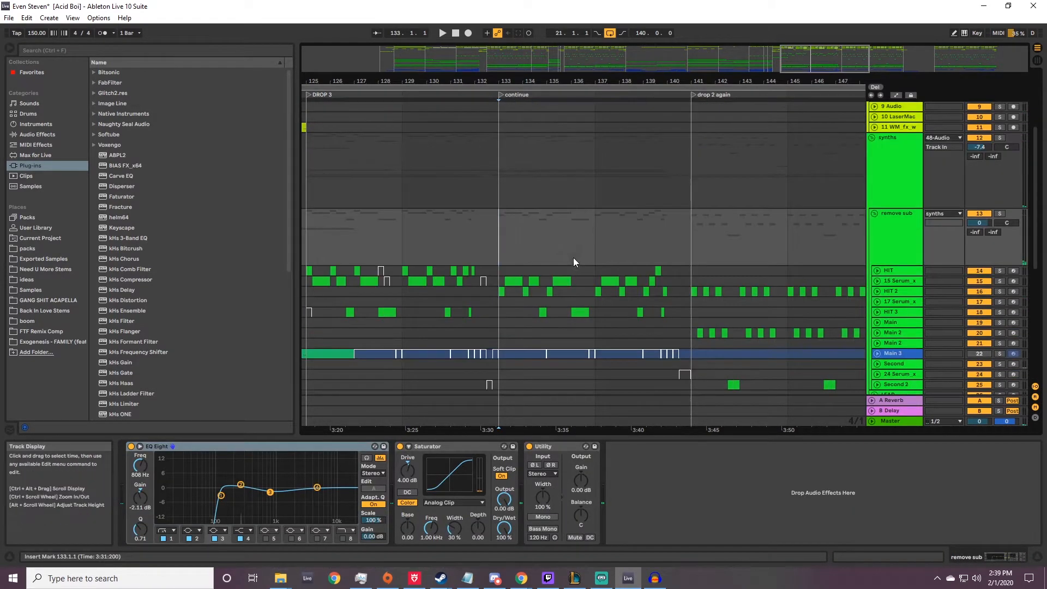
click(515, 281)
click(876, 281)
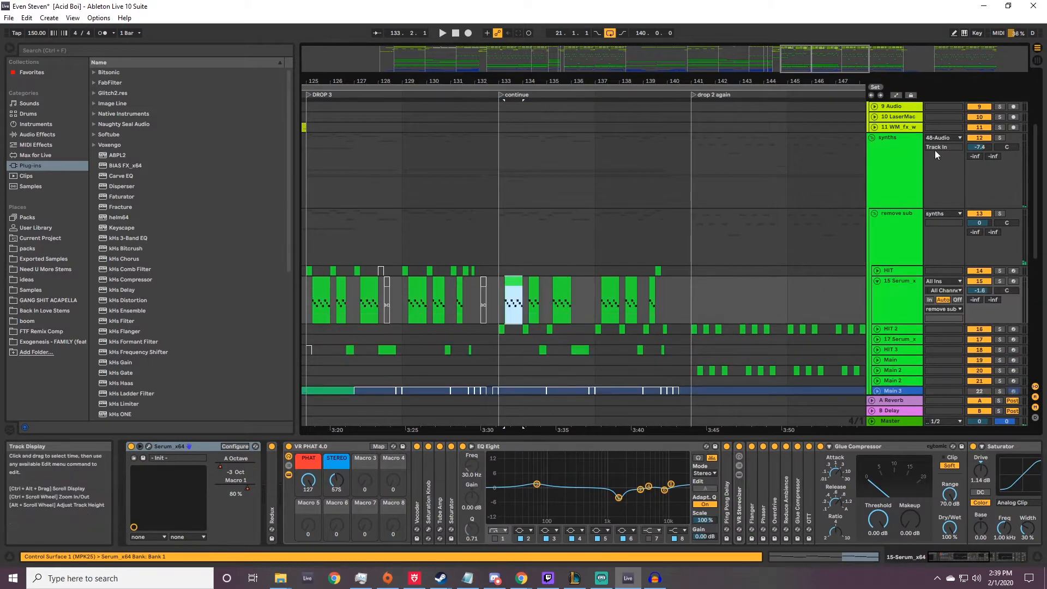
click(895, 95)
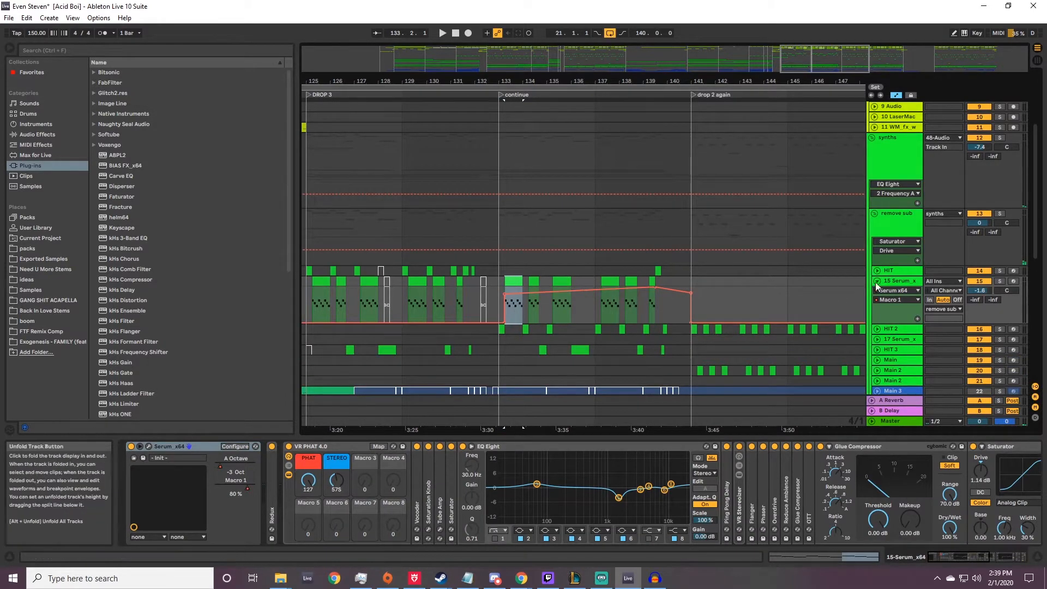
Highlight the fill just before bar 141 and select the drop 2 again section, bars 141 to 157, across the drum tracks.
scroll(677, 219, up, 5)
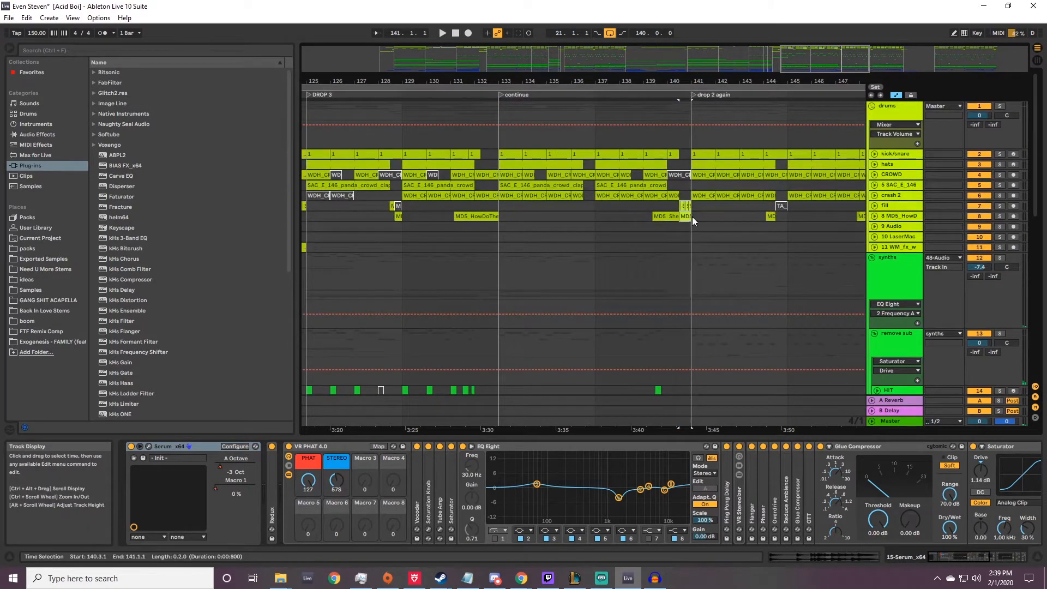
click(688, 217)
drag(724, 77, 690, 240)
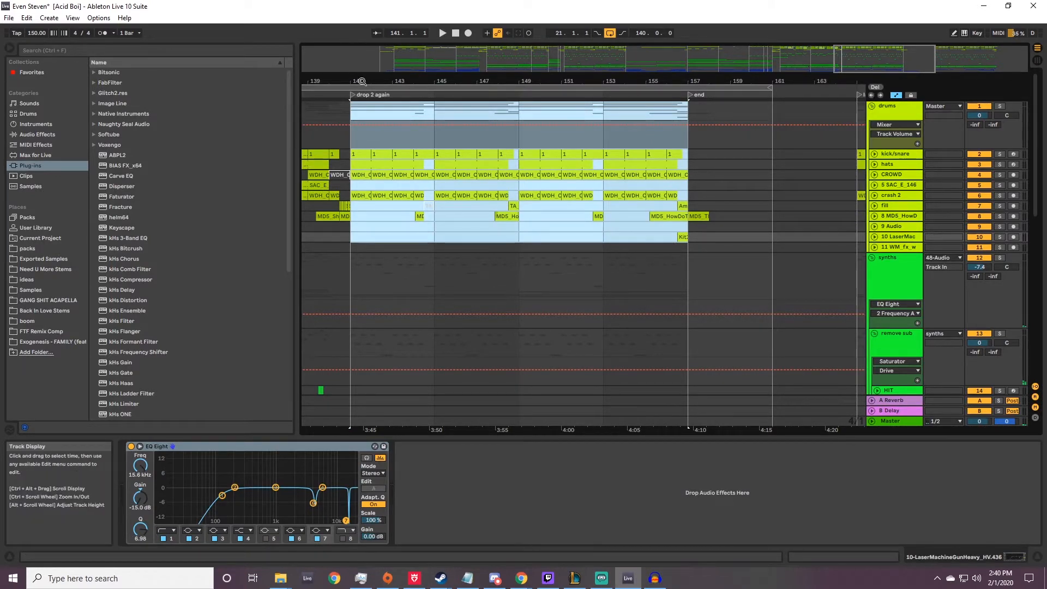
Open the notes of the kick/snare clip at bar 141 and play drop 2 again from there.
click(360, 154)
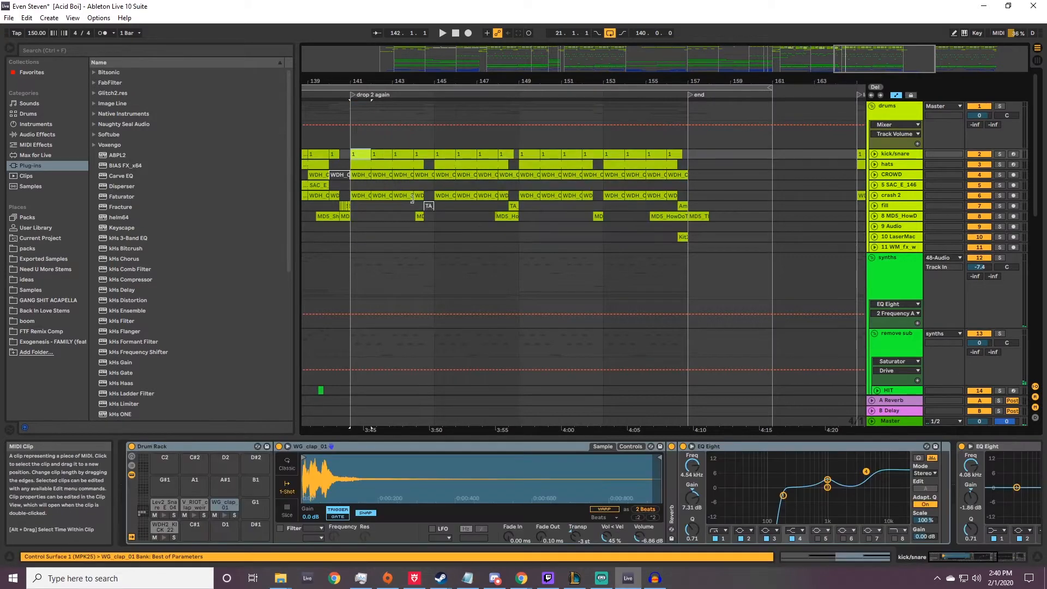
key(shift+Tab)
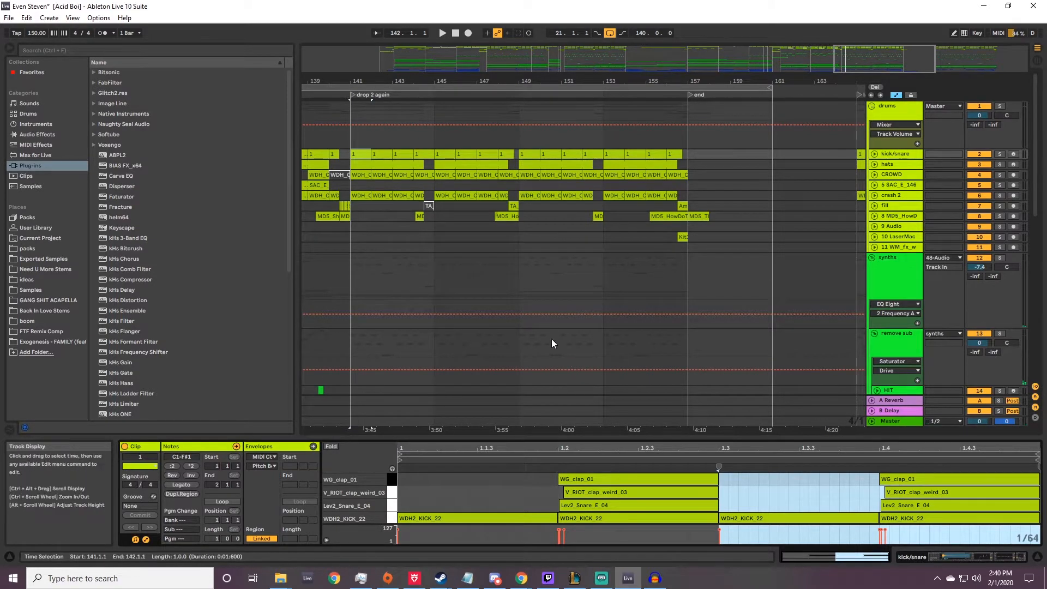
key(space)
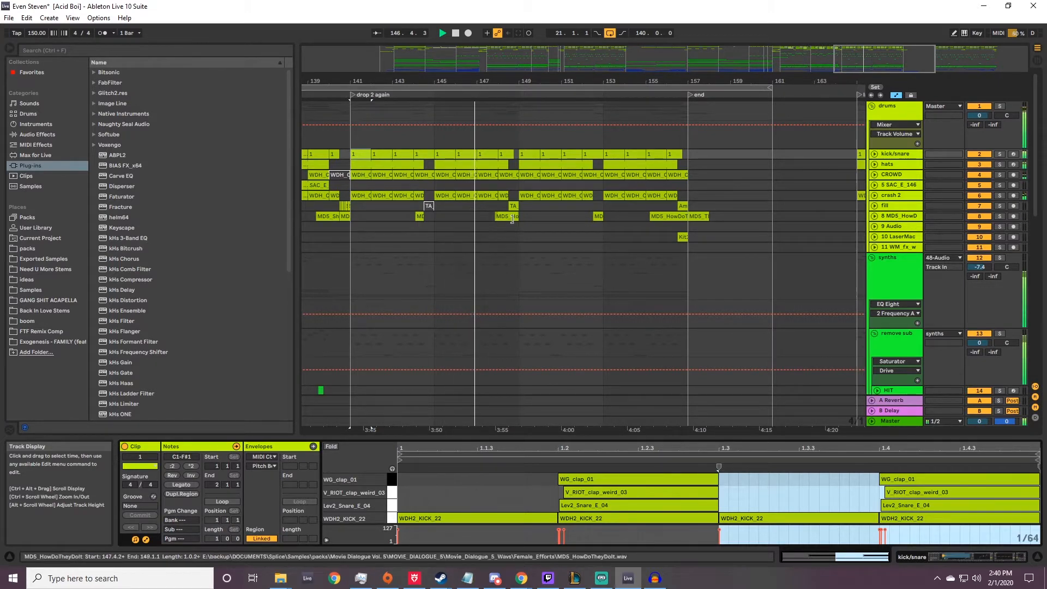
Audition the end section from bar 157.
drag(721, 81, 554, 75)
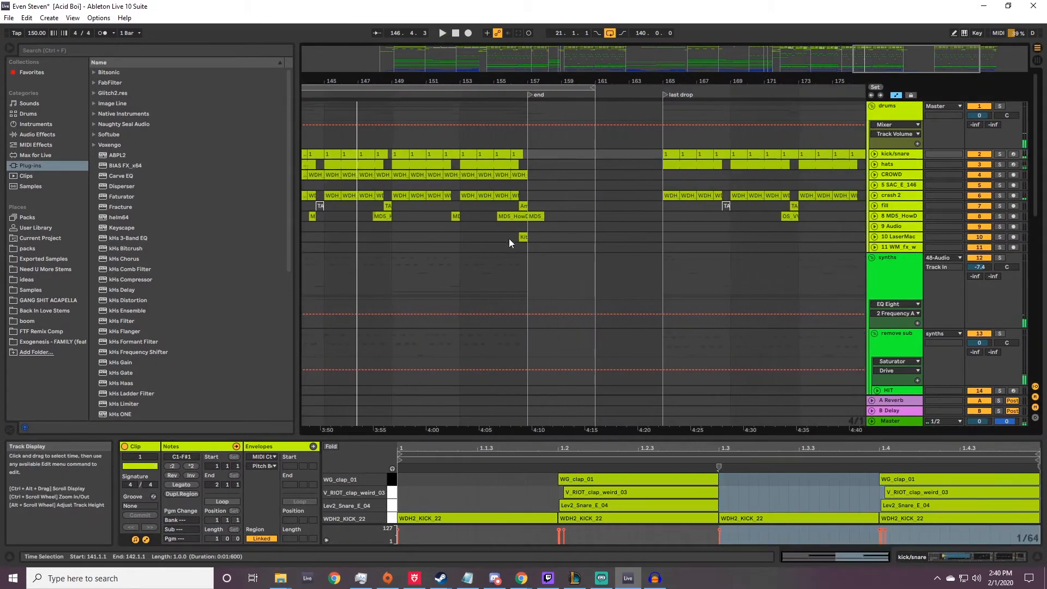
click(527, 239)
key(space)
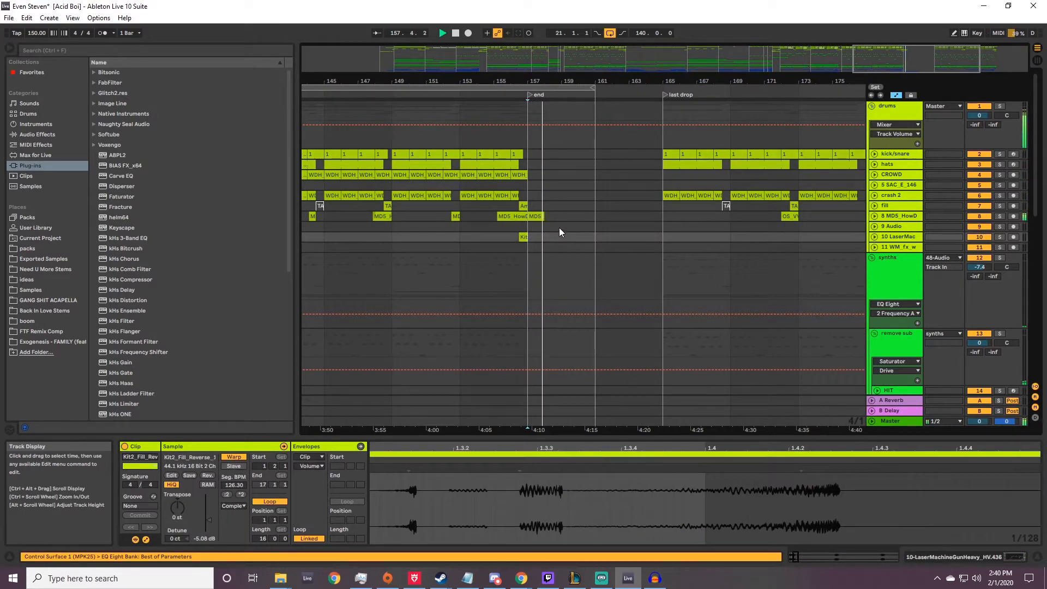
key(space)
Select the last drop, bars 165 to 181, across the drum tracks and play it from its first kick/snare clip.
drag(667, 82, 511, 77)
drag(509, 153, 741, 244)
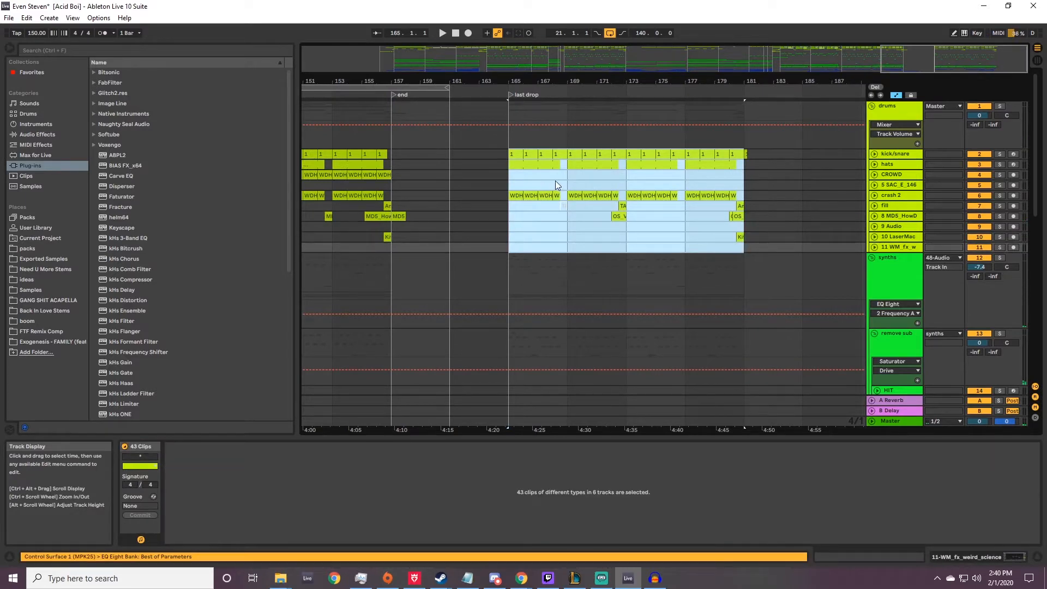
click(518, 165)
click(513, 153)
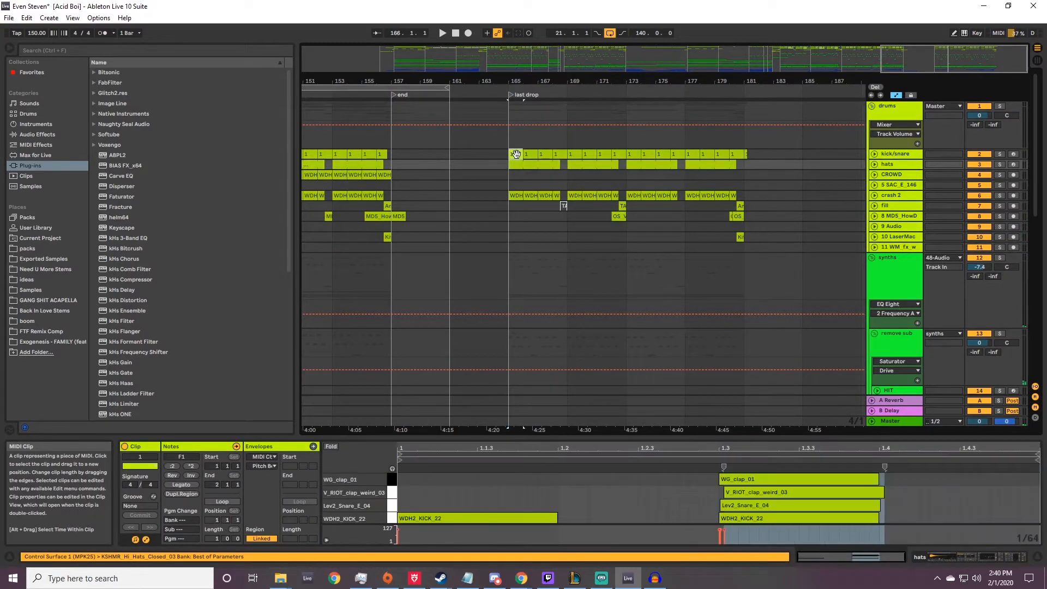
key(space)
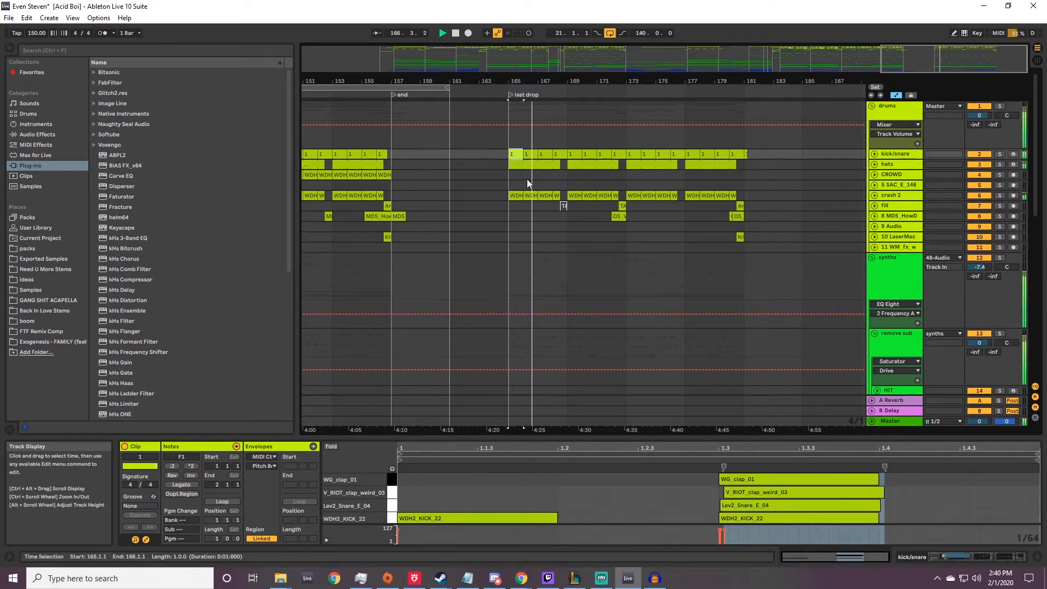
drag(537, 82, 731, 47)
key(space)
Examine the whole arrangement and return to the synth tracks of the first DROP section.
drag(497, 81, 682, 54)
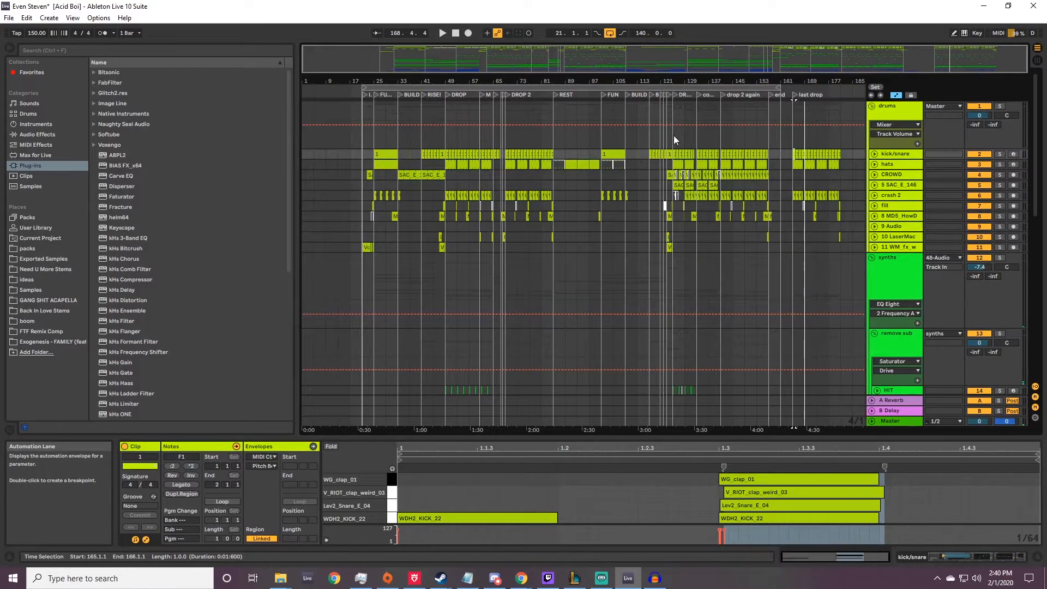
scroll(587, 221, down, 5)
drag(383, 81, 400, 107)
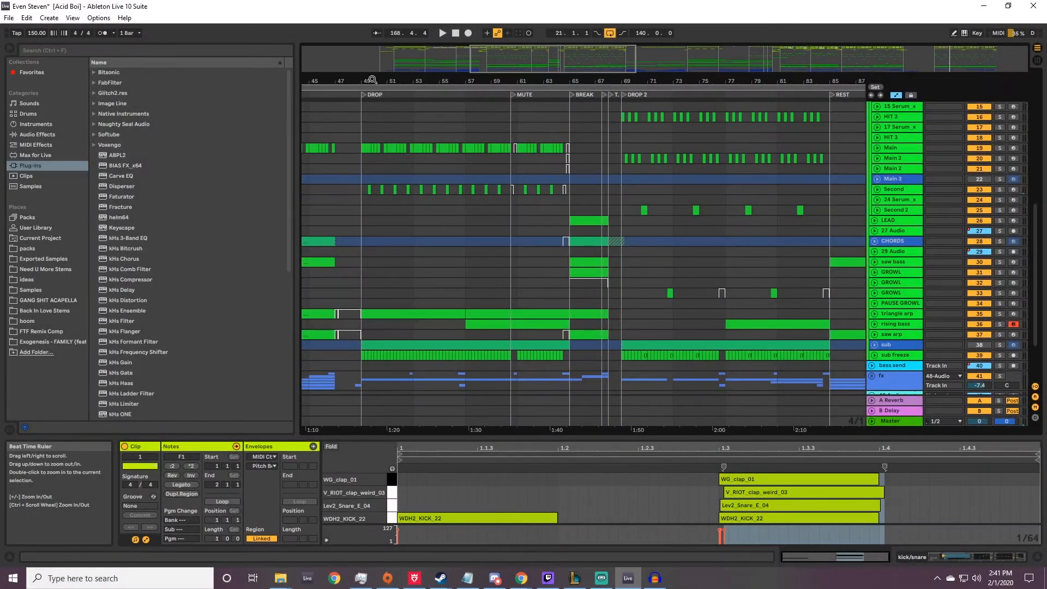
drag(372, 80, 435, 77)
scroll(451, 190, up, 1)
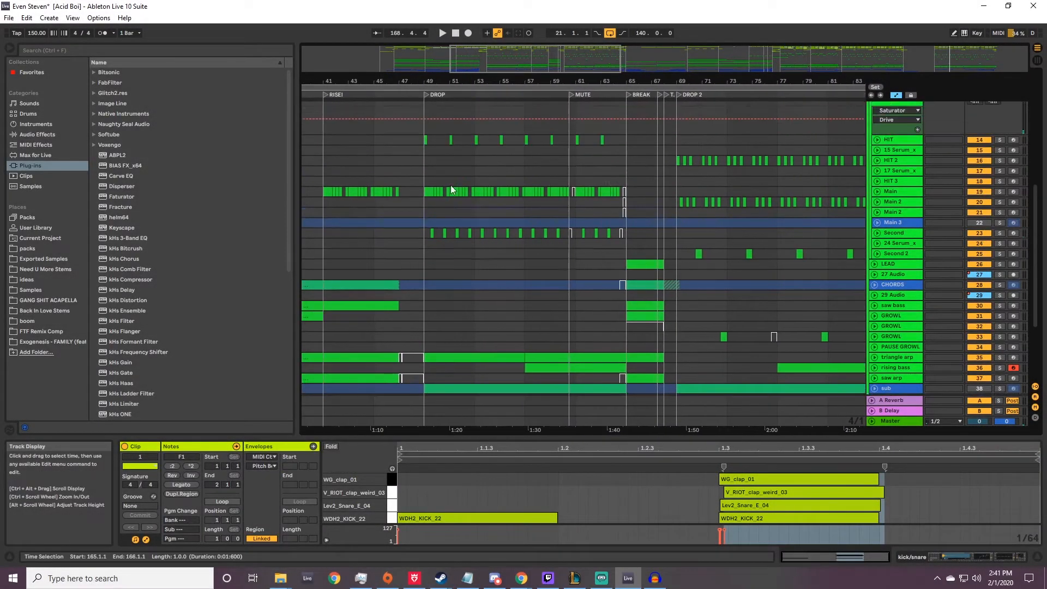
scroll(451, 190, up, 1)
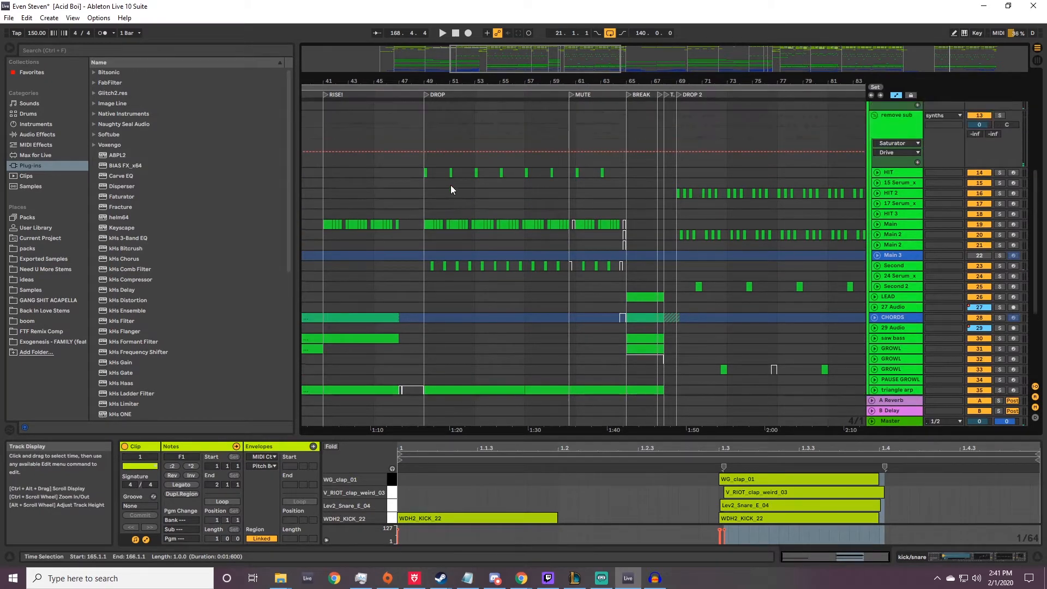
drag(399, 78, 400, 104)
scroll(545, 201, up, 1)
Unfold the HIT, Main and Second synth tracks in the DROP section.
click(640, 218)
ctrl+click(900, 269)
click(877, 268)
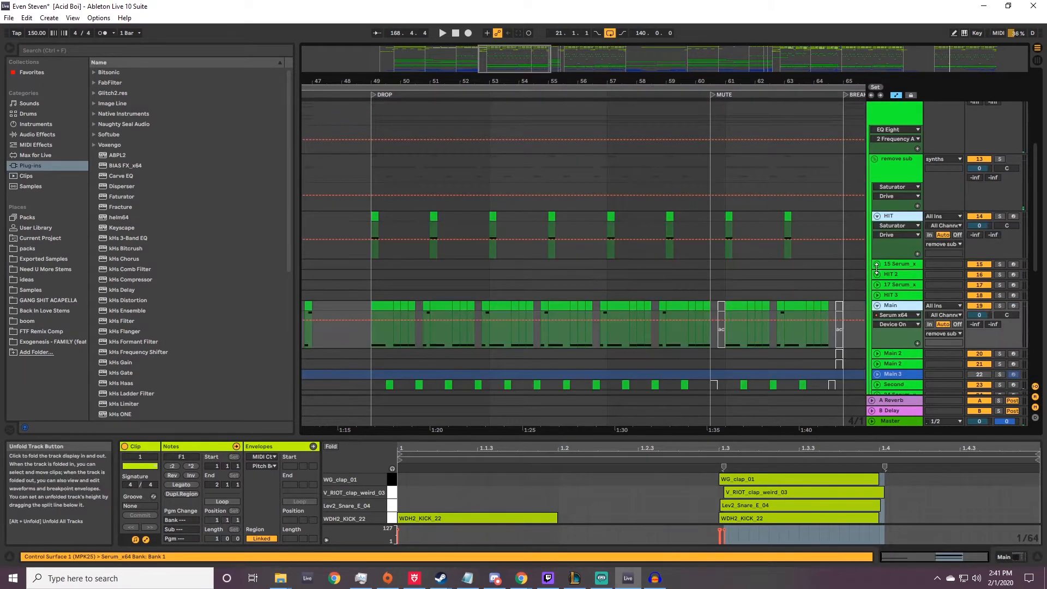
scroll(621, 246, down, 1)
scroll(621, 246, down, 1)
click(878, 285)
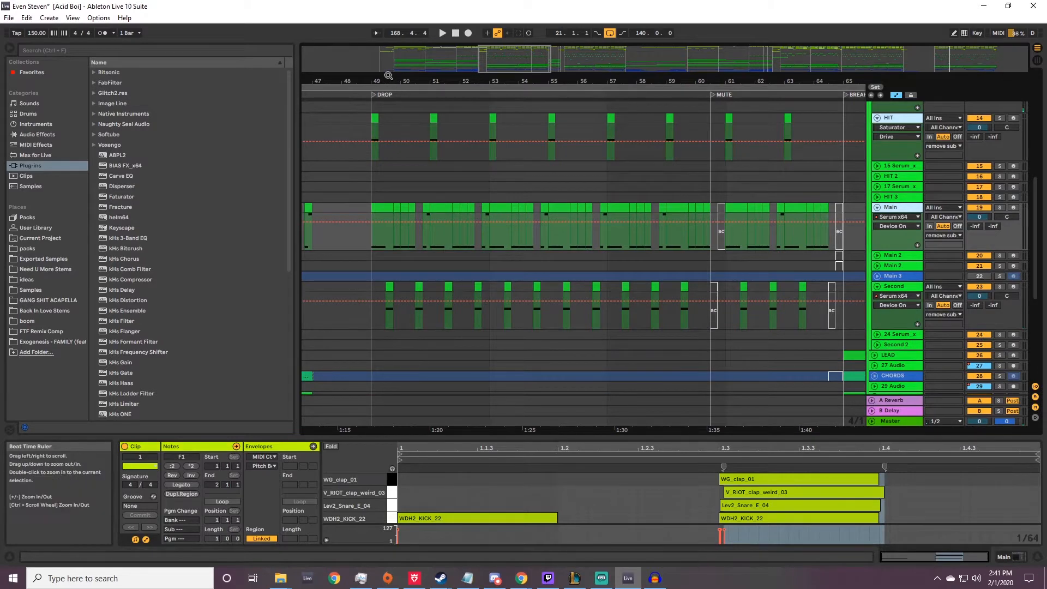
Select the HIT clip at bar 49 and solo the HIT track.
ctrl+scroll(387, 179, up, 2)
scroll(386, 182, up, 1)
click(360, 172)
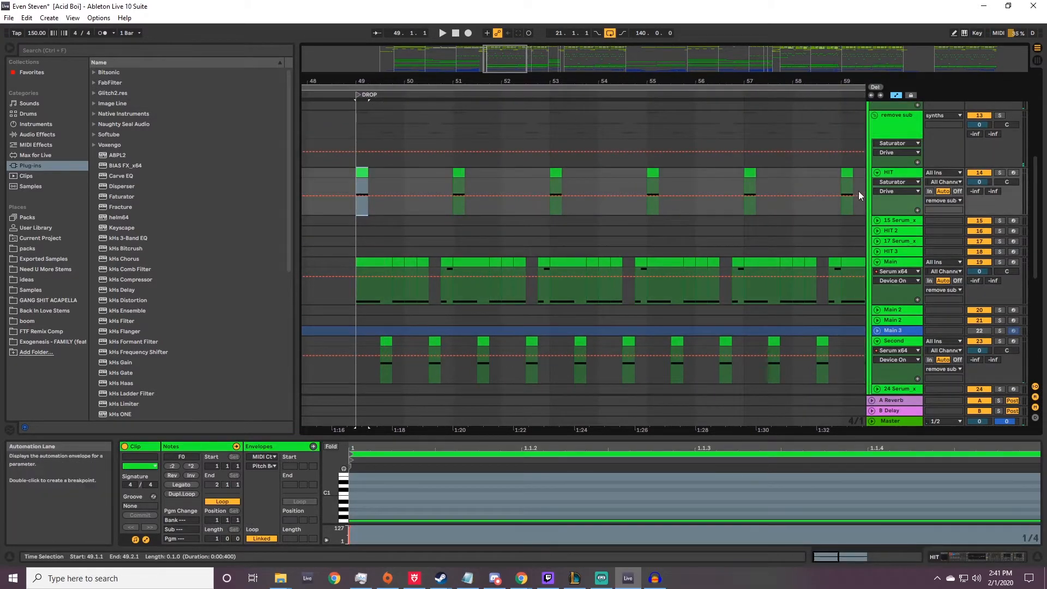
click(999, 173)
Audition the soloed HIT clips through the DROP section, picking those at bars 53, 57 and 61.
drag(392, 85, 392, 142)
drag(472, 142, 374, 86)
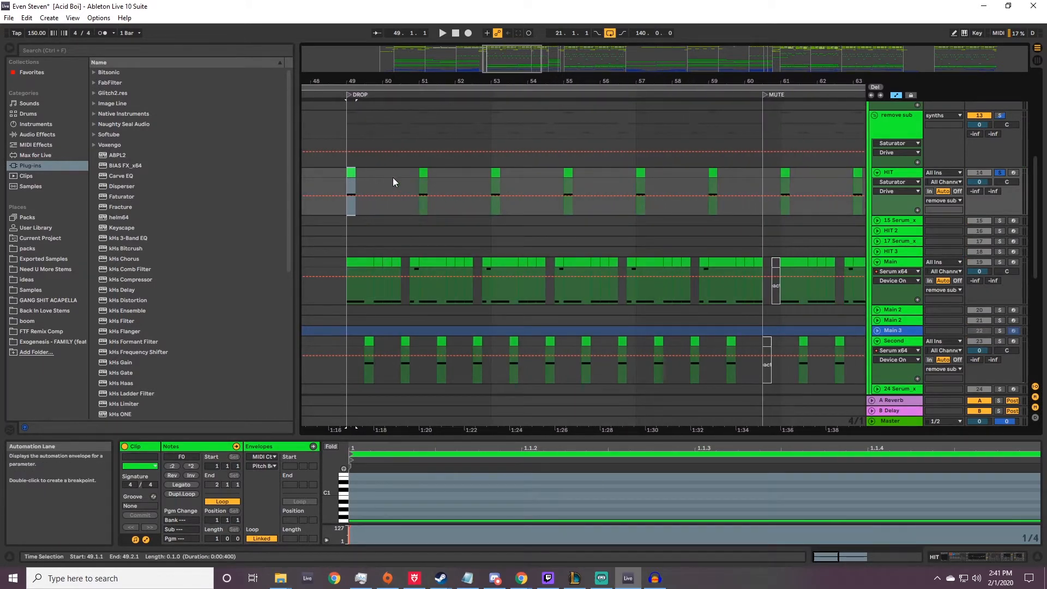
click(495, 173)
click(641, 174)
click(785, 173)
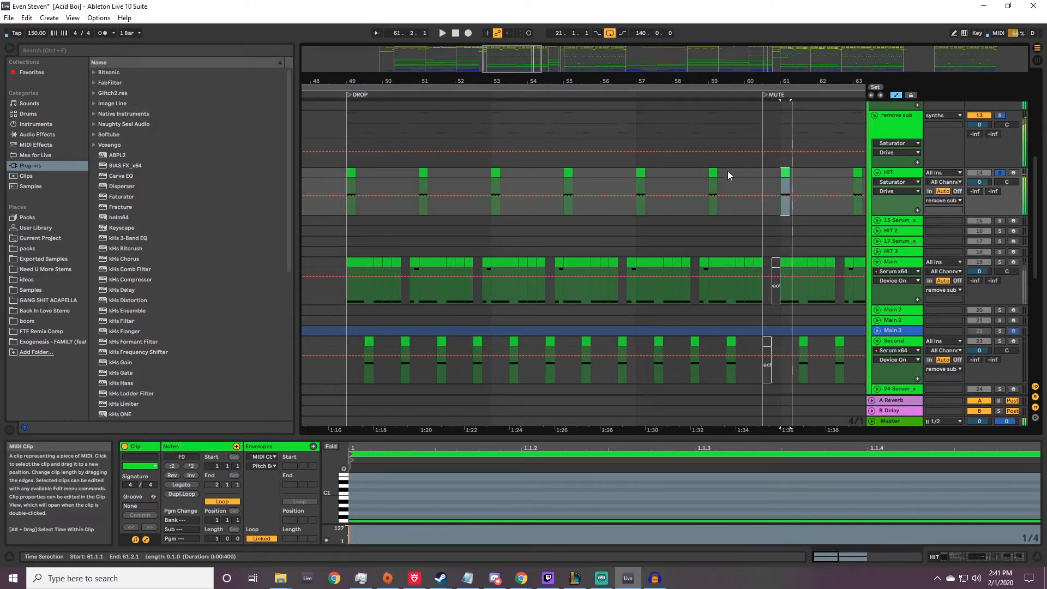
Select the HIT clip at bar 49, fold the VR PHAT 4.0 rack in its device chain and open the track's Serum.
click(353, 177)
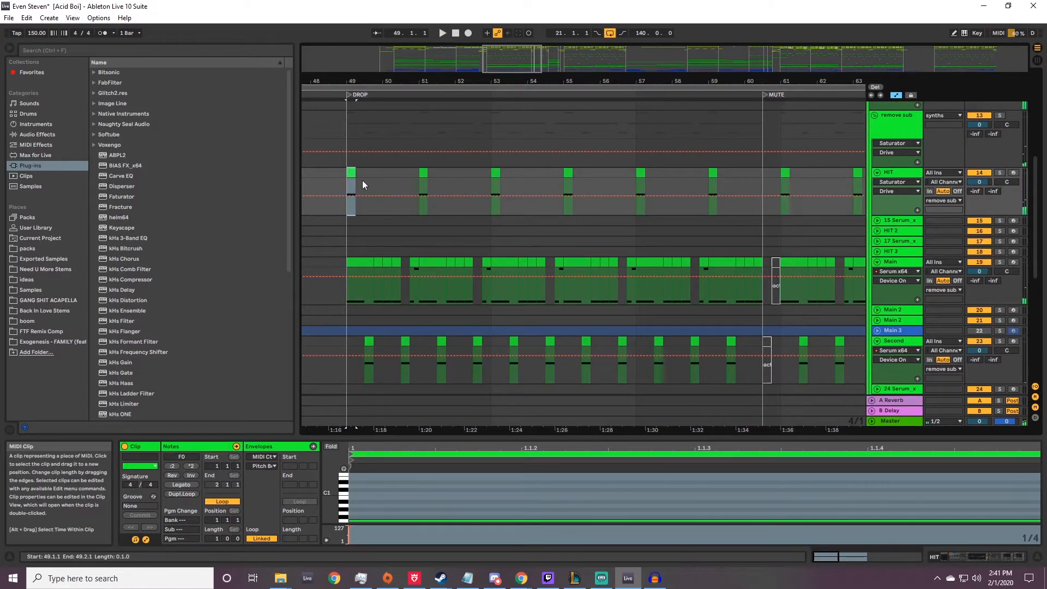
click(960, 555)
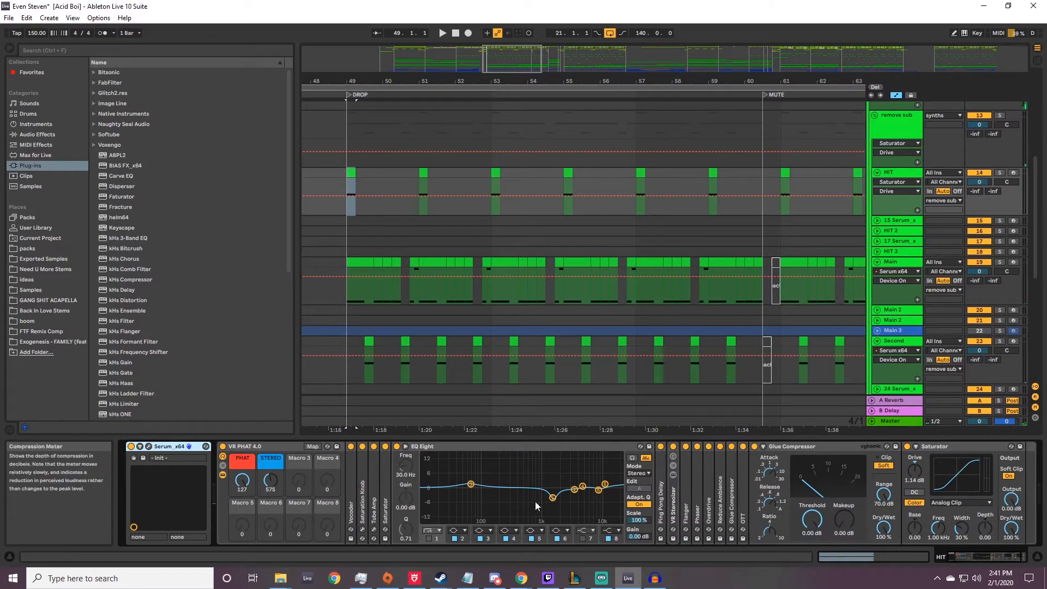
double_click(256, 447)
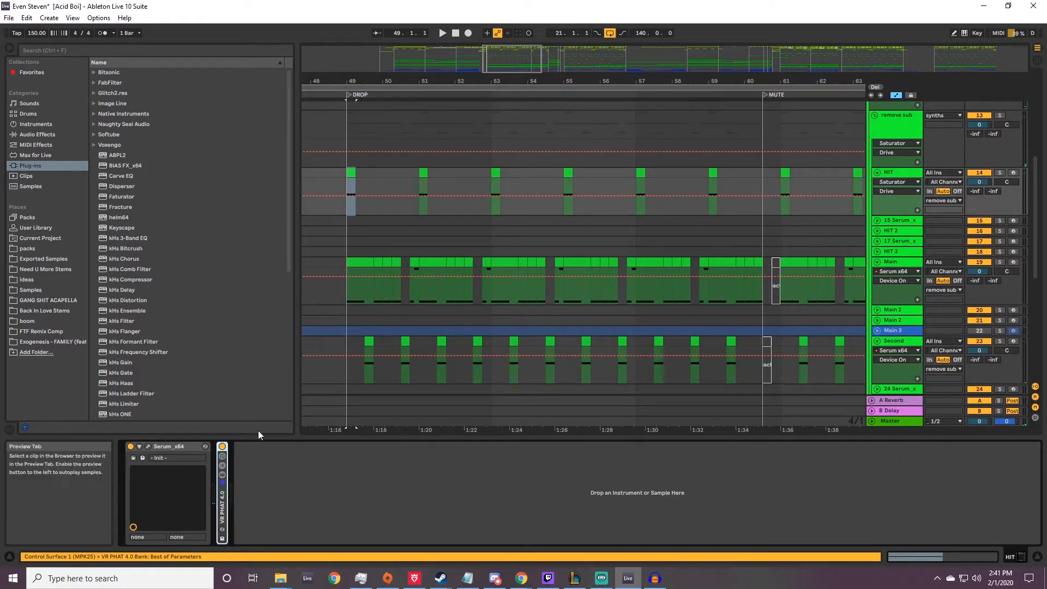
click(241, 510)
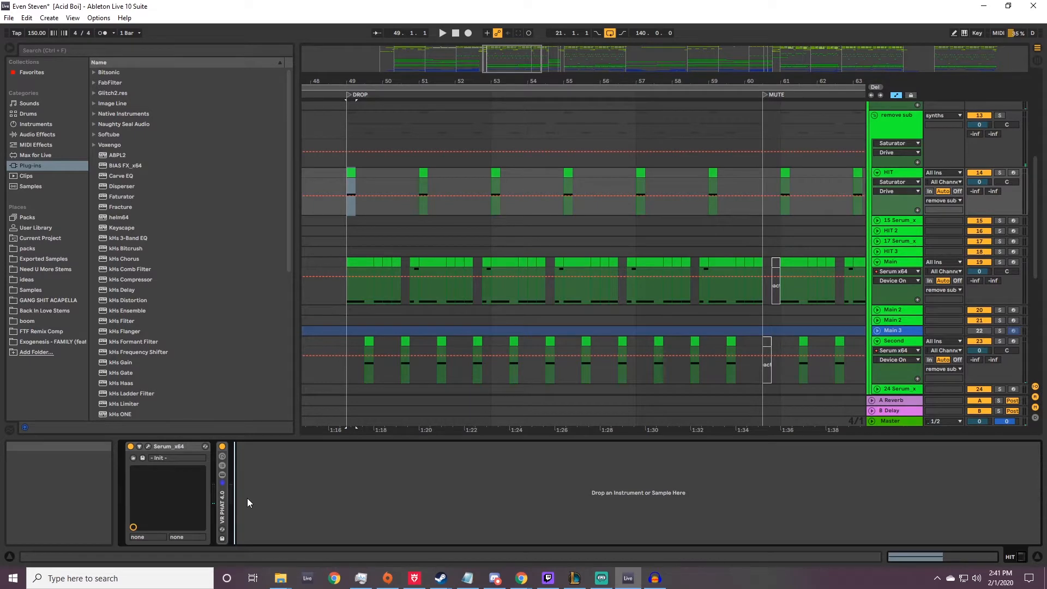
click(148, 447)
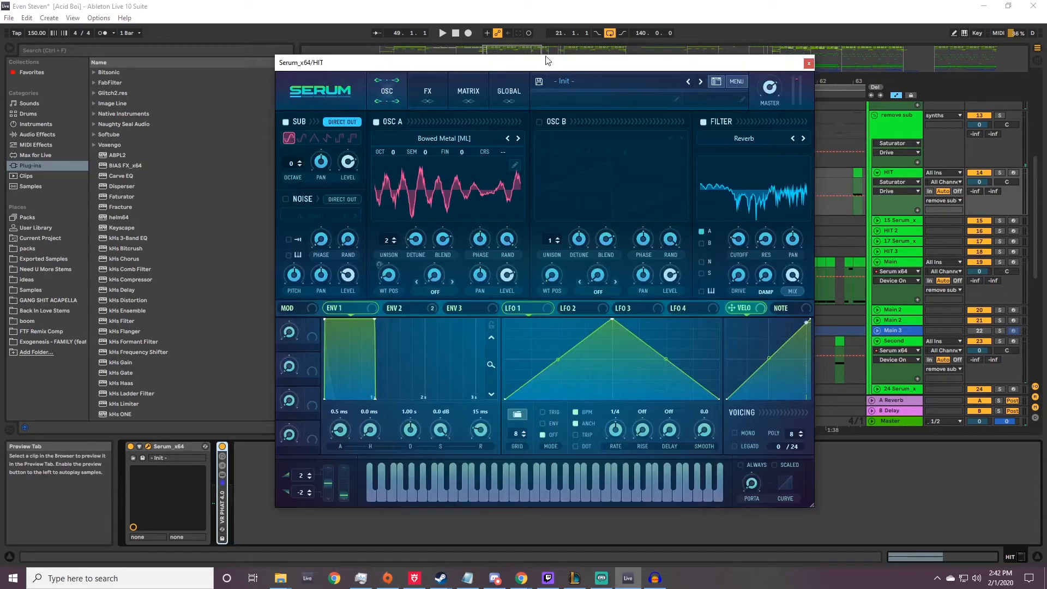
Check which Spectral wavetable OSC A uses in the HIT synth, keeping Bowed Metal [ML].
click(425, 138)
mouse_move(422, 256)
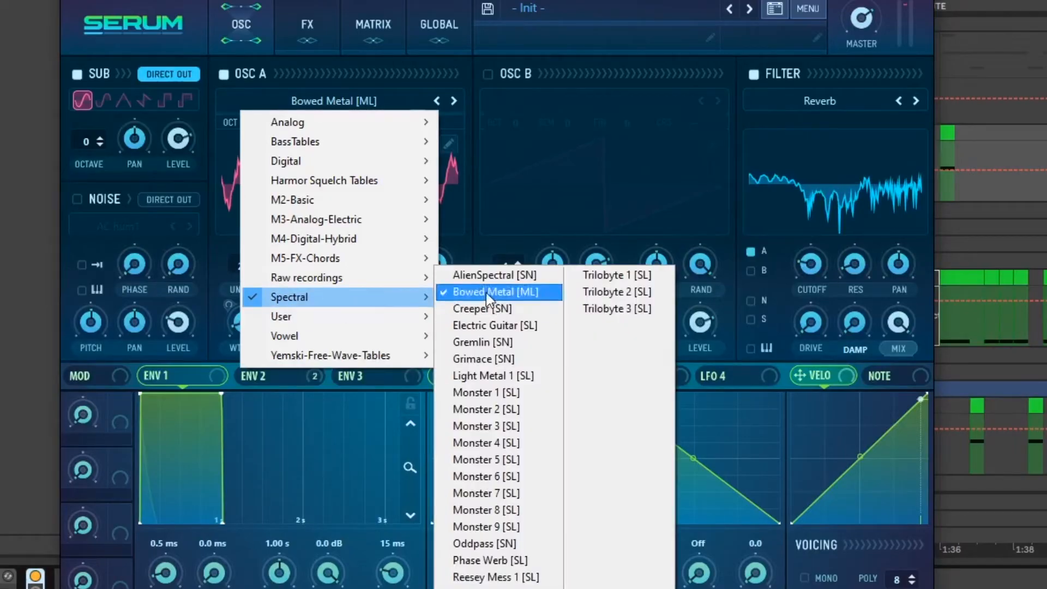
click(643, 188)
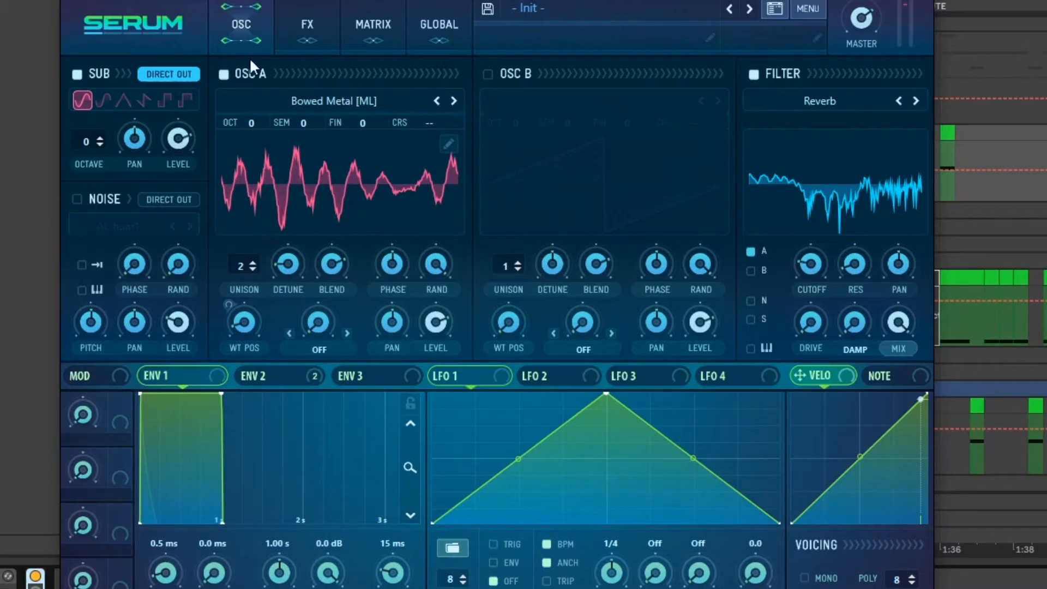
Examine the HIT synth's full effects rack, from Hyper/Dimension down to the multiband compressor.
click(306, 33)
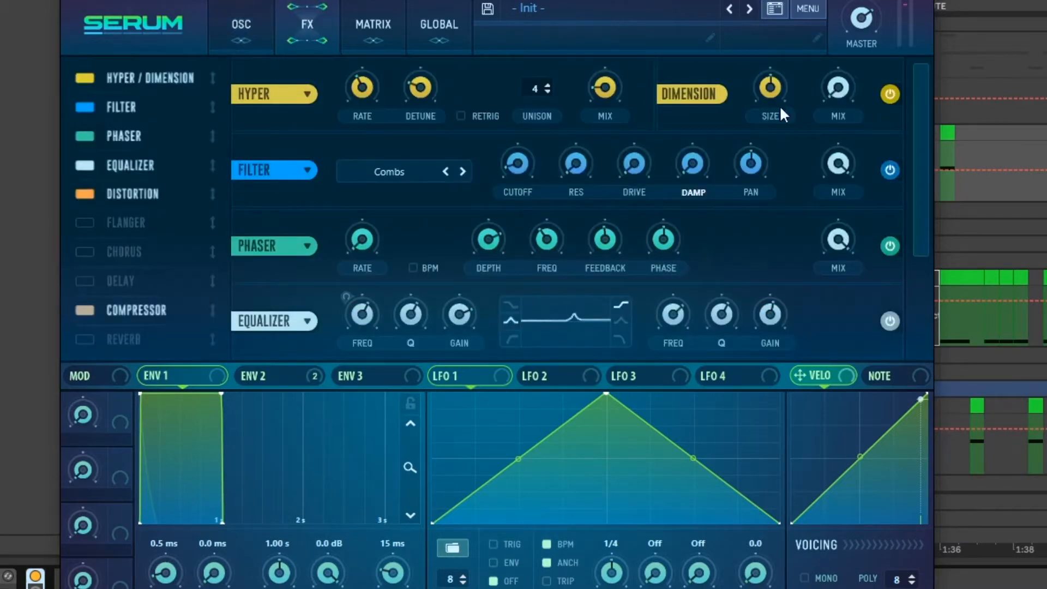
scroll(925, 162, down, 1)
drag(925, 162, 902, 228)
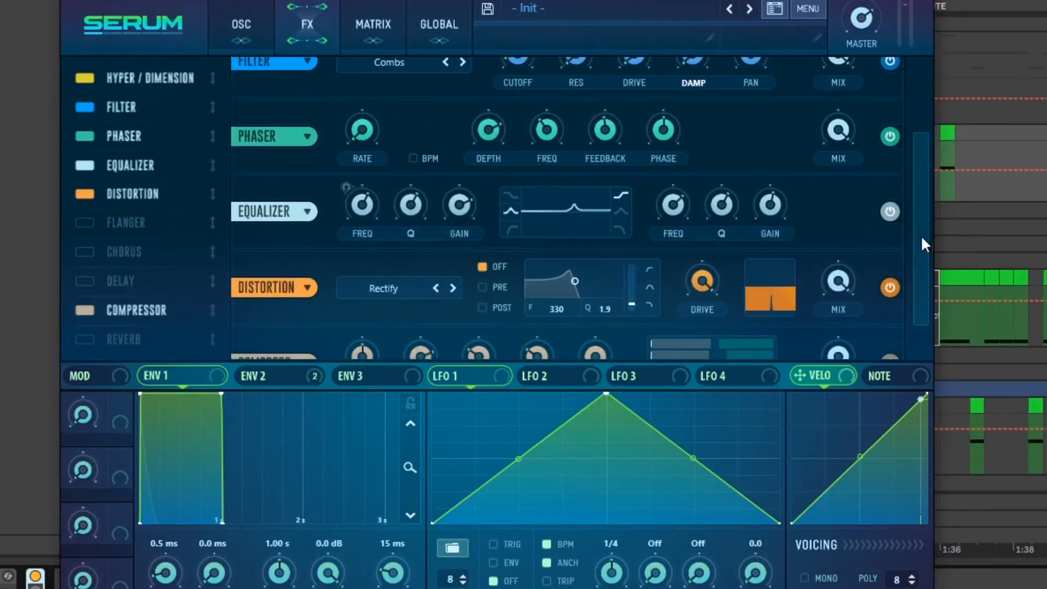
drag(923, 232, 914, 289)
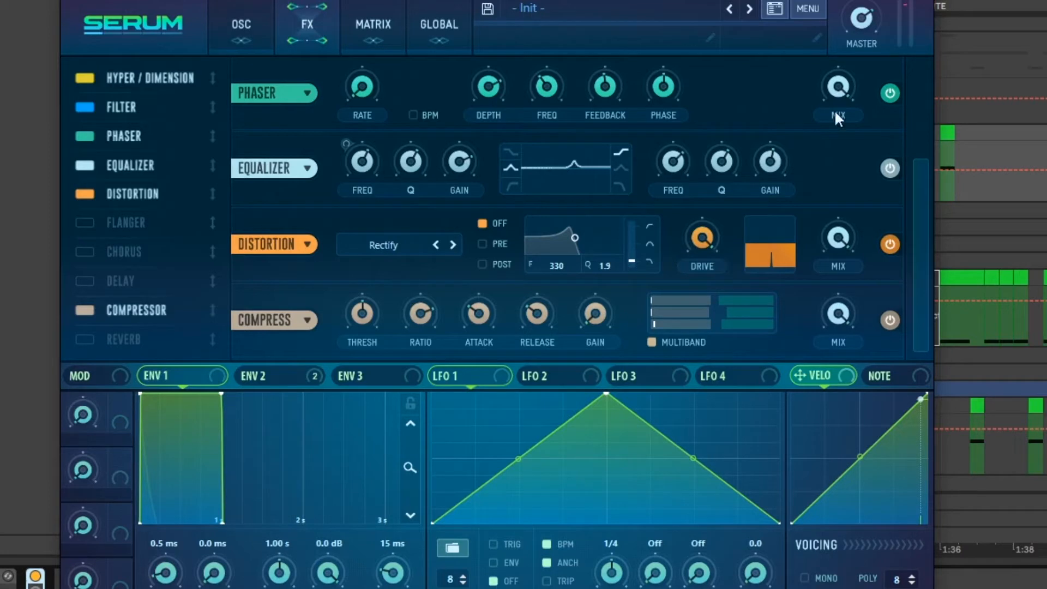
Examine Env 2 and its modulation routings in the HIT synth, return to the oscillators and close the plug-in window.
click(279, 380)
click(368, 20)
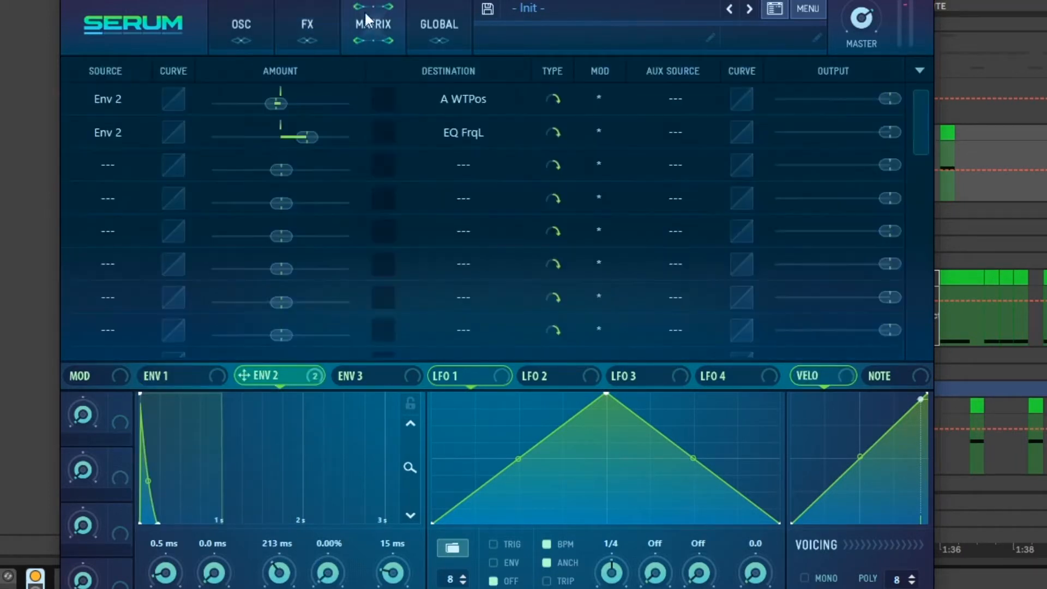
click(233, 24)
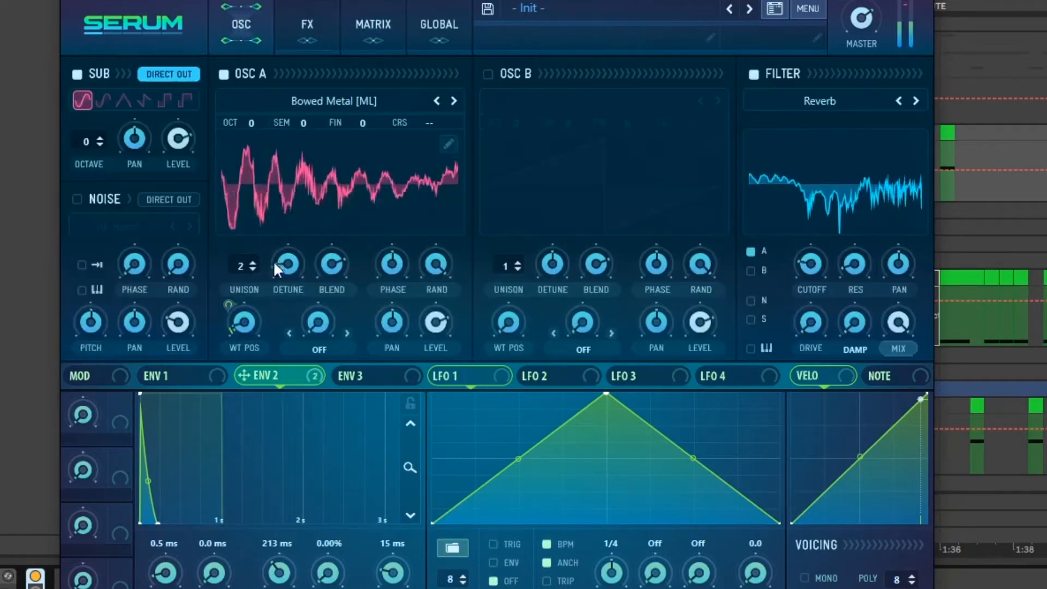
click(919, 1)
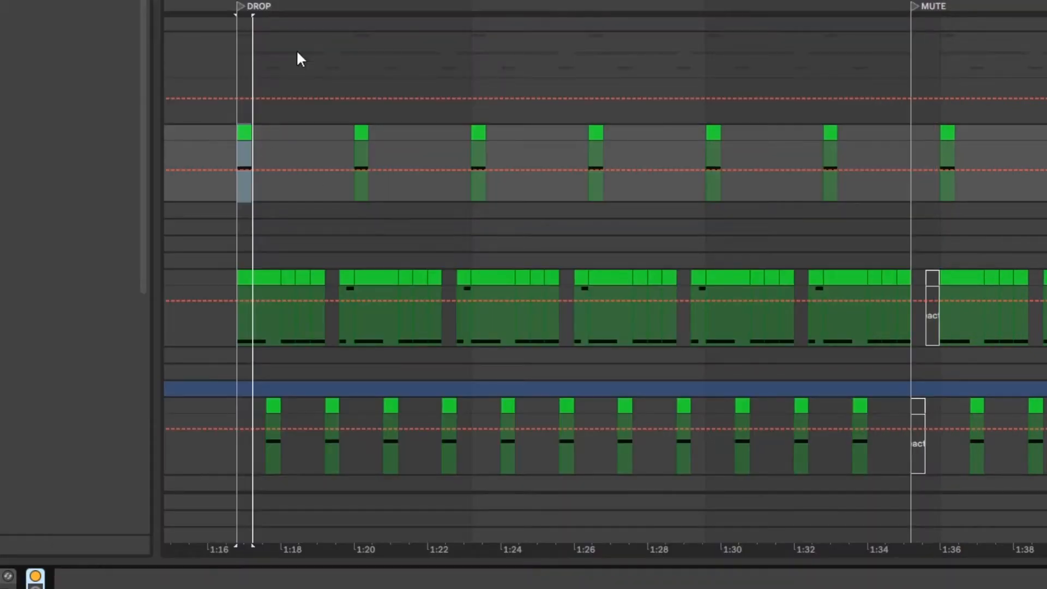
At the start of the DROP section, select the first Main clip, followed by the first clip on the Second track.
drag(248, 1, 270, 31)
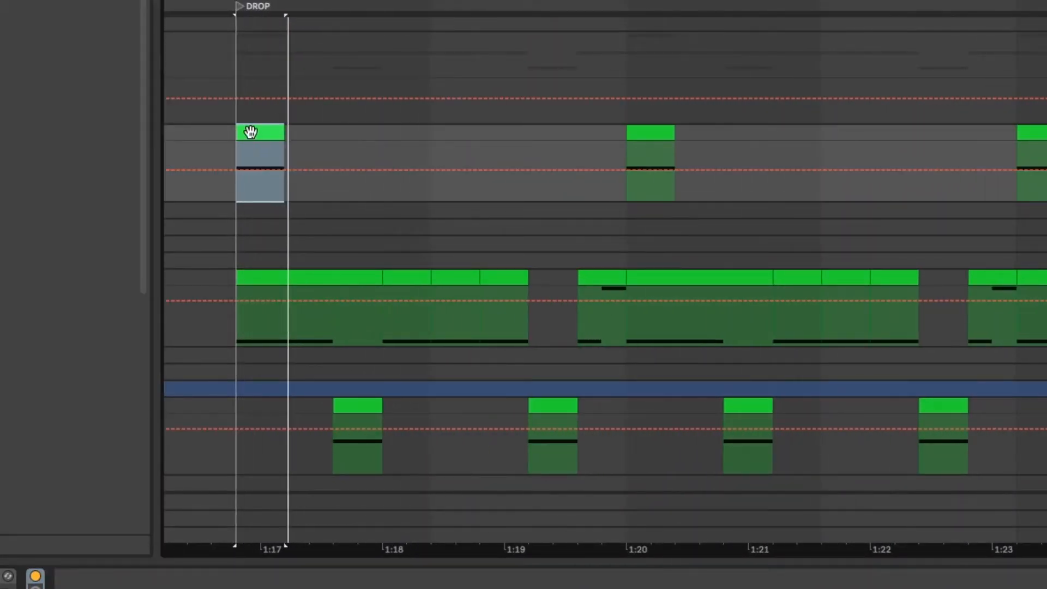
scroll(363, 162, down, 2)
scroll(363, 163, up, 2)
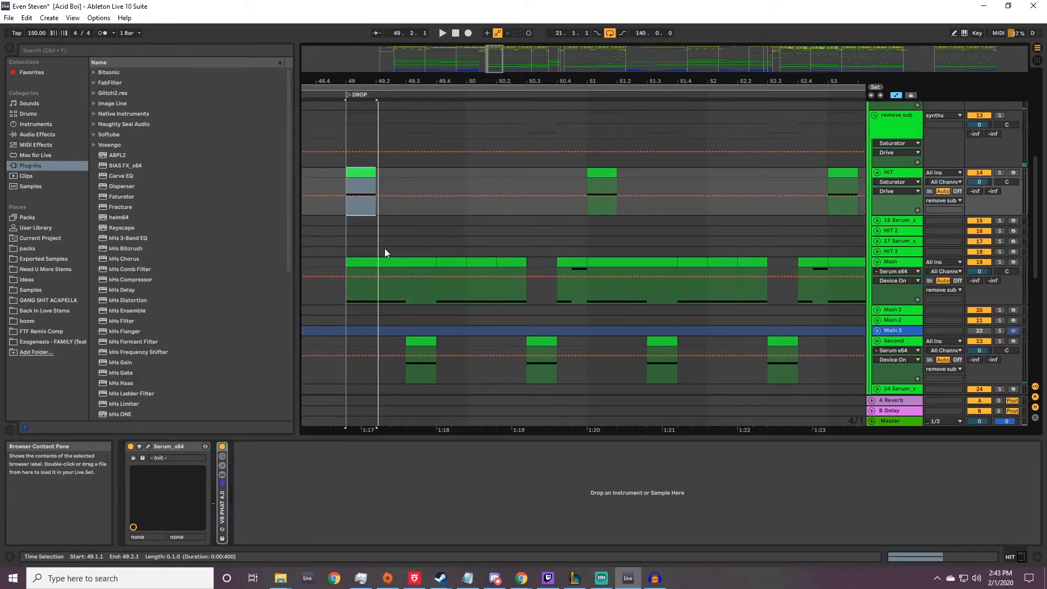
click(399, 263)
scroll(538, 239, down, 1)
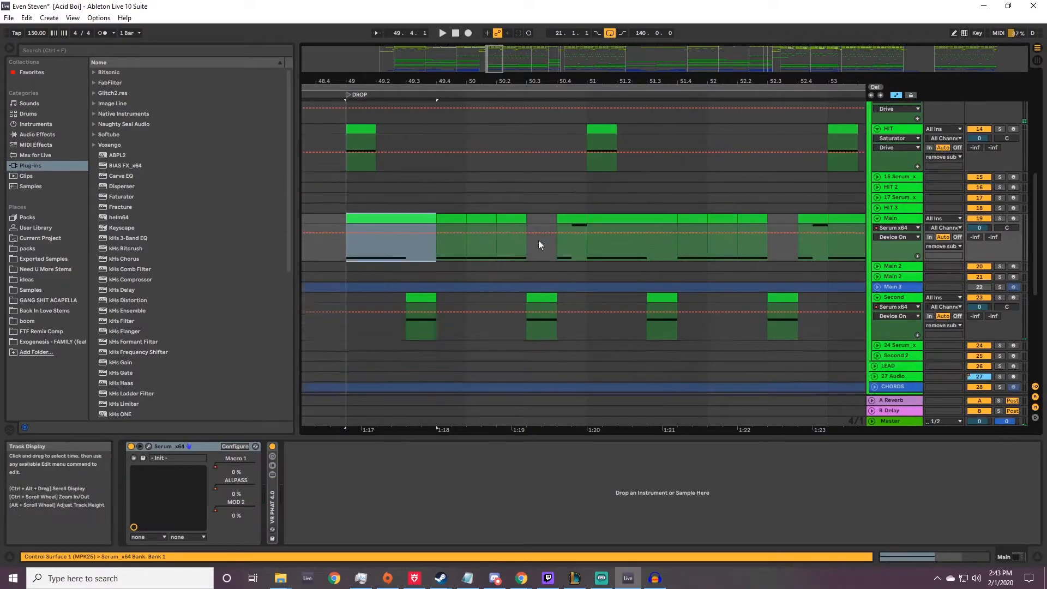
click(417, 295)
scroll(475, 309, down, 1)
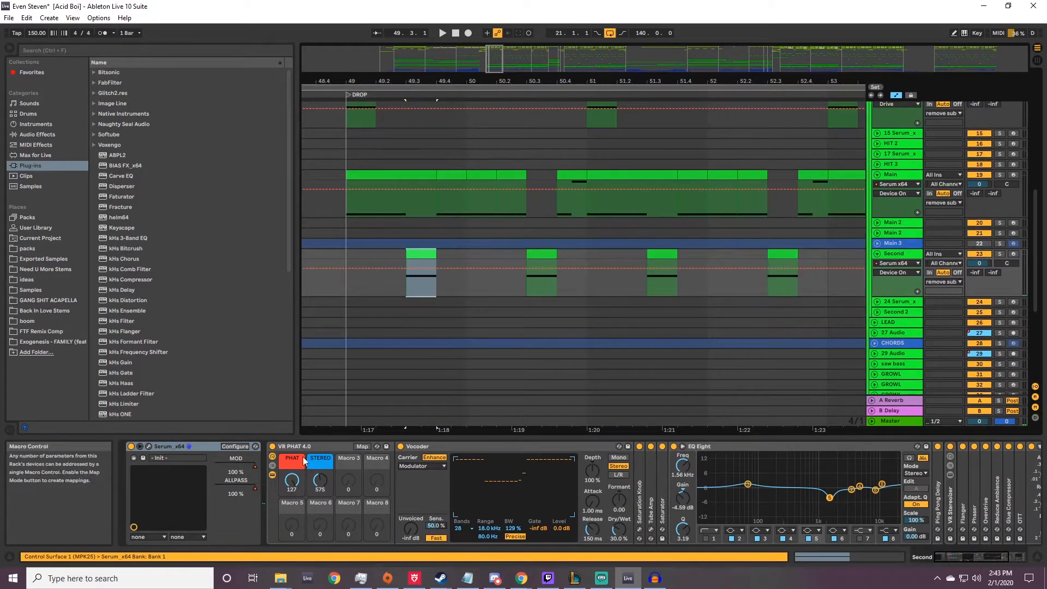
Fold the VR PHAT 4.0 rack in the Second track's device chain and open the track's Serum.
double_click(291, 447)
double_click(171, 447)
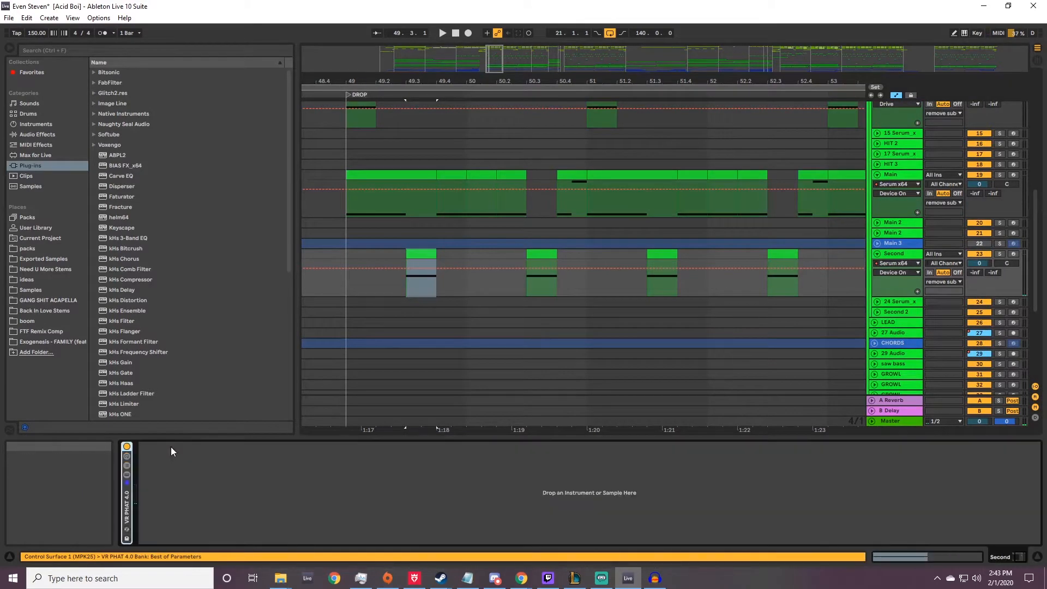
click(1019, 557)
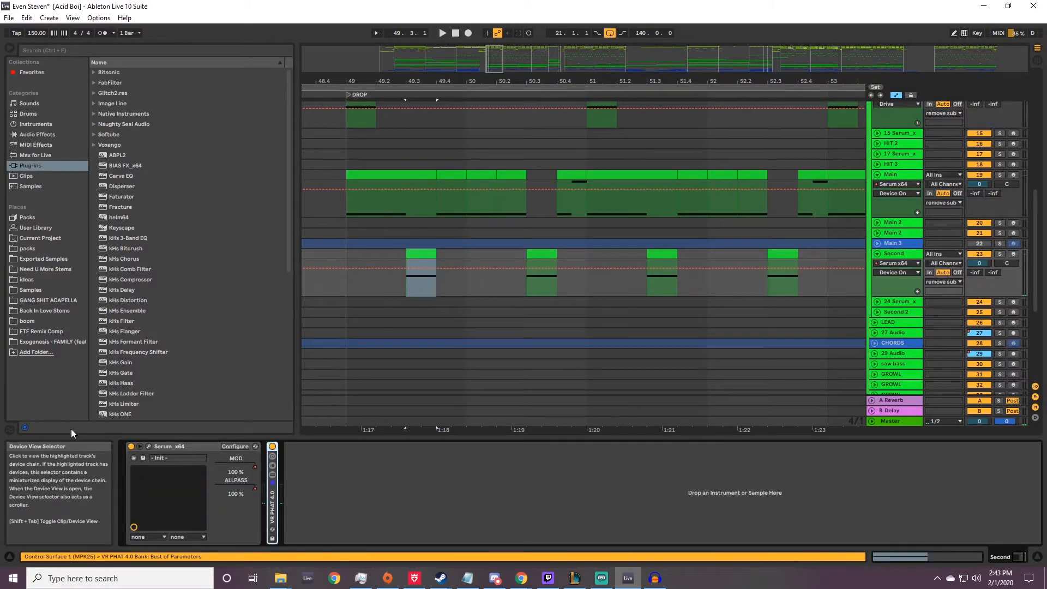
click(150, 446)
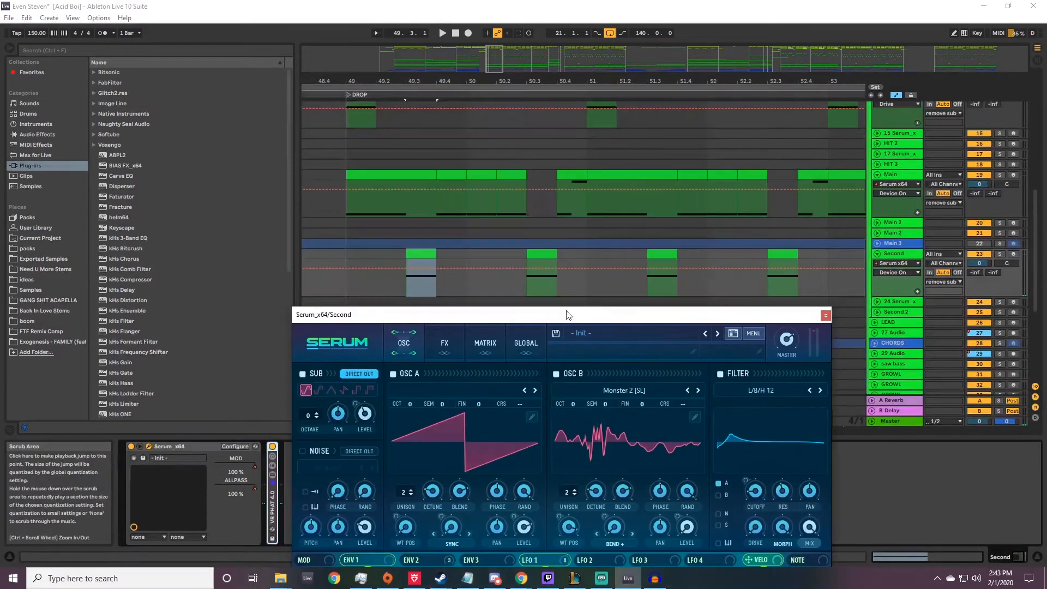
Move the Serum window clear of the arrangement and audition the Second track's clip at 49.3.
drag(544, 314, 729, 107)
key(space)
key(space)
key(space)
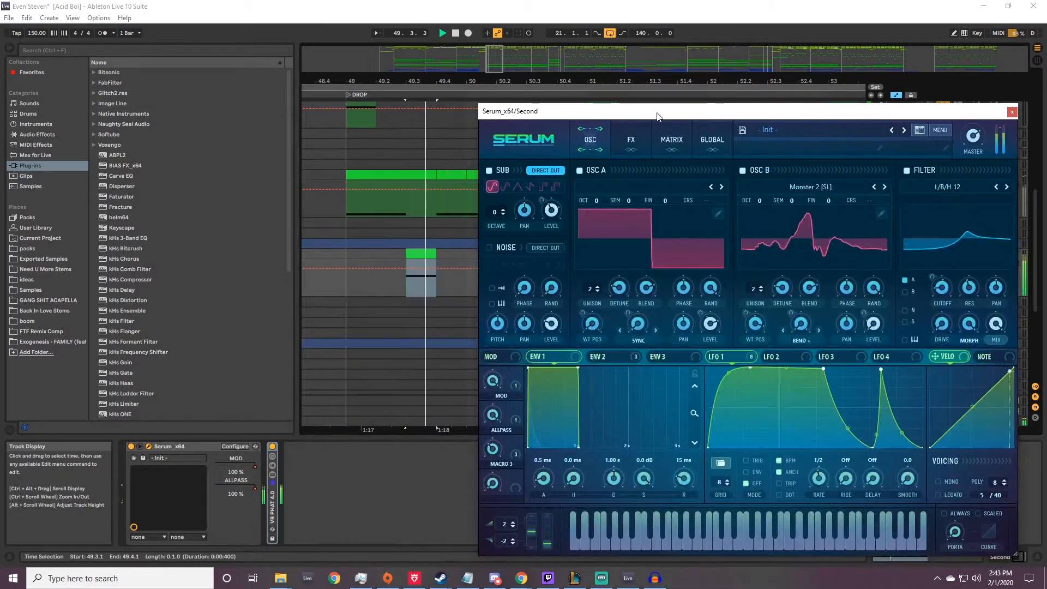
drag(655, 113, 556, 383)
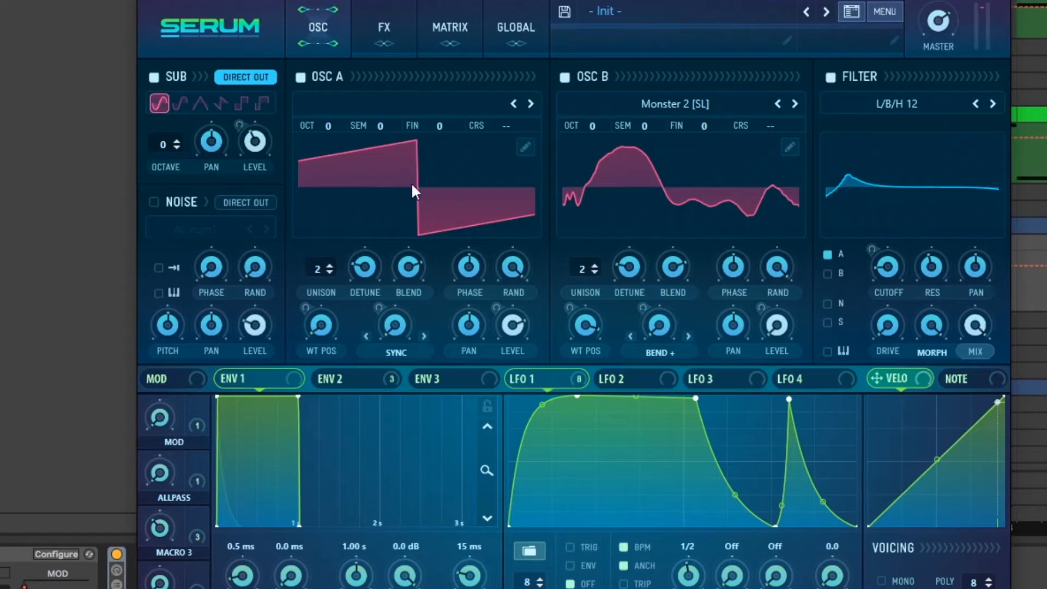
Examine the Second synth's OSC B warp mode, Env 2 and modulation matrix, and return to the oscillators.
right_click(661, 332)
click(647, 223)
click(330, 378)
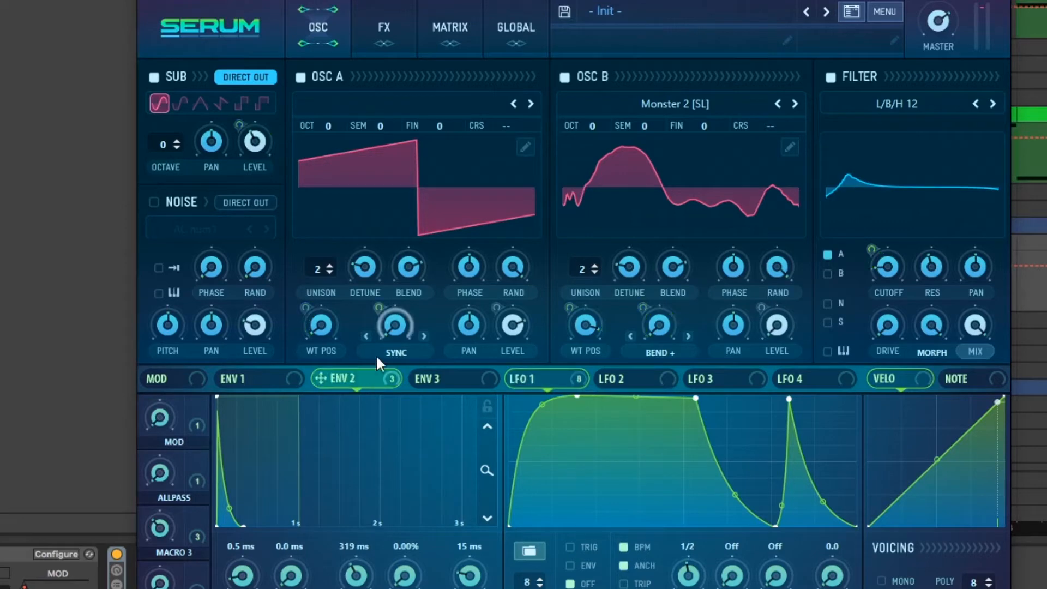
click(444, 25)
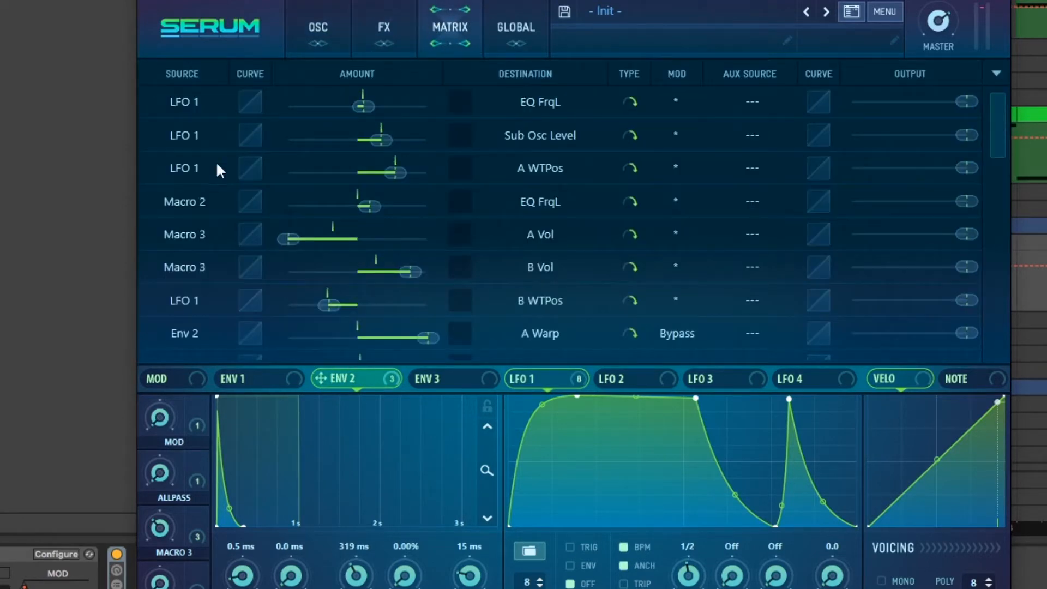
scroll(356, 277, down, 4)
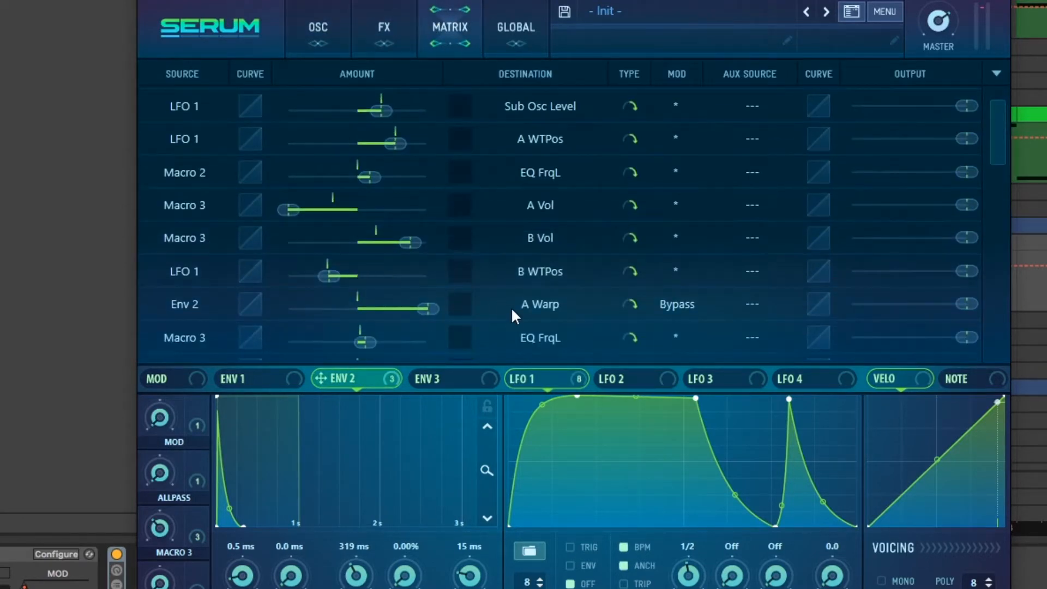
scroll(535, 321, down, 3)
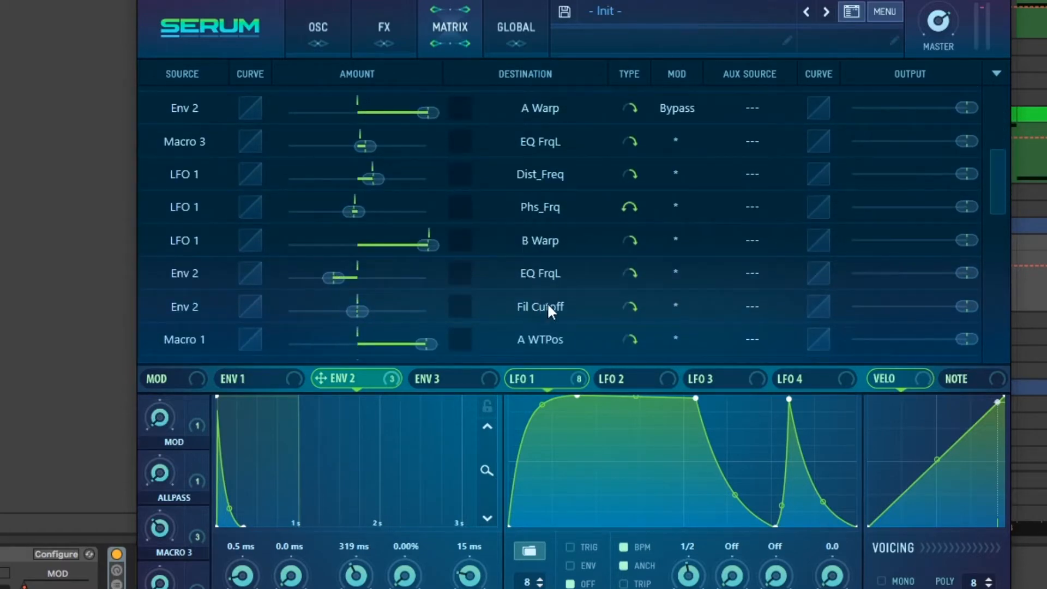
click(311, 31)
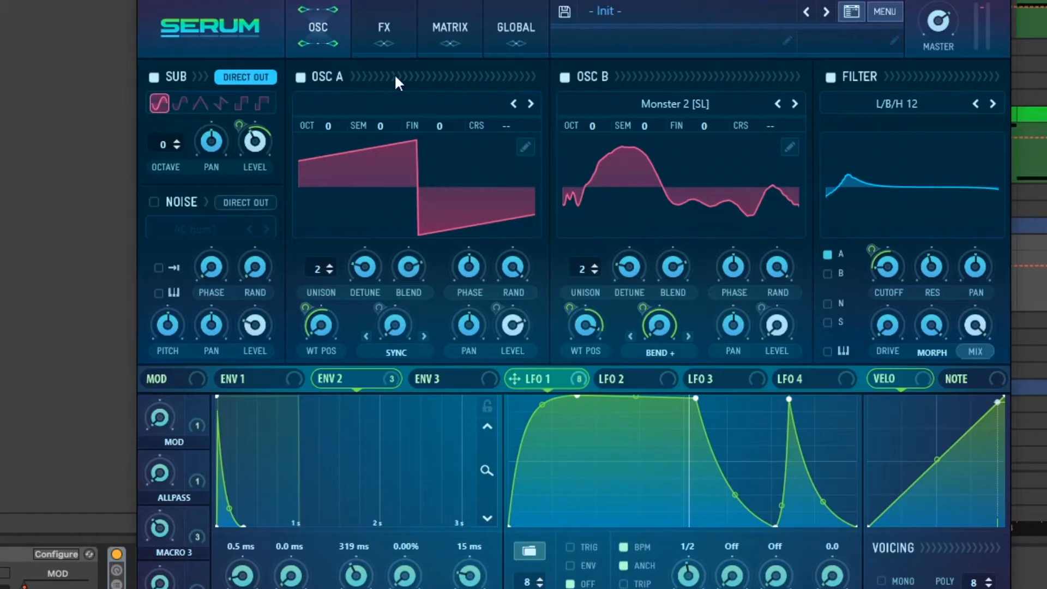
Examine the Second synth's effects rack from Hyper/Dimension through the Tube distortion and phaser to the compressor.
click(384, 27)
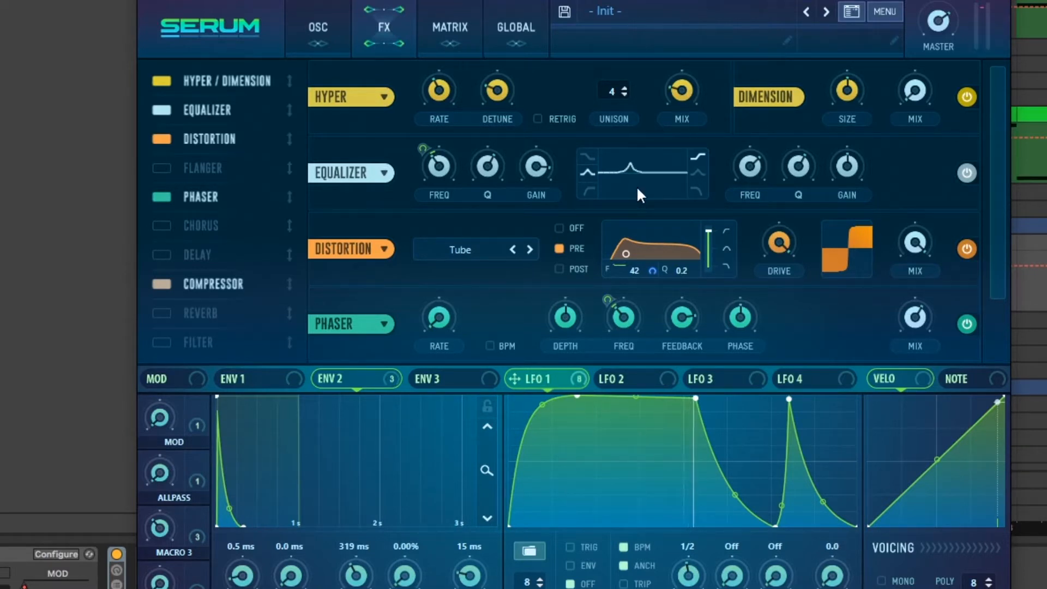
drag(443, 164, 477, 182)
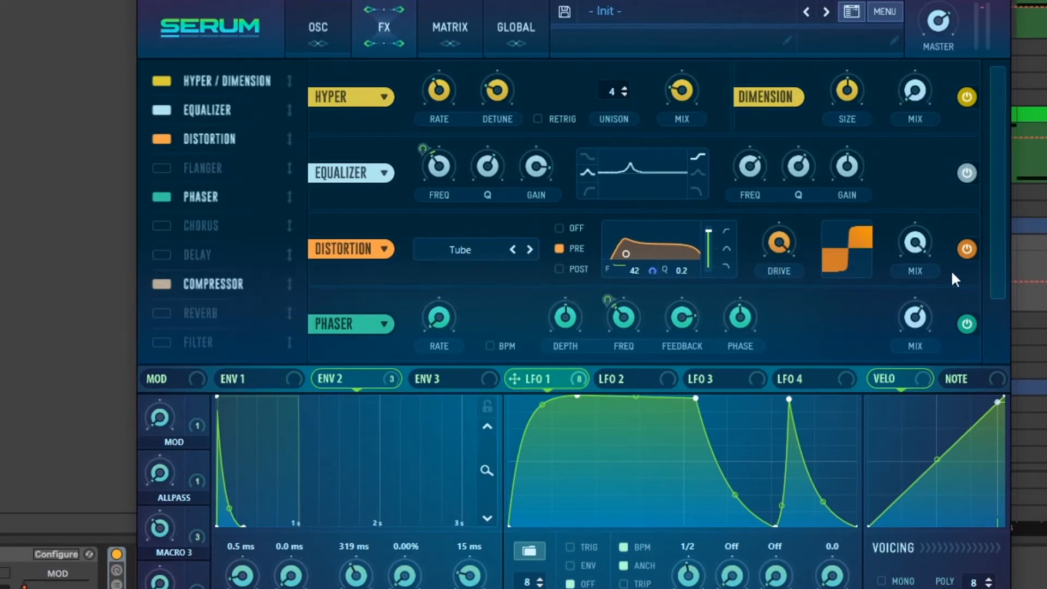
scroll(624, 318, down, 2)
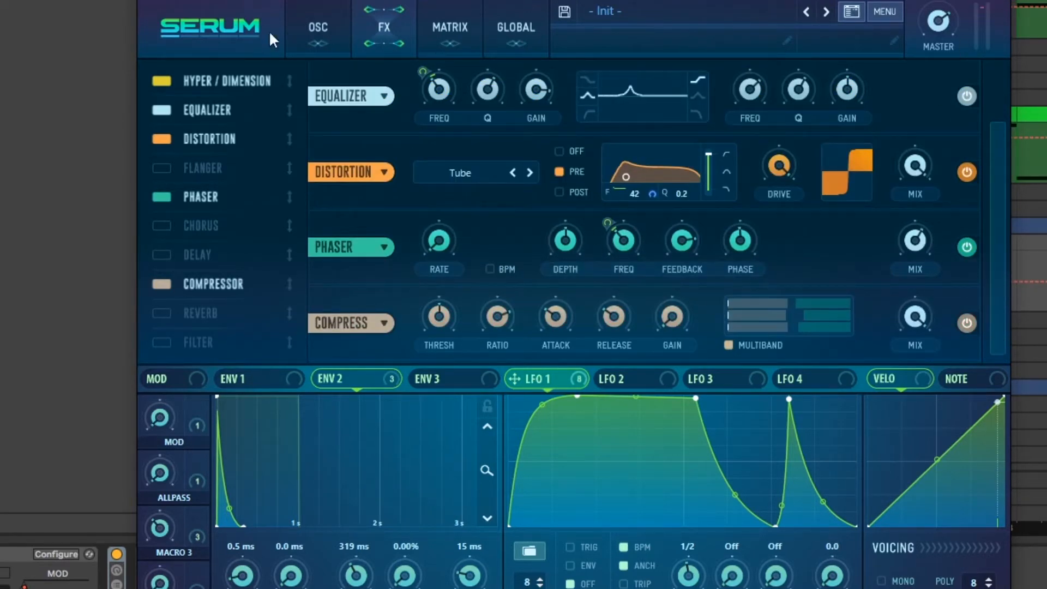
click(317, 30)
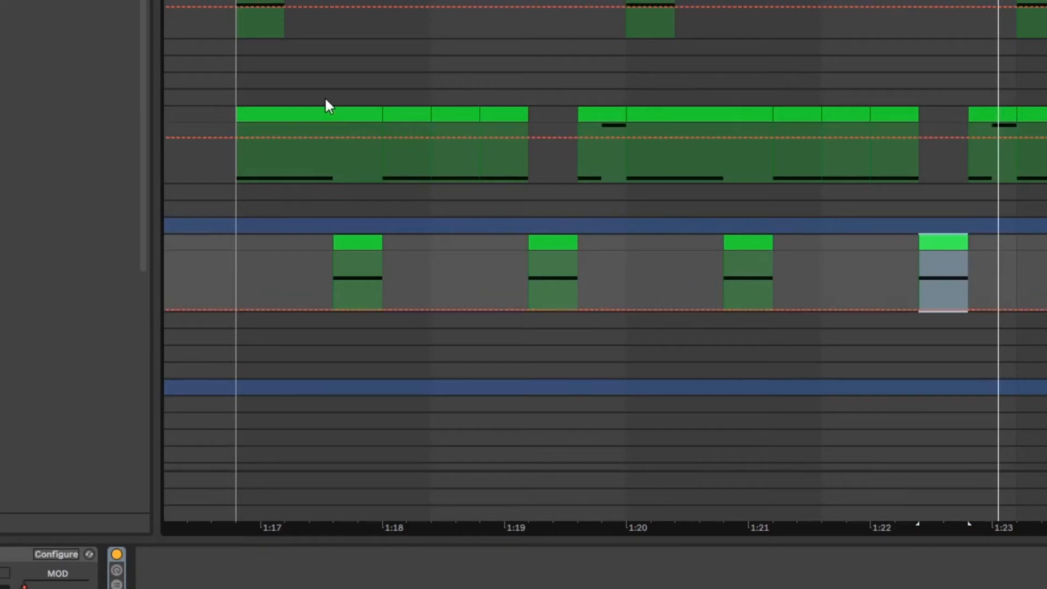
Select the first Main clip at bar 49 and audition it.
click(312, 112)
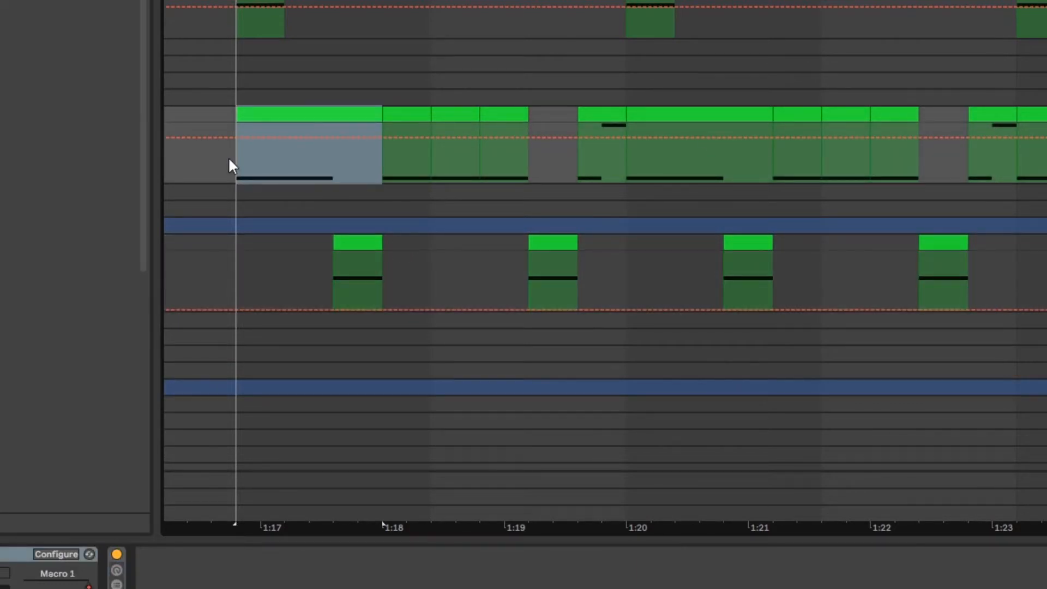
key(space)
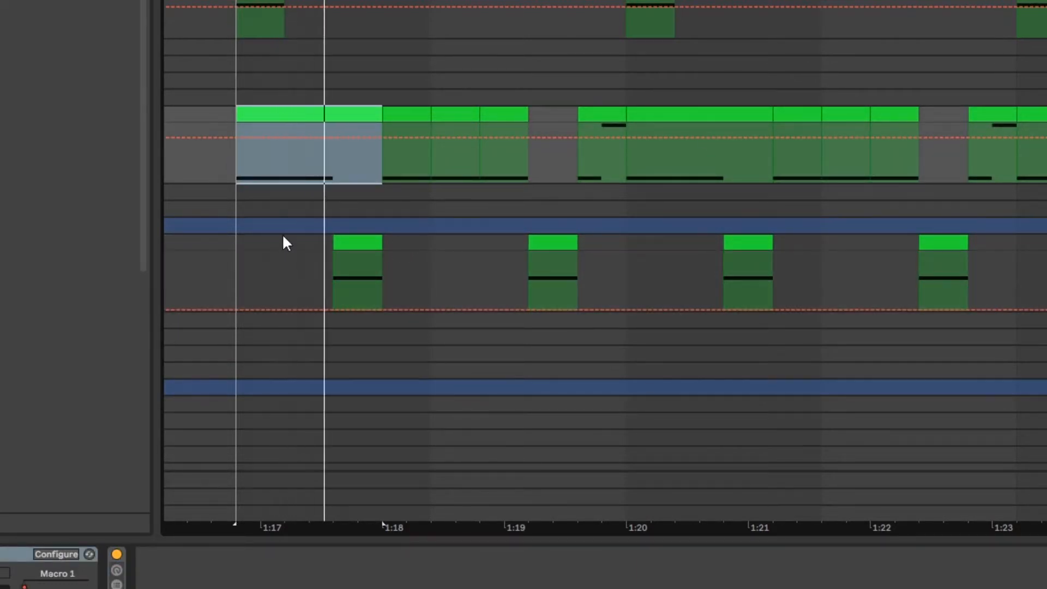
key(space)
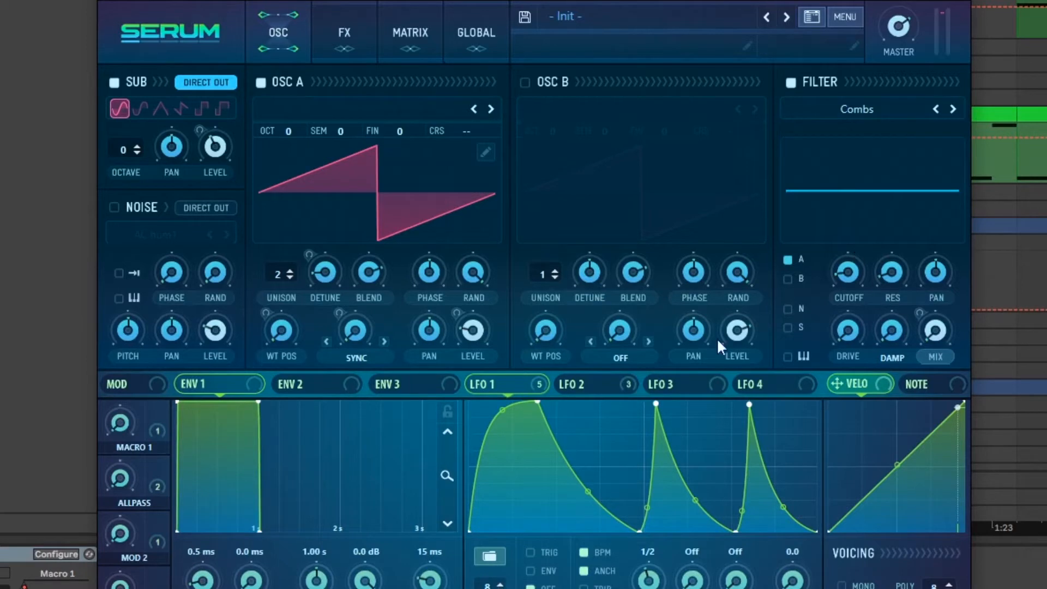
Move the Serum window below the Main clips and audition the first Main clip at bar 49.
mouse_move(164, 537)
mouse_move(159, 468)
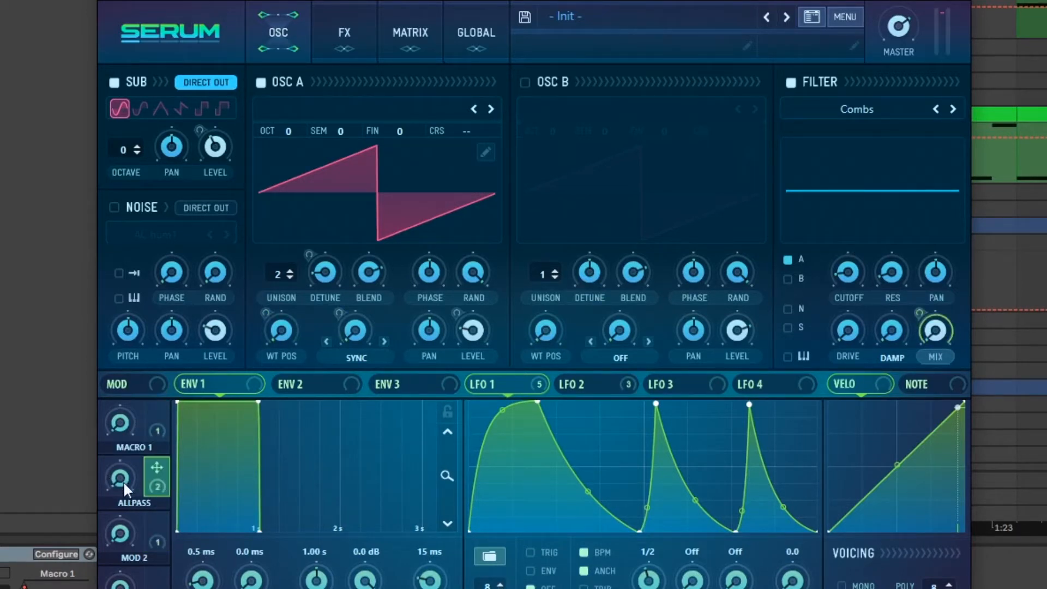
drag(609, 1, 606, 331)
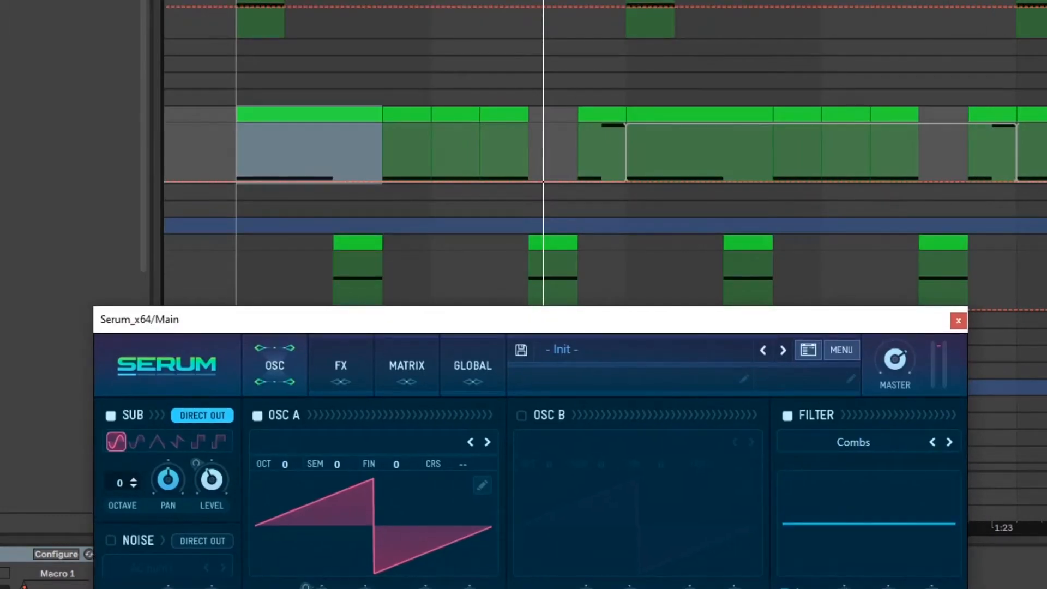
click(737, 129)
drag(1009, 131, 754, 122)
click(659, 121)
click(650, 115)
click(298, 130)
key(space)
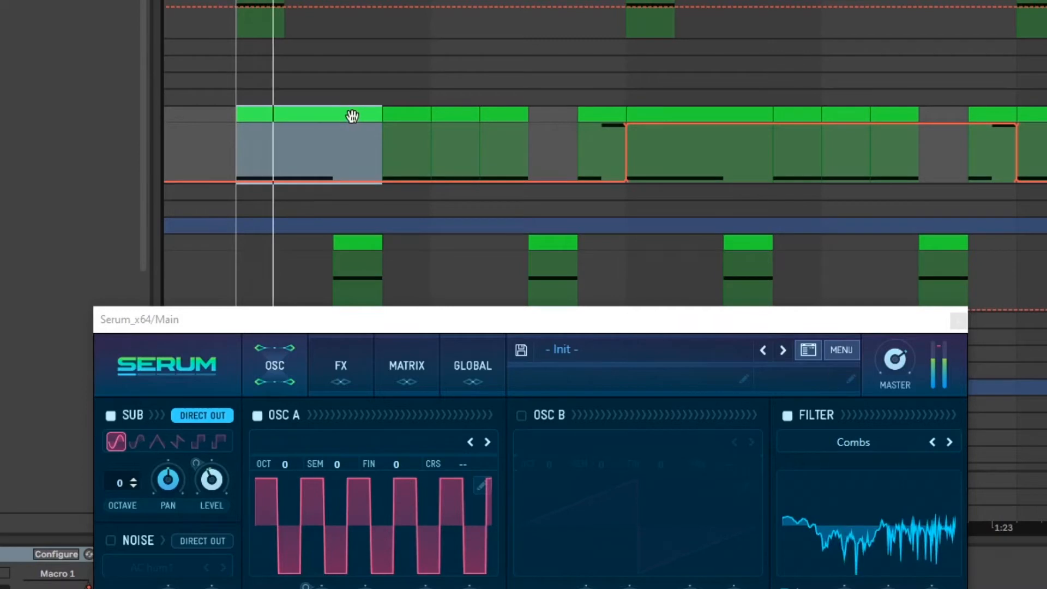
key(space)
Audition the Main clip at bar 51 and move the Serum window back up over the arrangement.
click(689, 113)
key(space)
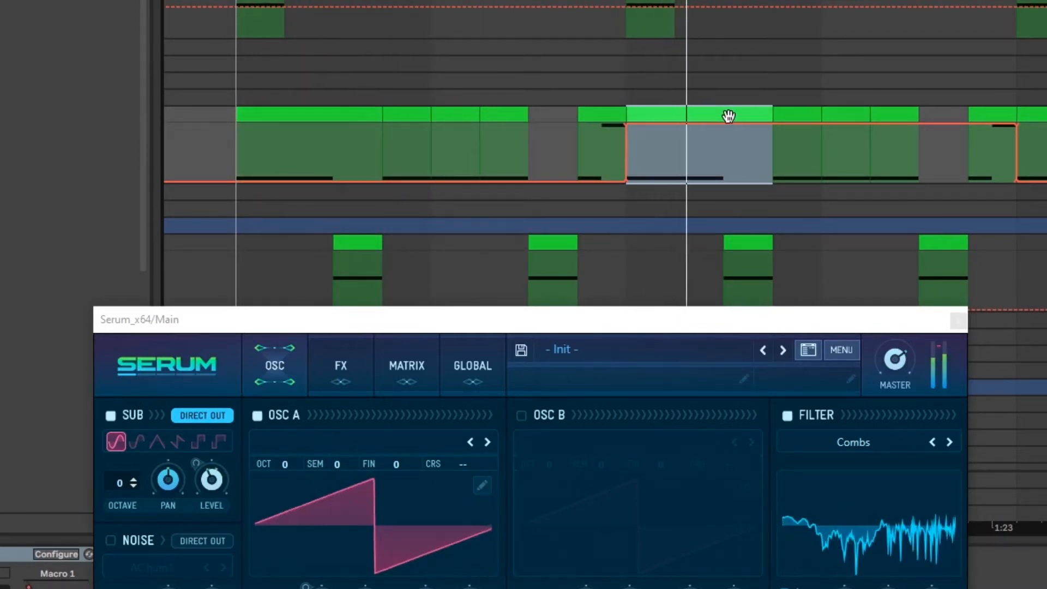
drag(679, 325, 711, 0)
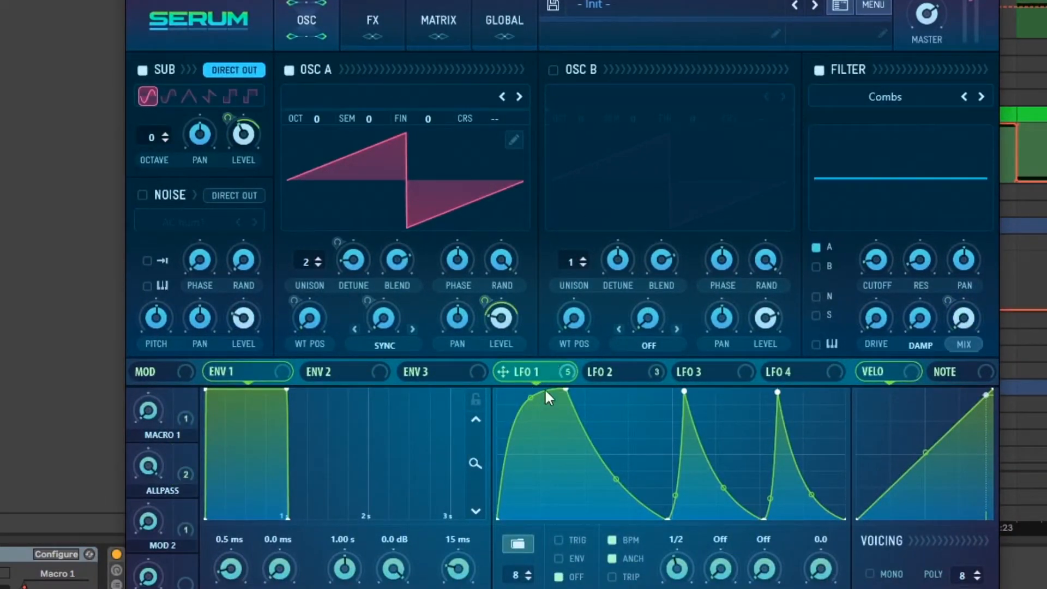
Display the Main synth's LFO 2 and check the modulators assigned to OSC A's warp and the filter mix.
click(614, 372)
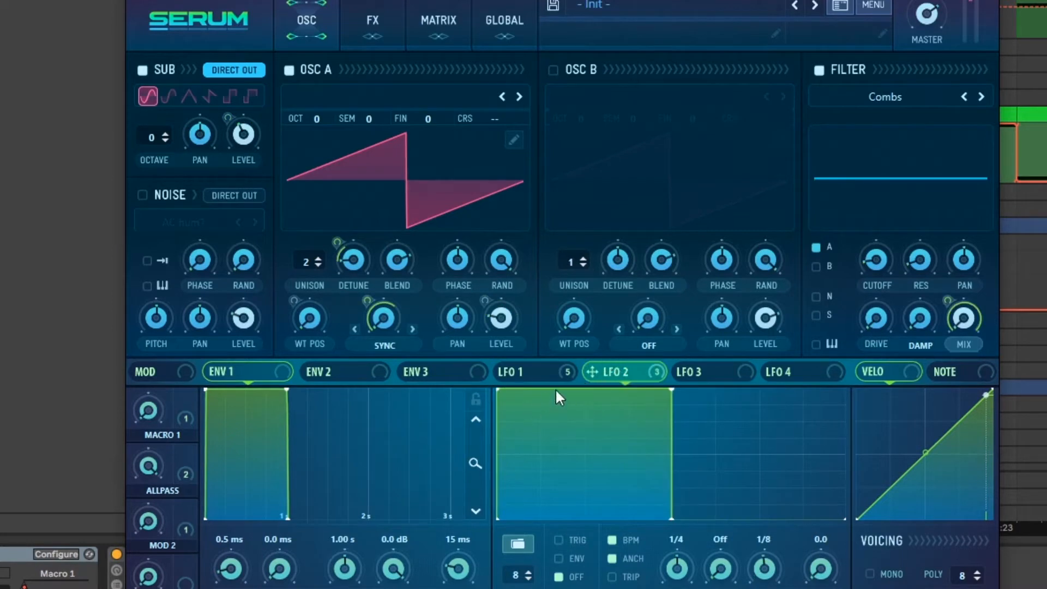
right_click(363, 309)
click(385, 339)
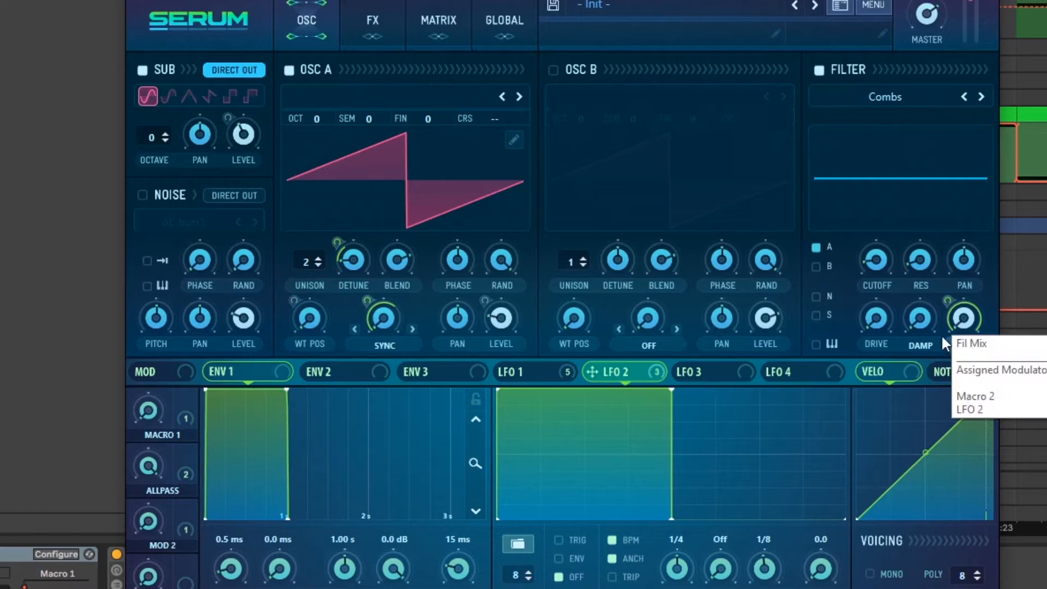
Examine the Main synth's effects rack from Hyper/Dimension through reverb, phaser and Tube distortion to the compressor.
click(354, 25)
scroll(988, 184, down, 3)
scroll(988, 172, up, 3)
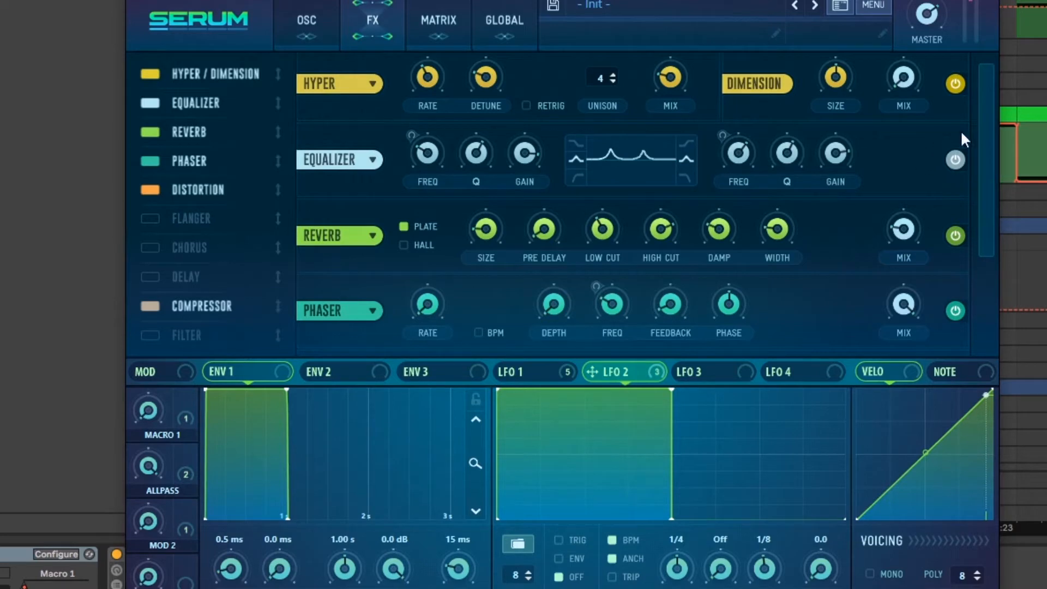
scroll(980, 122, down, 3)
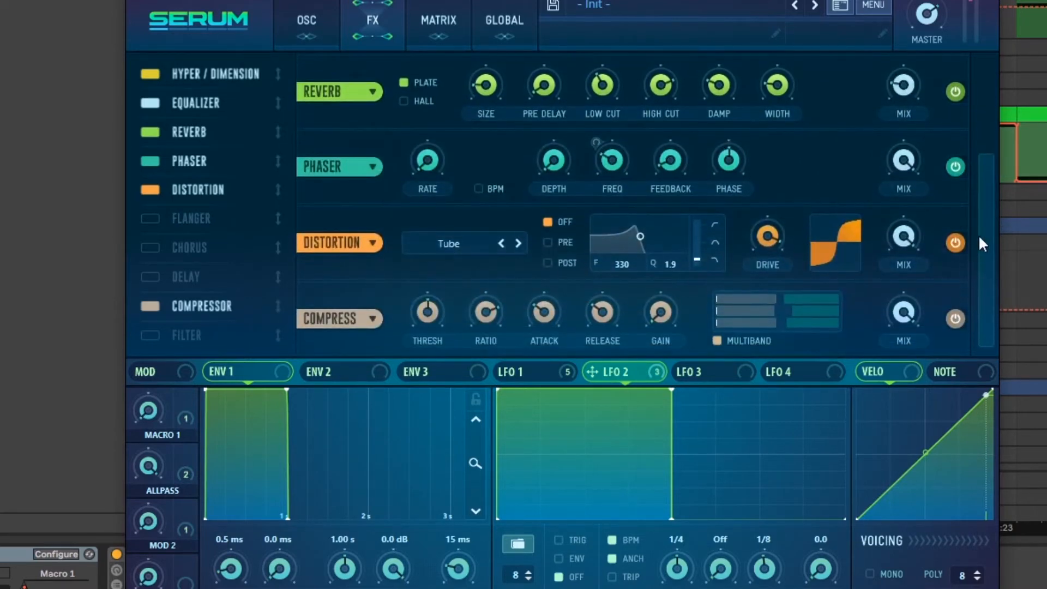
click(306, 24)
click(361, 28)
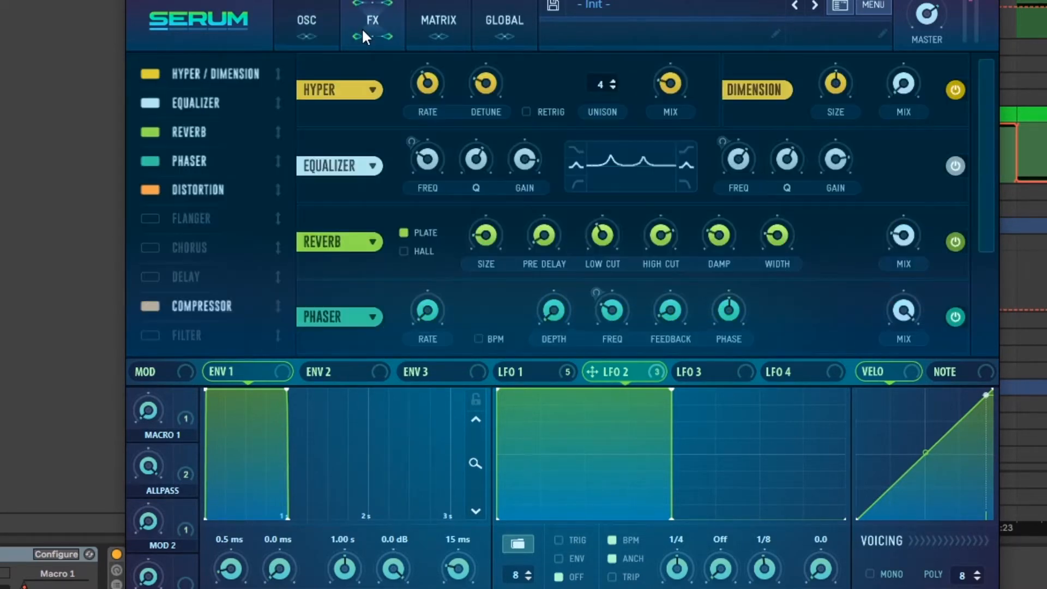
Inspect the Main synth's OSC A wavetable in the 3D and 2D views and watch its Sync warp during playback.
click(327, 21)
click(380, 200)
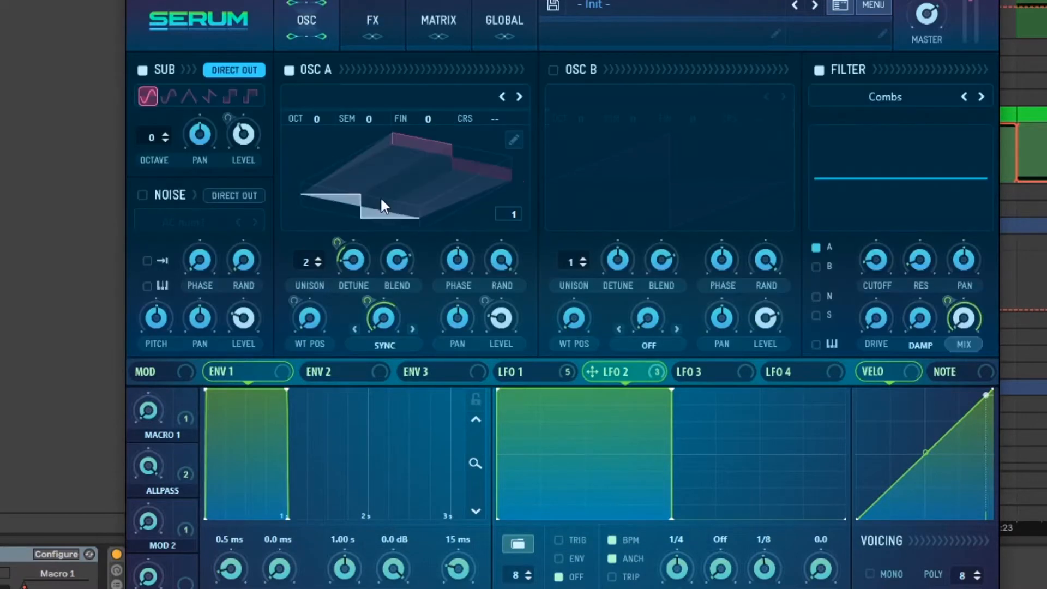
drag(306, 317, 297, 24)
click(439, 224)
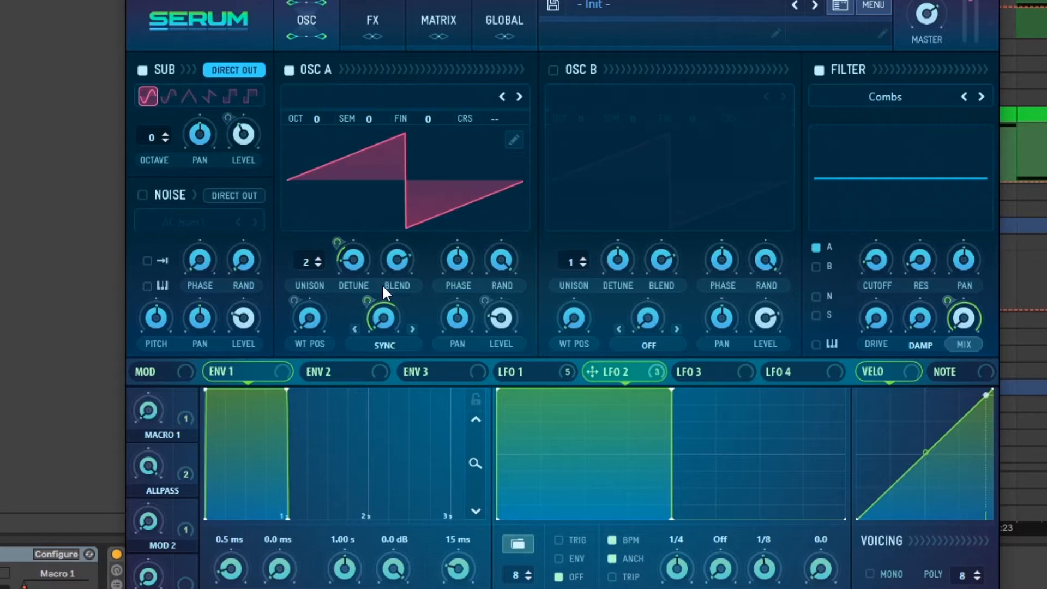
key(space)
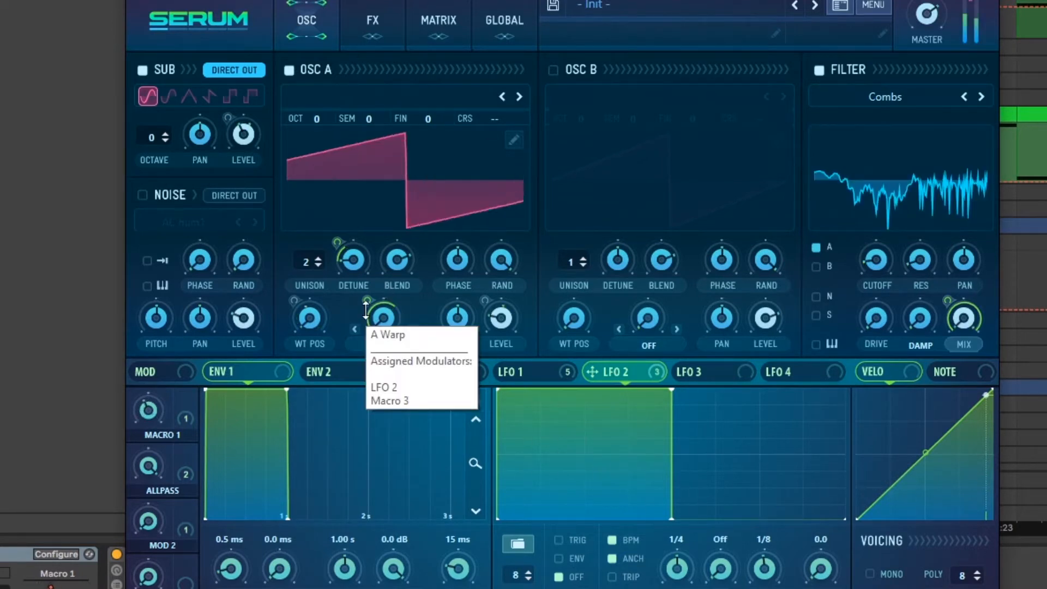
key(space)
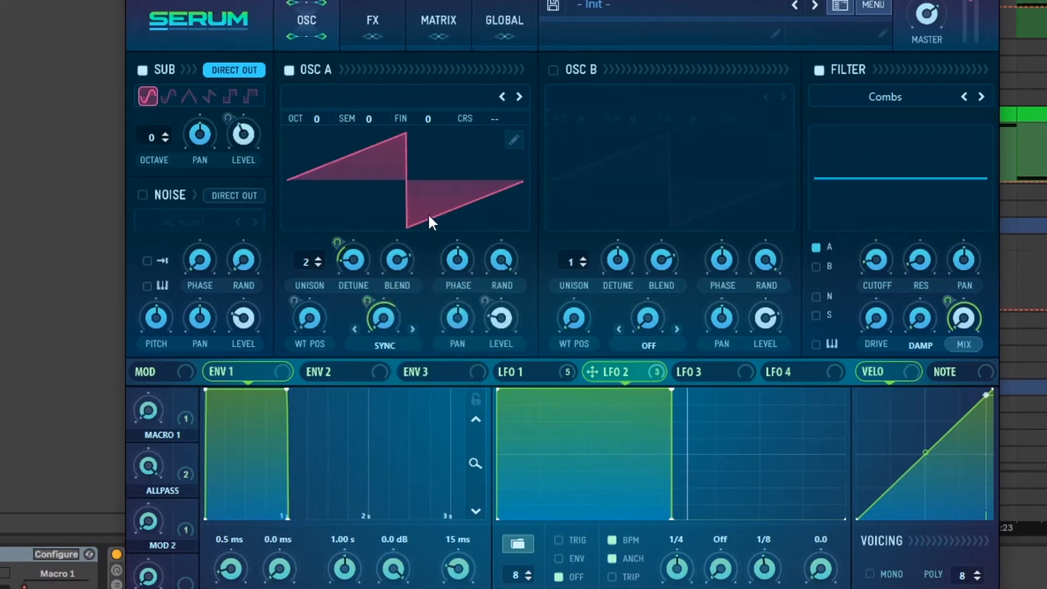
Toggle the Main track's VR PHAT 4.0 rack off and back on while auditioning the clip at bar 51.
click(372, 28)
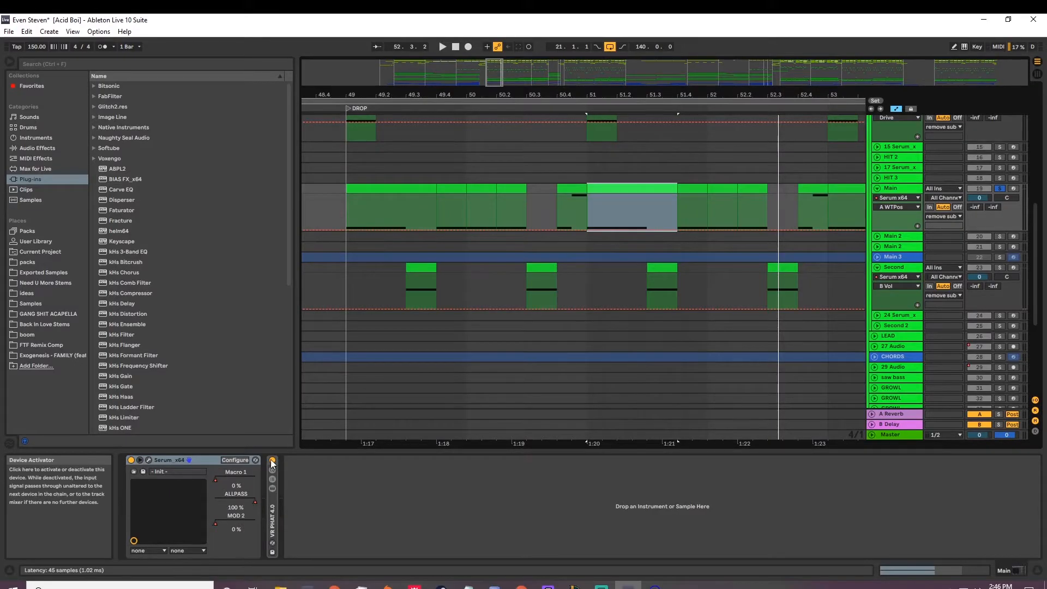
key(space)
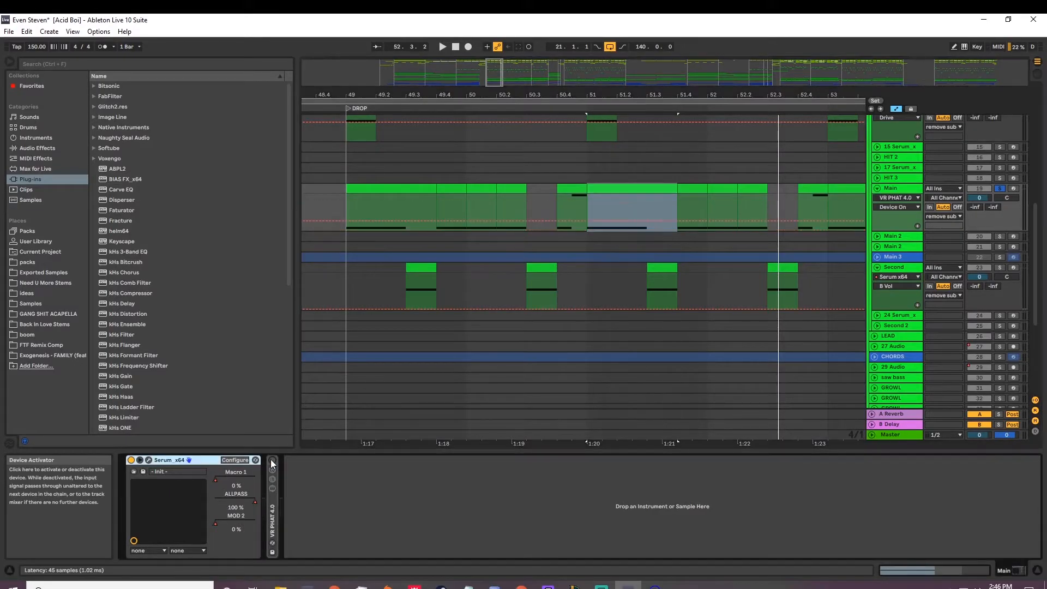
click(272, 462)
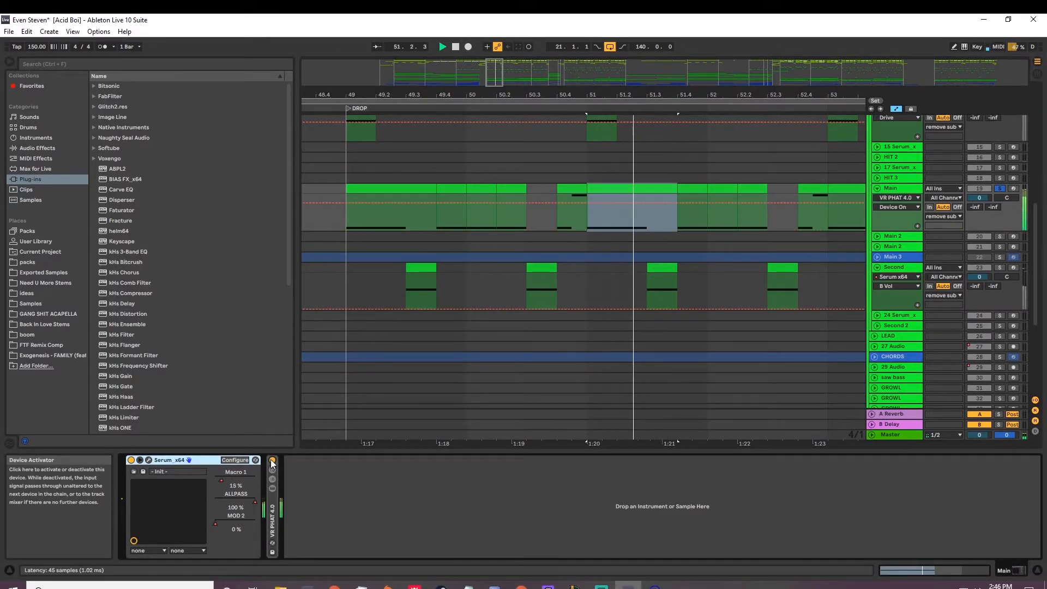
key(space)
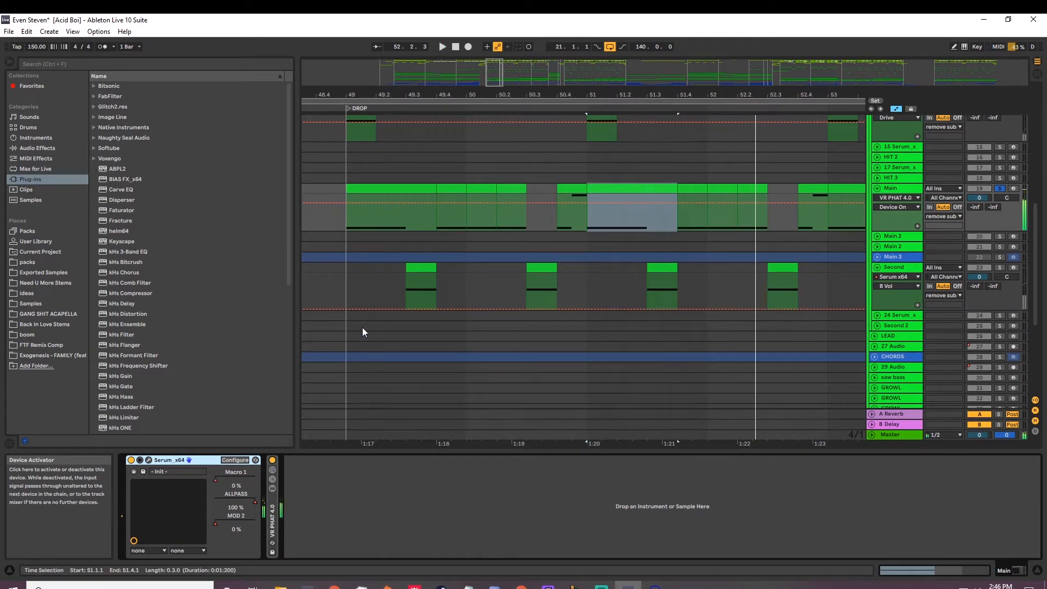
Highlight the first DROP from bar 49 to 65 across the HIT to Second tracks, and go to DROP 2.
drag(642, 95, 522, 73)
scroll(544, 195, up, 2)
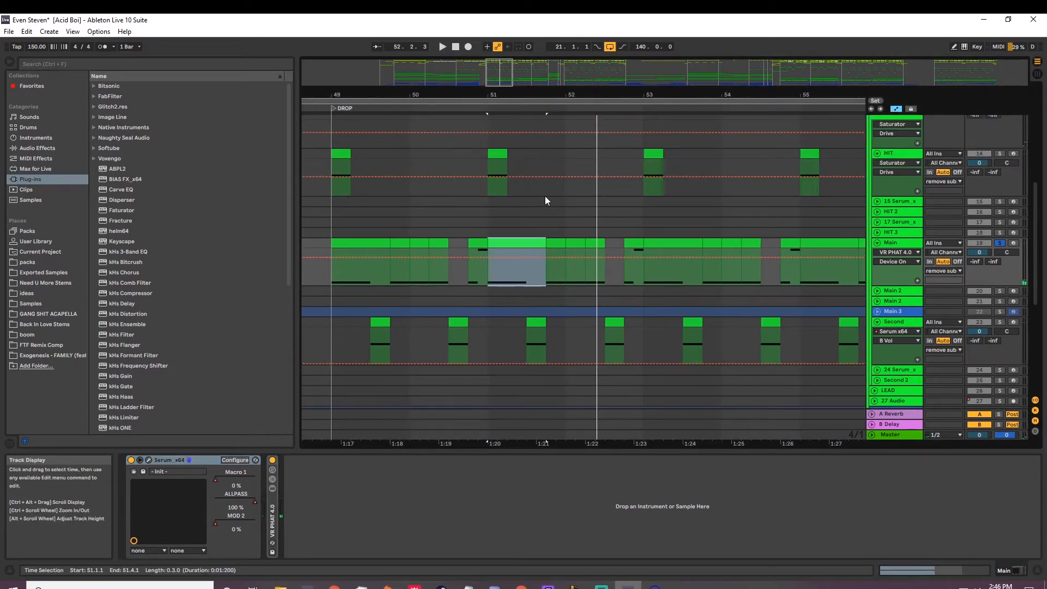
drag(603, 100, 559, 267)
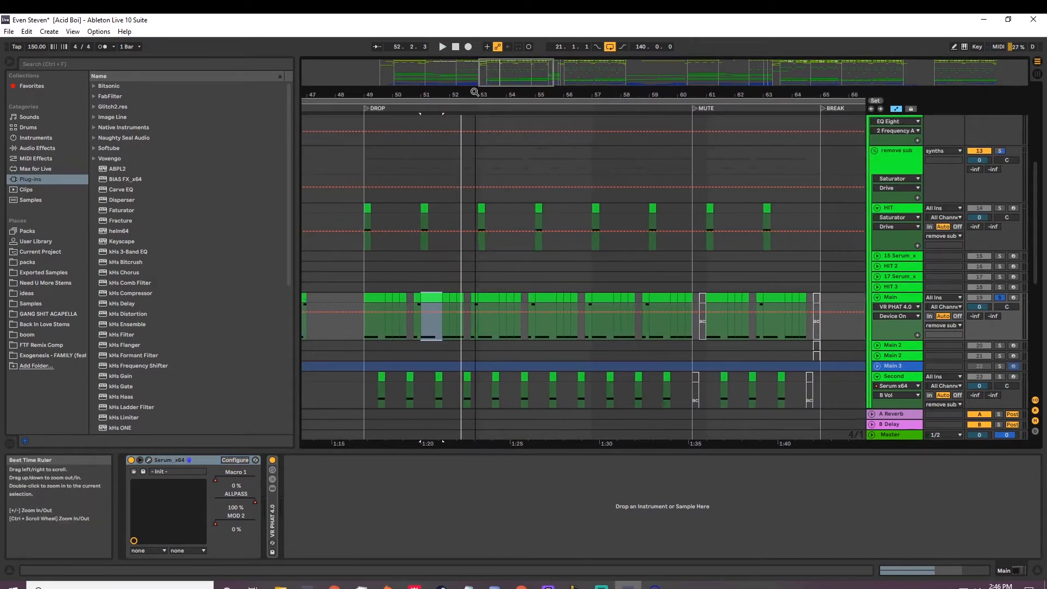
scroll(571, 249, down, 3)
drag(364, 179, 817, 334)
drag(813, 94, 479, 85)
drag(616, 95, 465, 89)
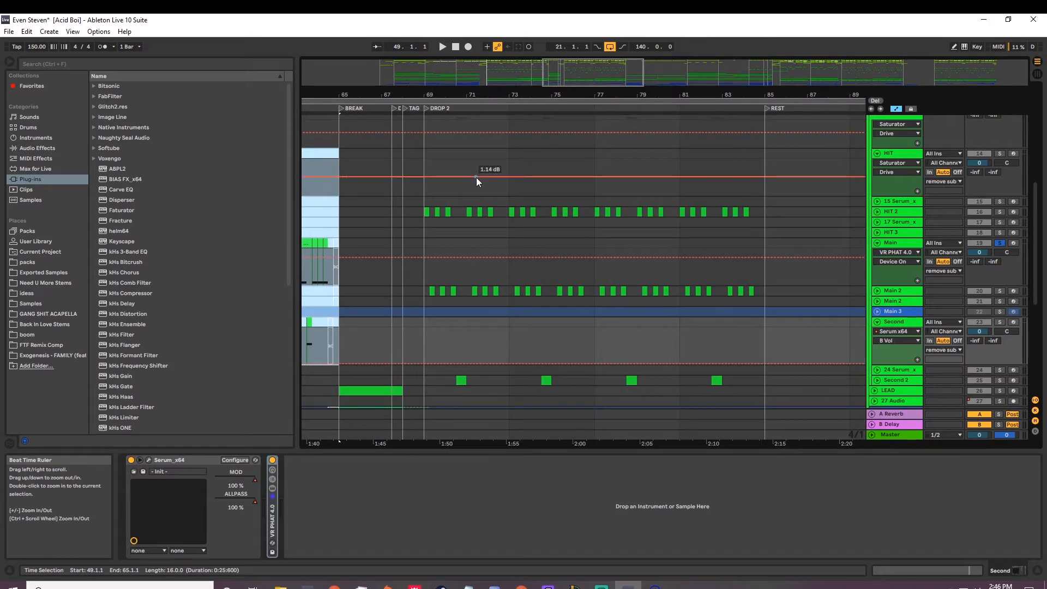
Unfold the HIT 2 and Main 2 tracks.
click(883, 211)
ctrl+click(894, 291)
click(877, 291)
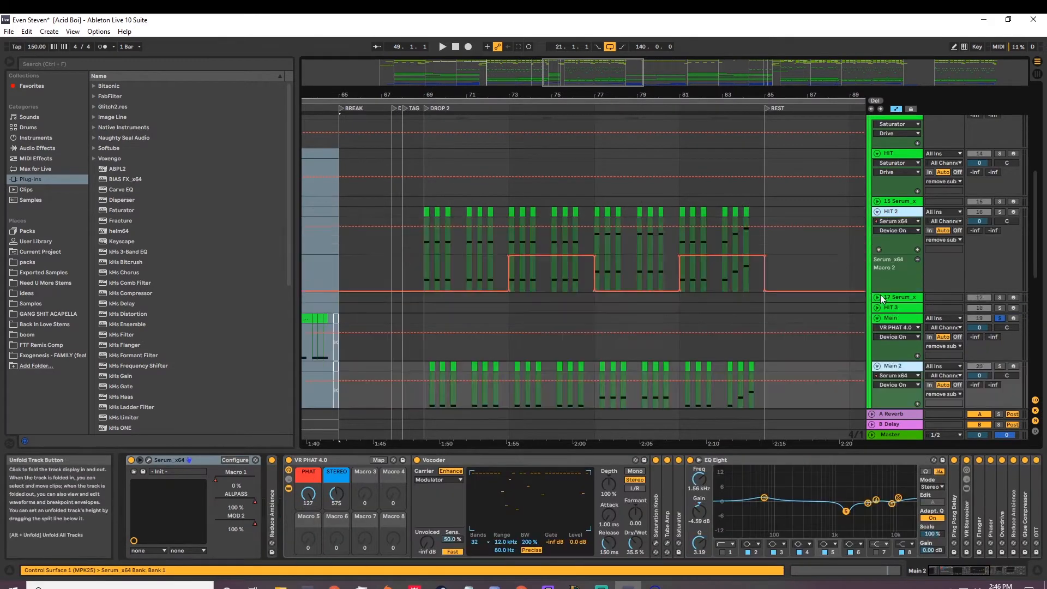
Select the first HIT 2 clip at bar 69 and solo the HIT 2 track.
scroll(655, 253, down, 1)
scroll(656, 253, down, 2)
drag(403, 96, 398, 107)
click(377, 147)
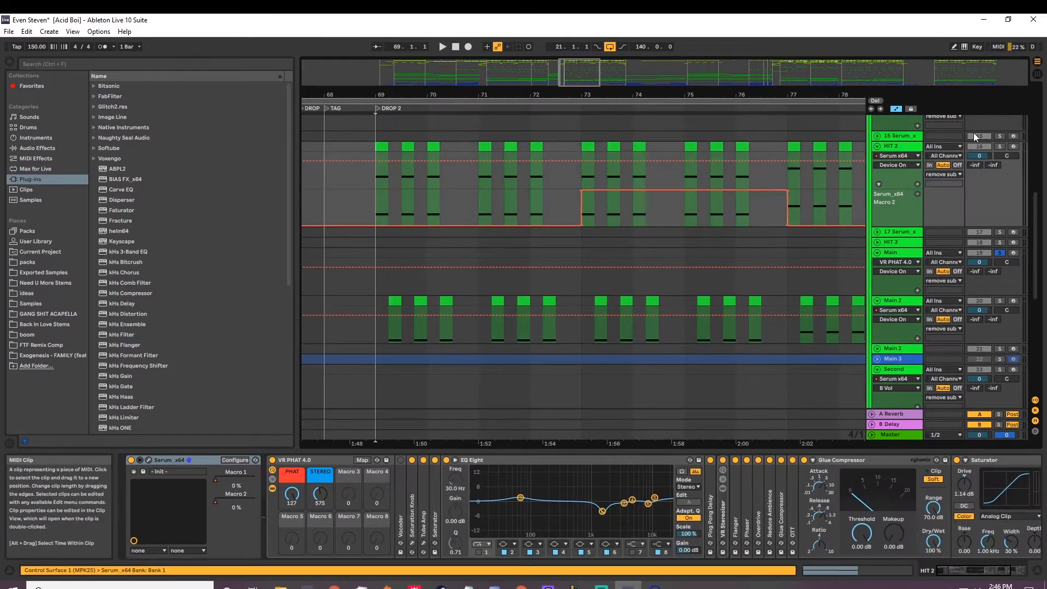
click(1000, 146)
Solo the HIT track as well and compare its clip near the end of the first drop with HIT 2's first clip.
drag(516, 96, 654, 84)
scroll(550, 214, up, 4)
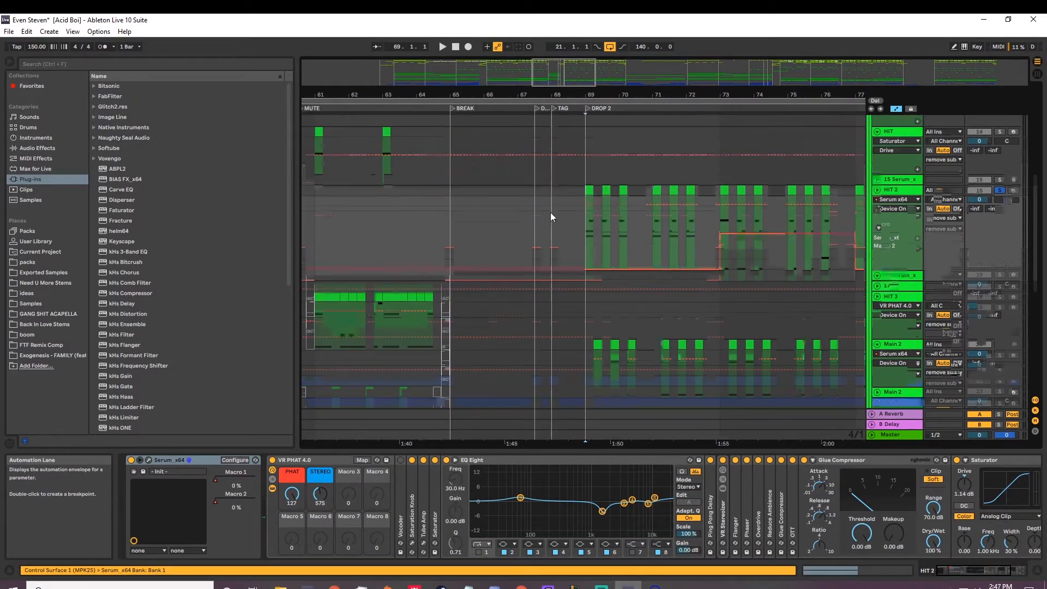
click(387, 188)
ctrl+click(1000, 175)
key(space)
click(590, 234)
key(space)
key(space)
drag(598, 96, 507, 112)
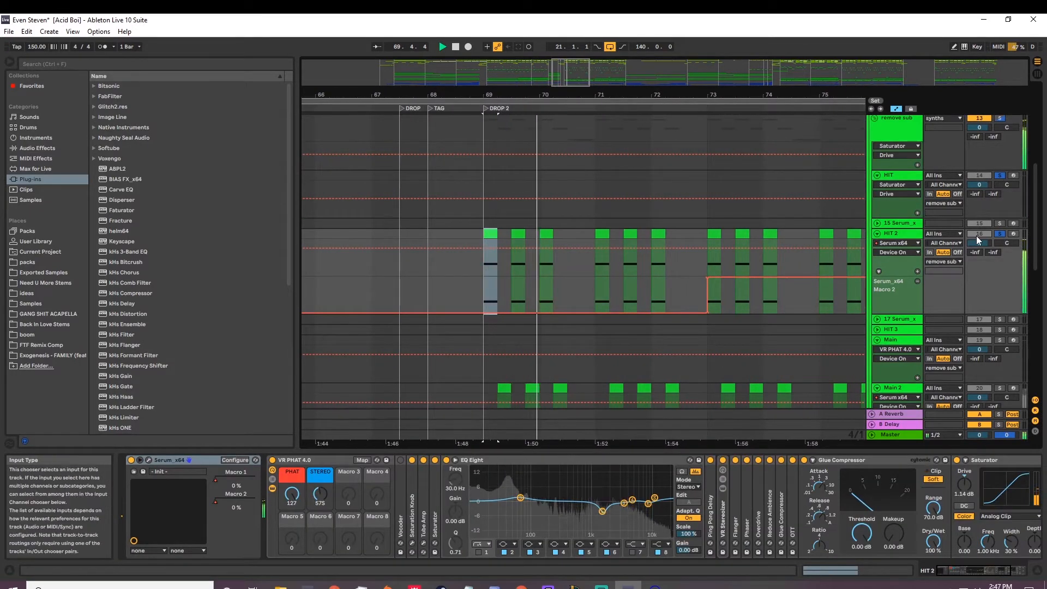
Solo the Main 2 track and audition its first clip at 69.2.
scroll(539, 251, down, 3)
click(504, 246)
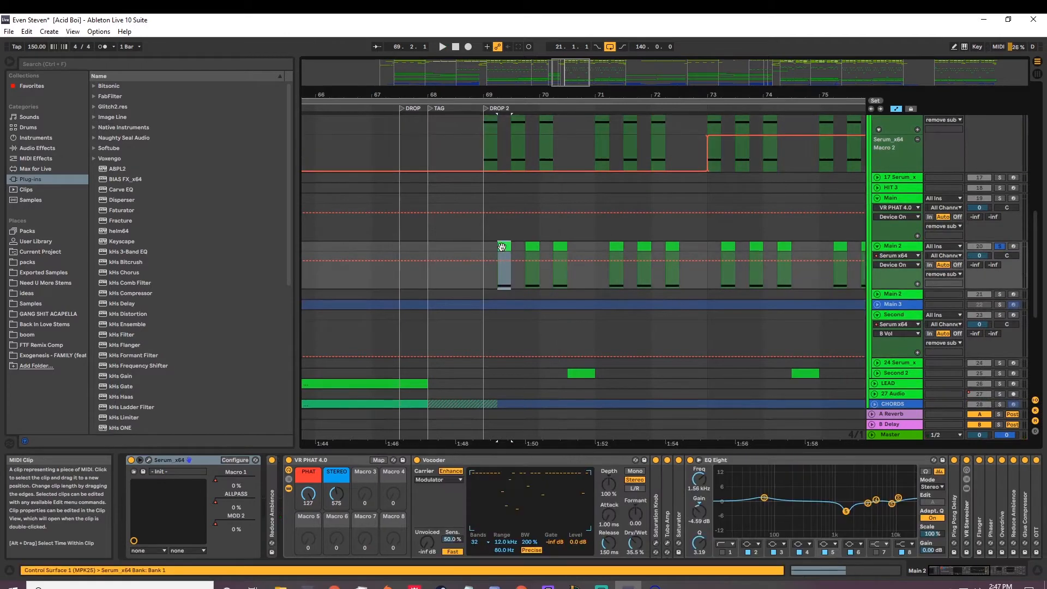
key(space)
key(space)
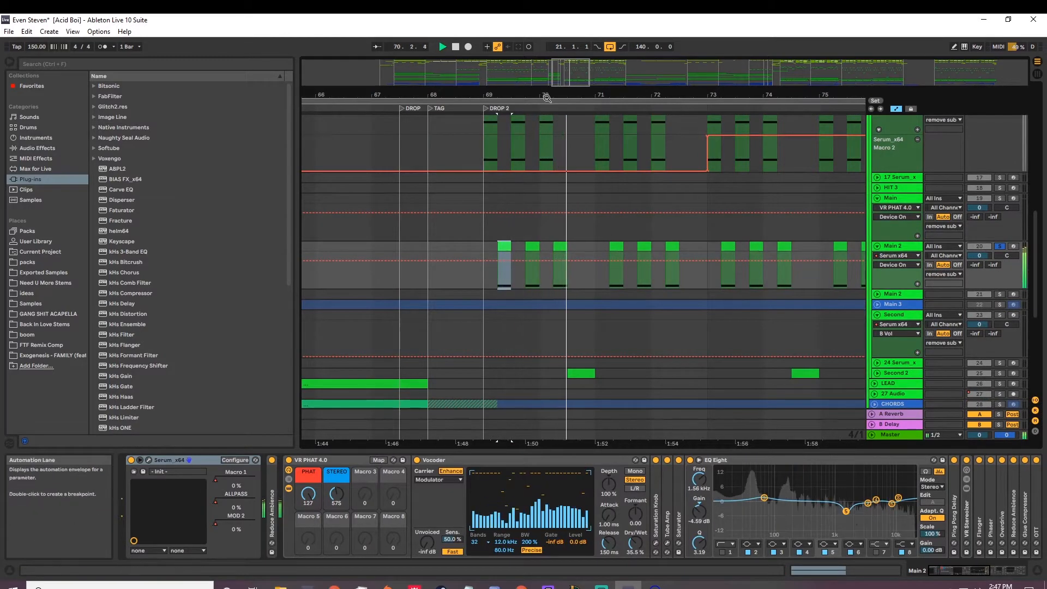
drag(546, 96, 643, 66)
key(space)
Select the Main clip at 63.4, return to the first Main 2 clip and open that track's Serum.
click(513, 228)
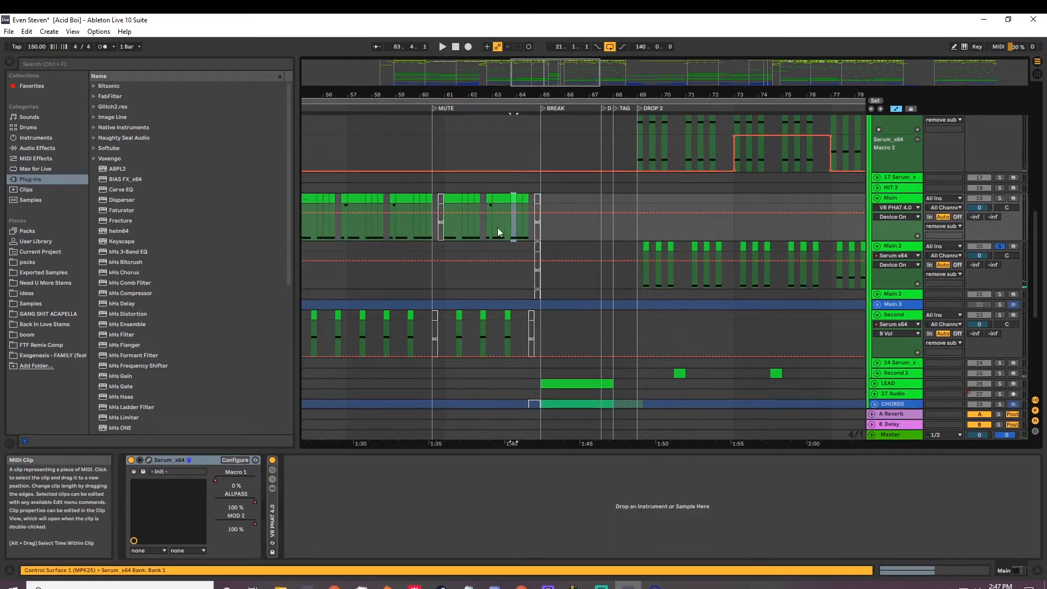
click(646, 264)
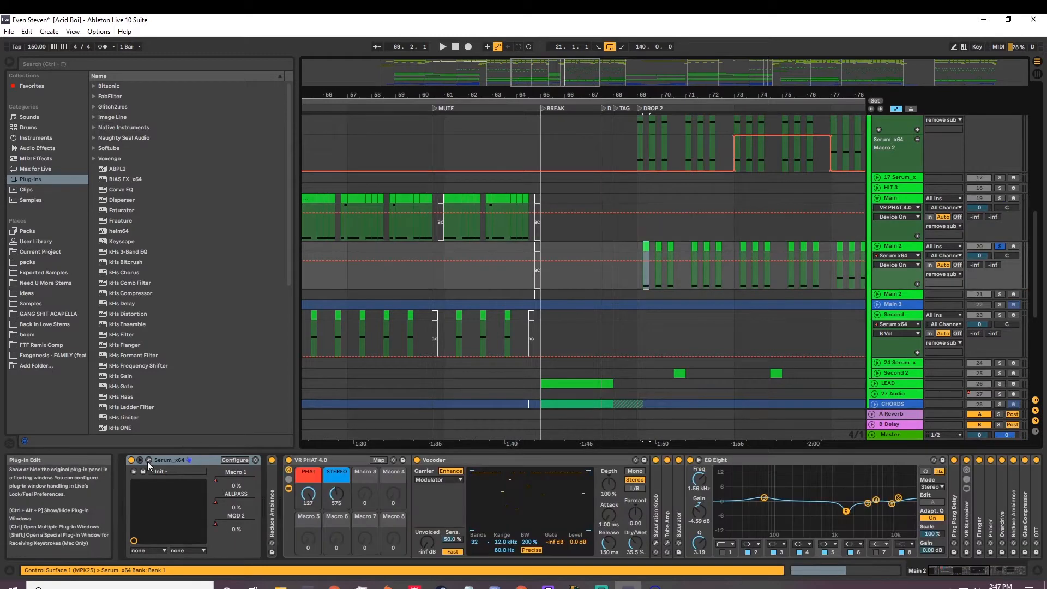
key(ctrl+alt+p)
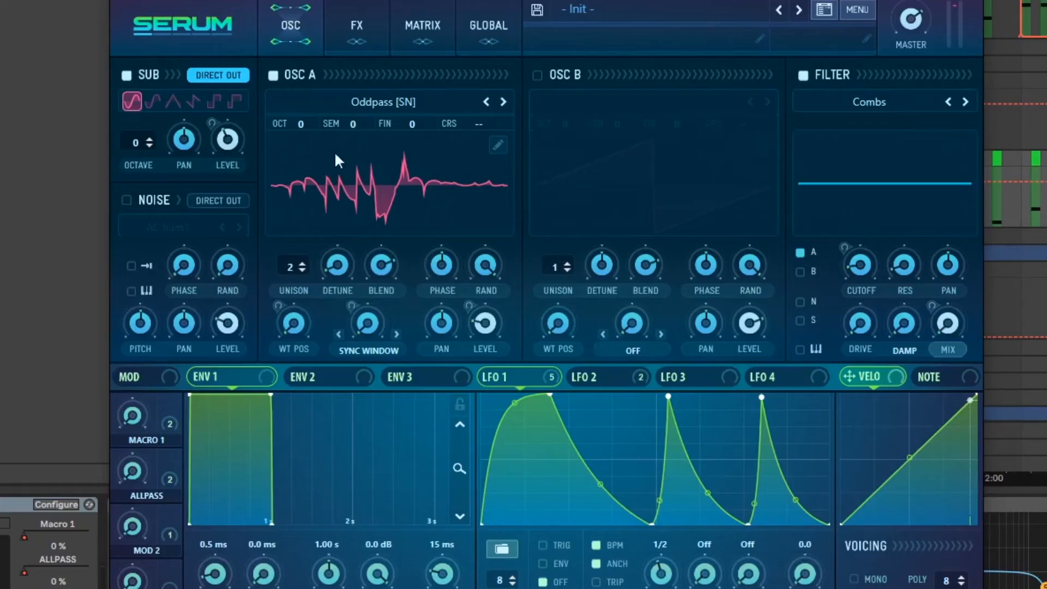
Glance at the Main 2 synth's effects and locate OSC A's Oddpass [SN] wavetable in the Spectral category.
click(365, 28)
click(298, 33)
click(396, 101)
mouse_move(472, 296)
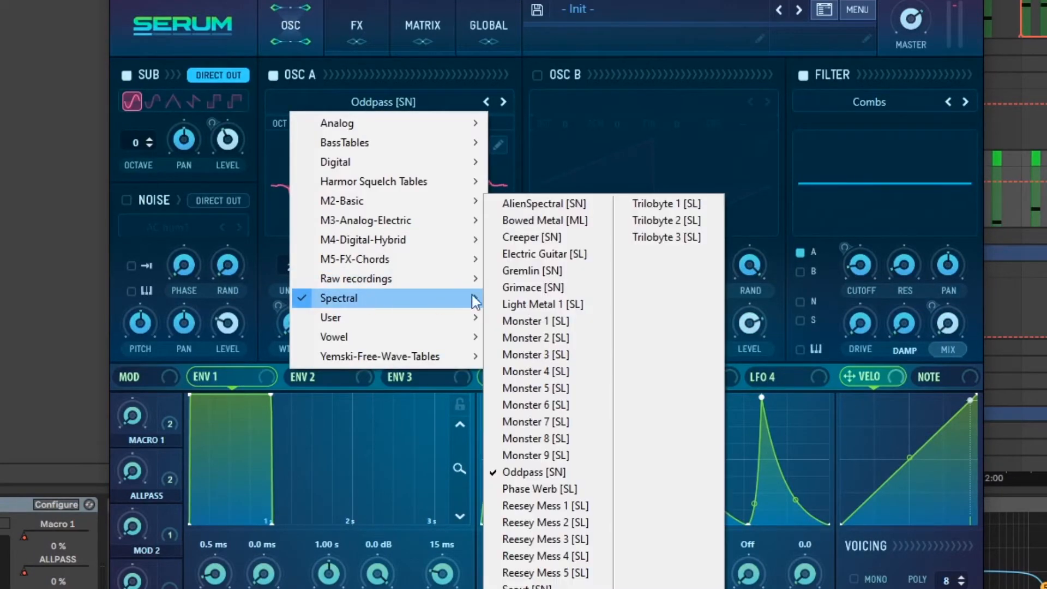
click(522, 455)
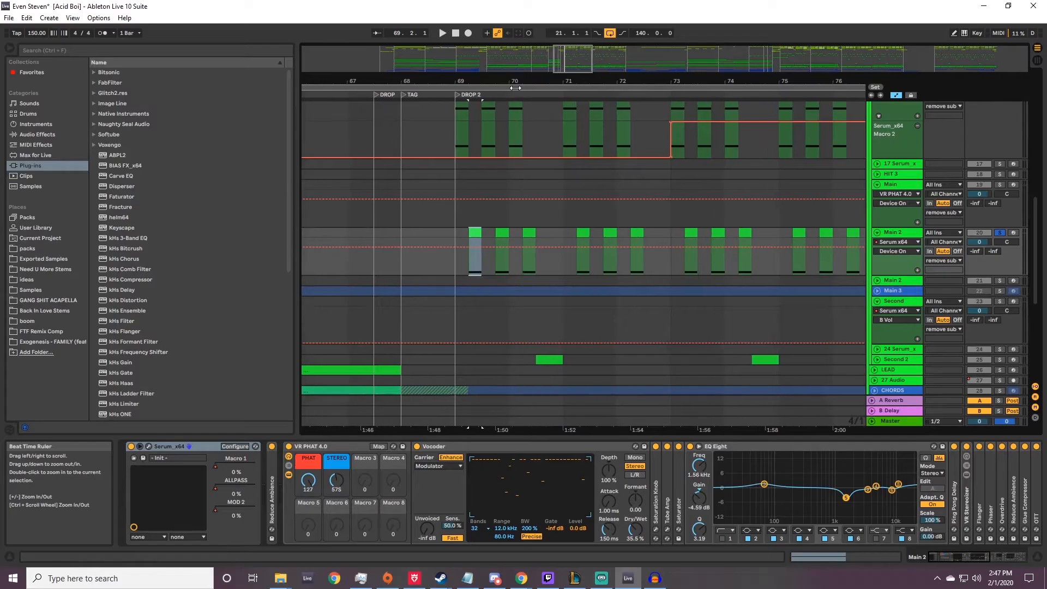
Back in the arrangement, select the first HIT 2 clip at bar 69 and the Second 2 clip at 70.3.
scroll(521, 191, down, 3)
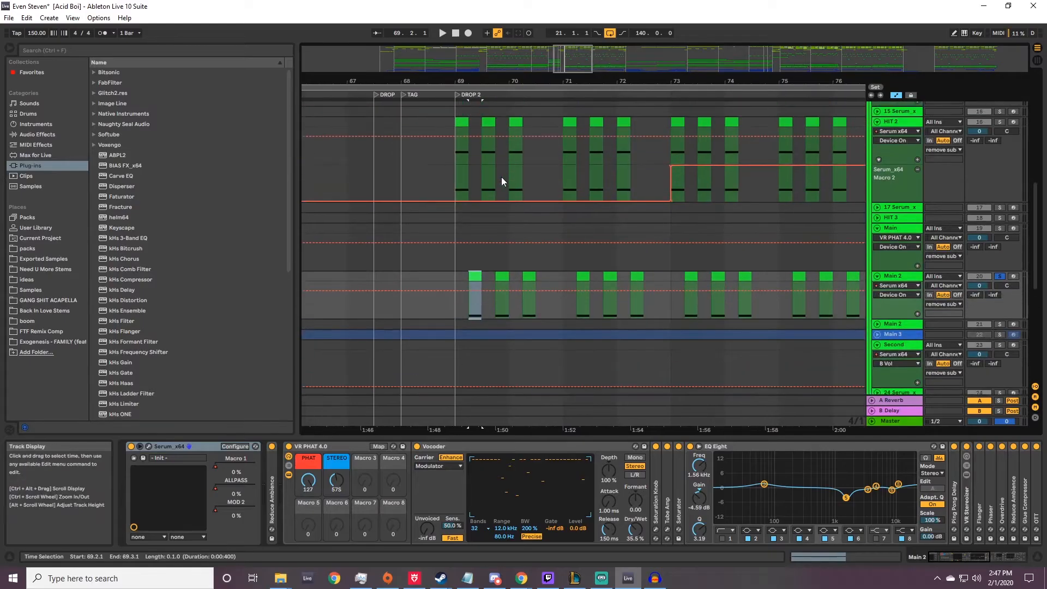
click(459, 121)
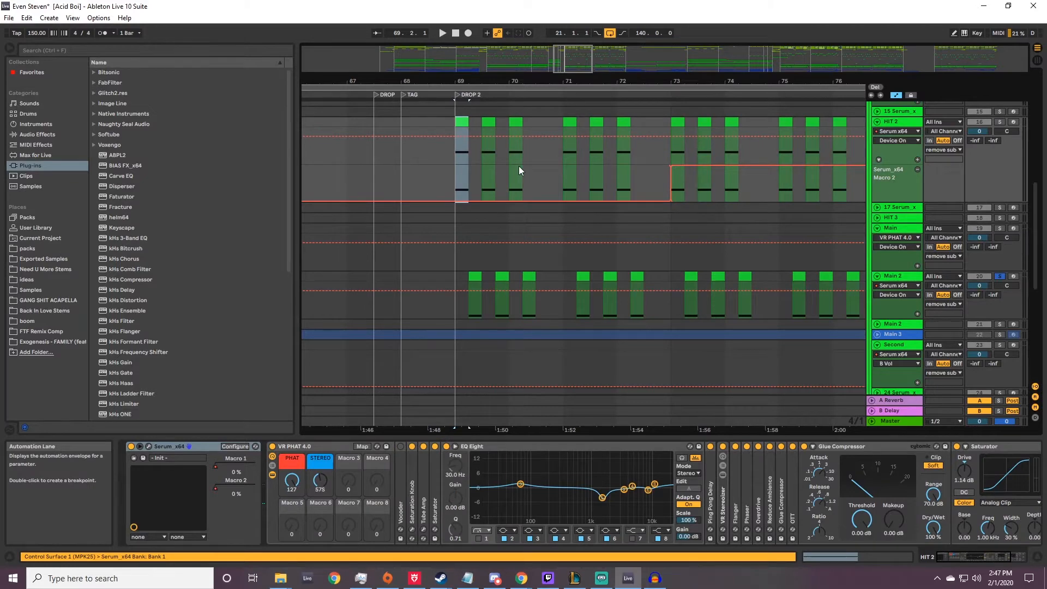
scroll(521, 167, down, 3)
scroll(524, 169, down, 2)
click(549, 283)
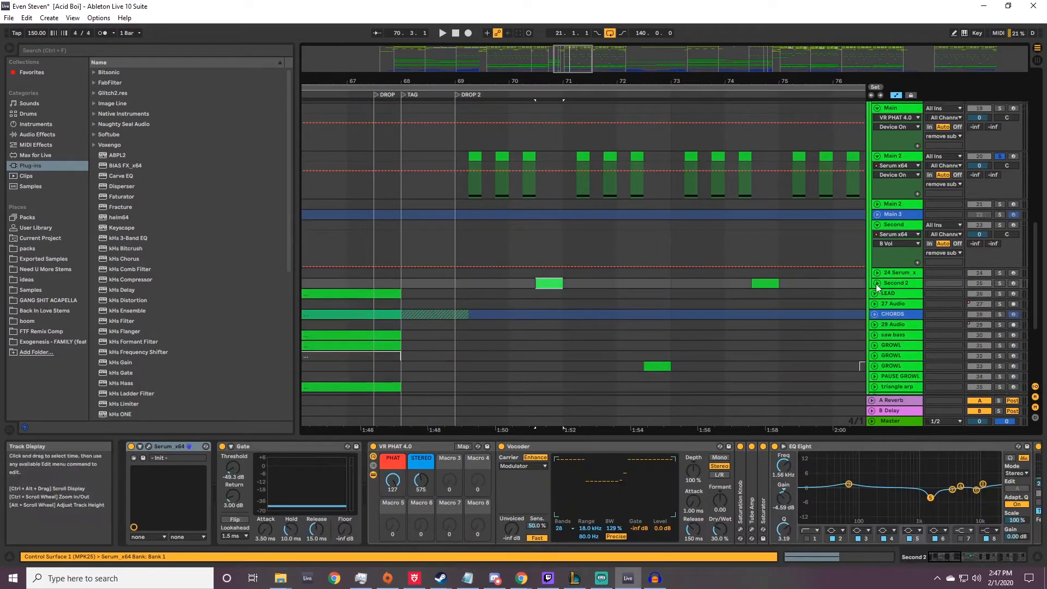
Unfold and solo the Second 2 track, and audition its clip at 70.3.
click(876, 283)
scroll(524, 232, down, 3)
key(space)
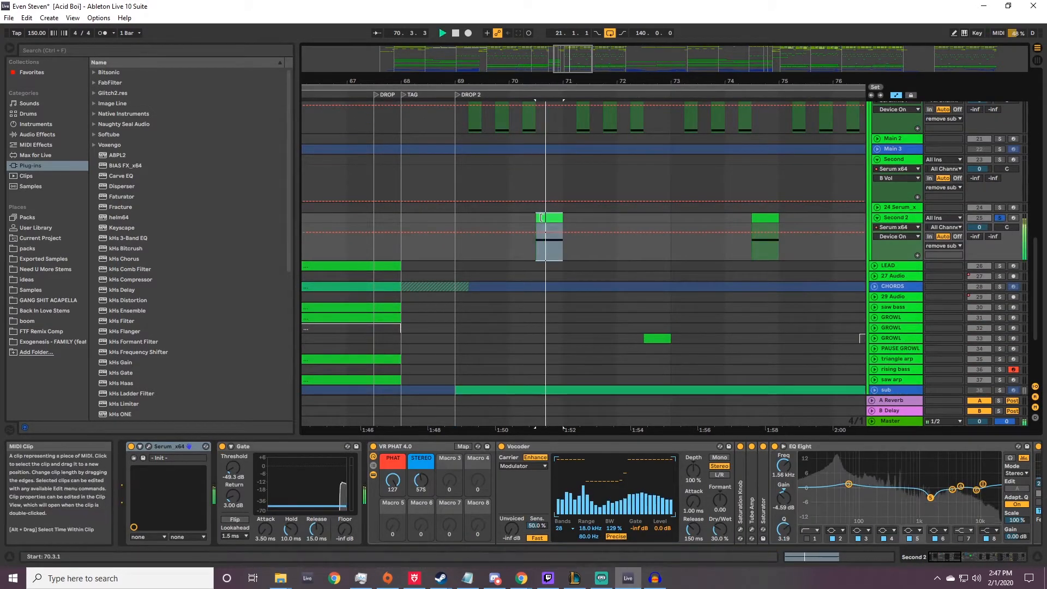
key(space)
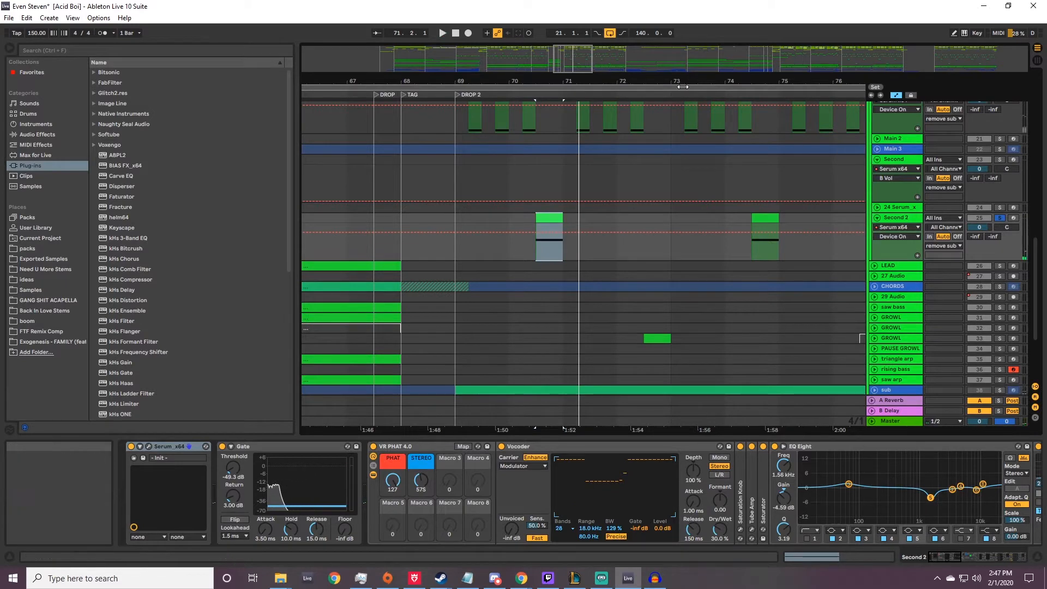
Open Second 2's Serum, examine its effects rack down to the compressor, and close the synth.
click(148, 446)
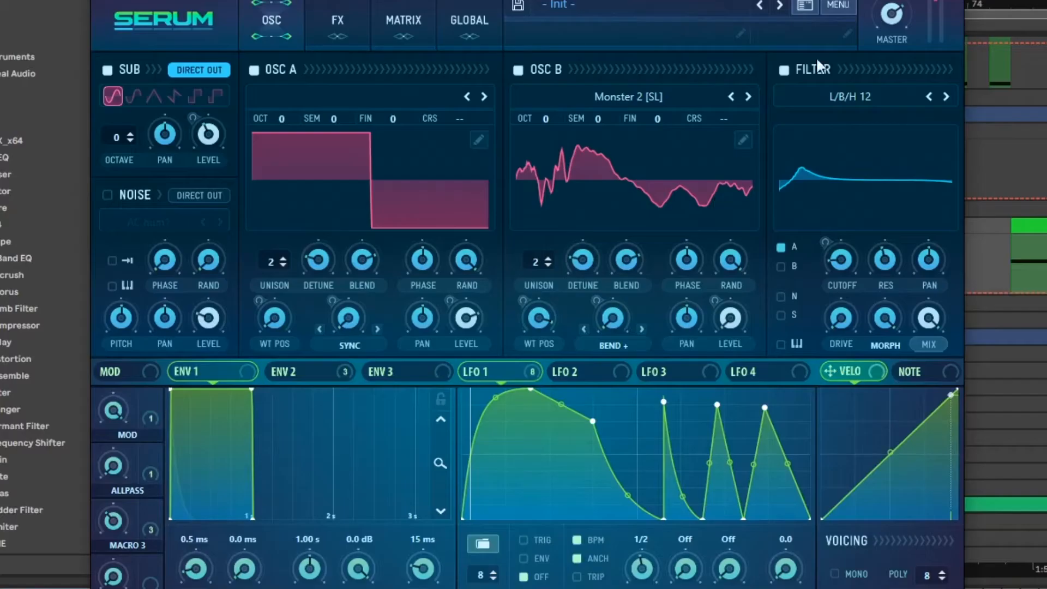
click(337, 22)
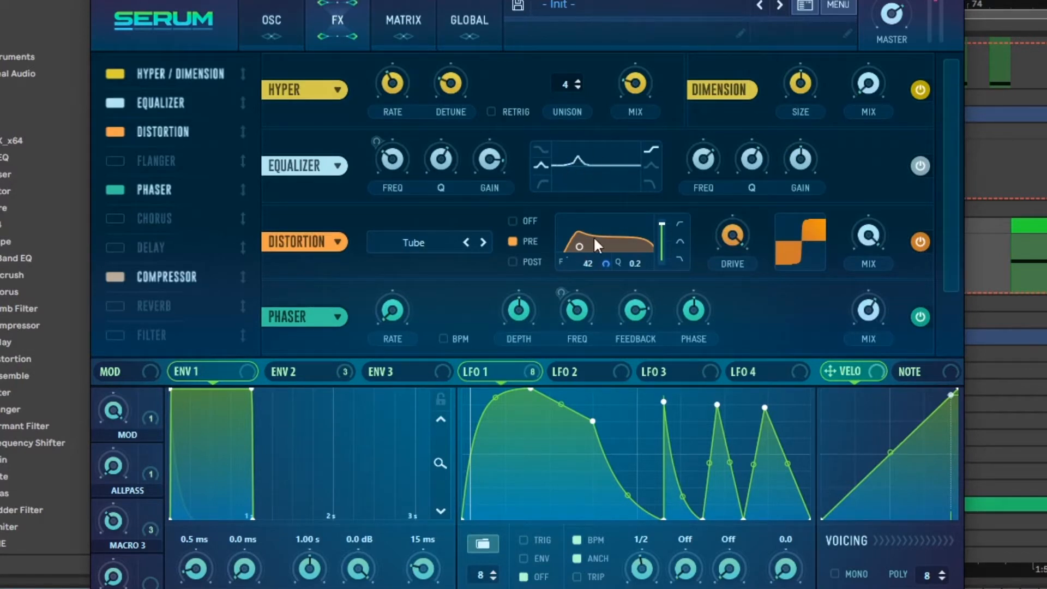
drag(949, 210, 910, 327)
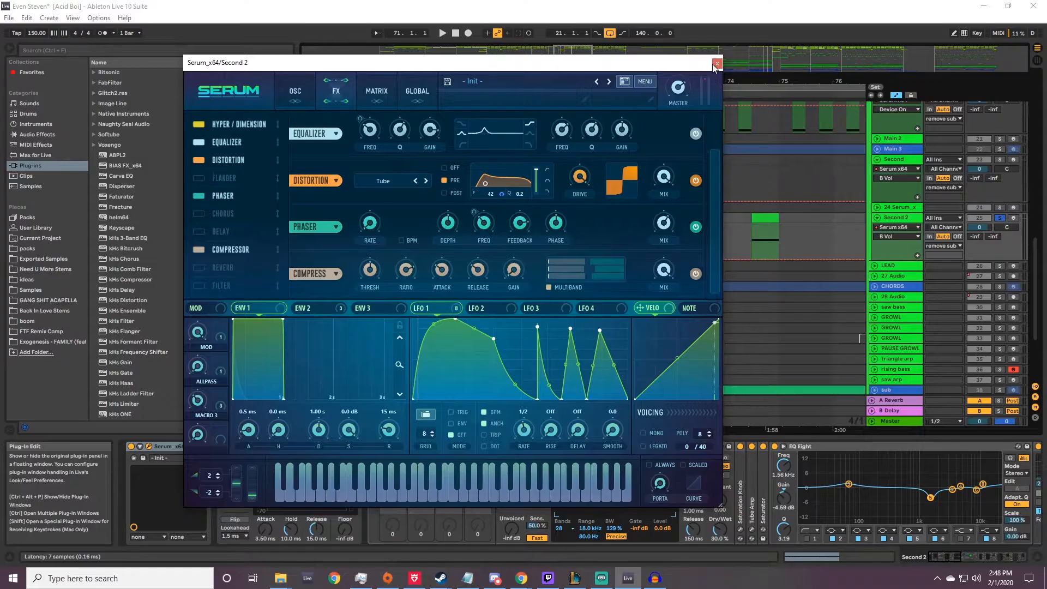
click(716, 62)
Also solo the Second track and audition its clip between bars 62 and 63 against the Second 2 clip at 70.3.
drag(563, 80, 670, 60)
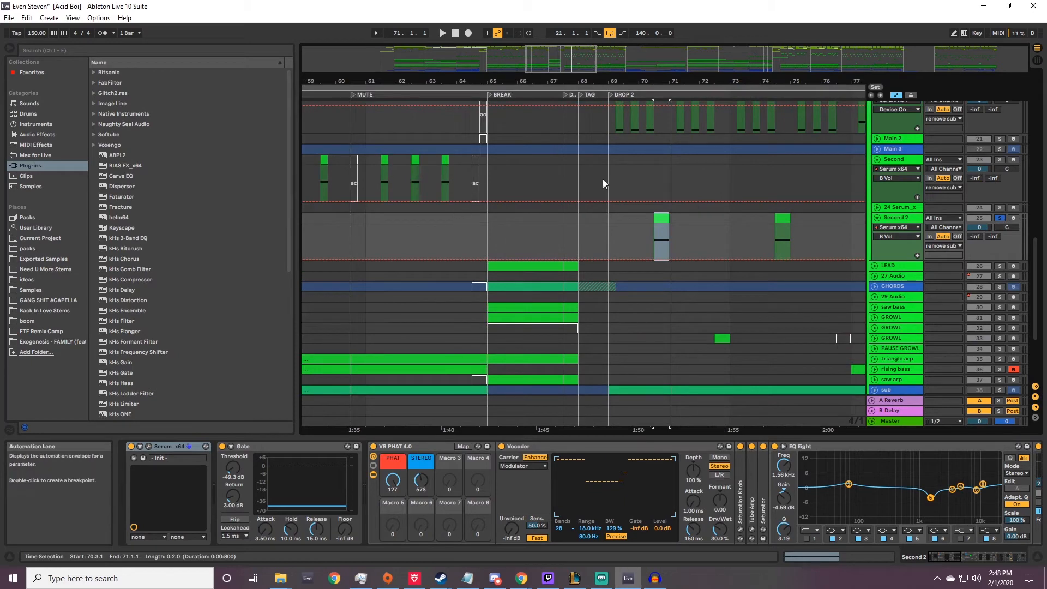
click(1000, 163)
click(999, 159)
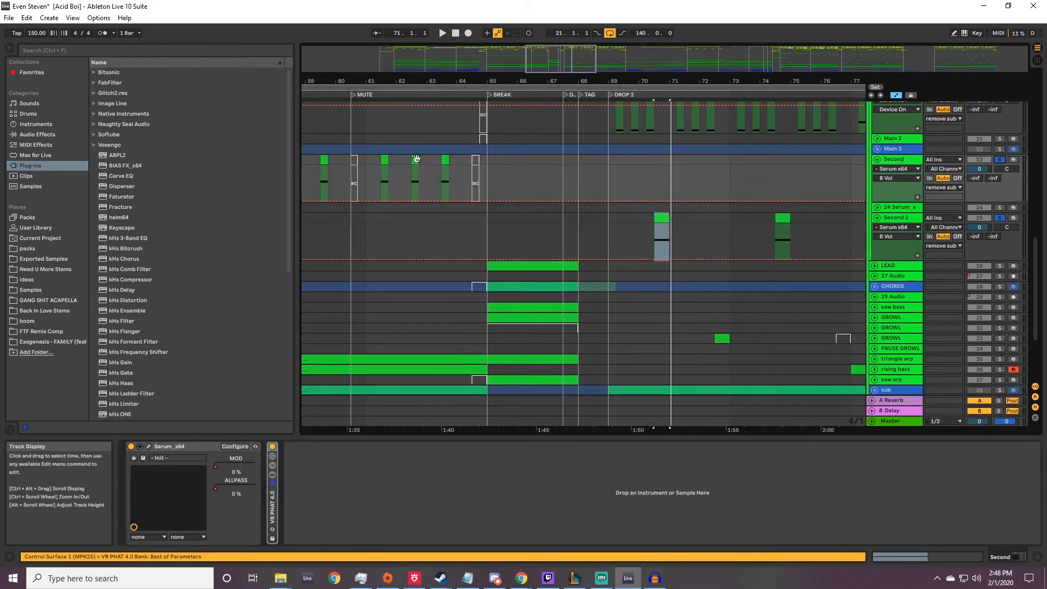
click(415, 175)
key(space)
key(space)
click(662, 217)
key(space)
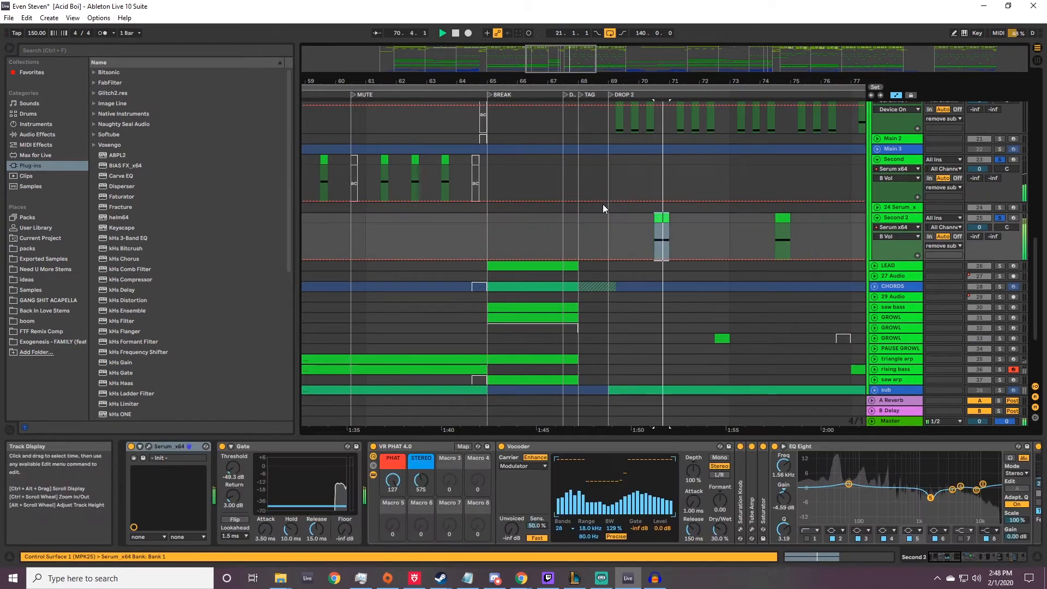
key(space)
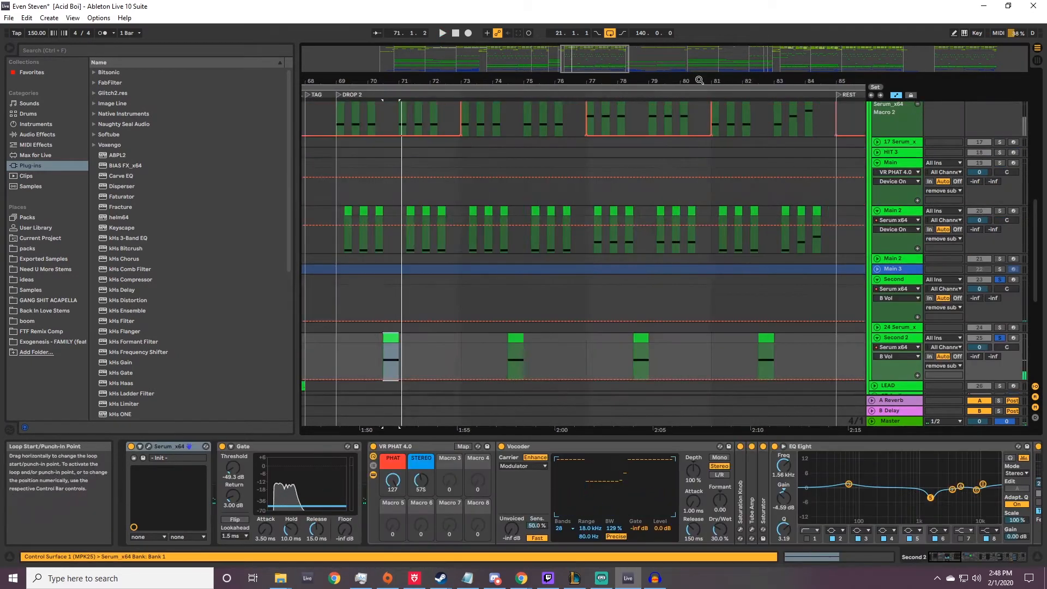
Select bars 77 to 81 of DROP 2 across the HIT 2 to Main 2 tracks.
drag(694, 82, 653, 74)
scroll(580, 209, up, 2)
scroll(581, 204, down, 1)
scroll(600, 198, up, 1)
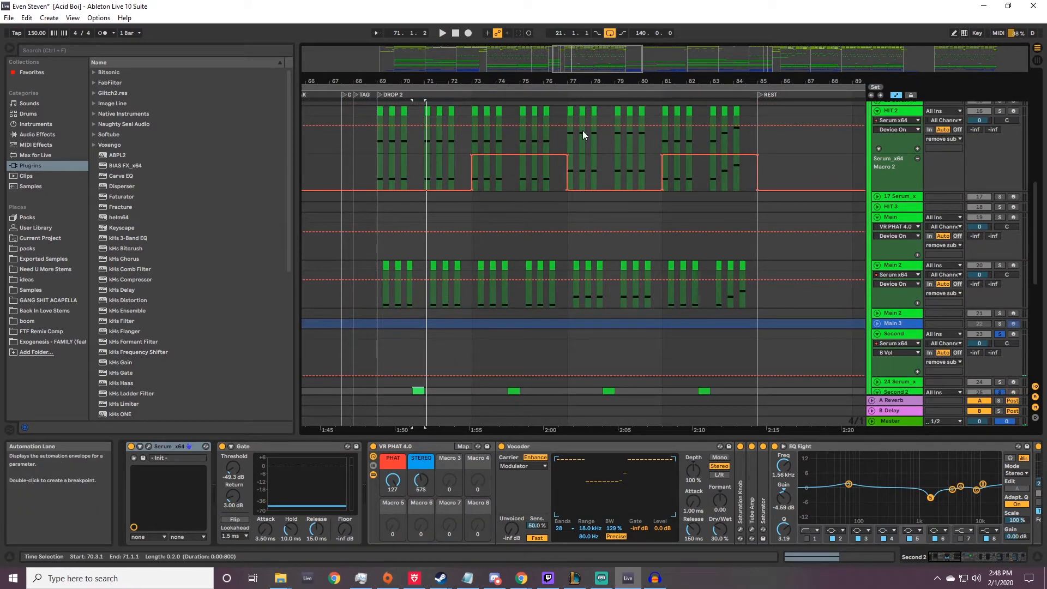
drag(561, 136, 660, 290)
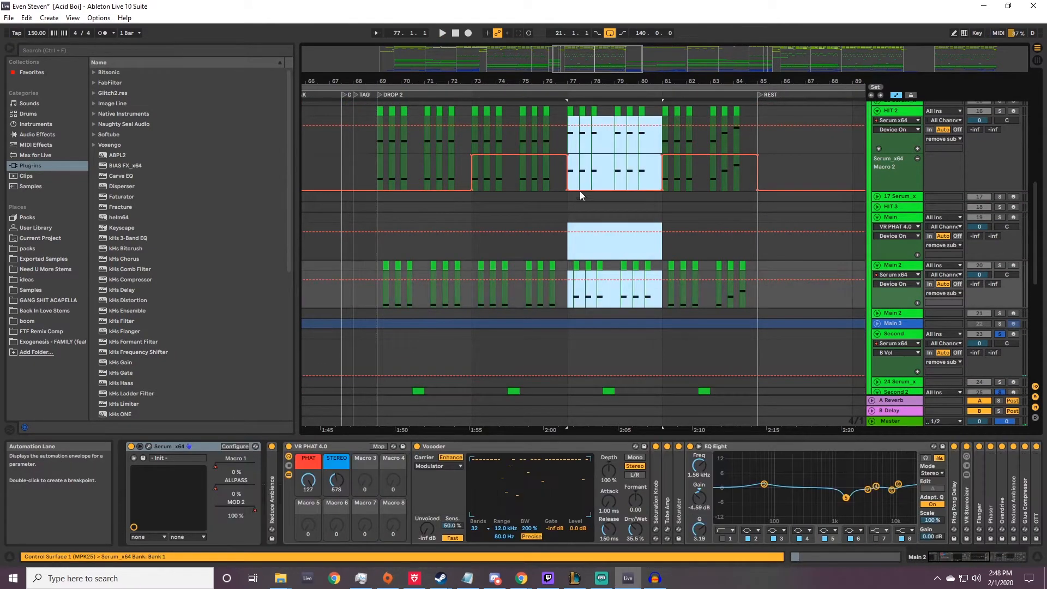
Solo HIT 2 and play its DROP 2 clips from bar 75, where the Macro 2 automation is raised, past bar 77.
click(473, 112)
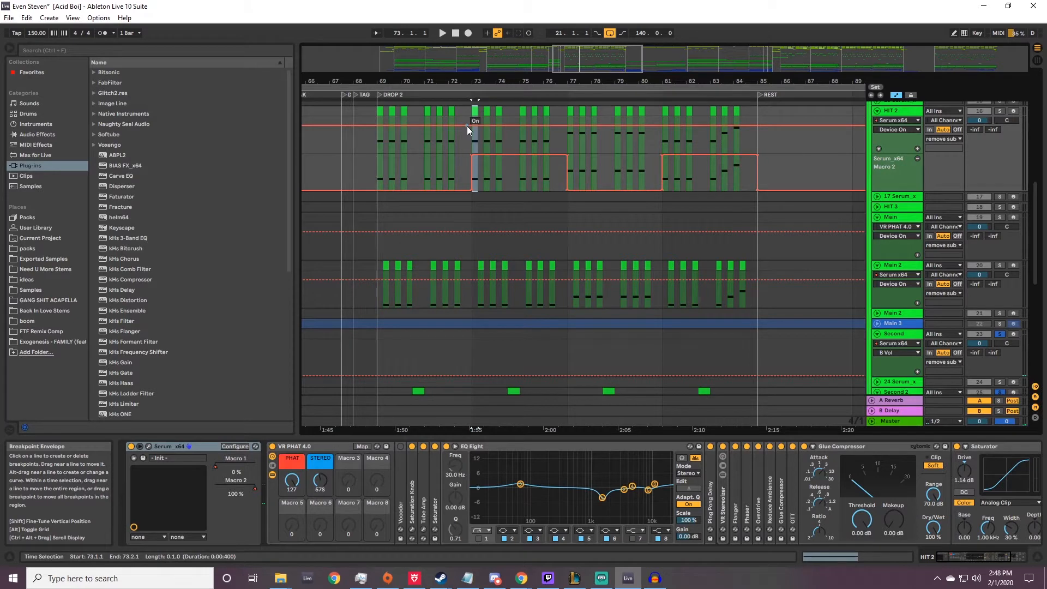
click(999, 111)
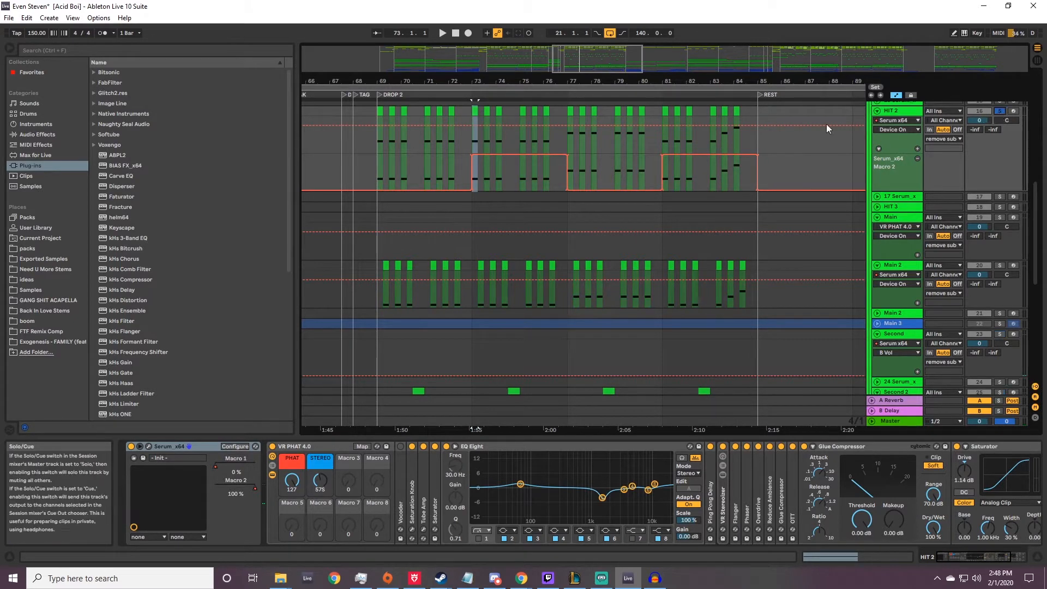
click(523, 111)
key(space)
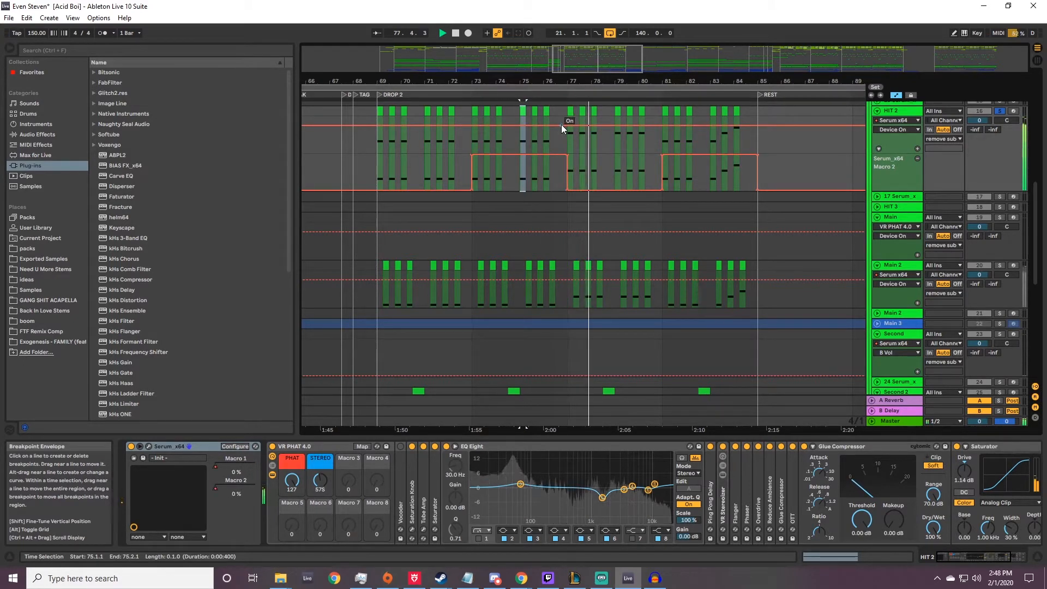
key(space)
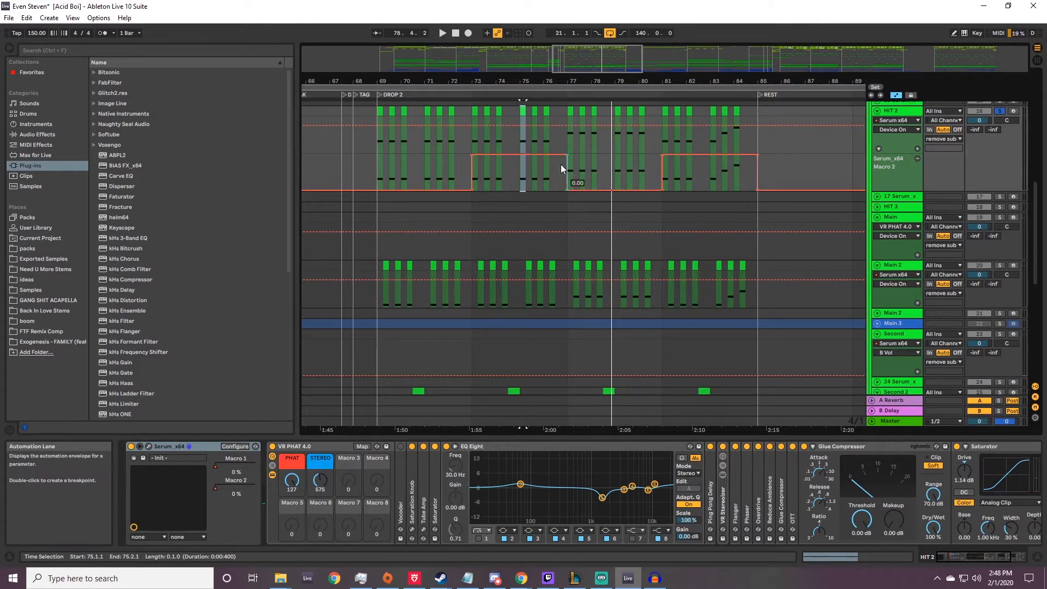
Unsolo HIT 2 and locate the HIT track's clips in the DROP 3 section.
drag(547, 81, 452, 72)
scroll(452, 189, up, 1)
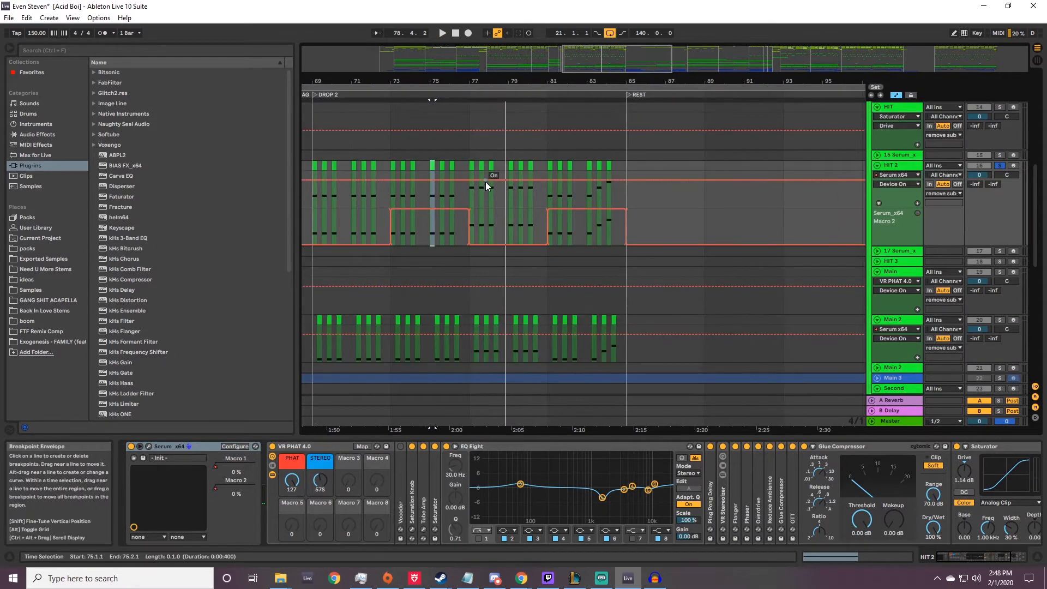
click(998, 165)
drag(619, 81, 605, 55)
scroll(568, 191, up, 1)
scroll(568, 191, down, 2)
scroll(545, 179, up, 2)
click(647, 159)
drag(767, 82, 636, 186)
scroll(637, 201, up, 5)
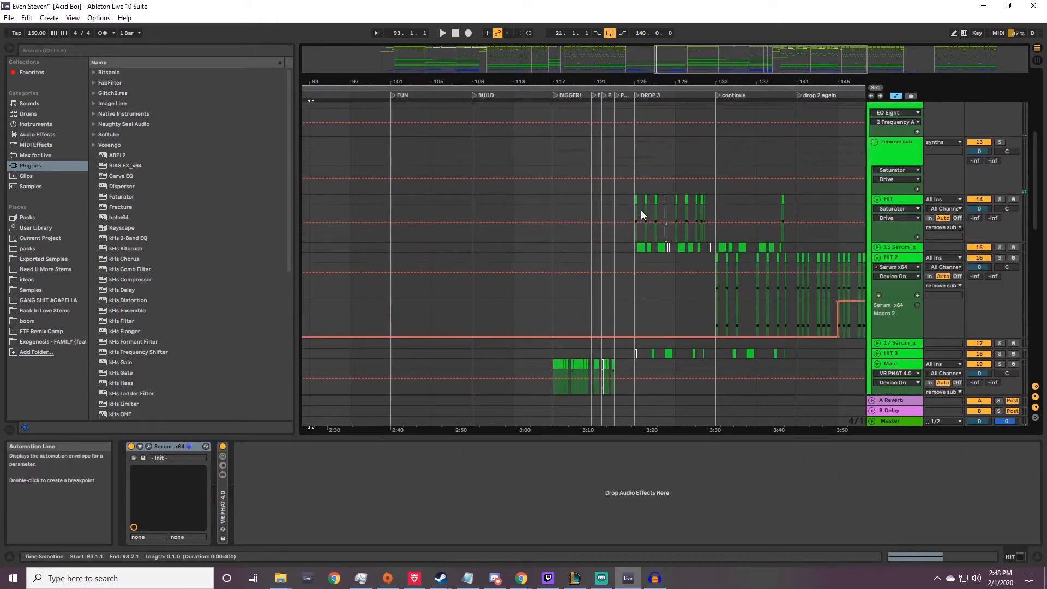
Solo the HIT track and audition its DROP 3 clips at bars 125 and 126.
drag(638, 82, 446, 131)
scroll(452, 169, down, 4)
scroll(443, 174, up, 3)
click(429, 176)
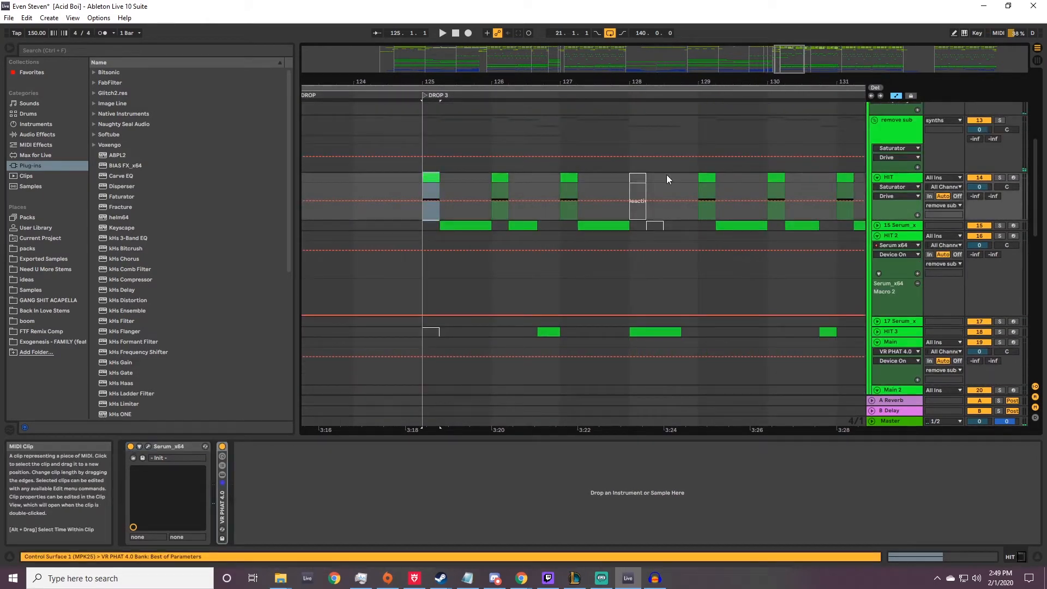
click(999, 177)
key(space)
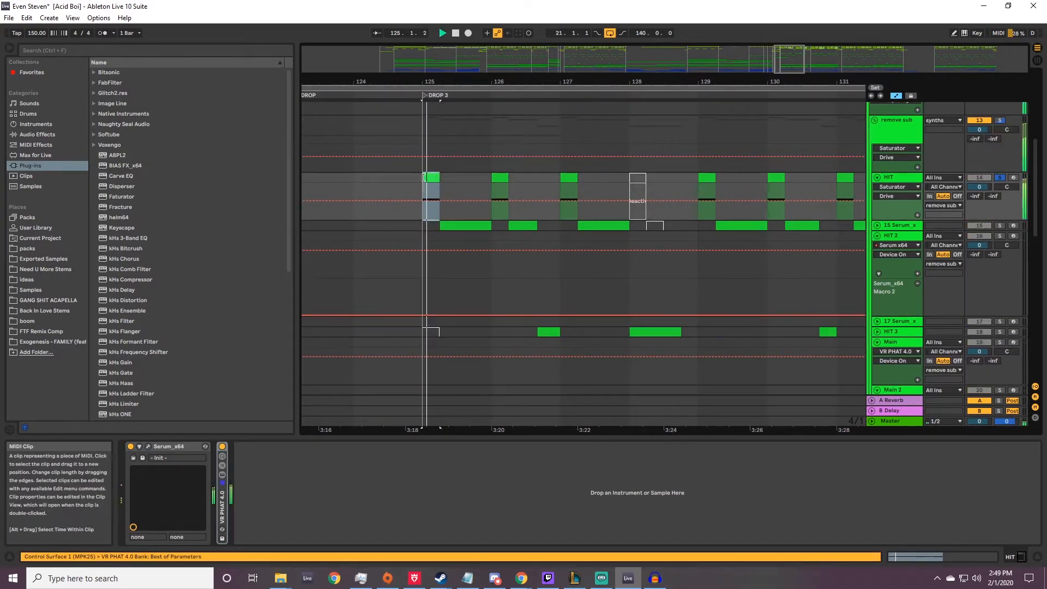
click(500, 188)
key(space)
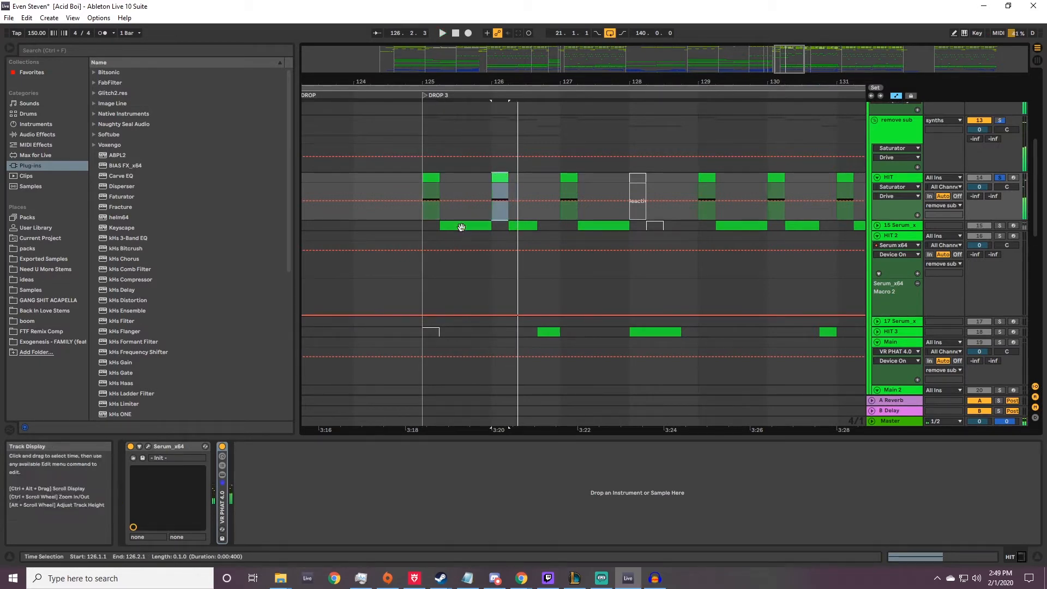
Unfold and solo the 15-Serum_x64 track, make its lane taller, and audition its clip at 125.2.
click(462, 225)
click(877, 225)
scroll(486, 223, down, 2)
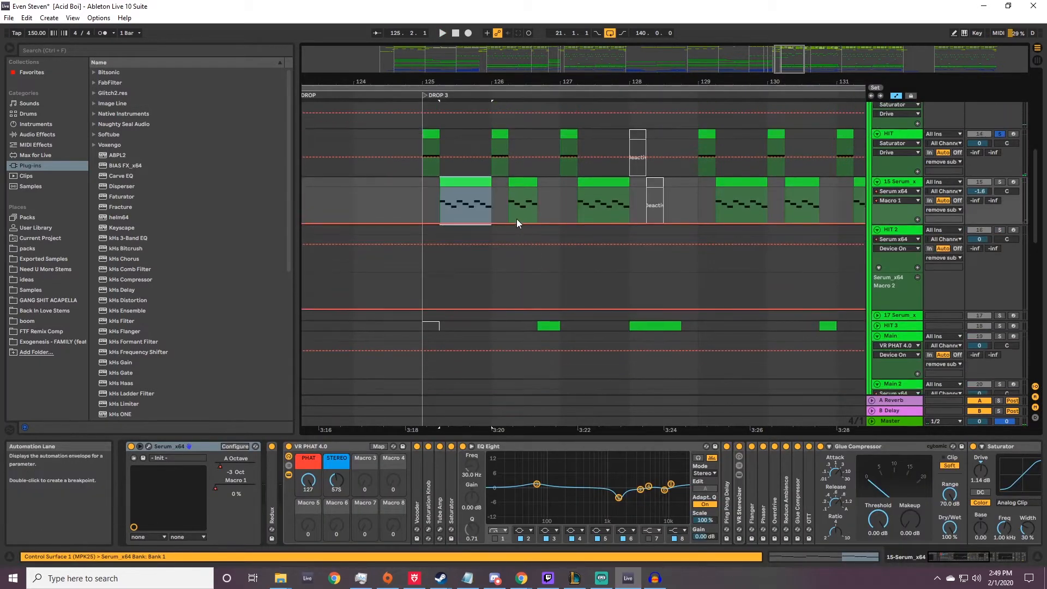
drag(889, 222, 889, 273)
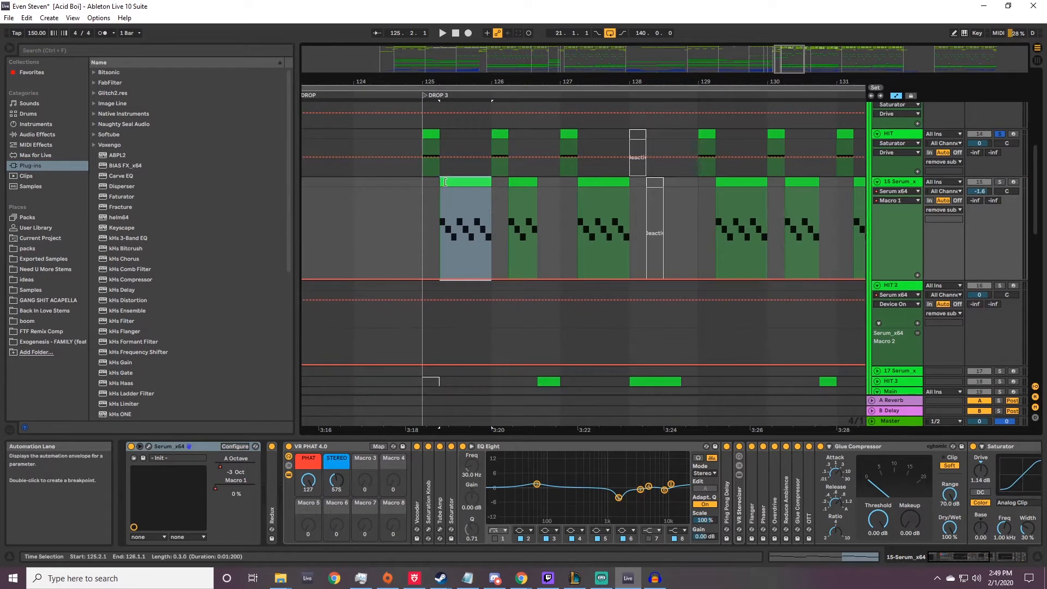
click(999, 181)
key(space)
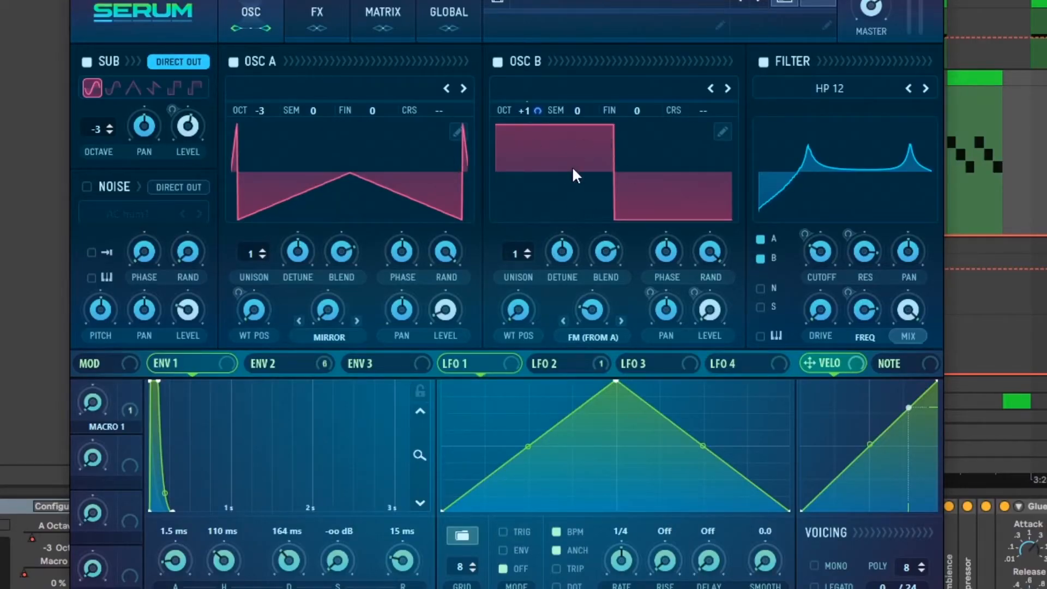
In the 15-Serum_x64 synth, examine OSC A's Mirror warp mode and how ENV 2 modulates the wavetable position.
click(326, 342)
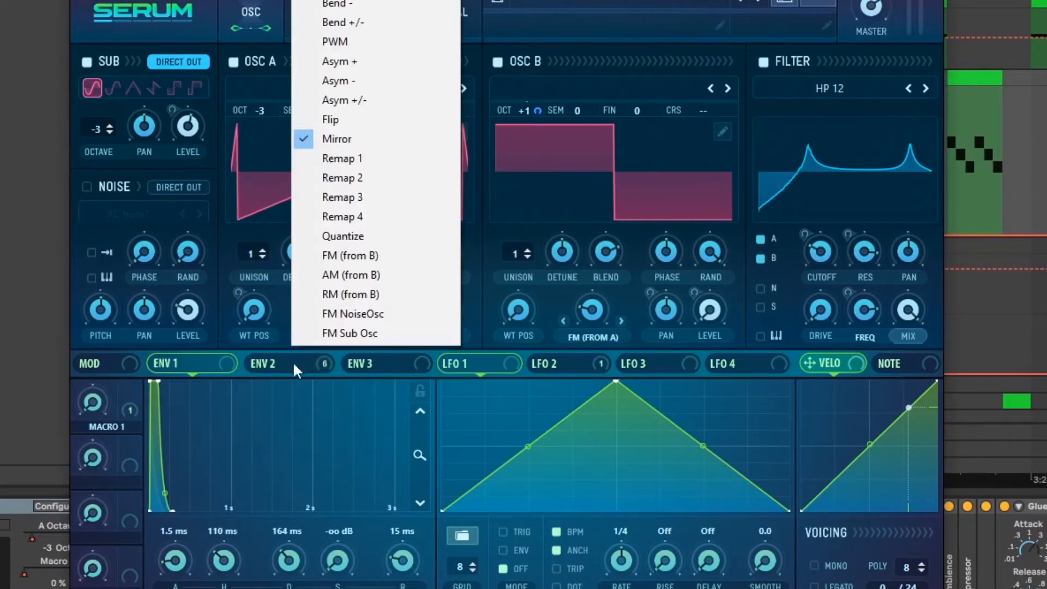
click(278, 364)
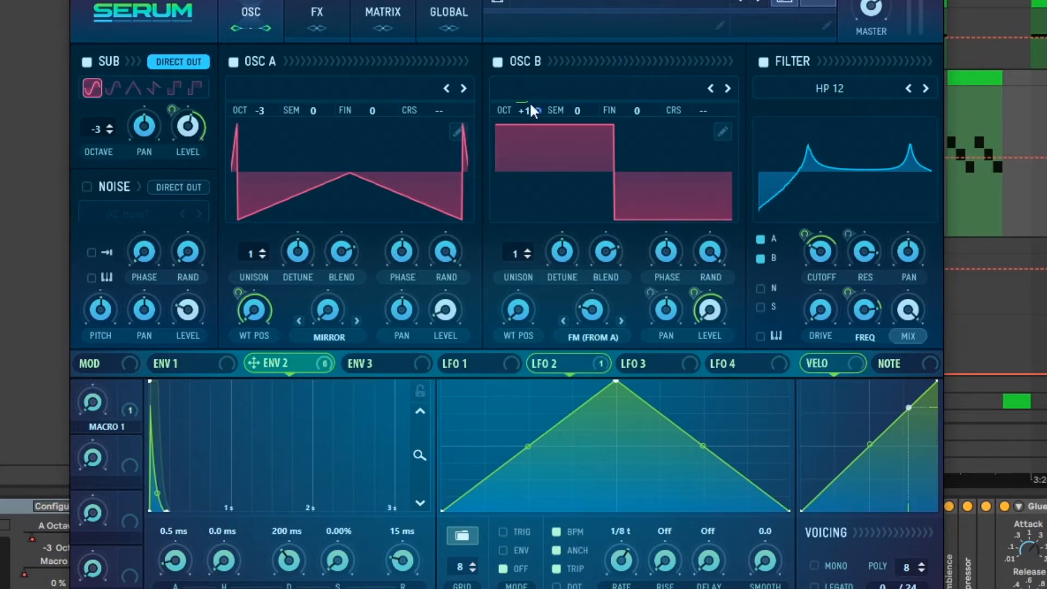
drag(248, 320, 258, 436)
drag(256, 308, 508, 272)
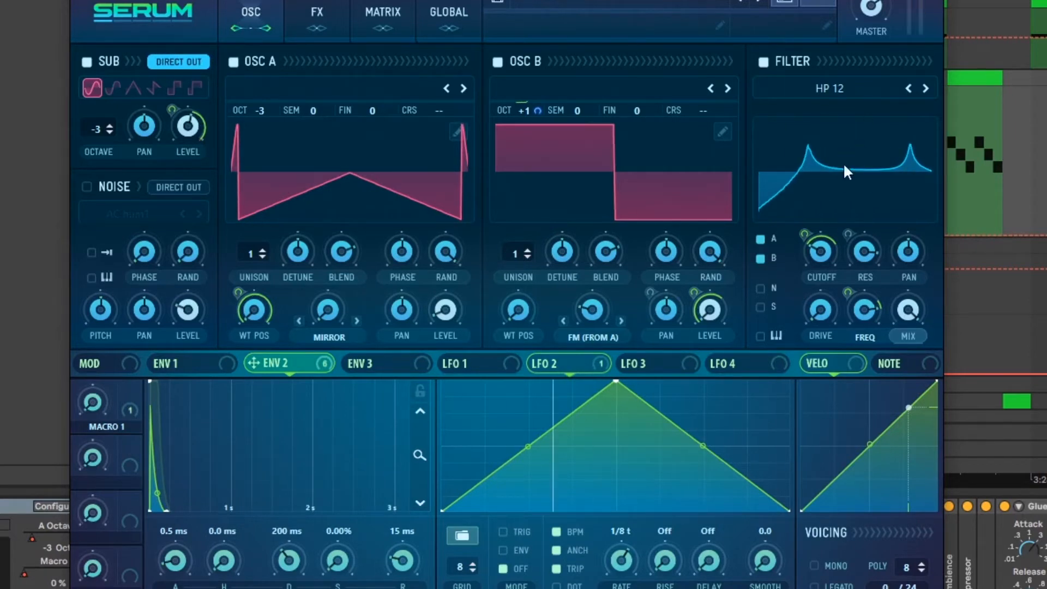
Examine the synth's effects rack and the Macro 1 assignment, and close the synth.
click(334, 32)
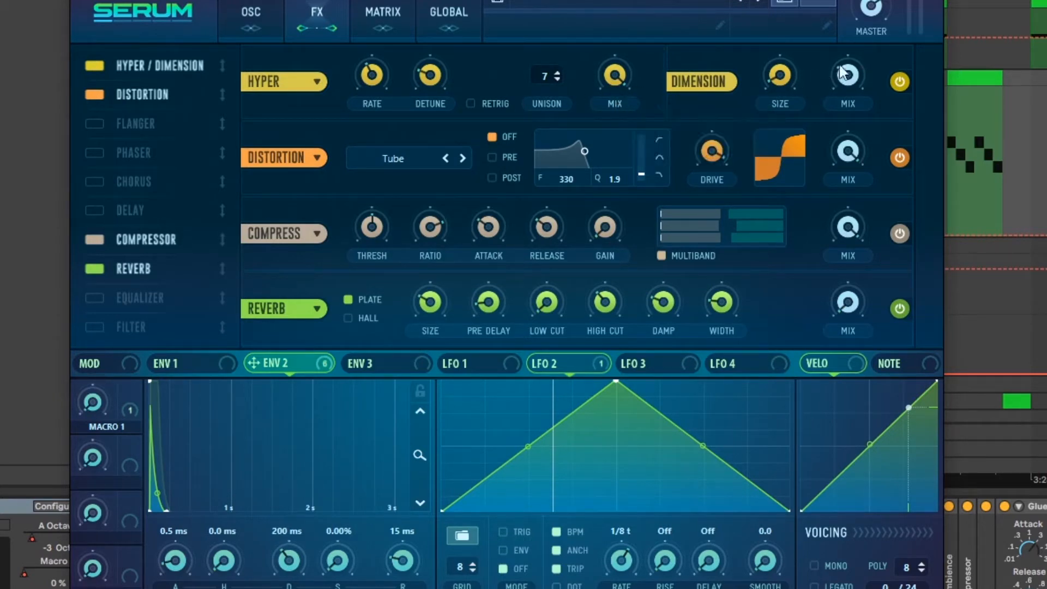
mouse_move(778, 74)
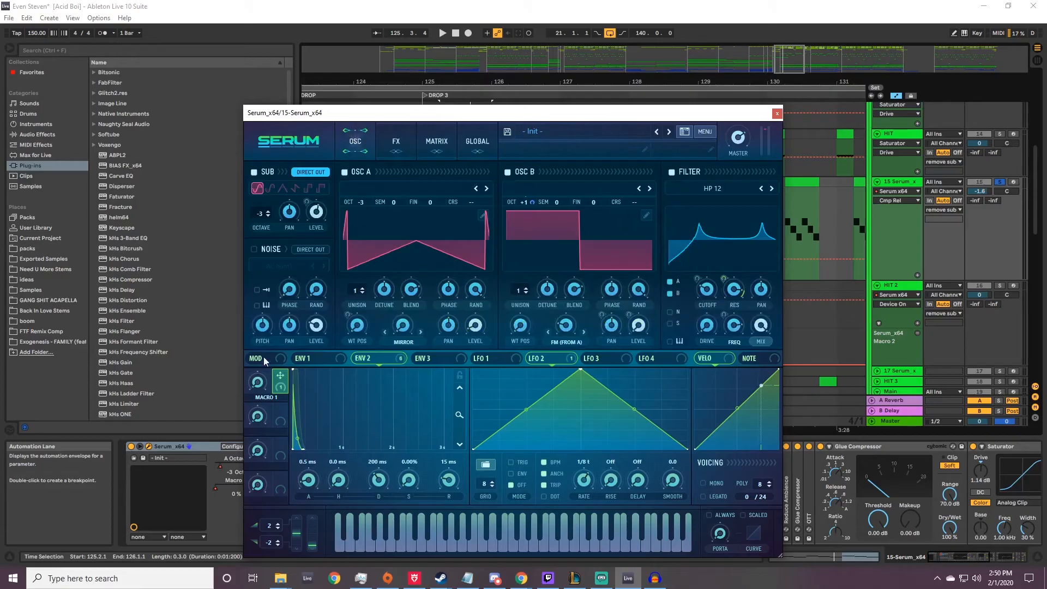
mouse_move(261, 393)
click(776, 113)
Compare the 15-Serum_x64 clips from 129.2 with those from 133.2 to 139, under the raised Macro 1 automation.
scroll(379, 428, down, 2)
drag(537, 82, 471, 48)
click(589, 183)
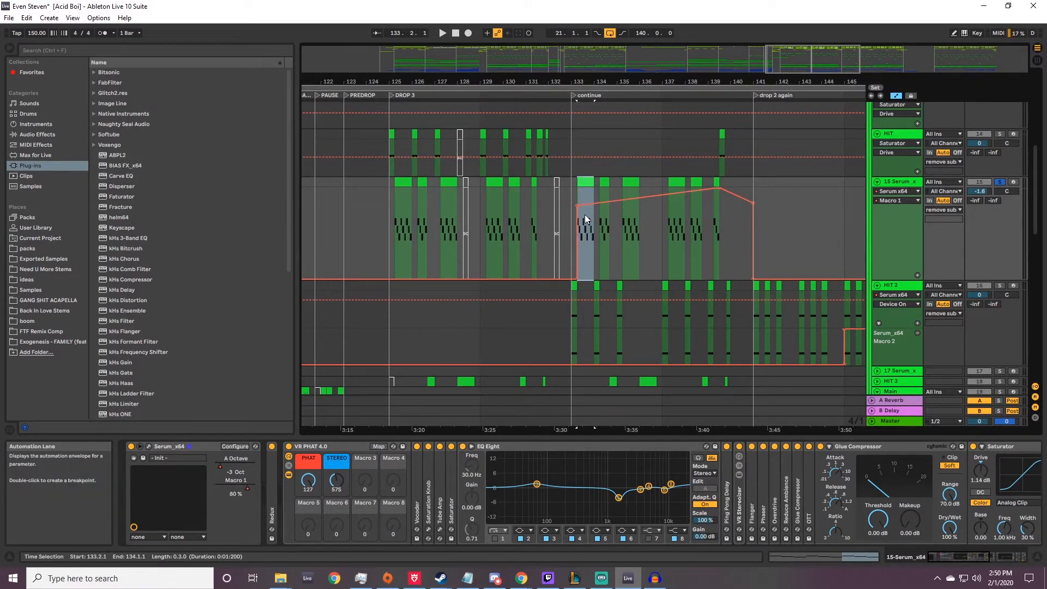
click(495, 179)
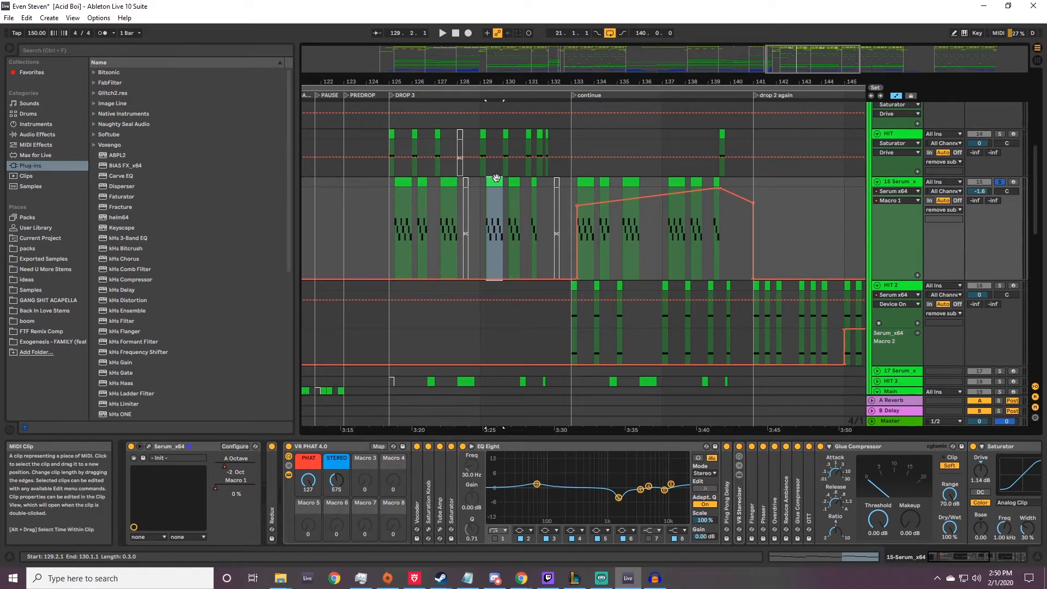
key(space)
click(676, 180)
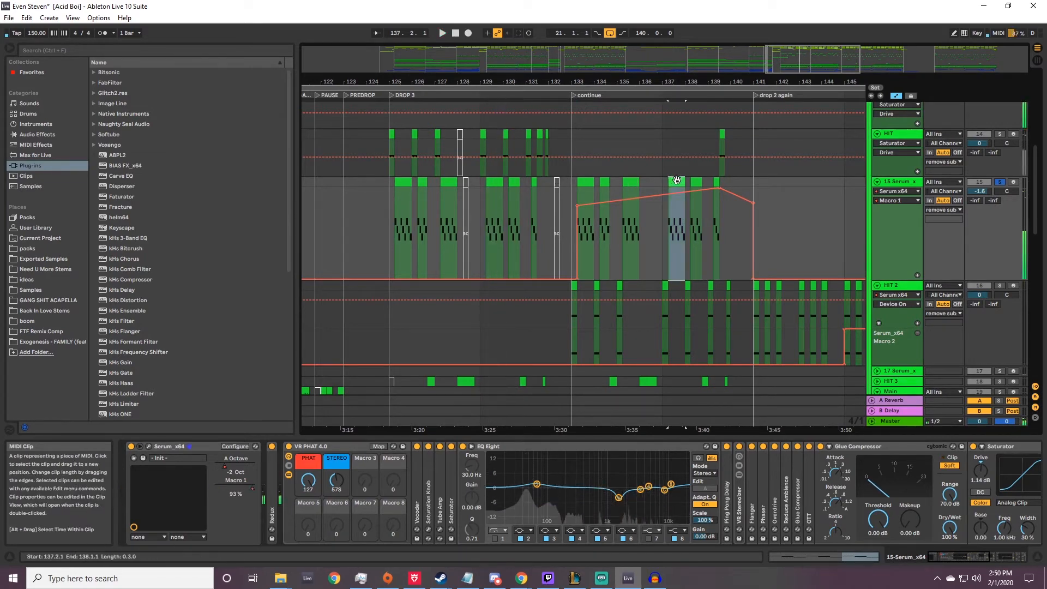
click(715, 177)
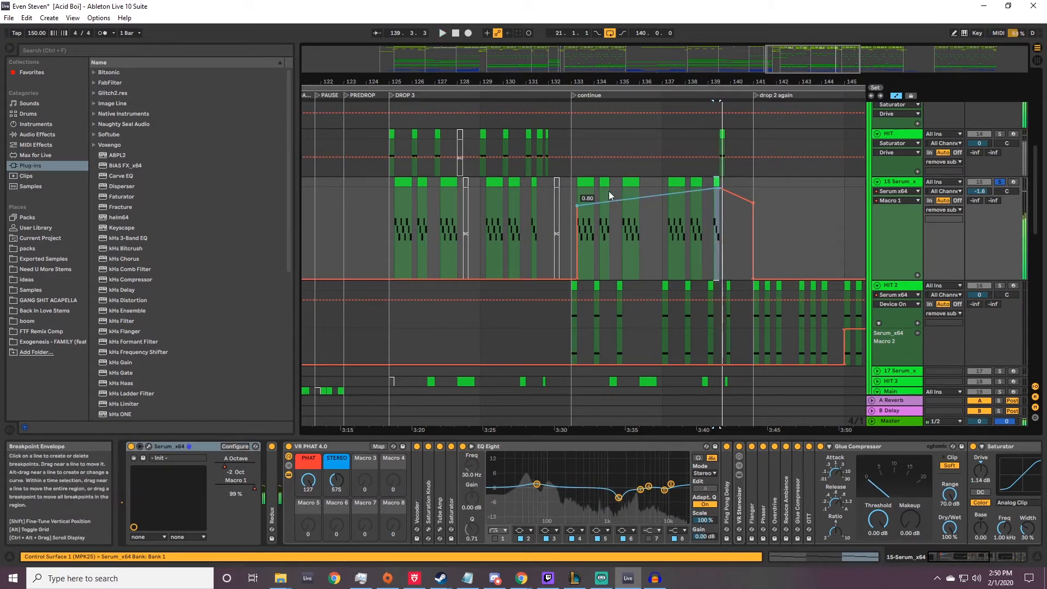
click(585, 181)
Unfold the HIT 3 track, zoom in on its clips between bars 126 and 129, and open that track's Serum.
scroll(473, 211, down, 2)
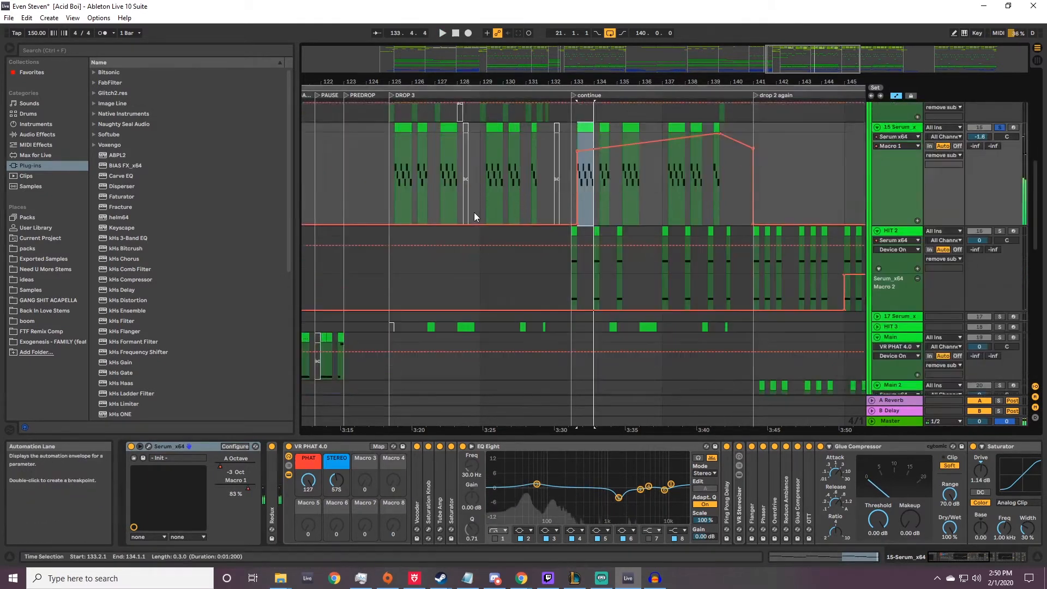
scroll(473, 212, down, 2)
click(877, 261)
drag(437, 82, 438, 122)
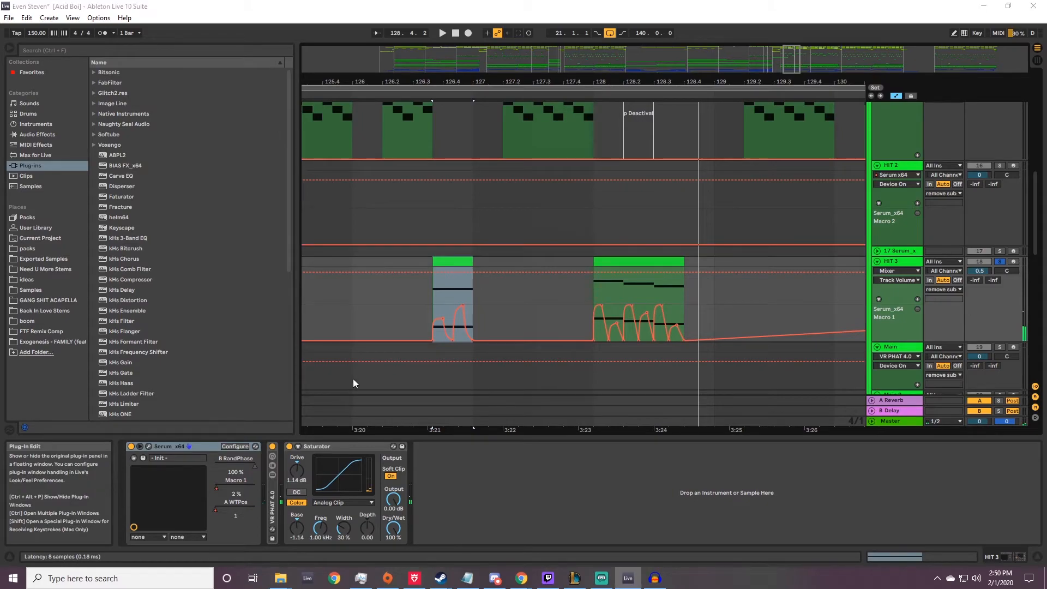
key(ctrl+alt+p)
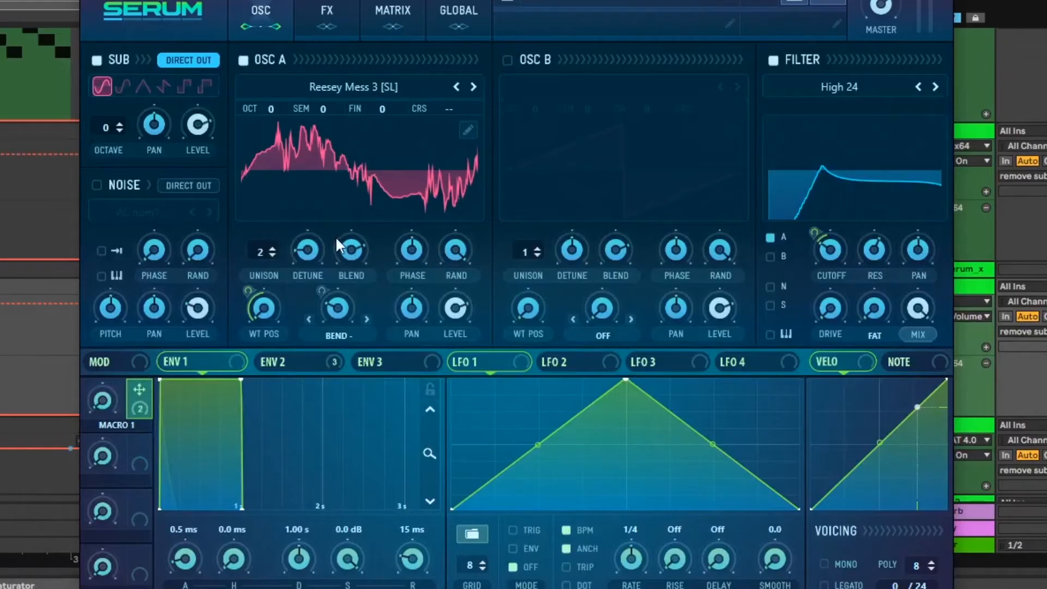
In the HIT 3 Serum, check OSC A's wavetable within the Spectral category, examine the effects rack down to the compressor, and close the synth.
click(369, 82)
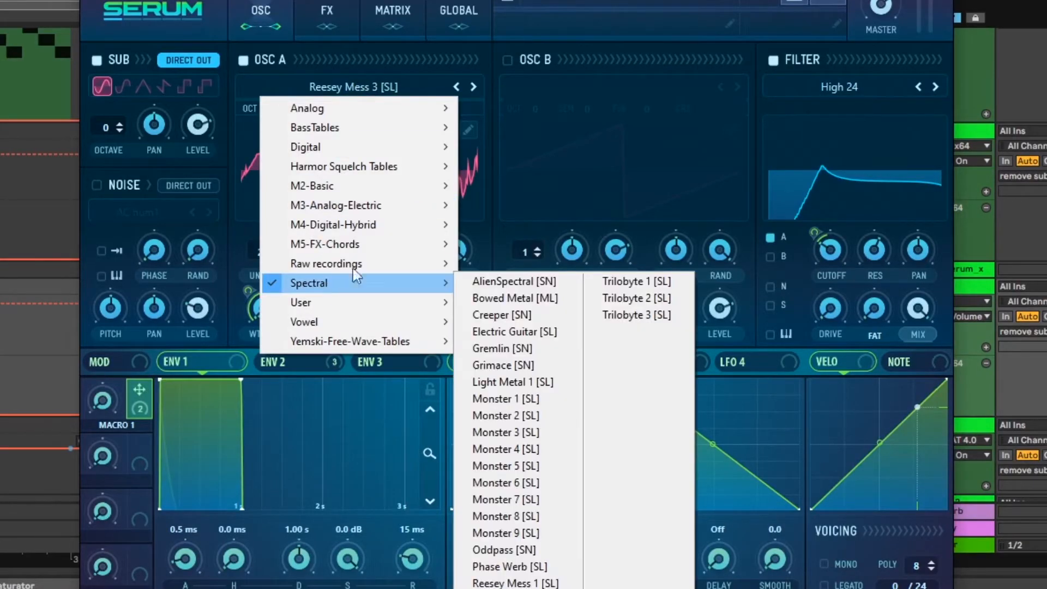
click(737, 145)
click(327, 17)
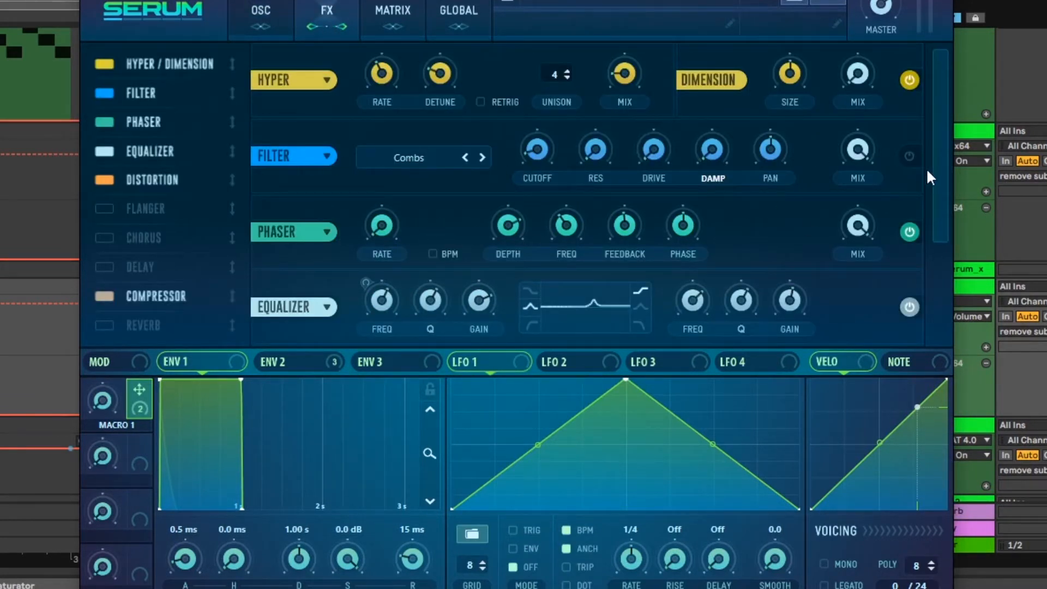
scroll(929, 191, down, 2)
scroll(932, 188, down, 2)
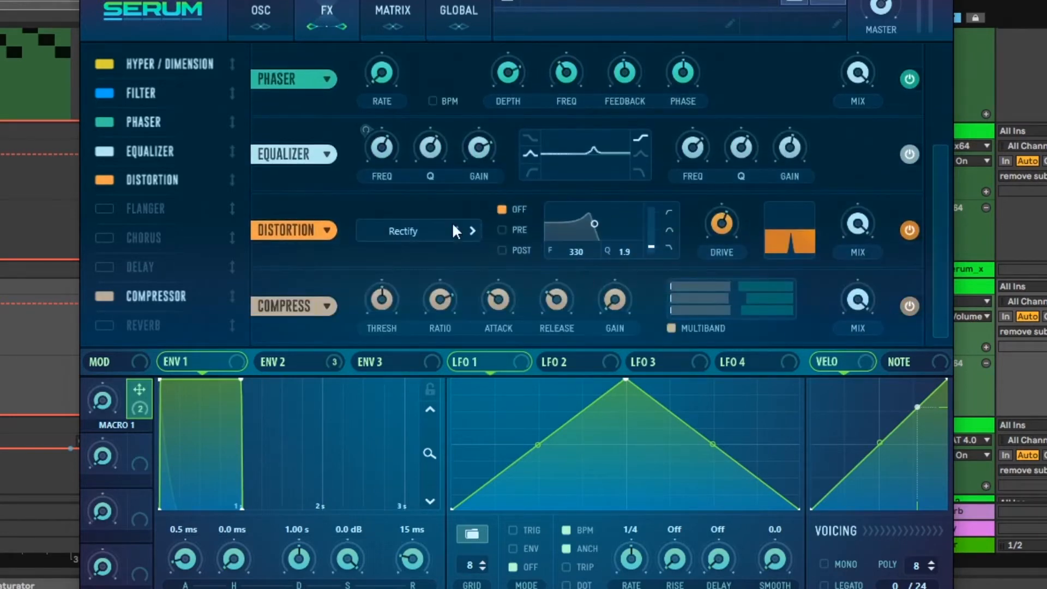
click(932, 2)
click(273, 502)
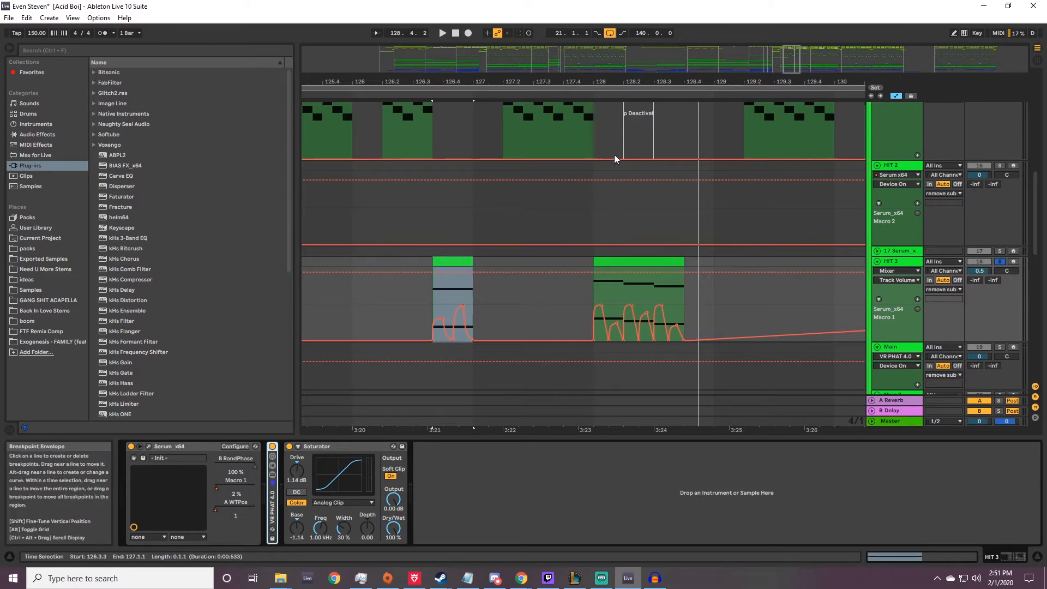
Play the soloed HIT 3 clip at 134.3.3, stop playback, and turn off that track's solo.
drag(639, 82, 422, 52)
key(space)
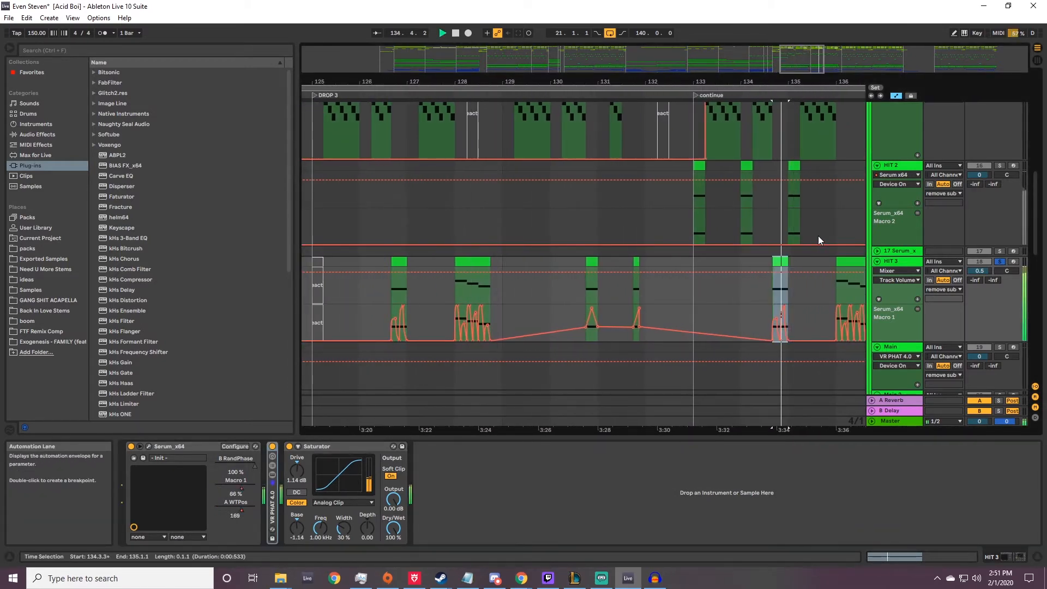
key(space)
click(999, 261)
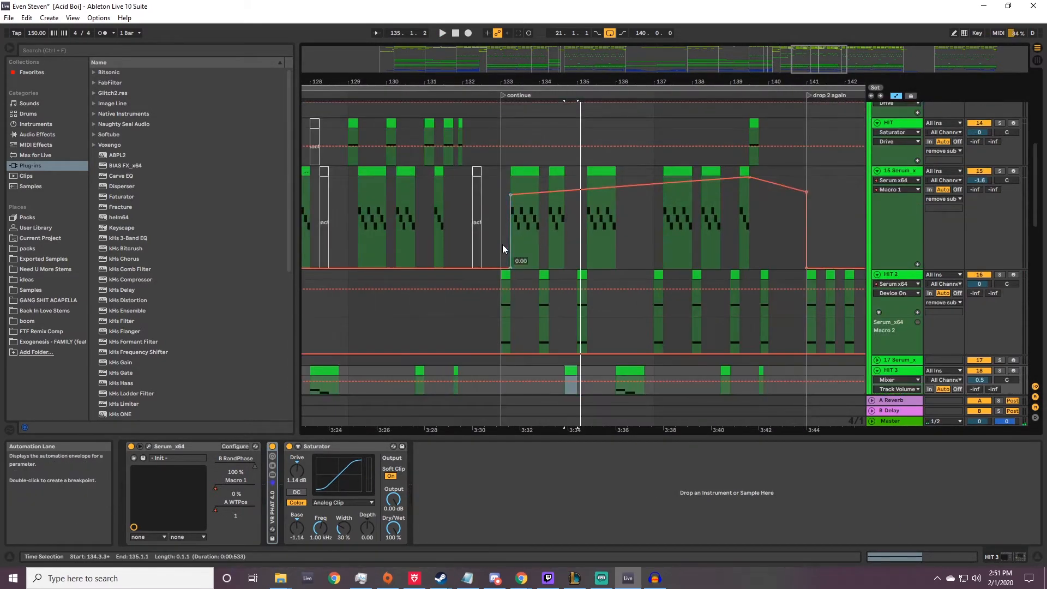
Solo the HIT 2 track and play its clip at bar 133.
click(505, 275)
click(999, 274)
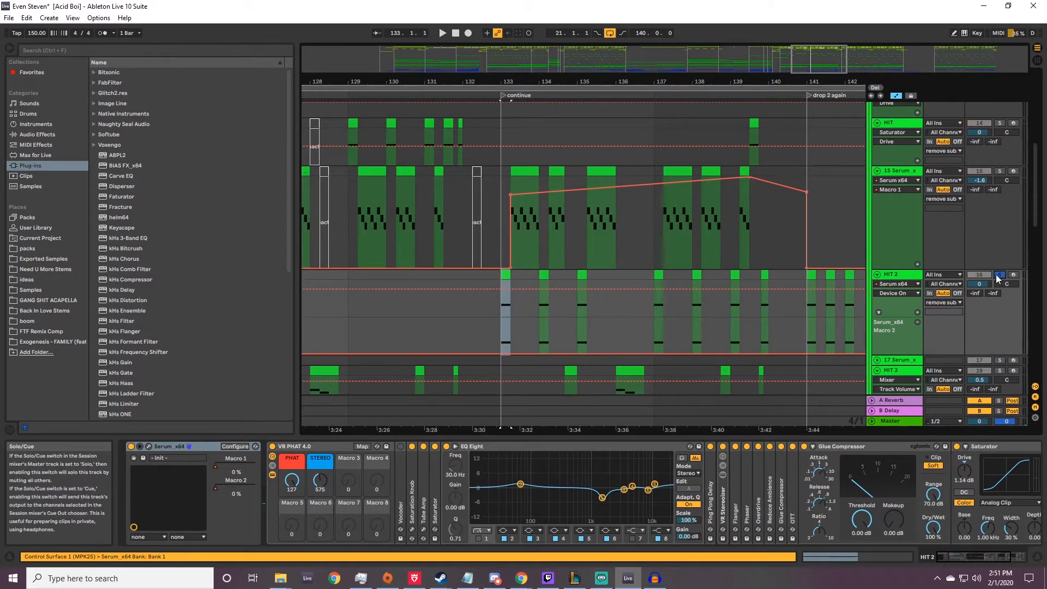
key(space)
key(space)
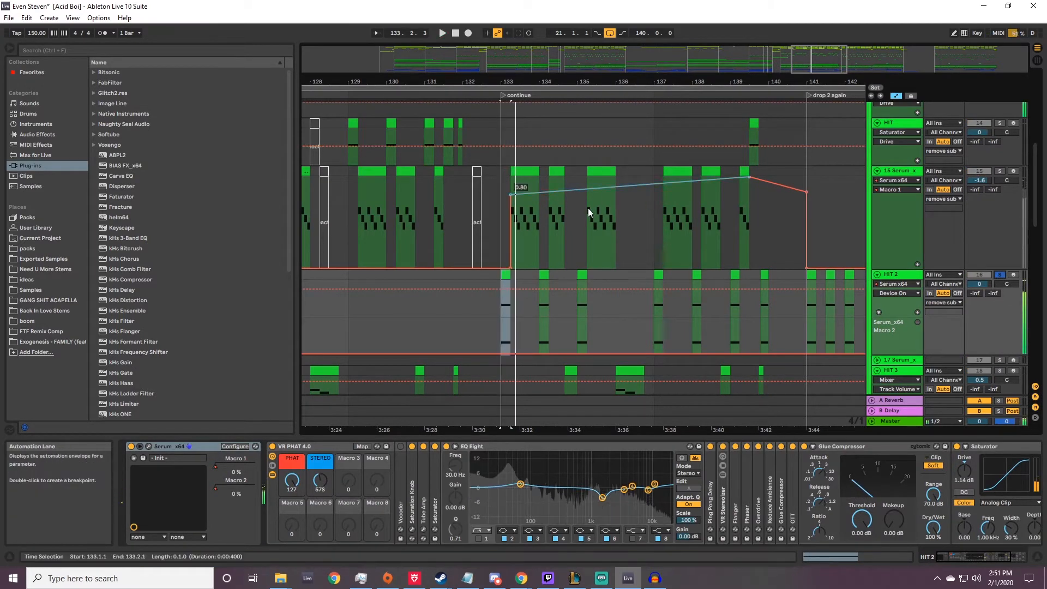
Go to the "drop 2 again" section, place the insert marker at 141.1.1, and turn off HIT 2's solo.
drag(516, 81, 516, 46)
click(534, 272)
drag(709, 82, 568, 126)
drag(566, 83, 420, 83)
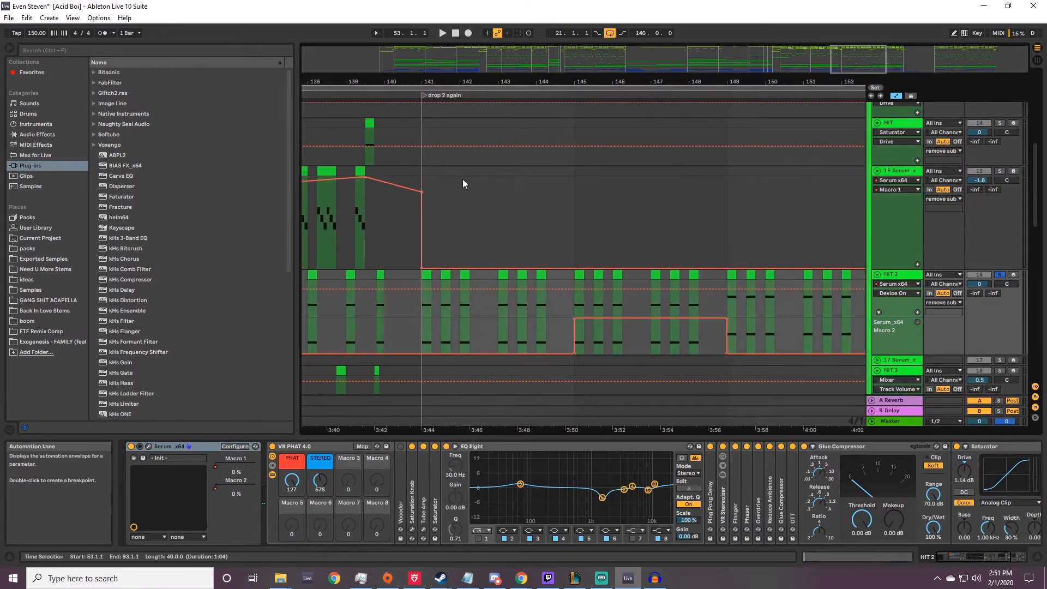
scroll(464, 181, up, 6)
click(435, 283)
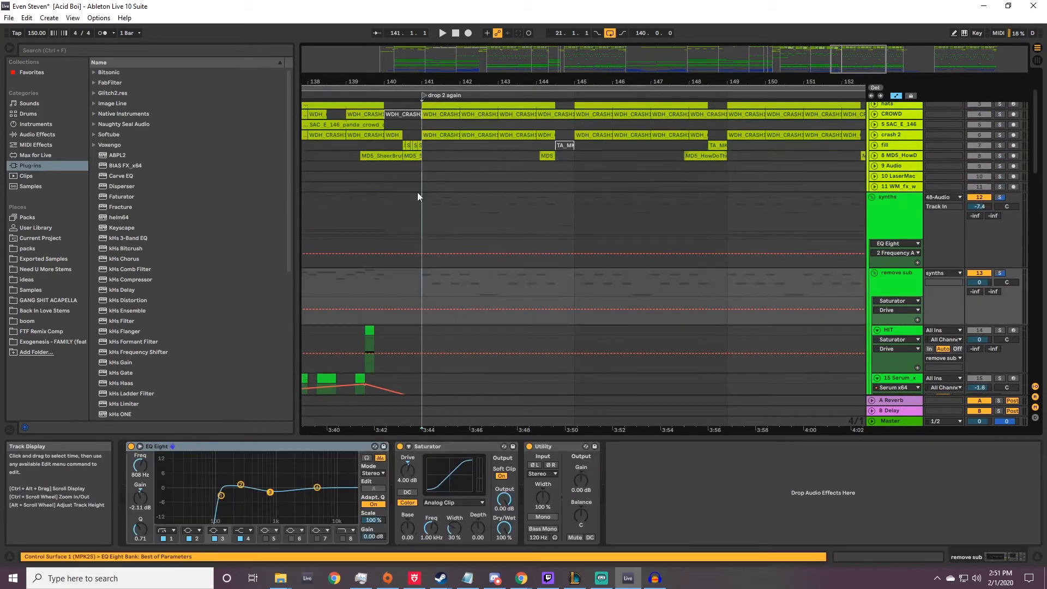
scroll(720, 256, down, 3)
scroll(721, 257, down, 3)
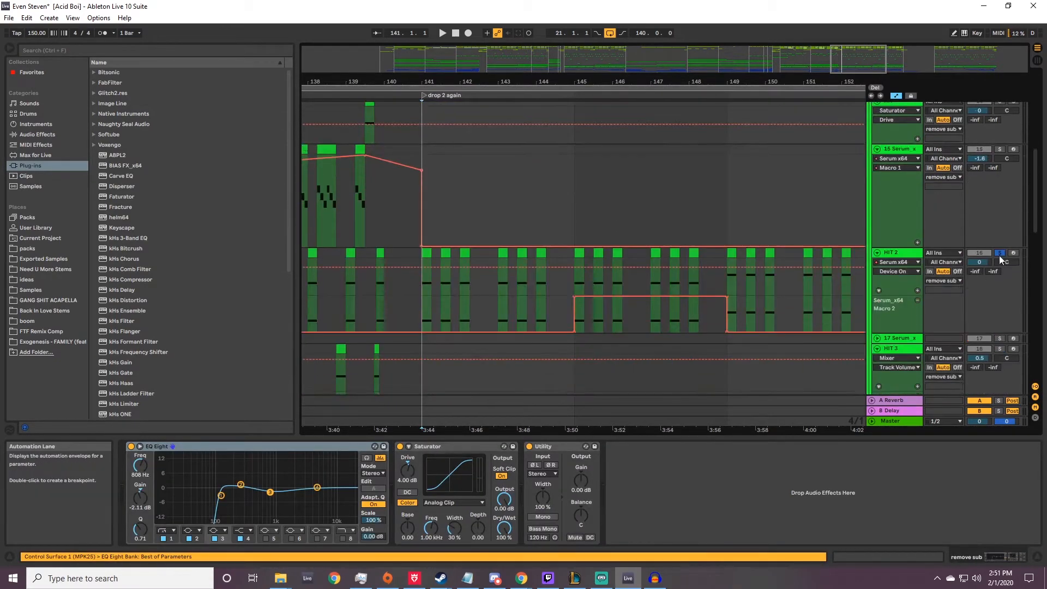
key(space)
Go back to the DROP 2 section and play the full mix briefly from 69.1.1.
drag(528, 82, 774, 63)
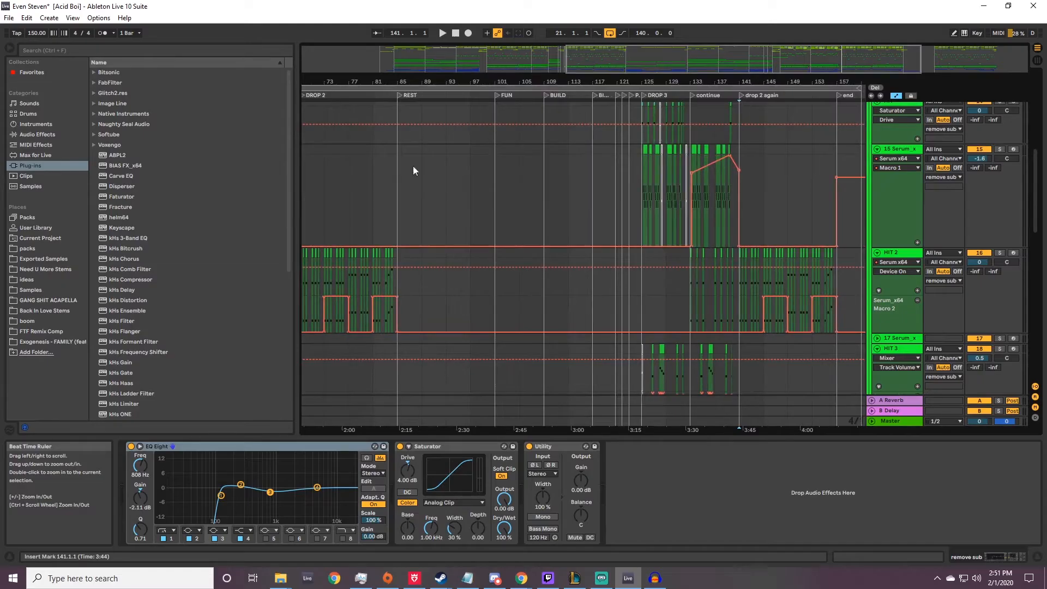
drag(341, 83, 569, 83)
click(523, 220)
key(space)
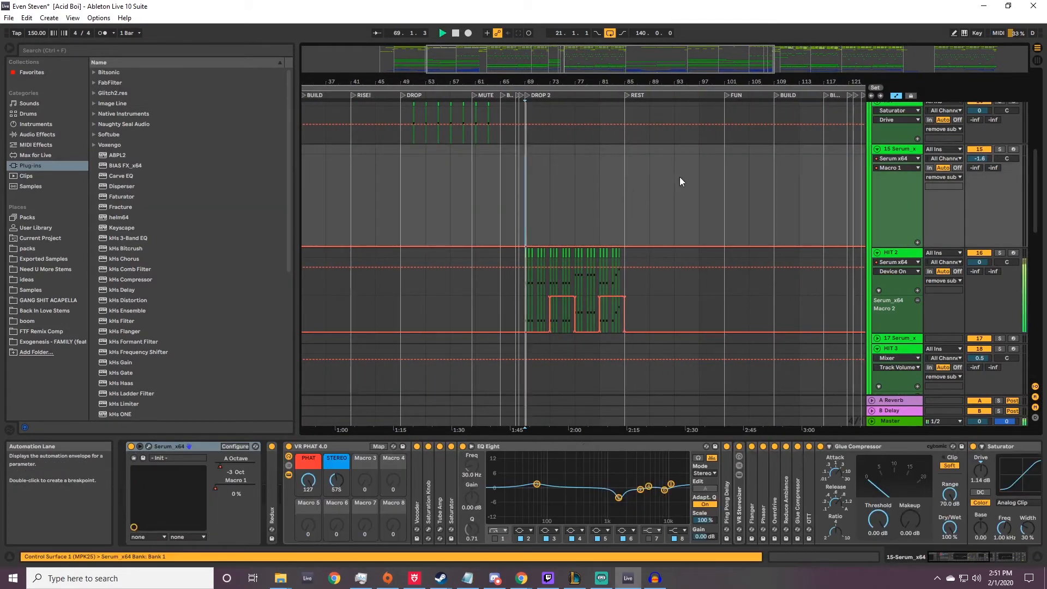
key(space)
Play the full mix from 141.1.1 in the "drop 2 again" section for comparison with DROP 2.
drag(814, 83, 385, 82)
drag(575, 80, 575, 137)
click(512, 171)
key(space)
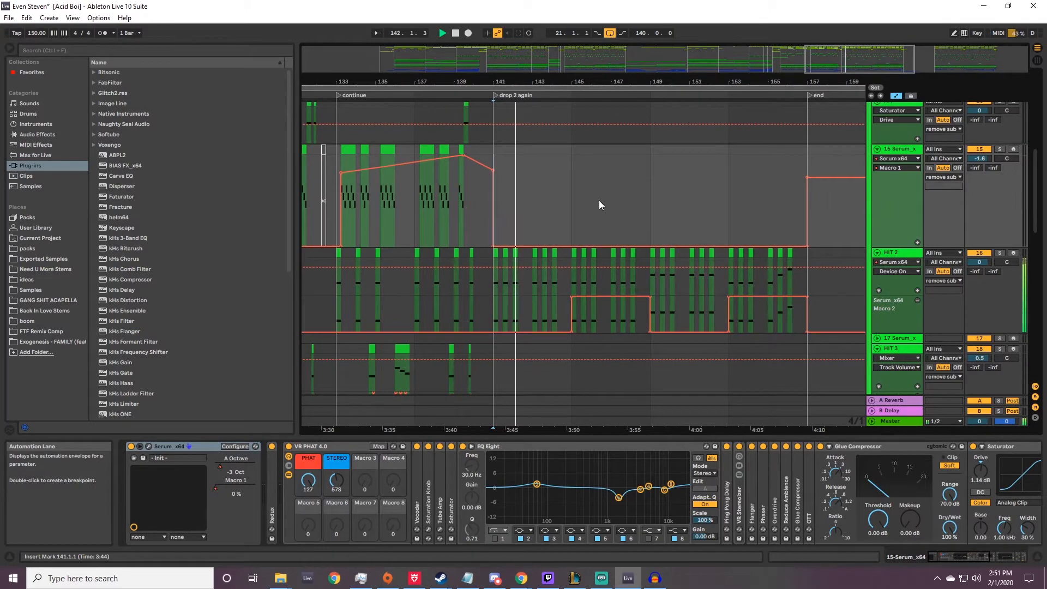
key(space)
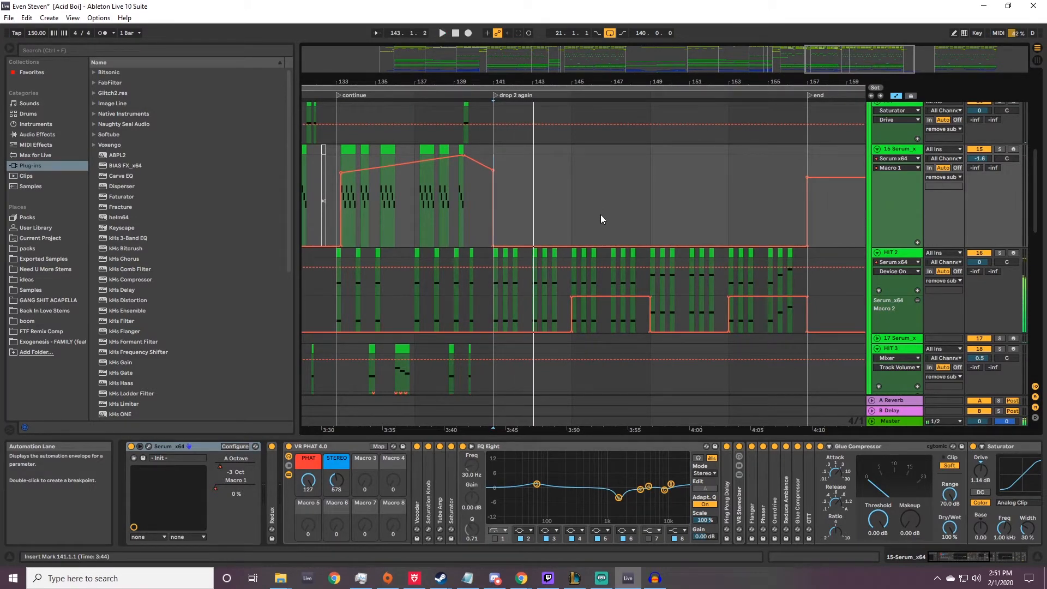
Examine the sub track's MIDI notes from bar 141 and its Operator device.
scroll(600, 214, down, 10)
scroll(649, 251, down, 8)
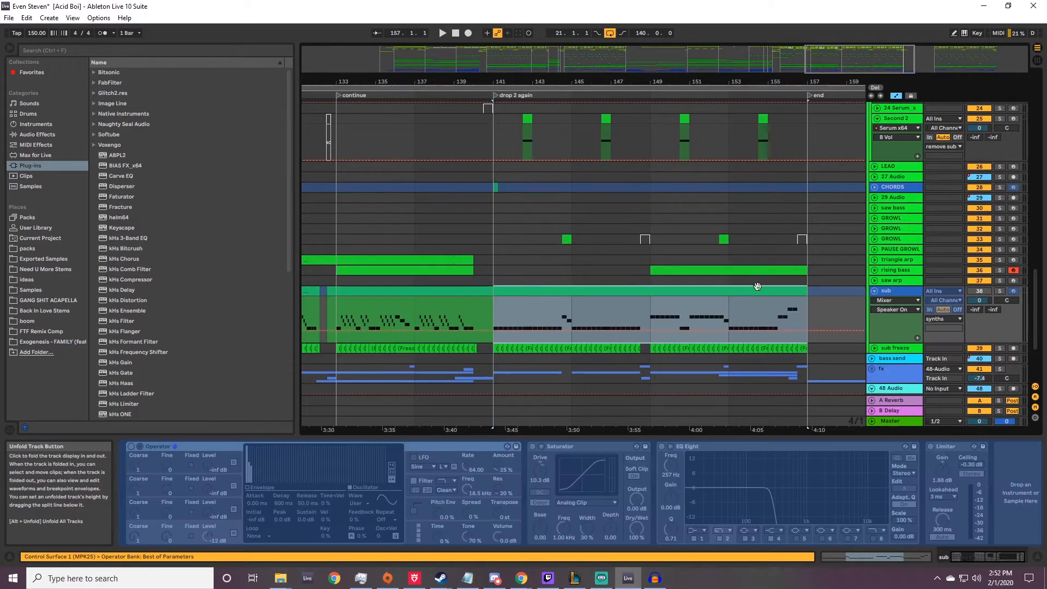
drag(525, 82, 525, 102)
click(488, 309)
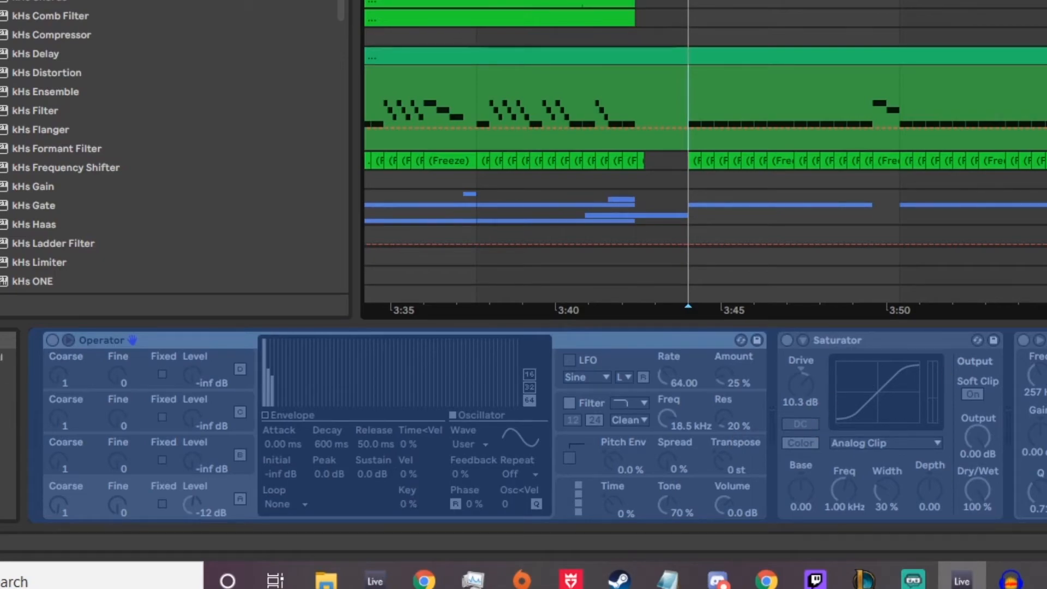
Unfold the sub freeze track and select its audio from 121.4.1 to 161.1.1 for inspection.
scroll(750, 350, down, 3)
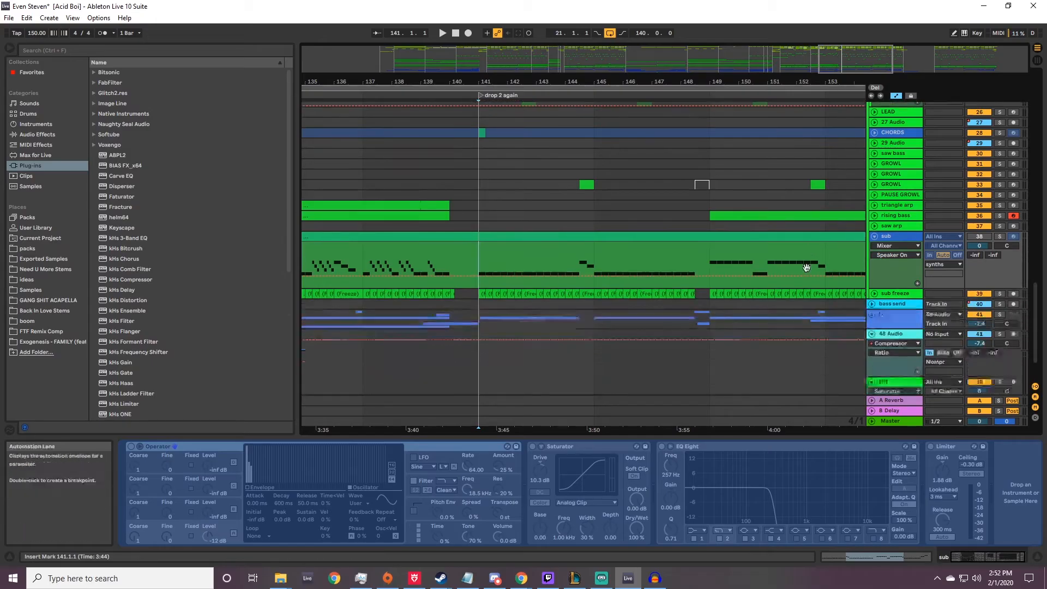
scroll(806, 268, down, 1)
click(873, 250)
drag(485, 82, 463, 267)
drag(534, 83, 540, 11)
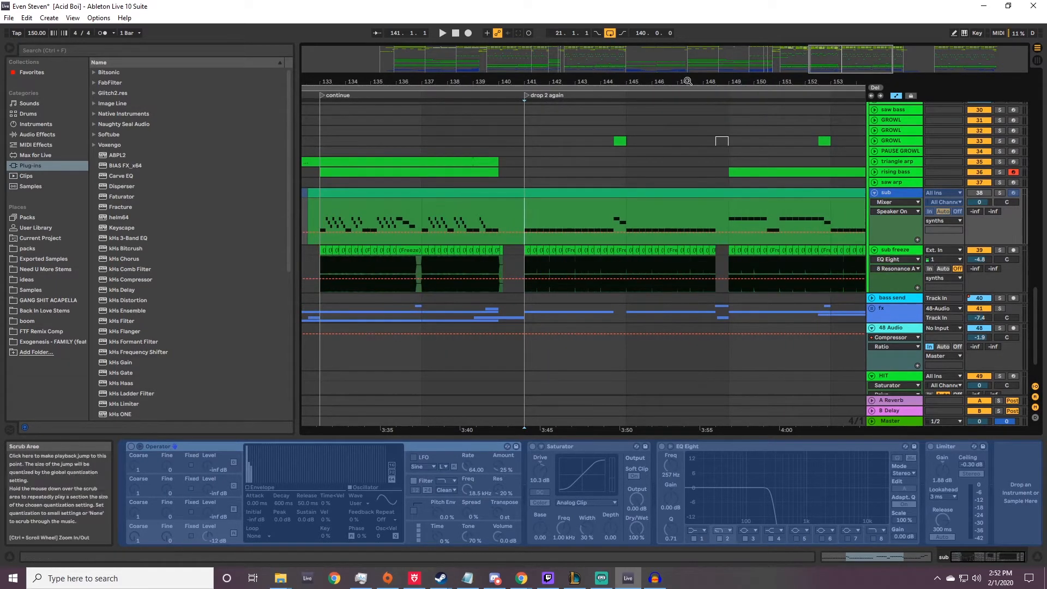
drag(618, 83, 619, 22)
drag(771, 249, 402, 245)
drag(700, 80, 770, 63)
Unfold the triangle arp and rising bass tracks, and play the triangle arp clip from 131.1.1 in solo.
scroll(638, 204, up, 5)
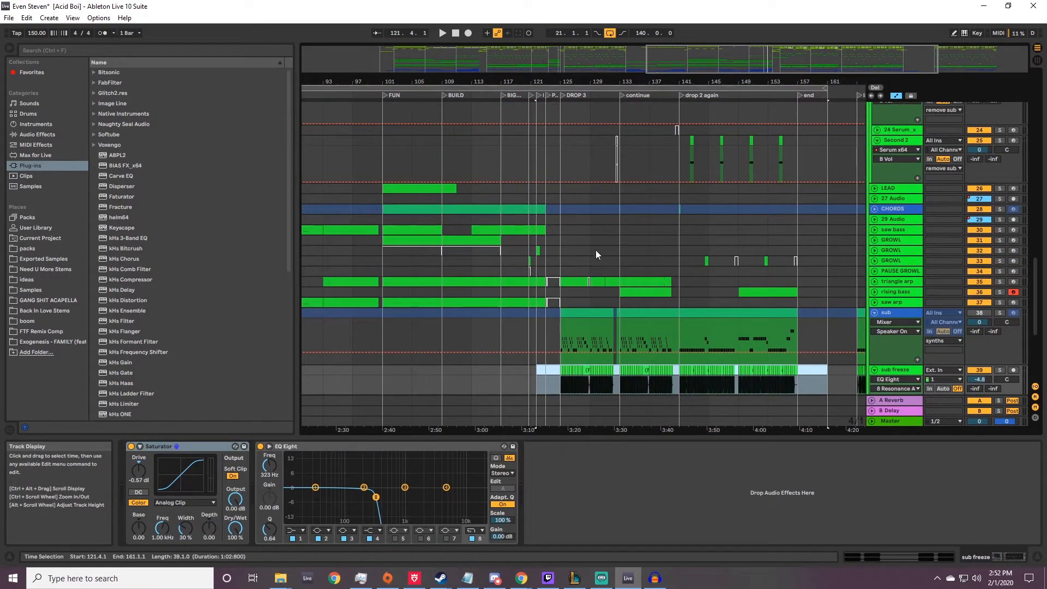
click(627, 281)
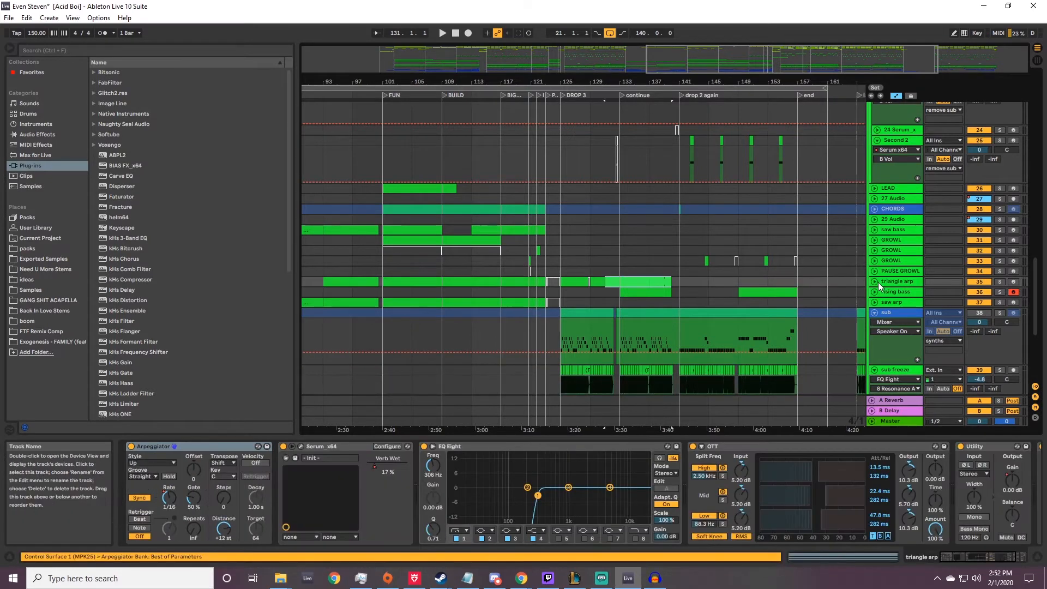
click(876, 282)
click(874, 331)
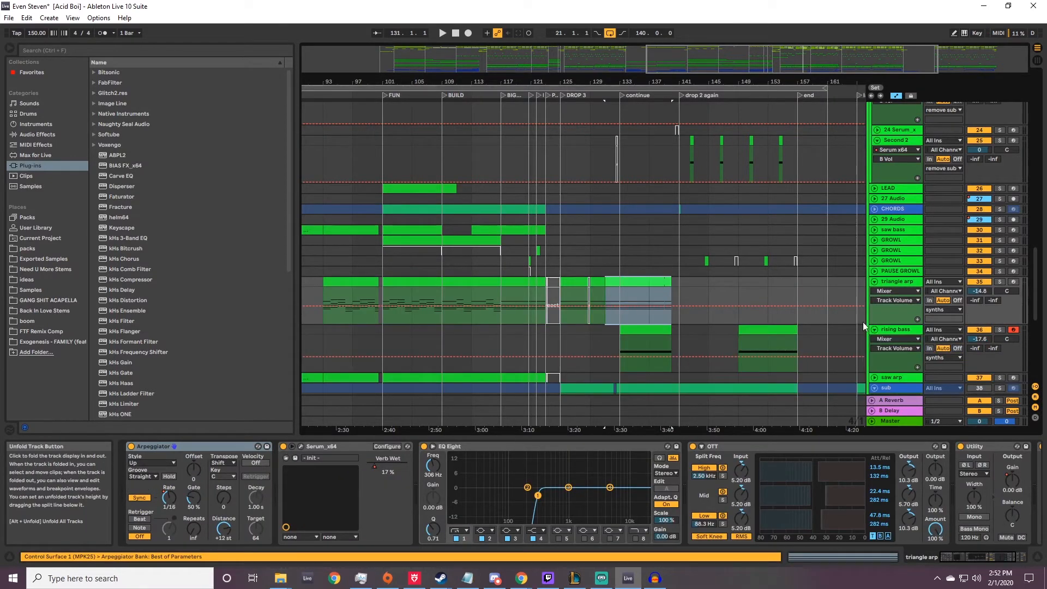
scroll(780, 270, down, 1)
click(999, 249)
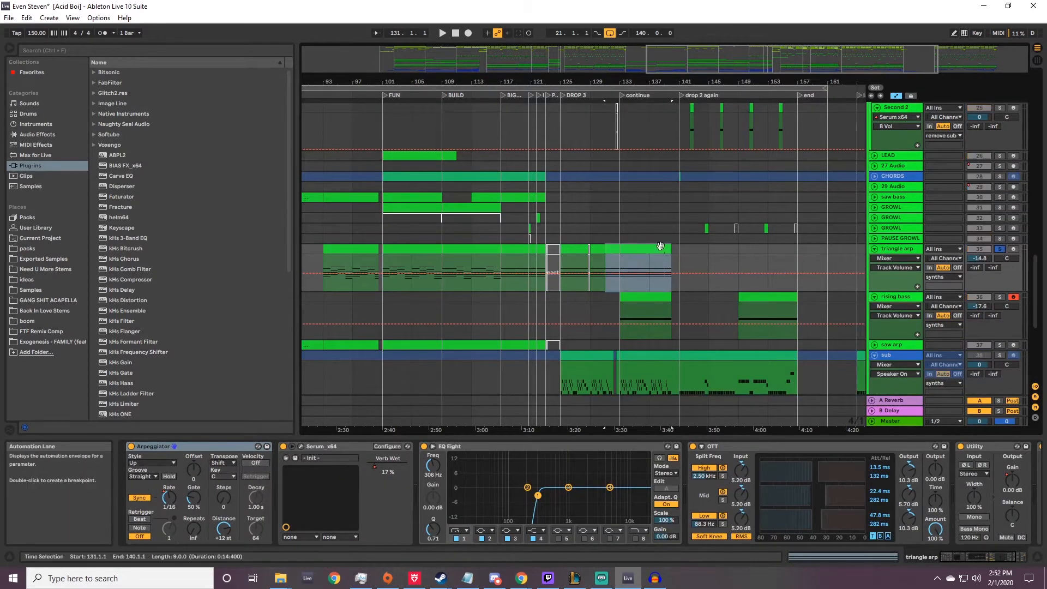
key(space)
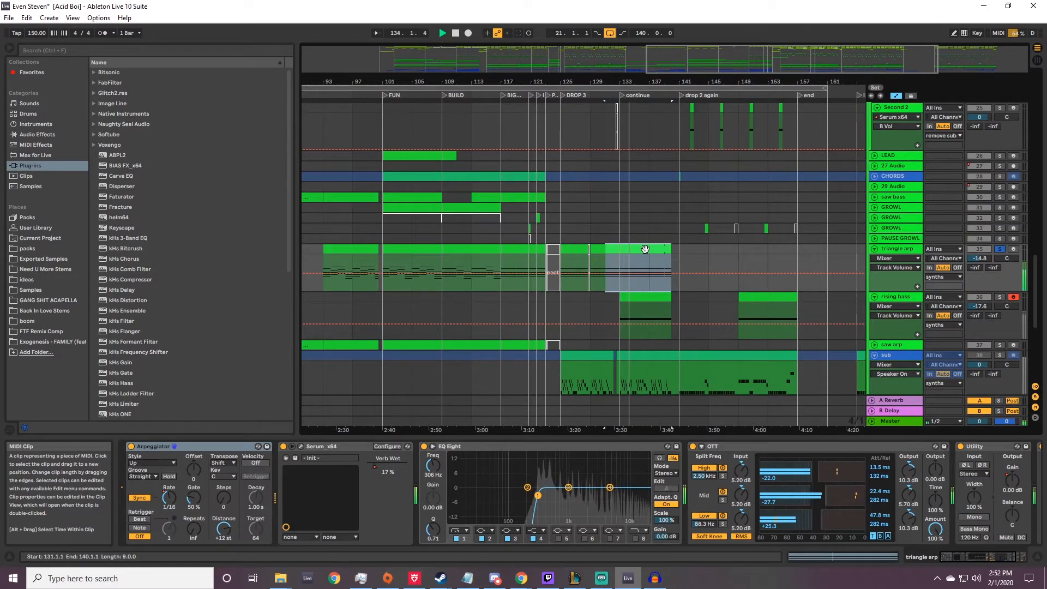
click(999, 248)
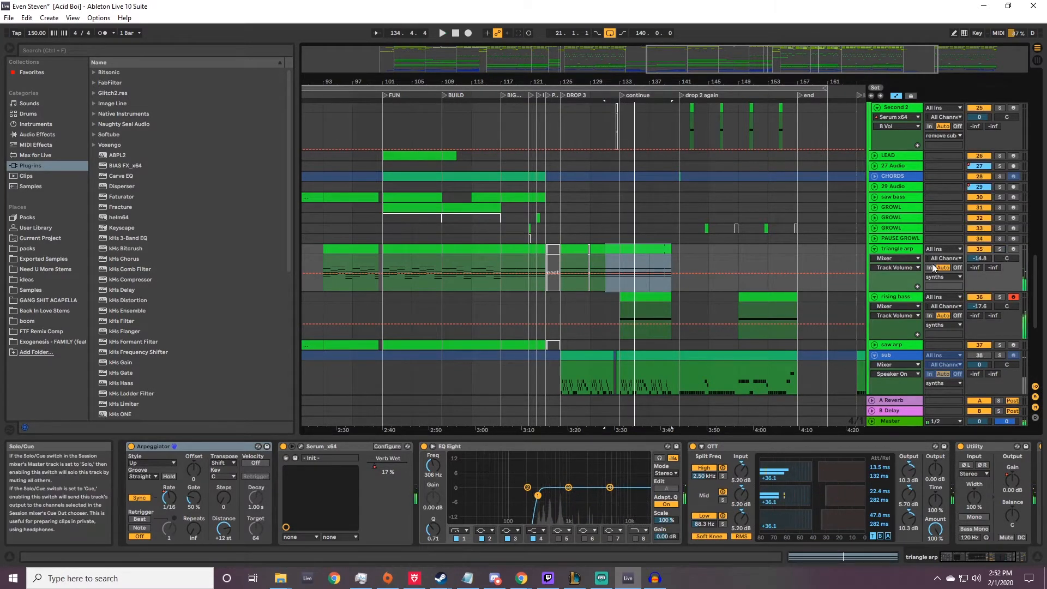
Solo the rising bass track, play its clip from 149.1.1, and turn the solo off.
click(999, 297)
click(751, 298)
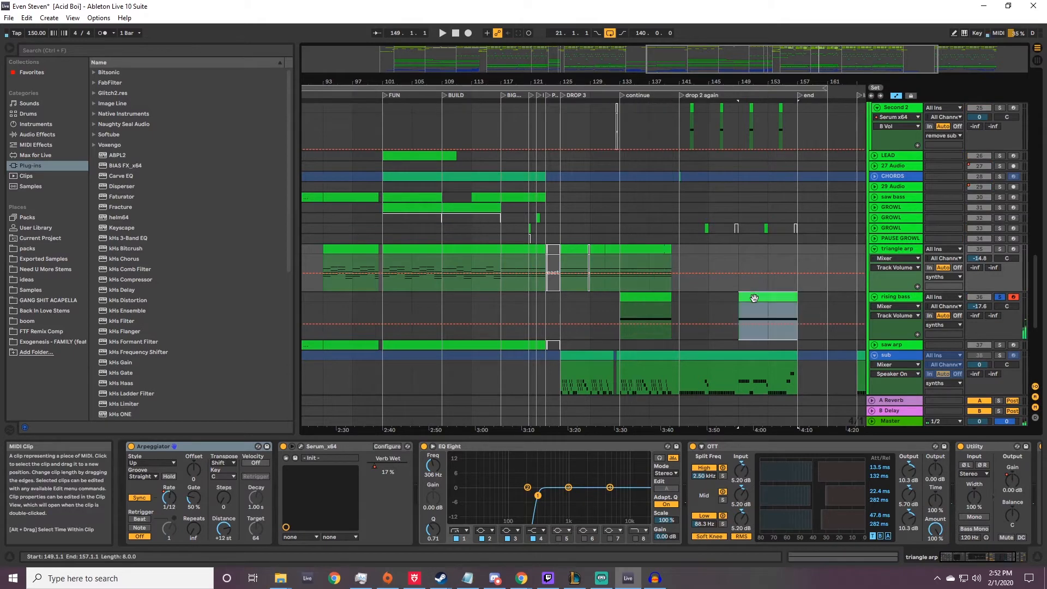
key(space)
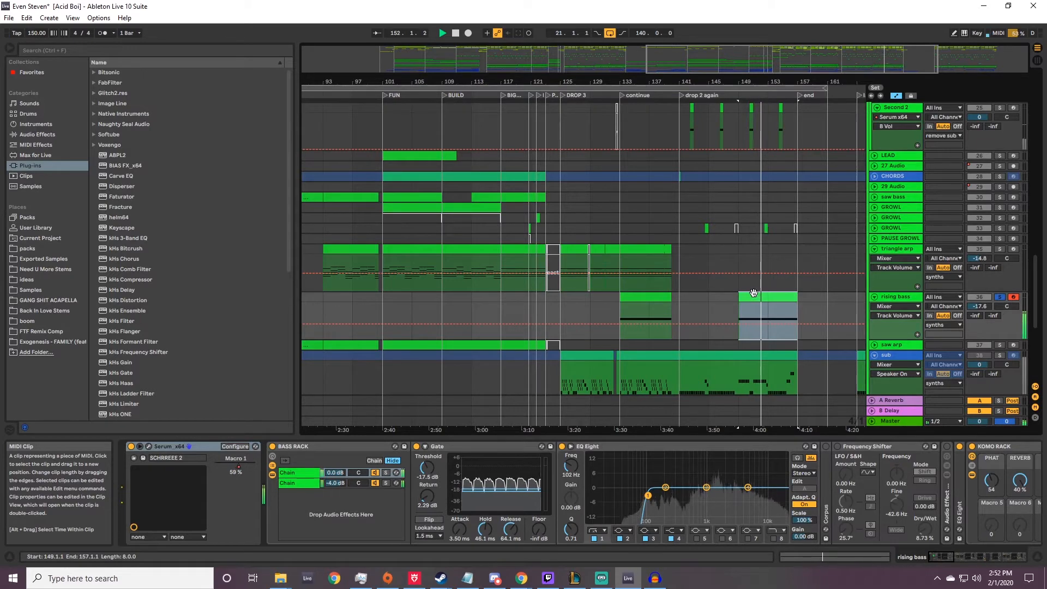
key(space)
key(s)
Survey the whole song's arrangement across the growl, arp and bass tracks and up to the synths group.
drag(649, 82, 600, 49)
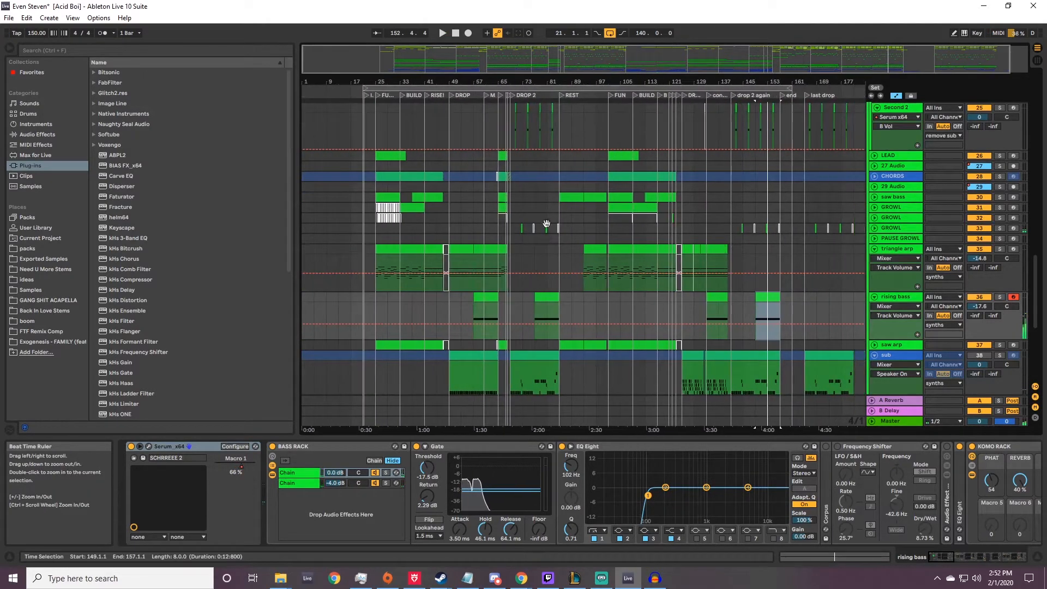
scroll(539, 240, down, 1)
scroll(538, 240, down, 1)
scroll(538, 240, up, 4)
scroll(544, 351, down, 2)
drag(570, 329, 547, 316)
drag(479, 282, 437, 250)
scroll(634, 255, up, 4)
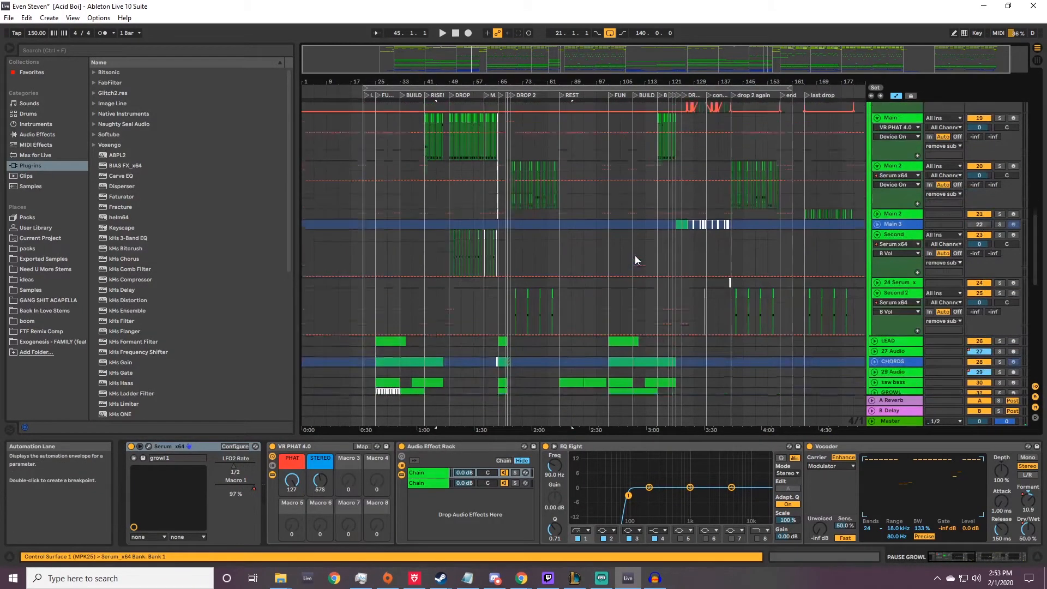
scroll(946, 277, up, 5)
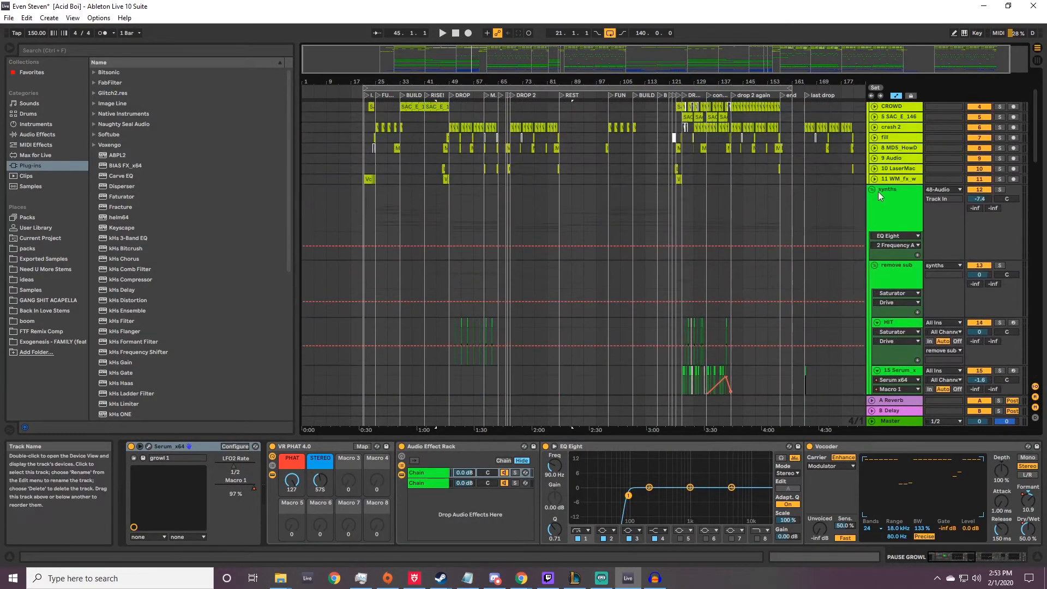
Fold the synths group to view its combined clip overview, and unfold it again.
click(872, 189)
click(872, 190)
click(872, 189)
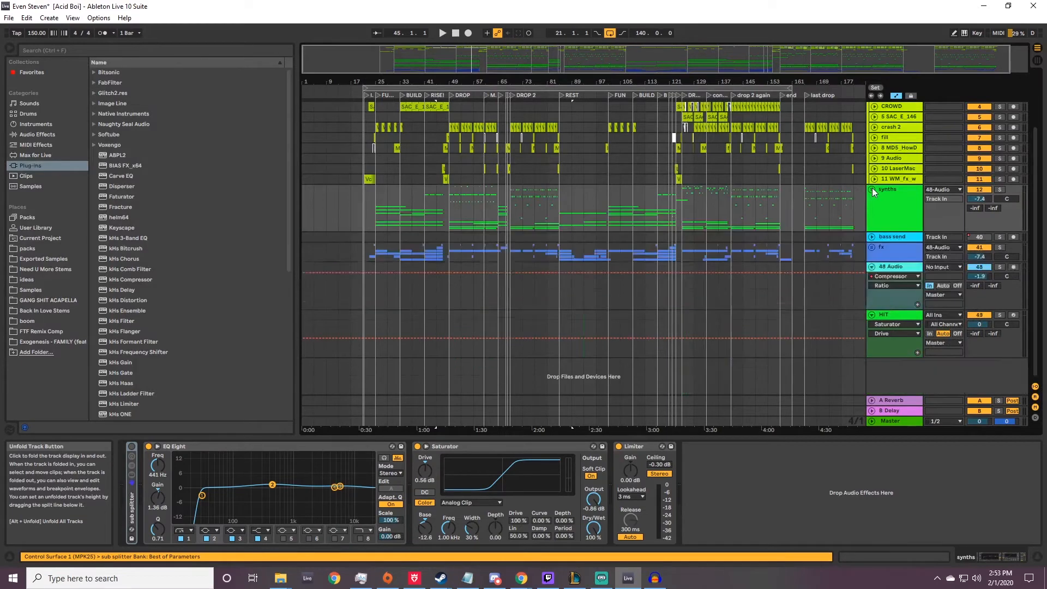
click(872, 189)
Zoom in on the INTRO to BREAK sections and place the insert marker at 25.1.1 on the triangle arp track.
scroll(558, 237, down, 2)
scroll(559, 240, down, 3)
scroll(583, 232, up, 4)
scroll(573, 236, down, 5)
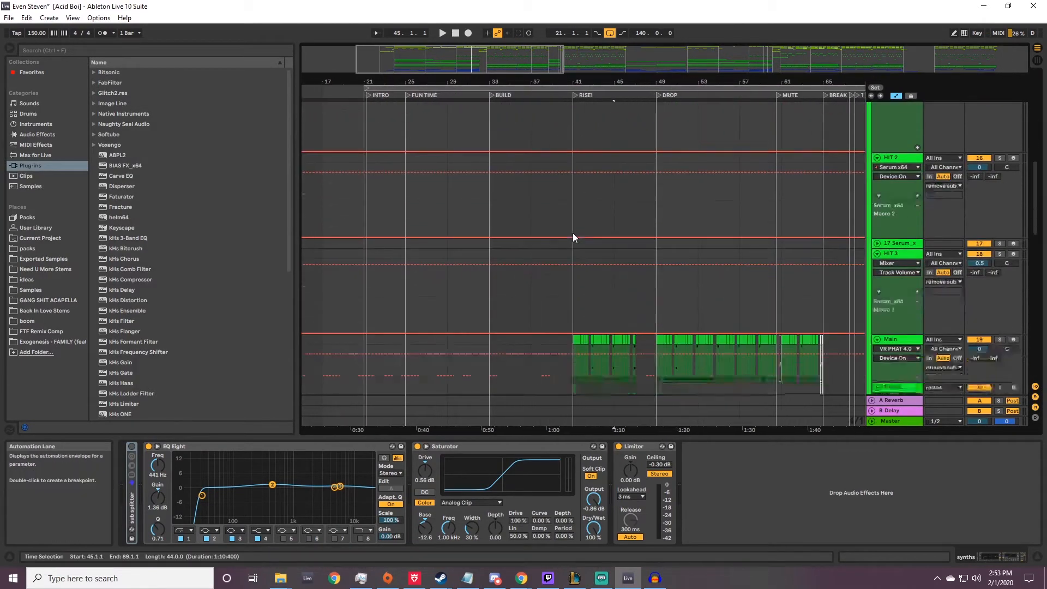
scroll(572, 233, down, 8)
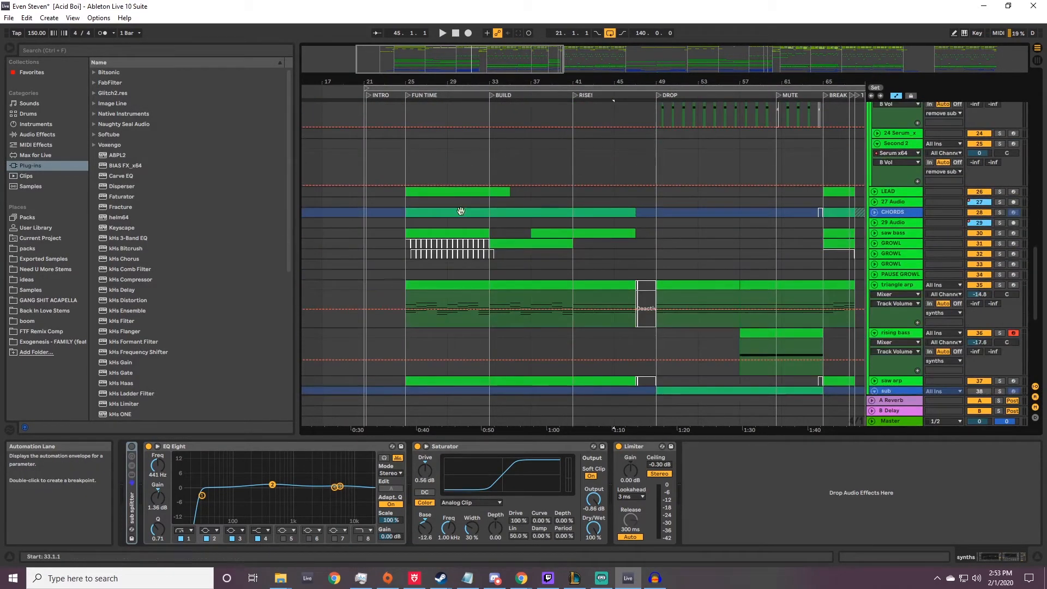
click(641, 299)
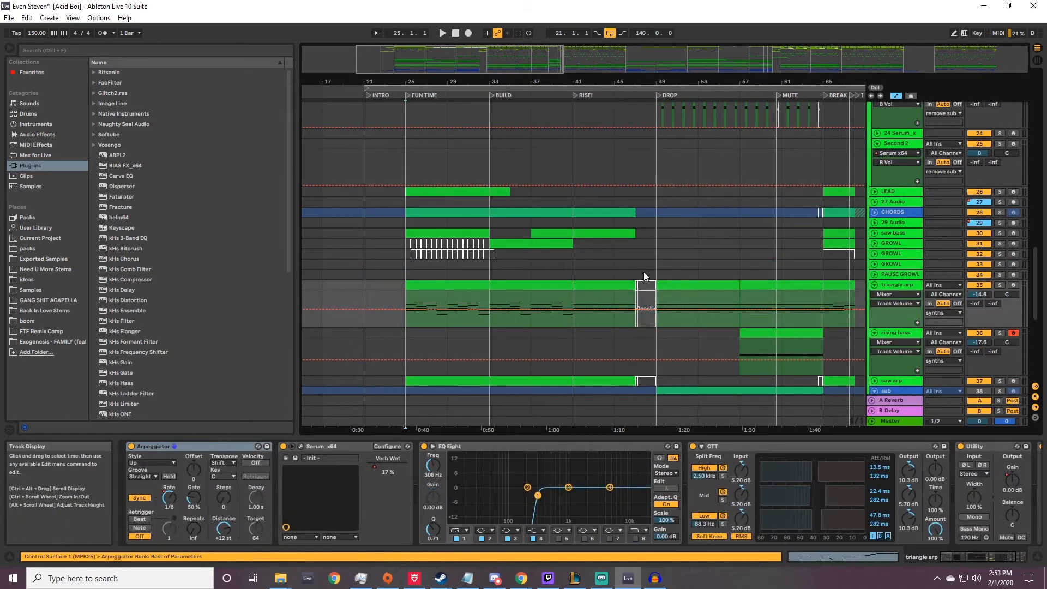
Unfold the LEAD track, solo it and play its clip from the start of the FUN TIME section.
click(433, 191)
click(875, 191)
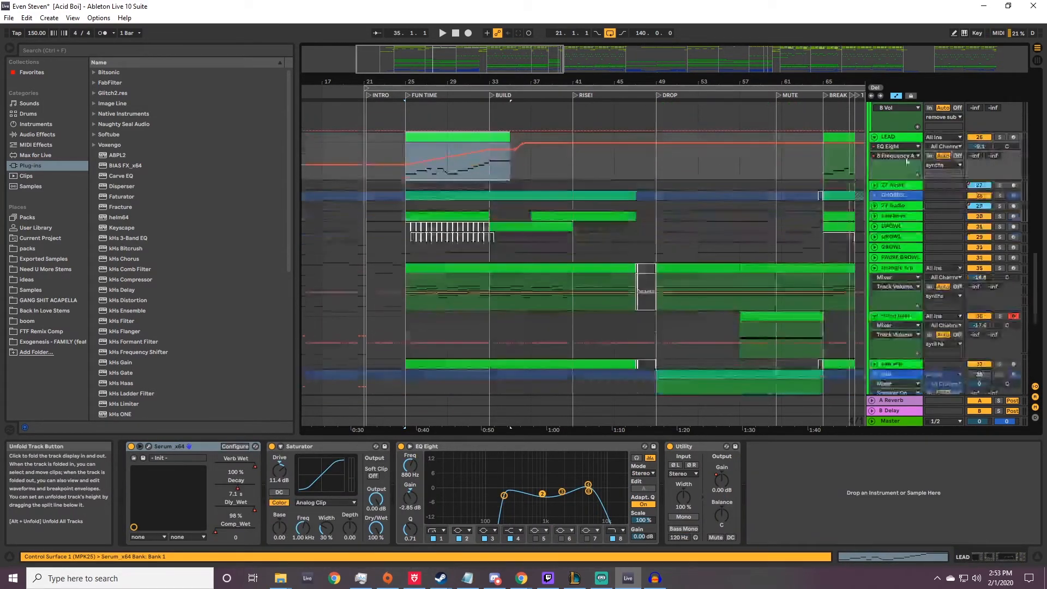
click(999, 137)
key(space)
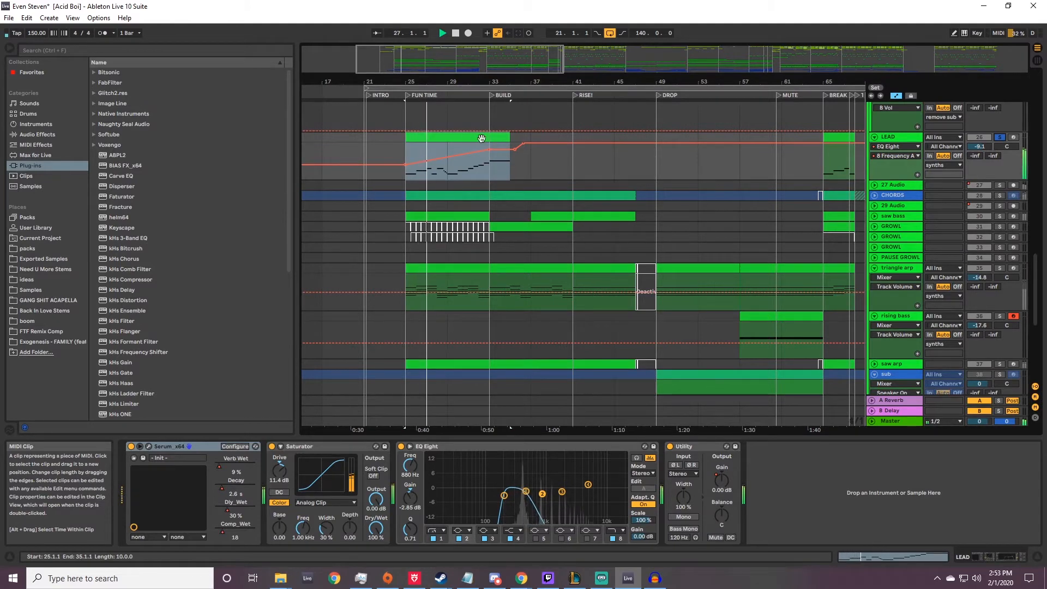
Inspect the LEAD track's Serum patch, viewing its oscillators and its effects rack including the equalizer.
click(140, 446)
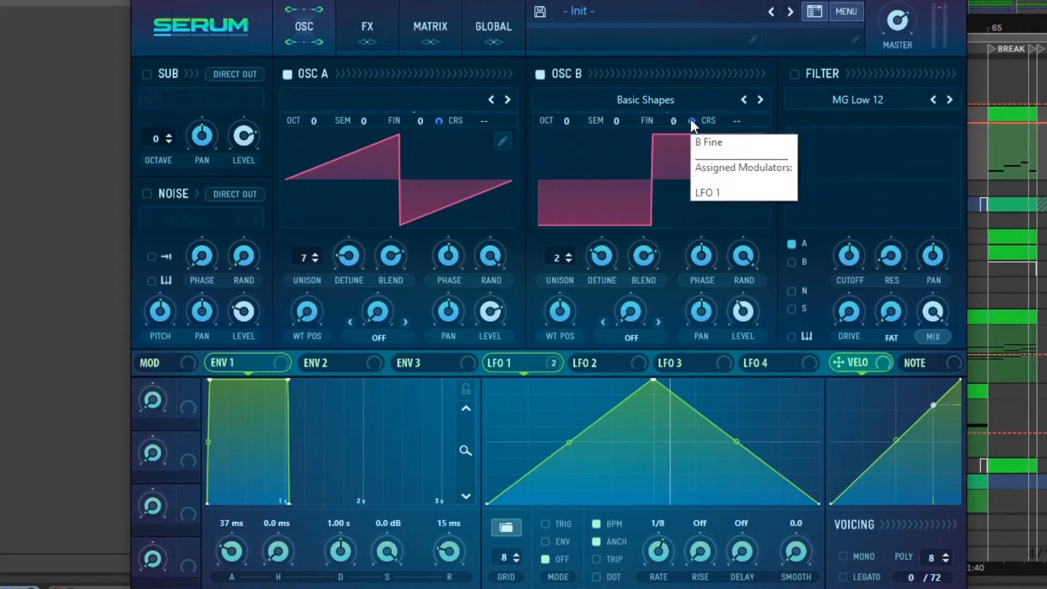
click(367, 43)
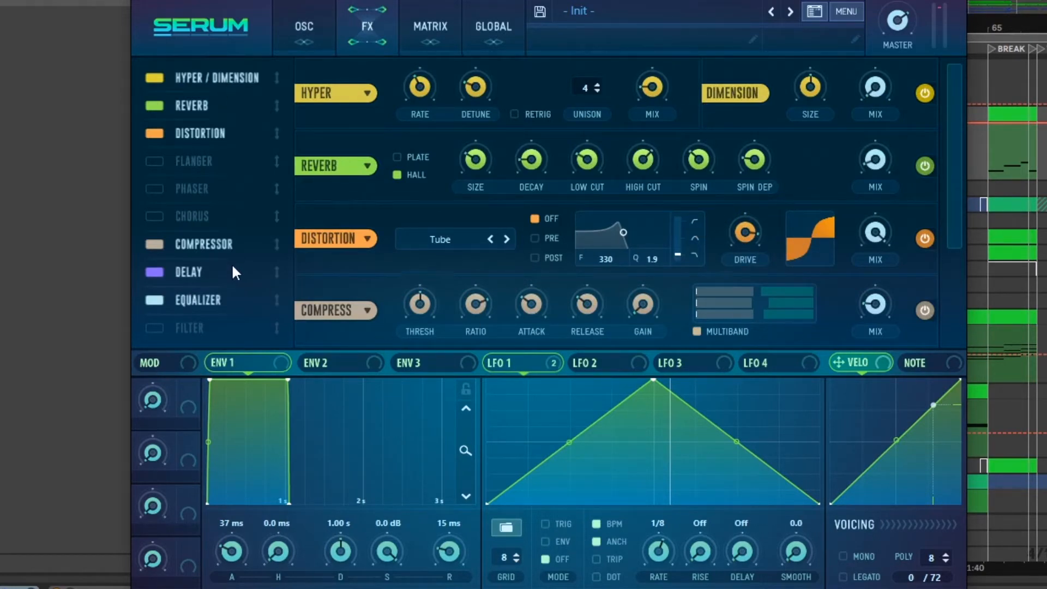
click(226, 302)
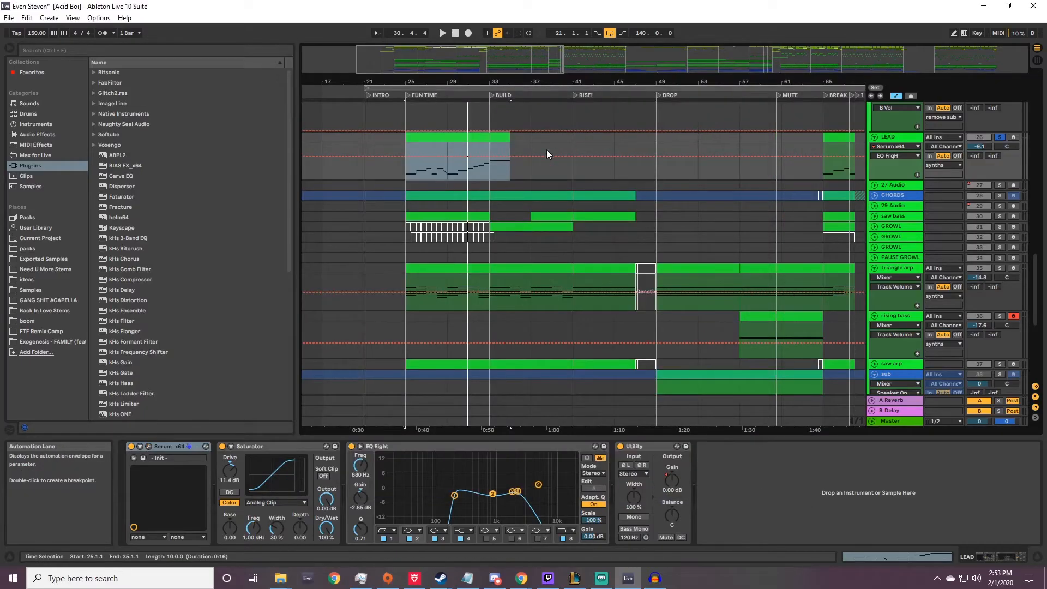
Unfold the CHORDS track and audition its FUN TIME clip in solo.
scroll(577, 158, down, 2)
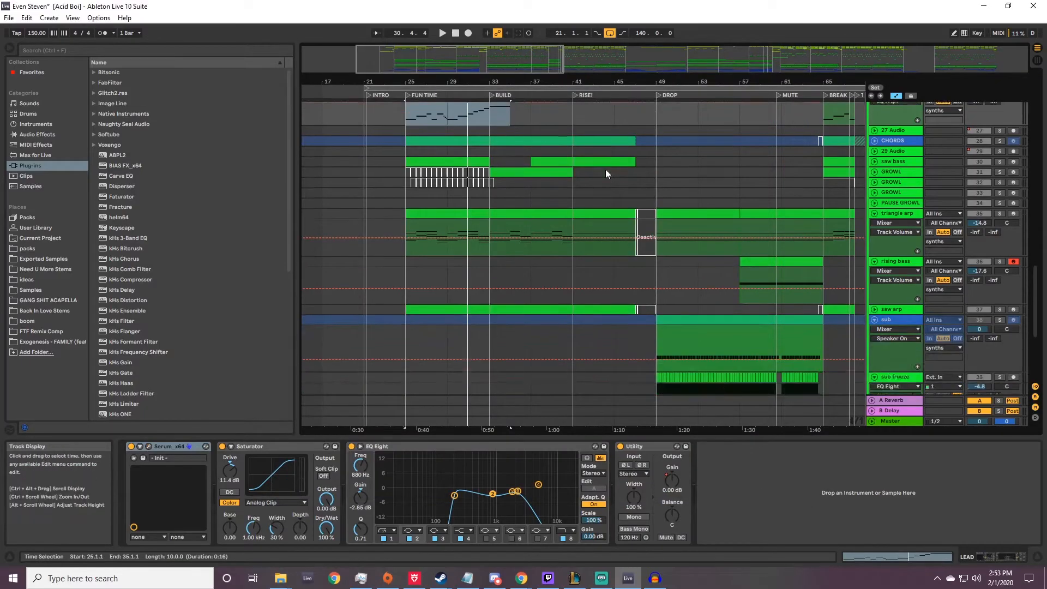
click(874, 173)
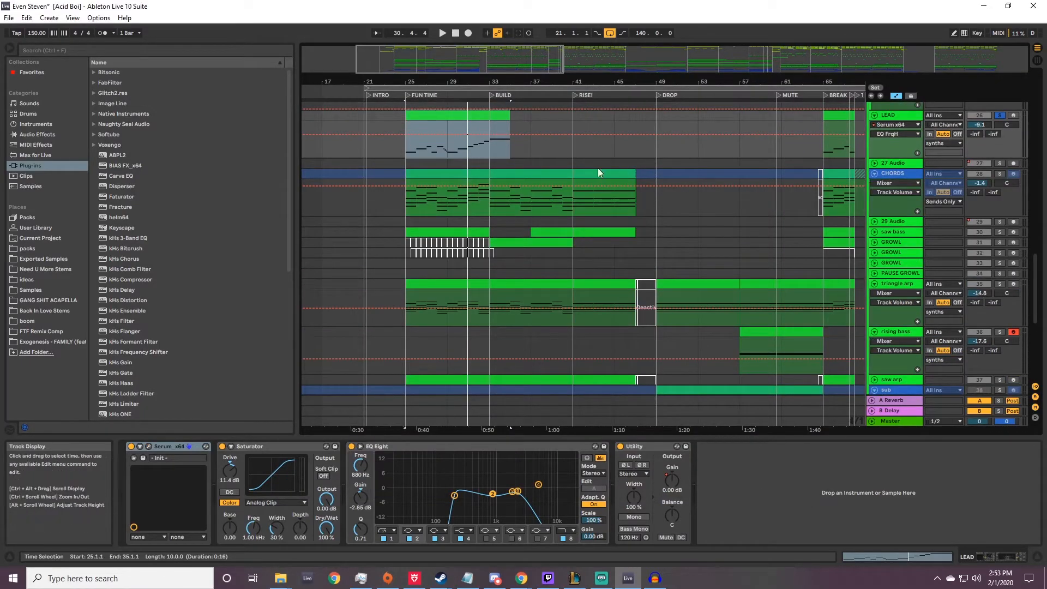
click(435, 174)
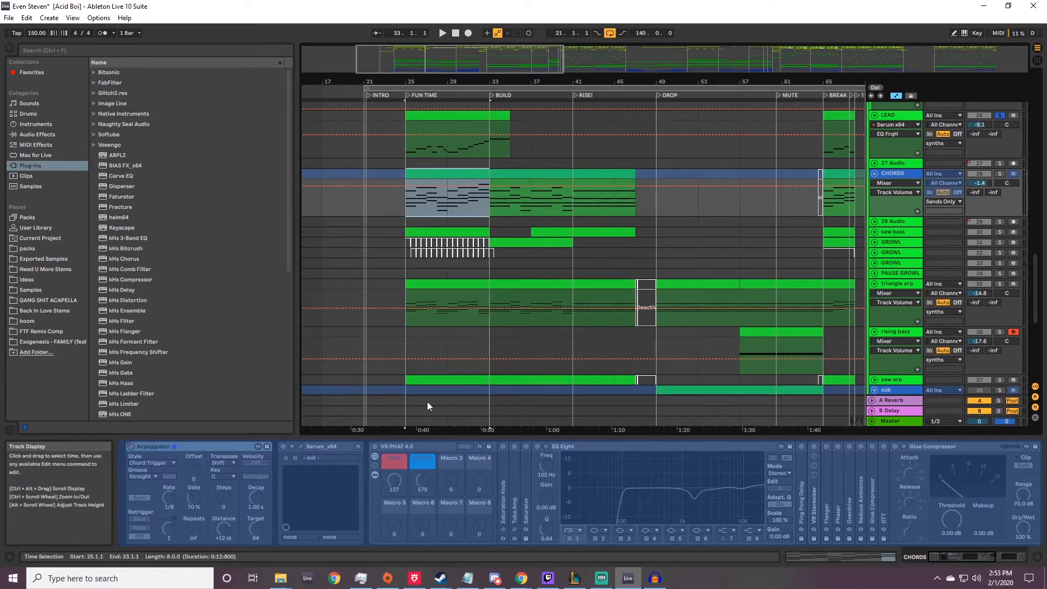
click(999, 174)
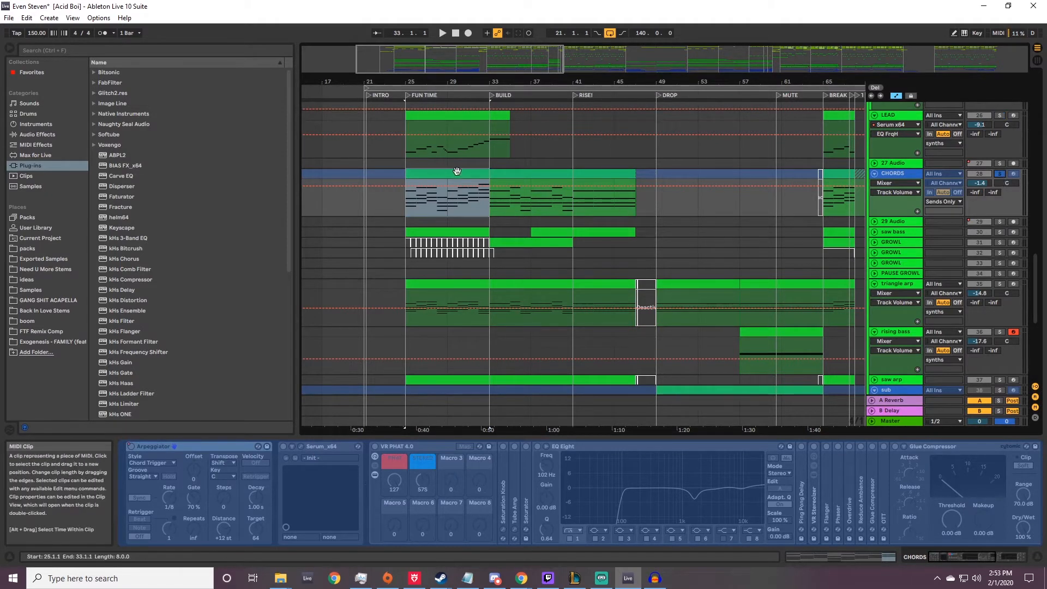
key(space)
Solo the 29 Audio track together with CHORDS and display the 29 Audio effect chain during playback.
click(998, 221)
click(902, 222)
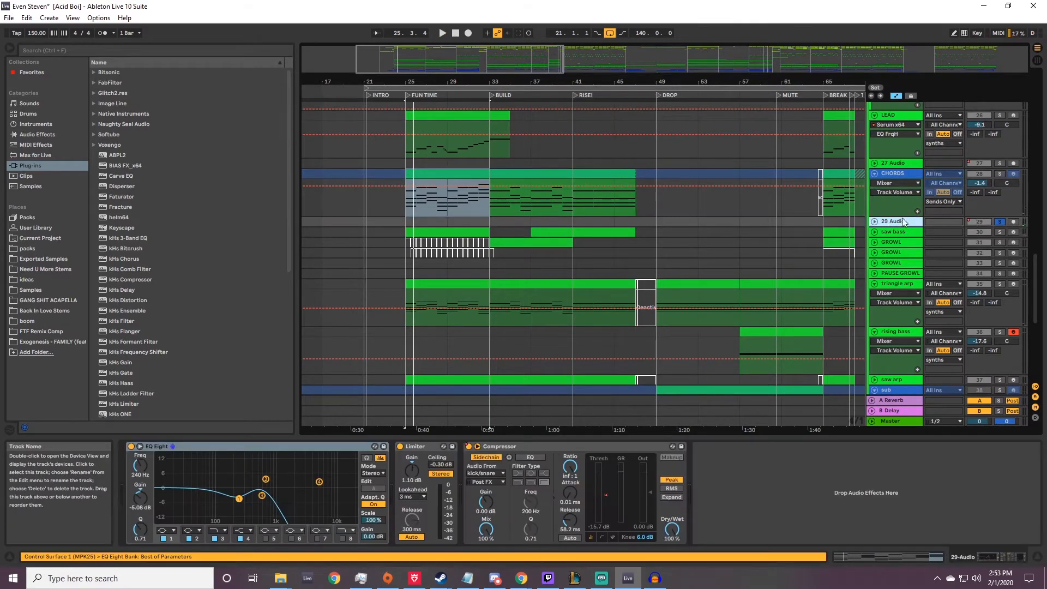
ctrl+click(999, 174)
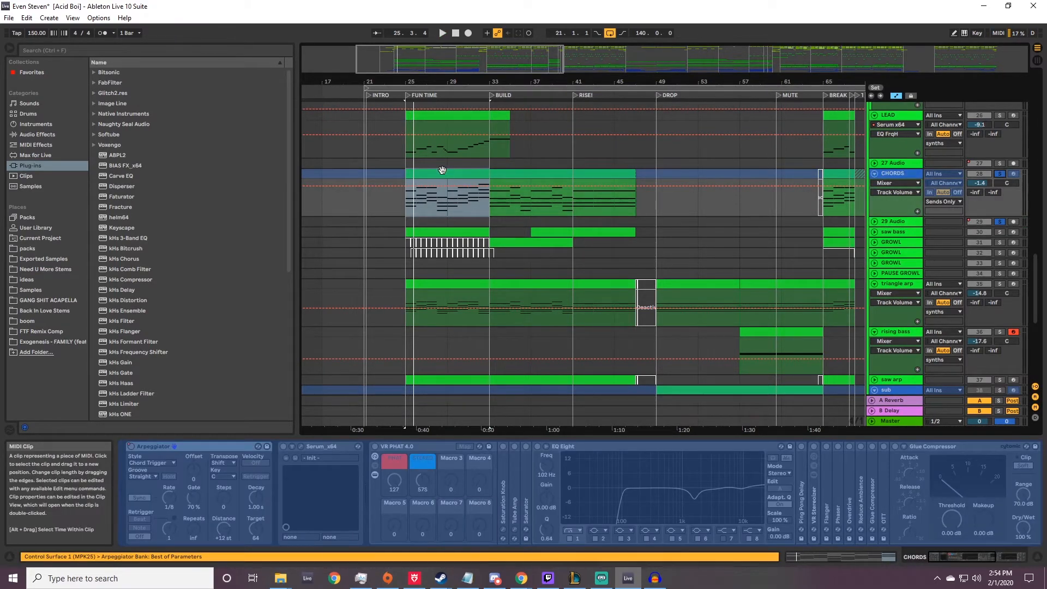
click(428, 224)
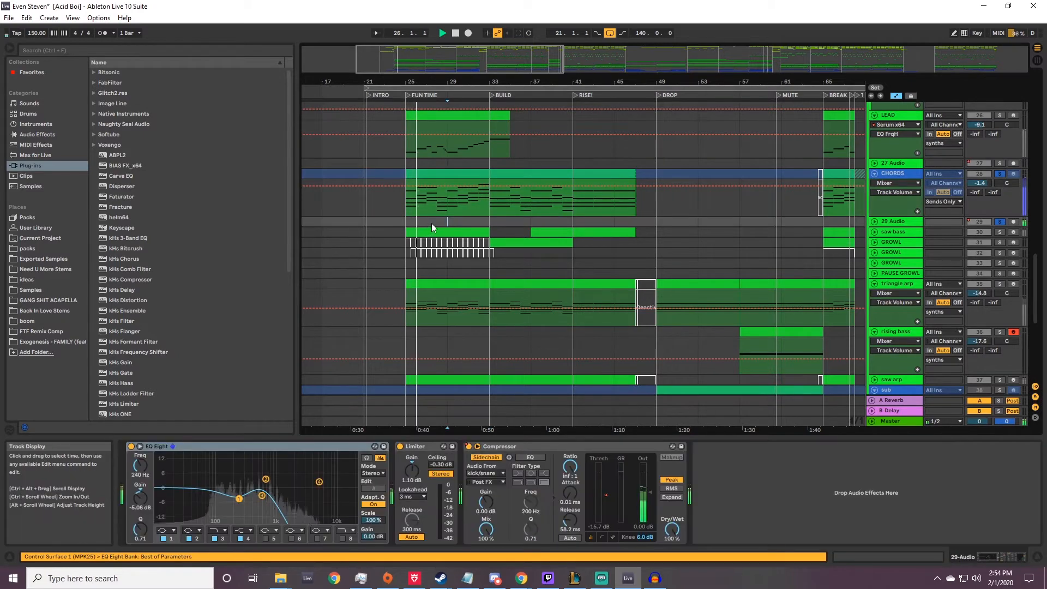
Compare the CHORDS clip with the 29 Audio EQ curve at the BUILD and RISE sections, ending with playback stopped.
click(447, 170)
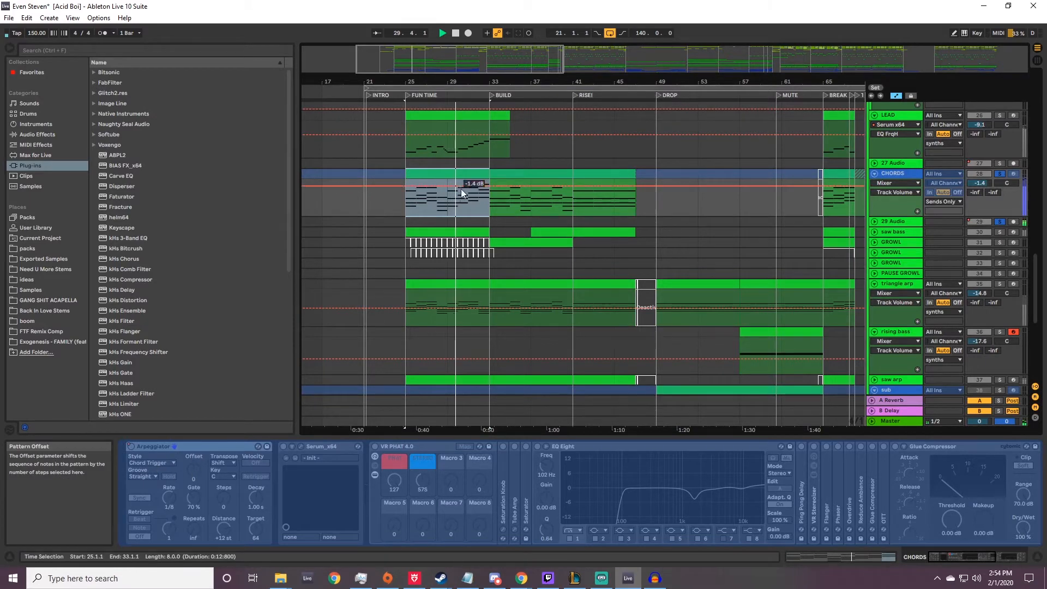
click(496, 221)
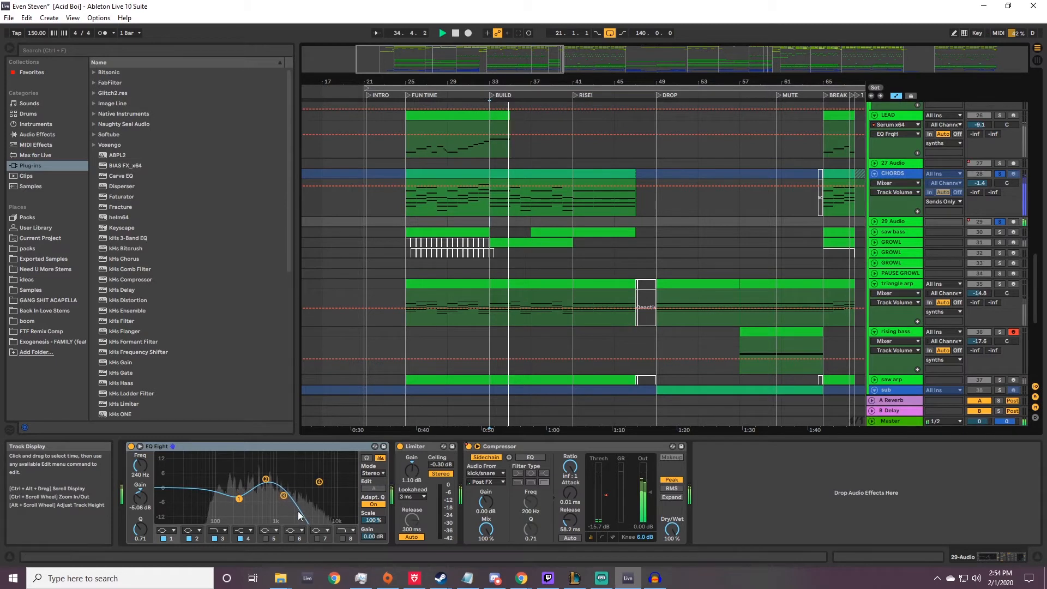
click(572, 226)
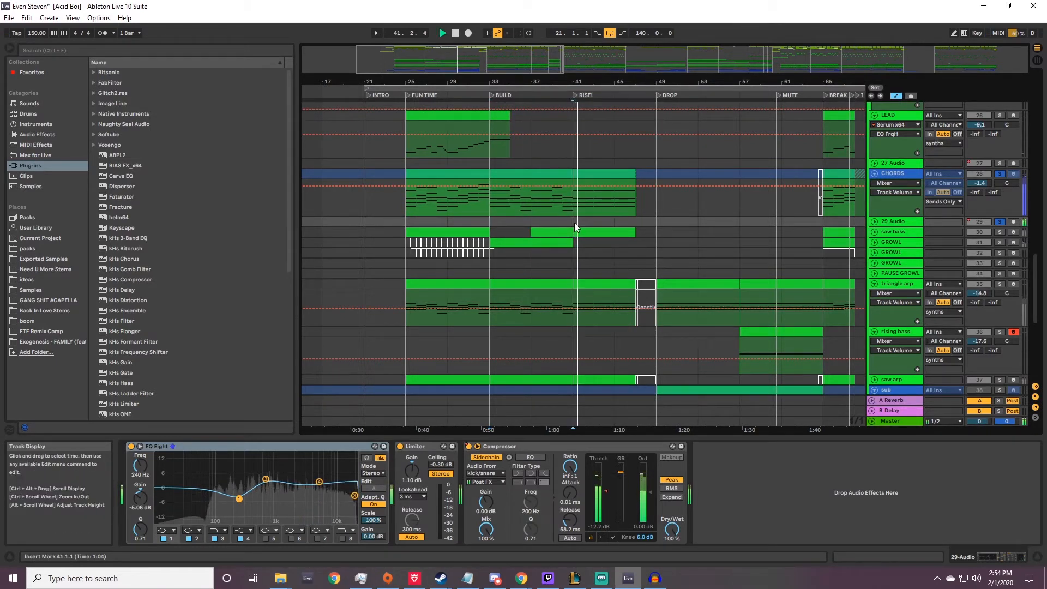
key(space)
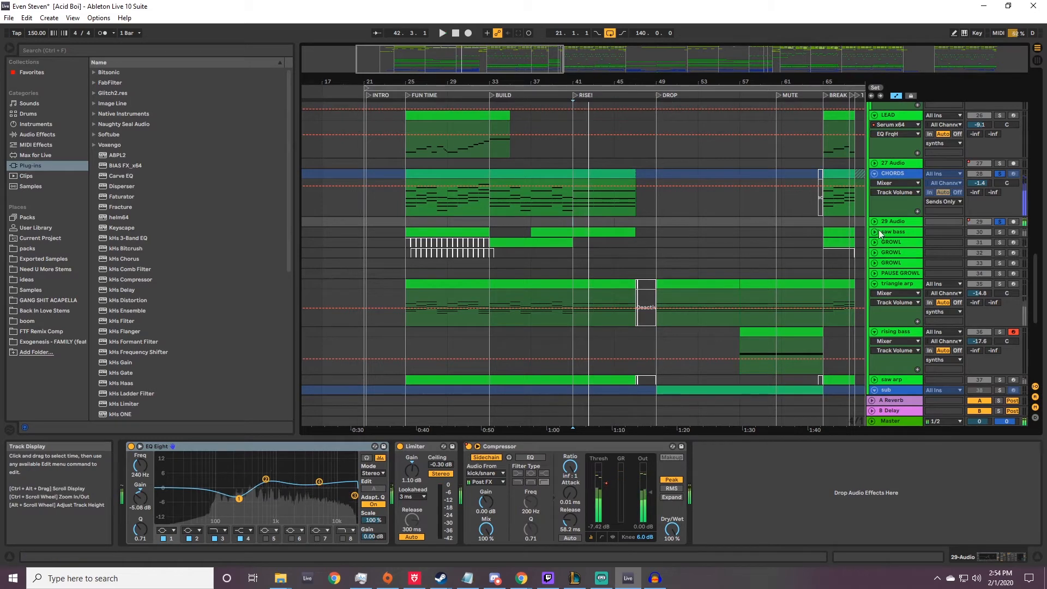
Unfold the saw bass track and compare its FUN TIME clip with the CHORDS clip above it.
click(874, 231)
scroll(654, 218, down, 1)
click(441, 179)
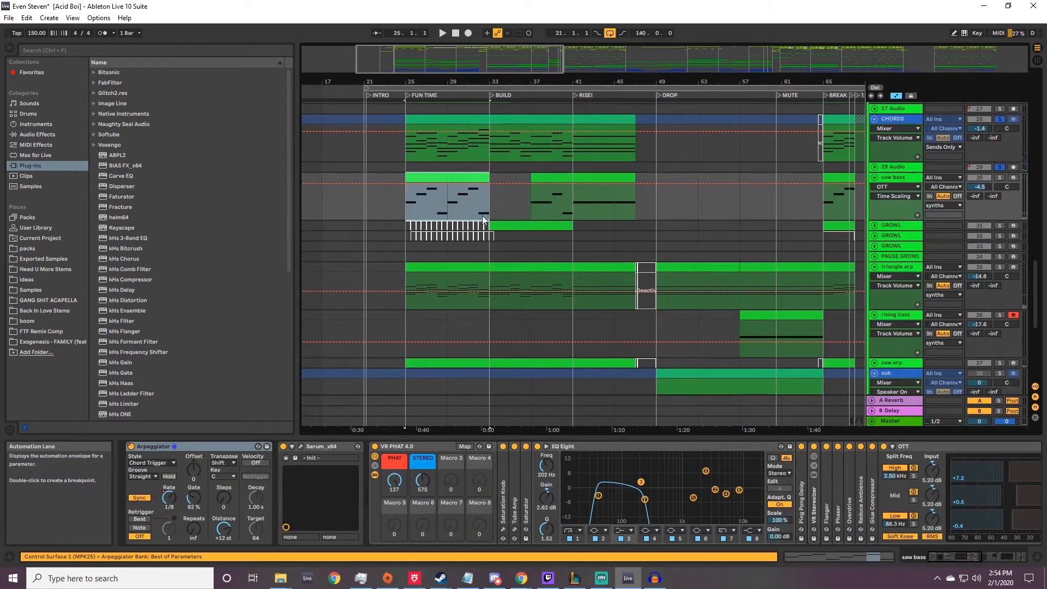
scroll(466, 195, up, 1)
click(411, 163)
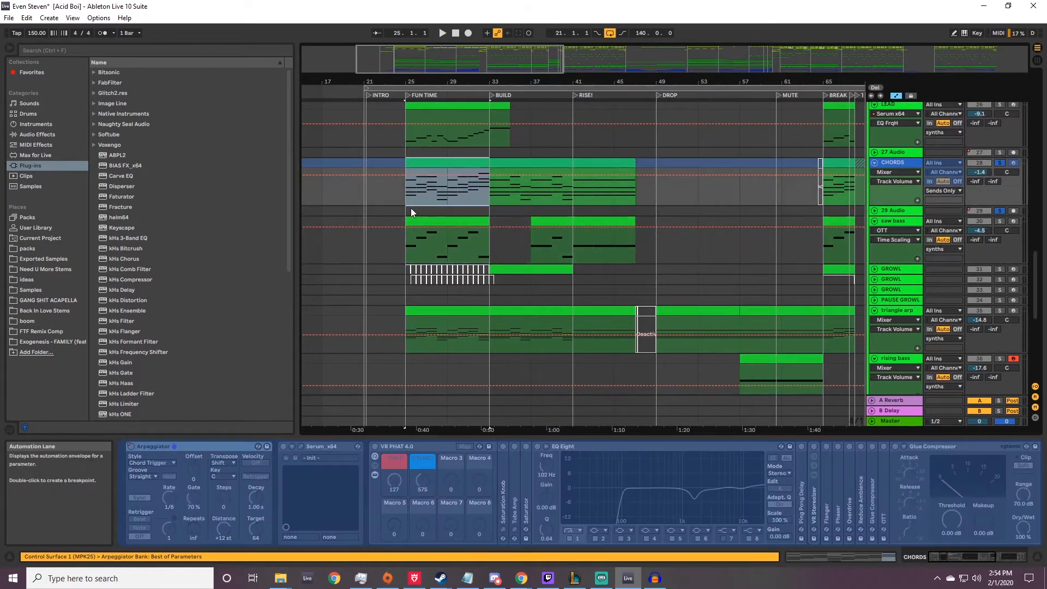
Audition the saw bass FUN TIME clip in solo and look at its VR PHAT 4.0 device.
click(418, 218)
click(417, 220)
click(1000, 221)
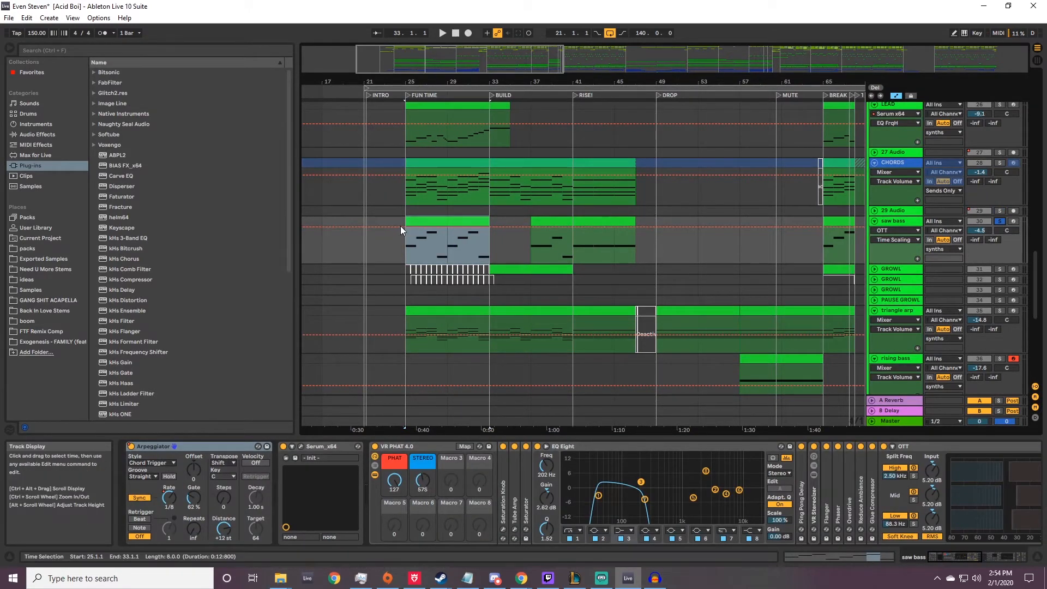
key(space)
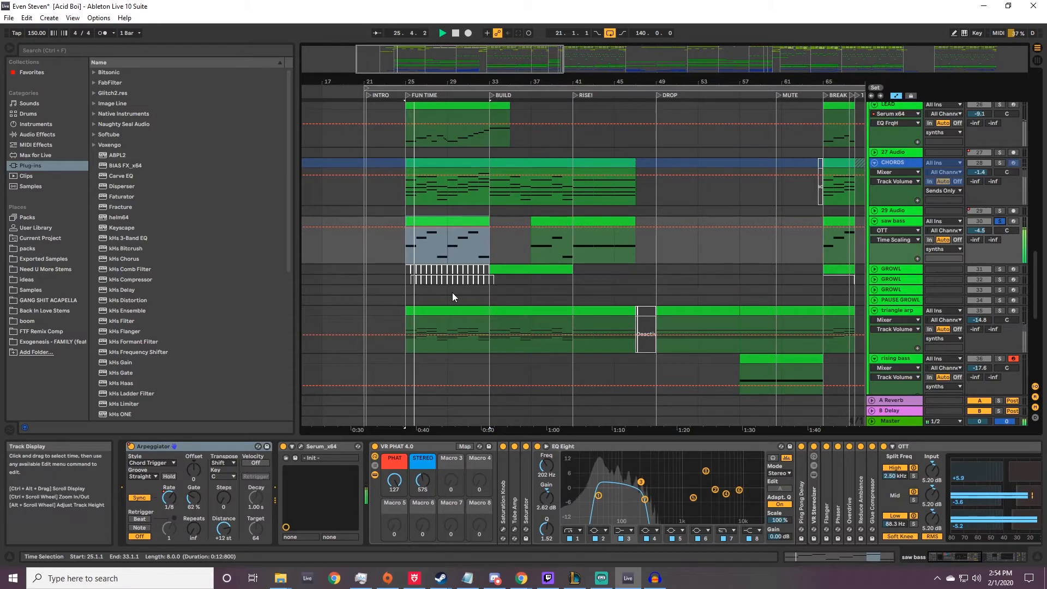
key(space)
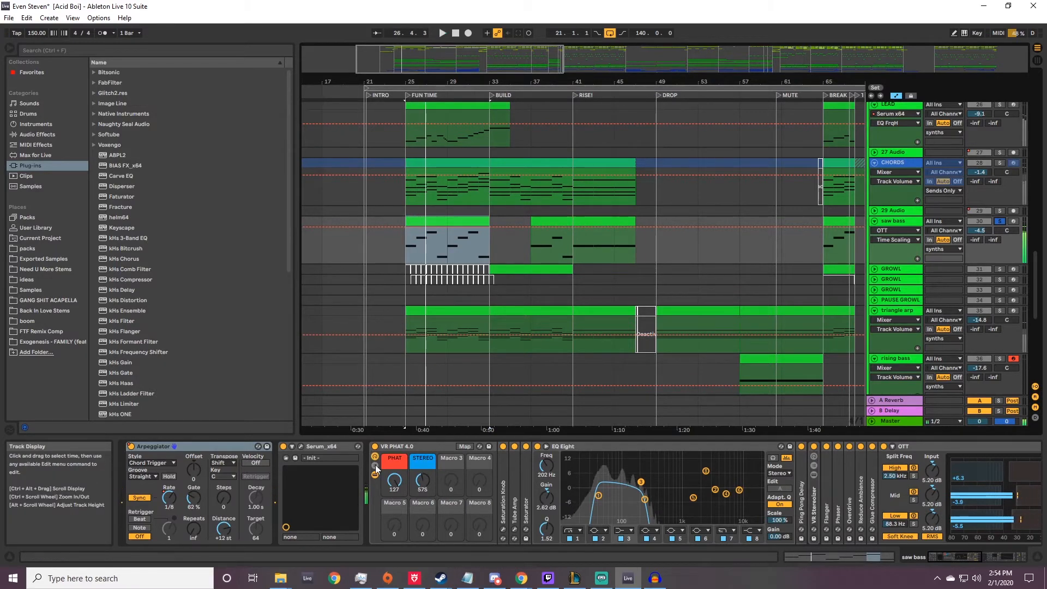
click(418, 447)
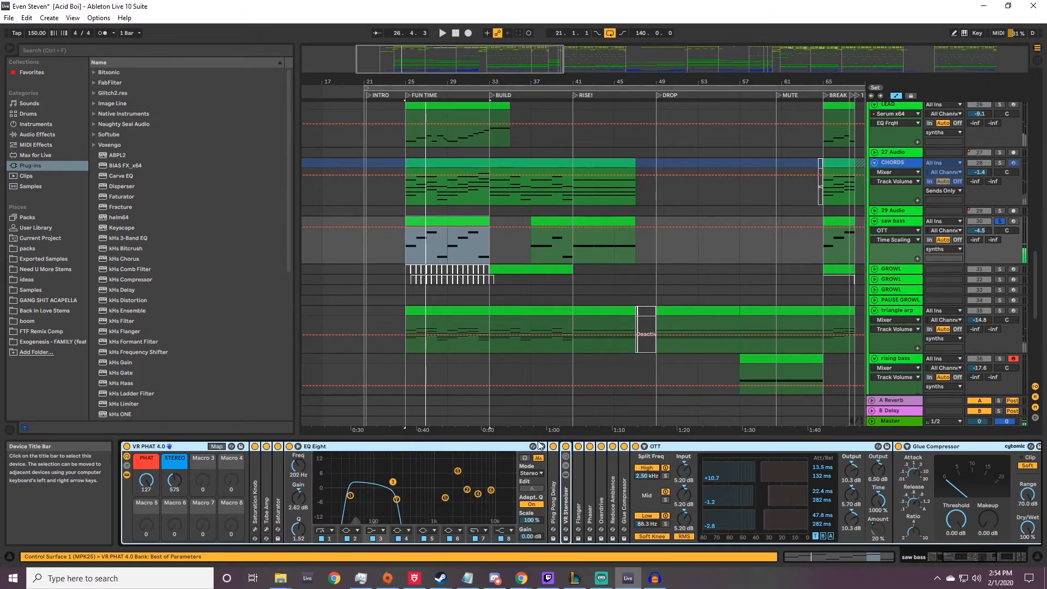
double_click(173, 446)
Audition the first GROWL track's BUILD clip in solo, ending with solo off and playback stopped.
click(514, 267)
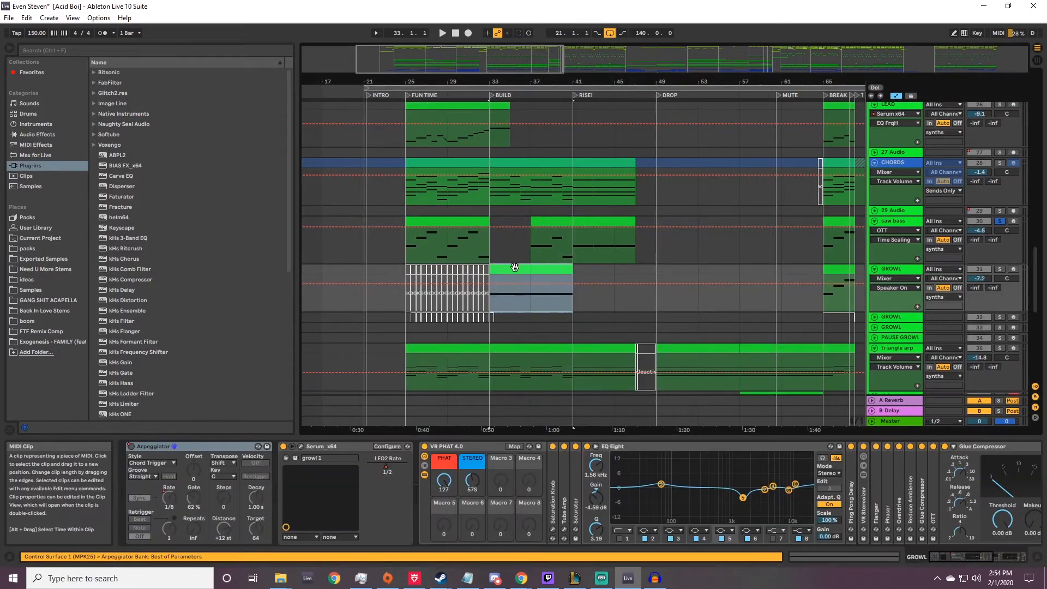
click(1000, 269)
key(space)
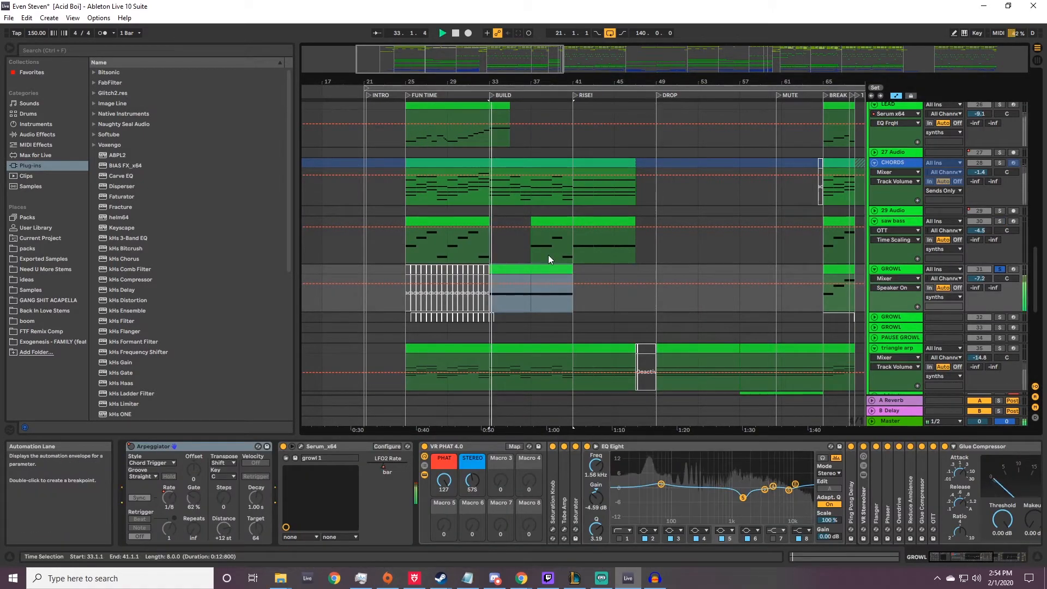
drag(577, 78, 545, 61)
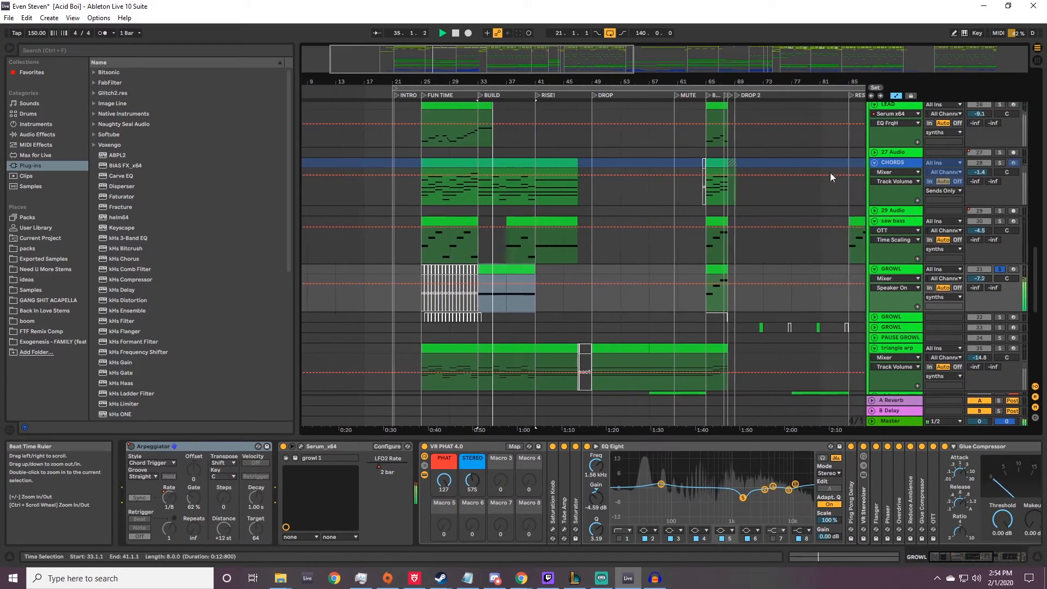
click(1000, 270)
key(space)
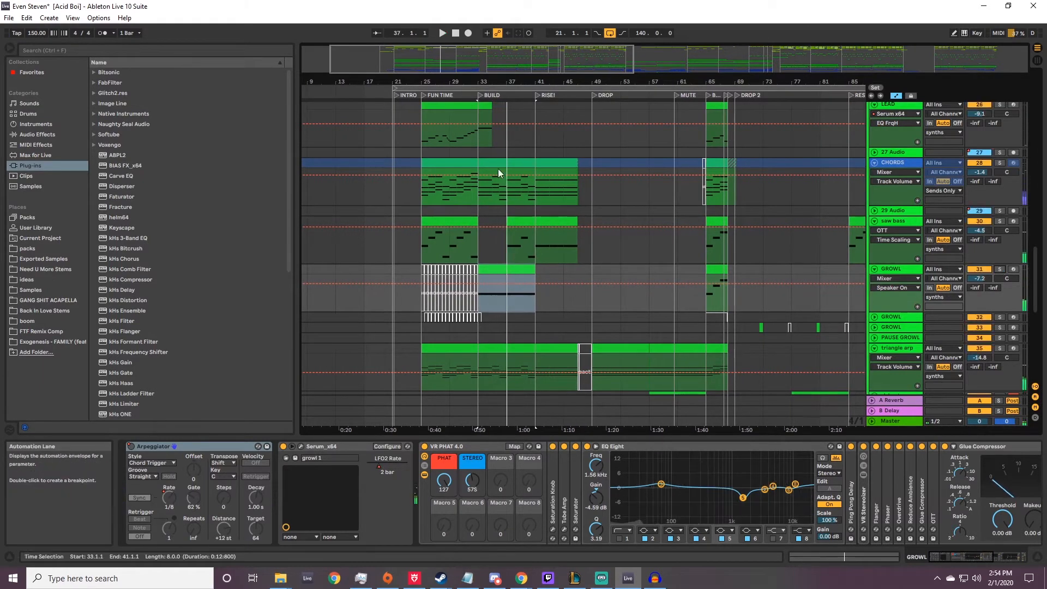
click(513, 286)
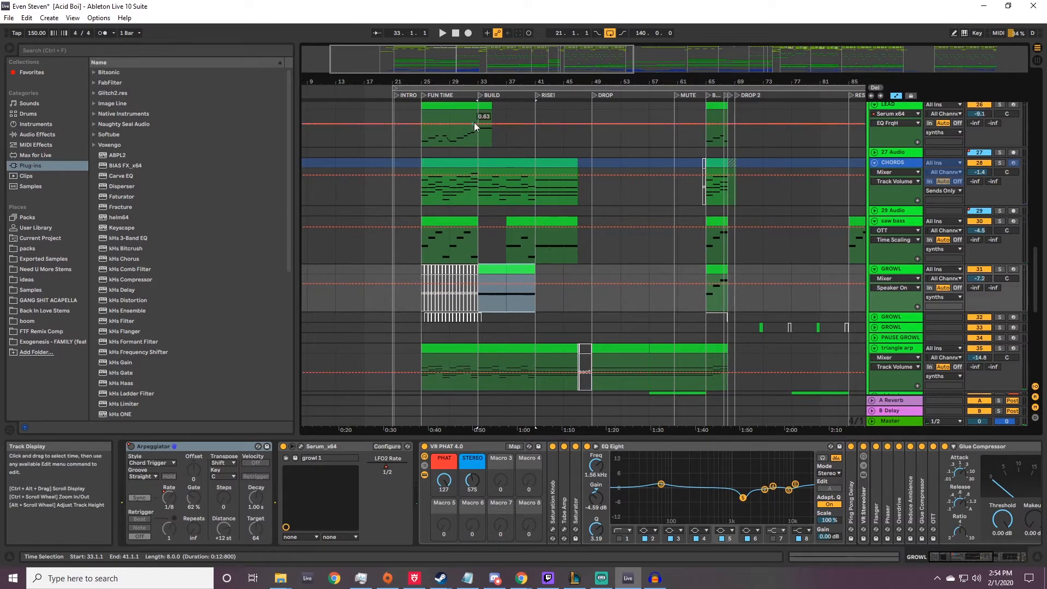
Audition the triangle arp track's FUN TIME clip in solo.
scroll(528, 283, down, 2)
click(449, 311)
click(998, 301)
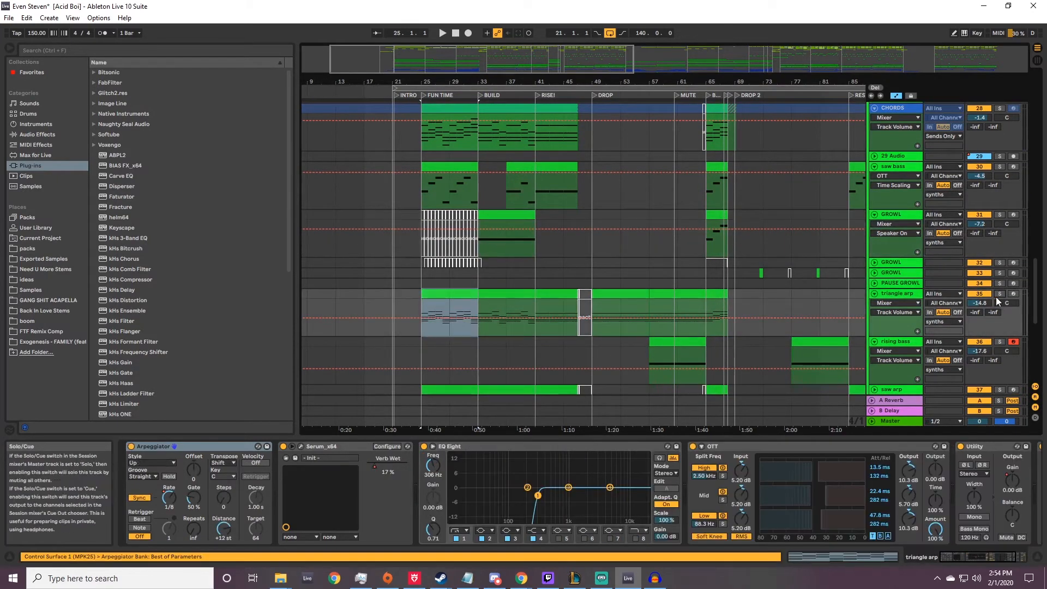
scroll(633, 243, down, 3)
key(space)
scroll(629, 240, down, 2)
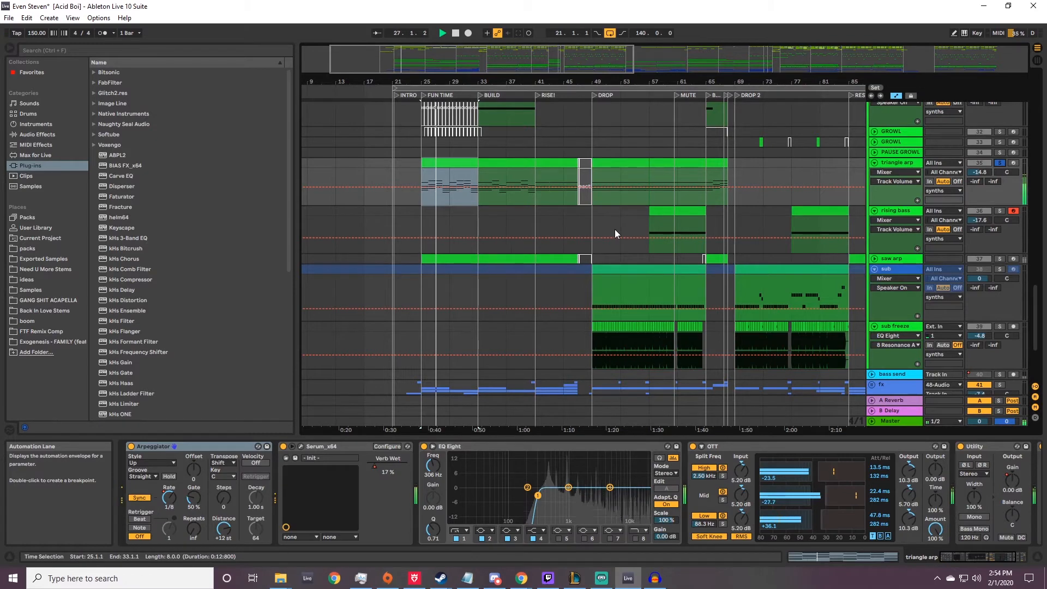
key(space)
Unfold the saw arp track and audition its FUN TIME clip, ending with its solo off.
click(874, 259)
scroll(780, 218, down, 2)
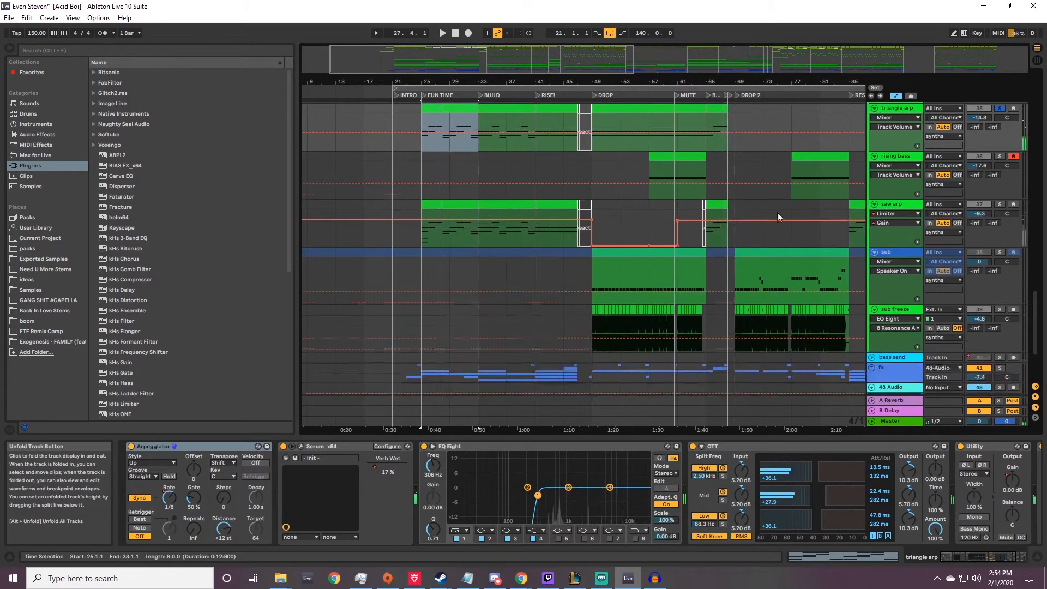
click(444, 204)
key(space)
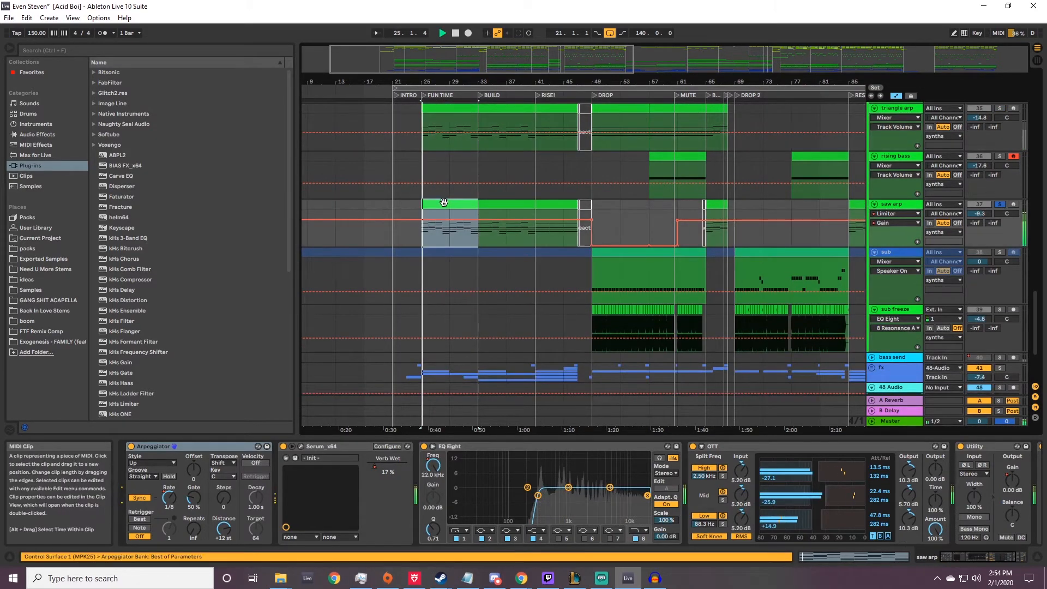
click(999, 206)
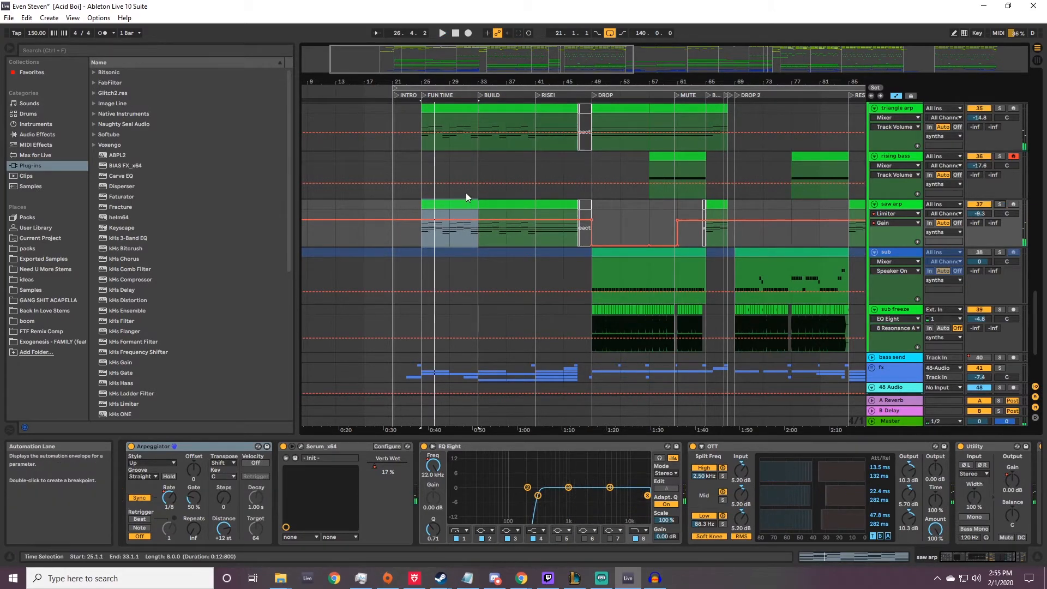
Unfold the fx group to show its tracks around the INTRO to DROP sections, and solo the group.
scroll(465, 198, up, 2)
scroll(461, 187, down, 1)
scroll(460, 186, down, 3)
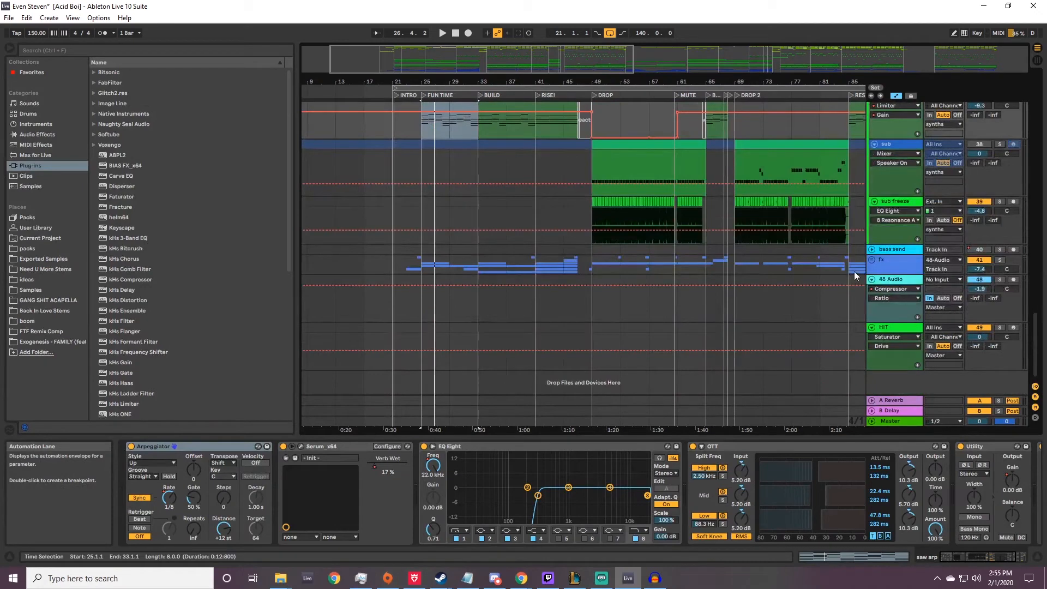
click(871, 260)
click(885, 231)
scroll(647, 222, down, 4)
scroll(463, 183, up, 1)
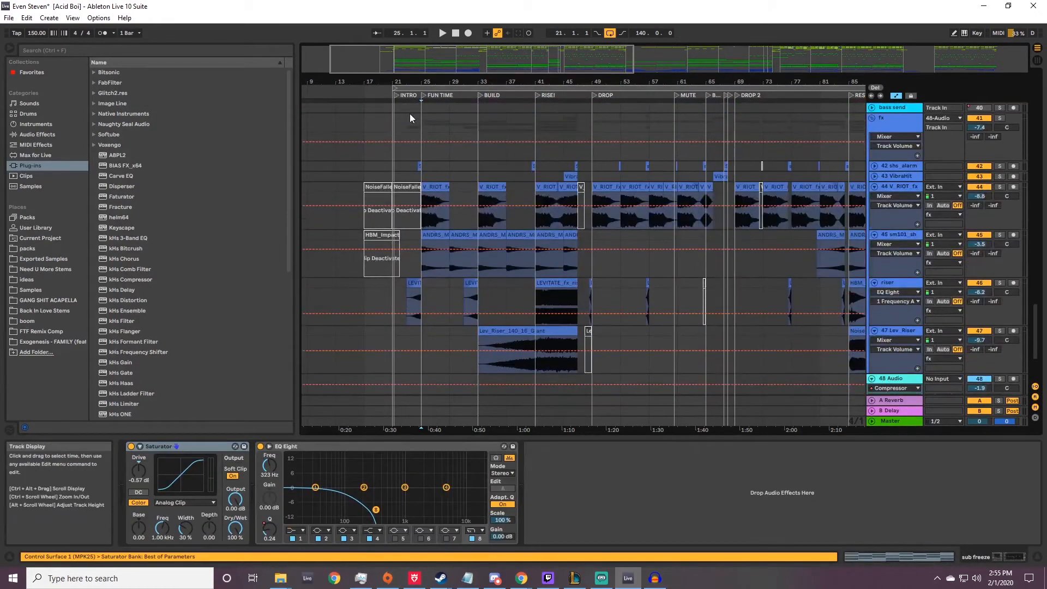
scroll(441, 180, up, 3)
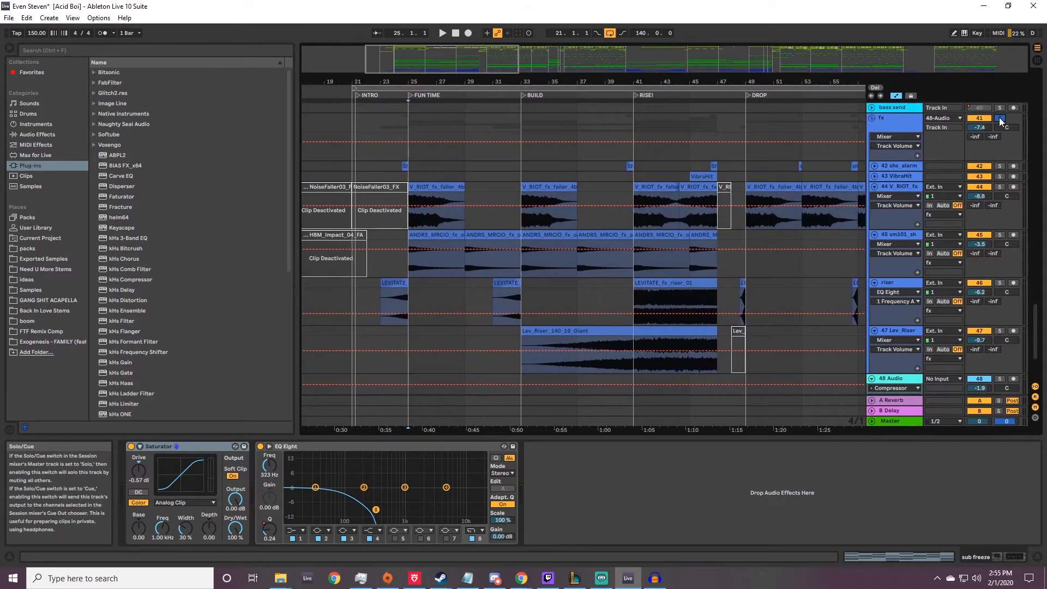
Audition the fx group from the middle of FUN TIME into BUILD, ending with its solo off and playback stopped.
click(417, 166)
key(space)
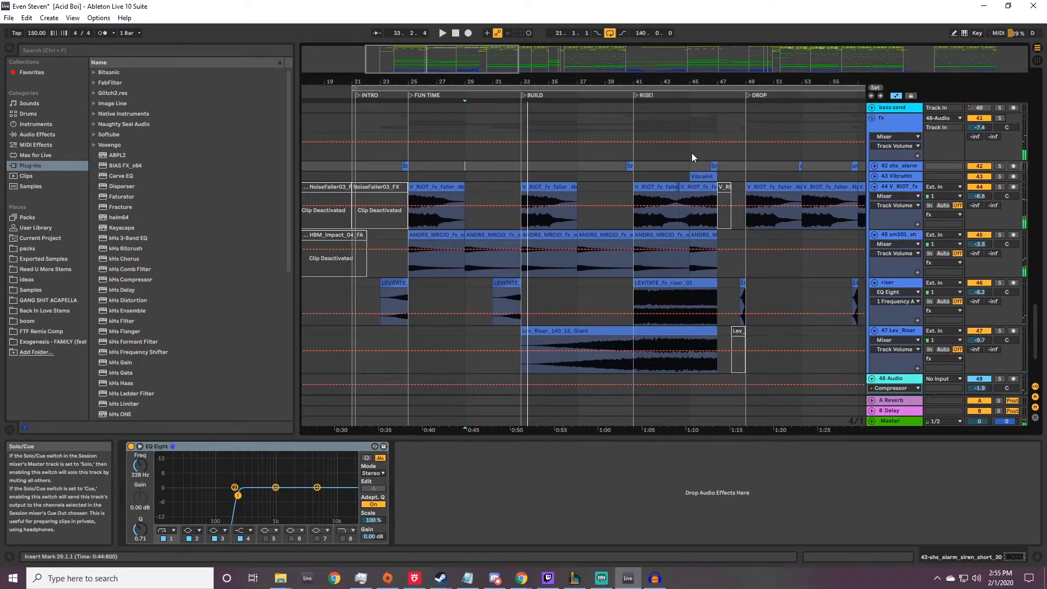
Show the notes of the kick/snare and hats clips in FUN TIME, play them briefly, and unfold the hats track.
scroll(692, 157, up, 3)
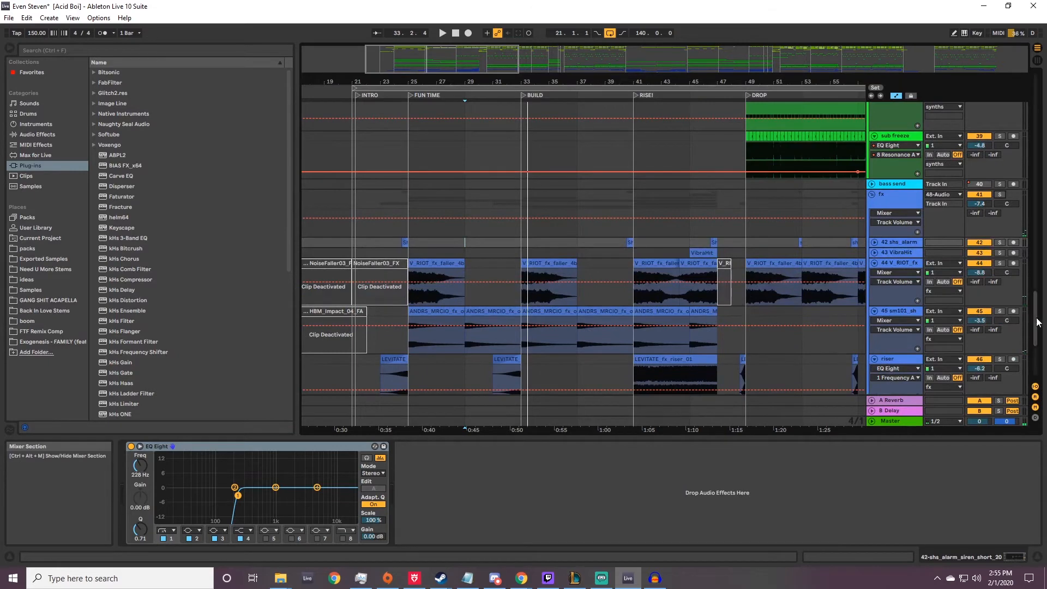
drag(1037, 297, 1014, 69)
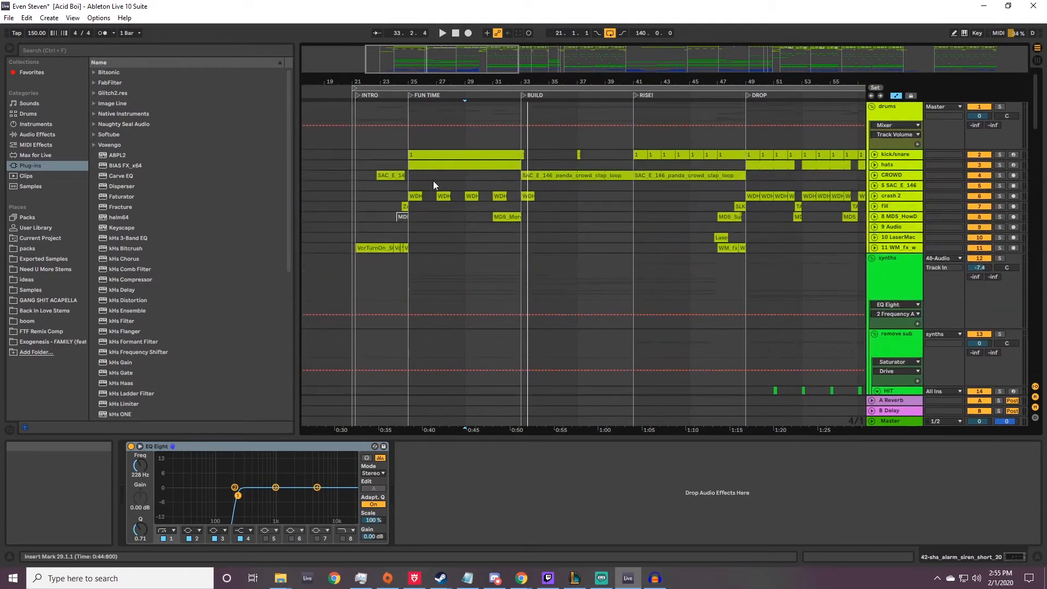
click(433, 164)
click(432, 155)
click(835, 556)
key(space)
click(432, 165)
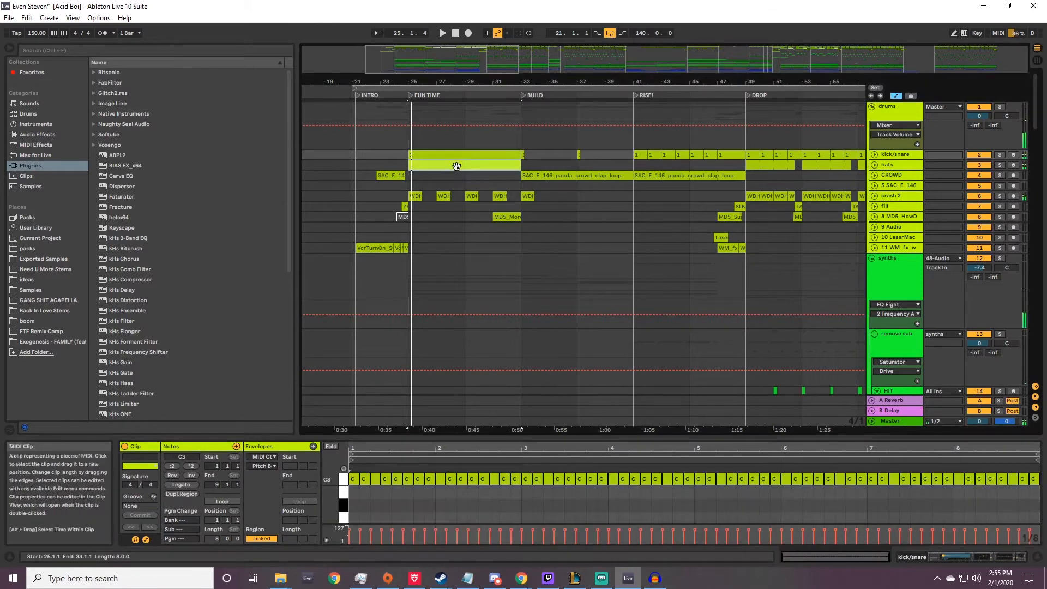
click(874, 165)
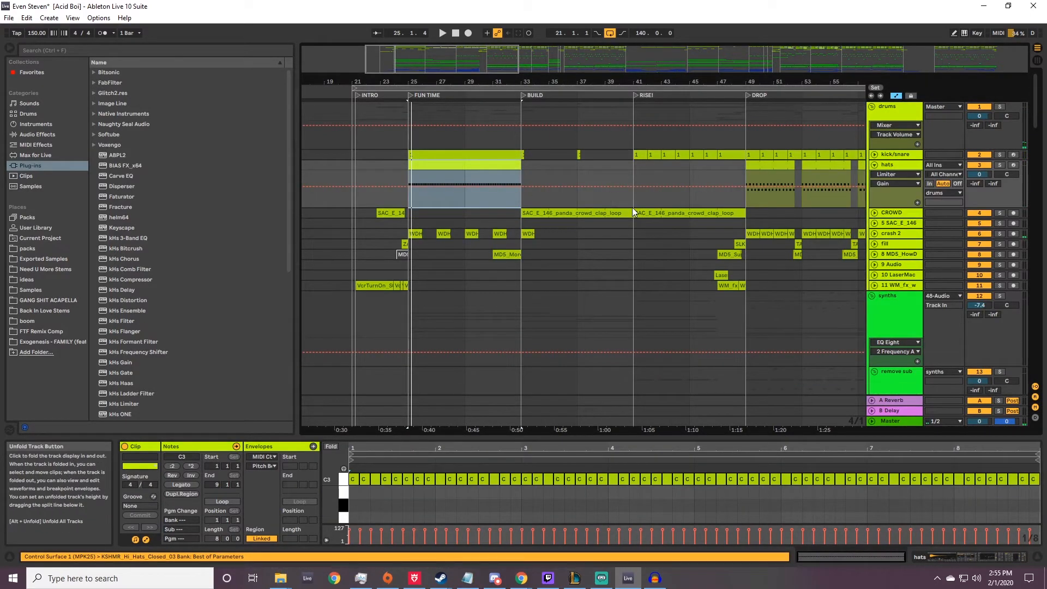
Select the first FUN TIME crash clip and show the waveform of the MD5_MoreEnergy sample before BUILD.
scroll(479, 177, down, 1)
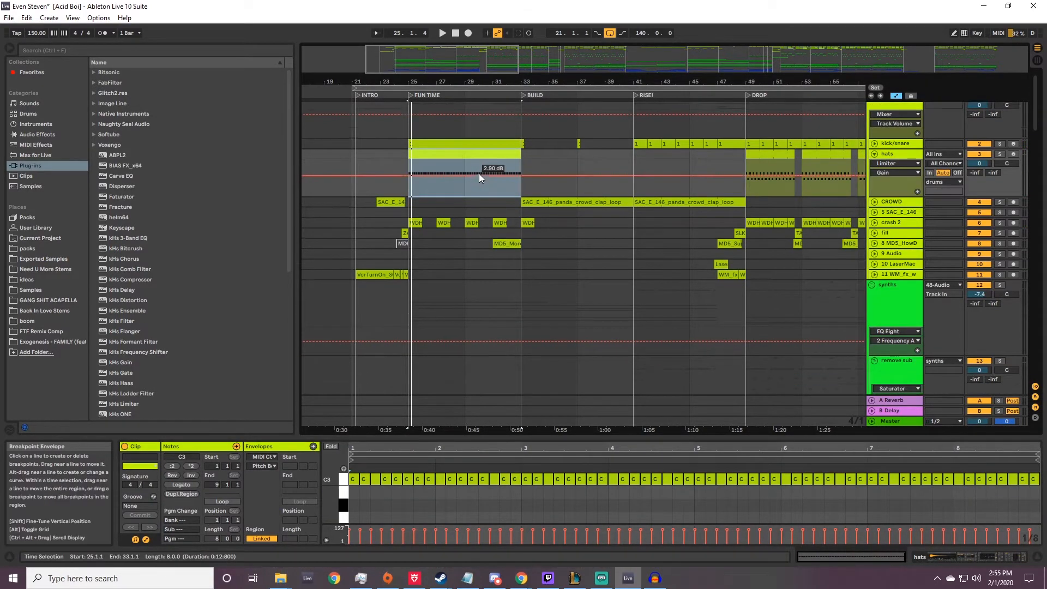
scroll(480, 179, down, 1)
click(416, 212)
click(505, 233)
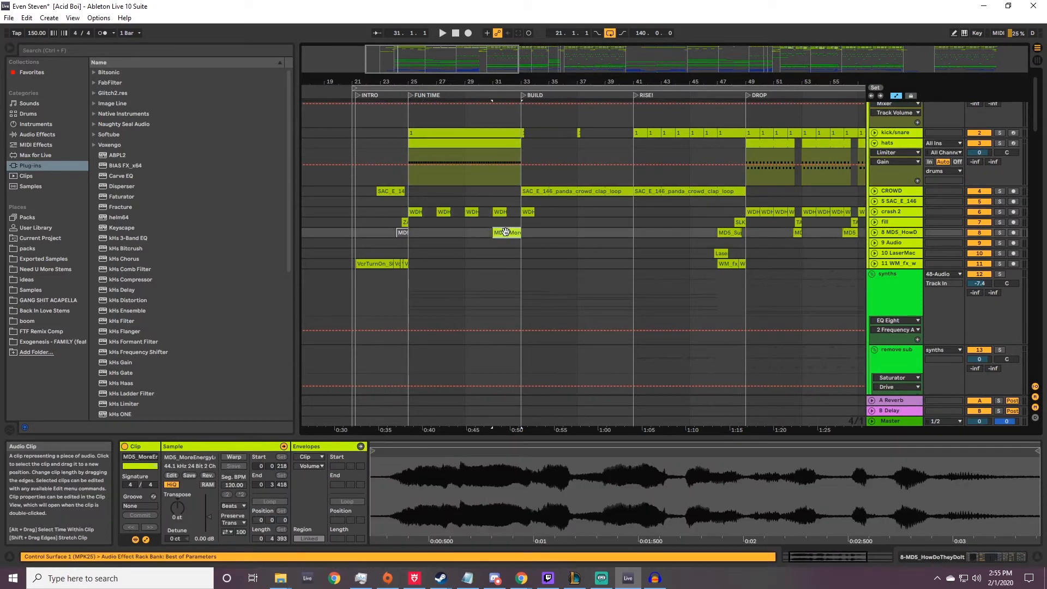
Play the FUN TIME section from the start of its kick/snare clip.
key(minus)
key(minus)
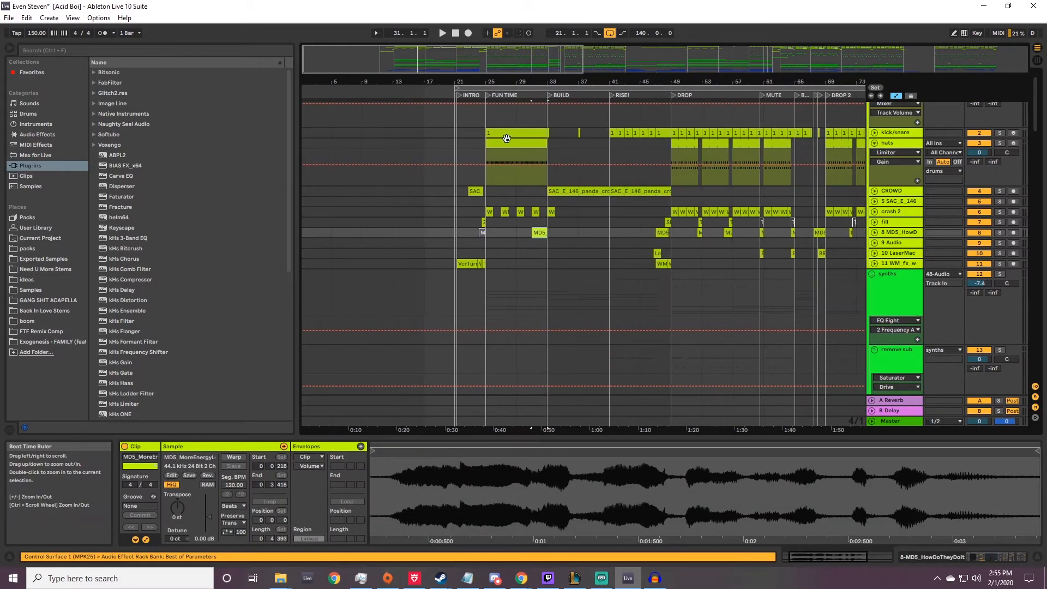
click(507, 132)
key(space)
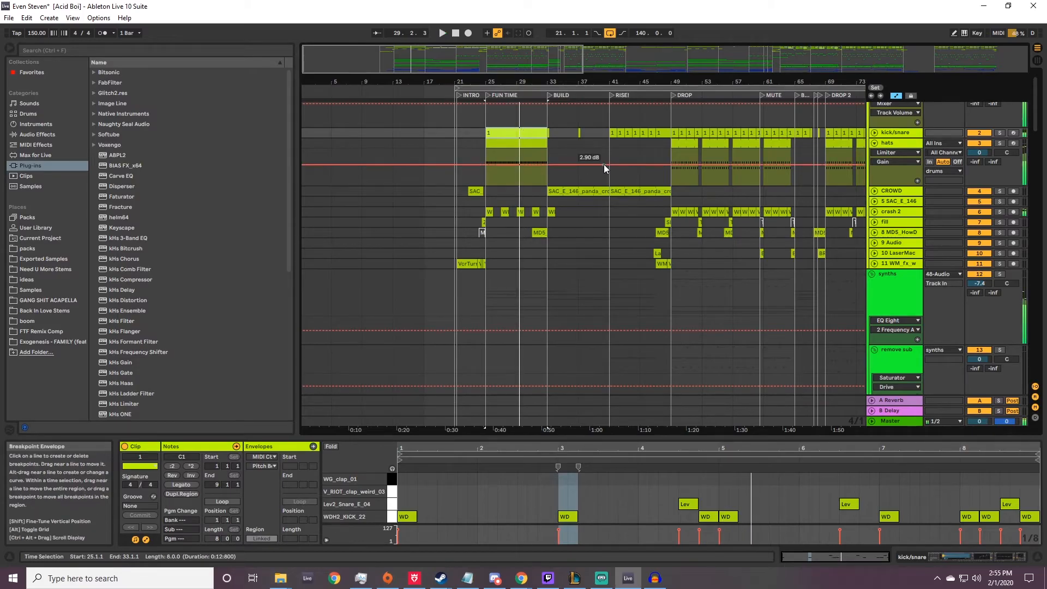
Audition the CROWD track's panda_crowd_clap_loop clip in BUILD in solo.
drag(567, 81, 567, 131)
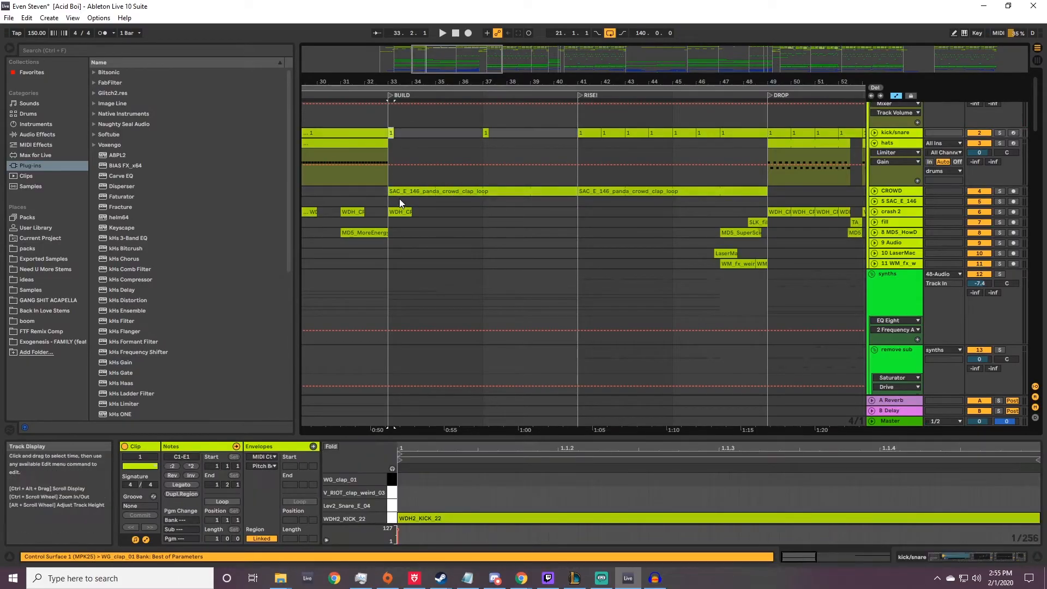
click(609, 193)
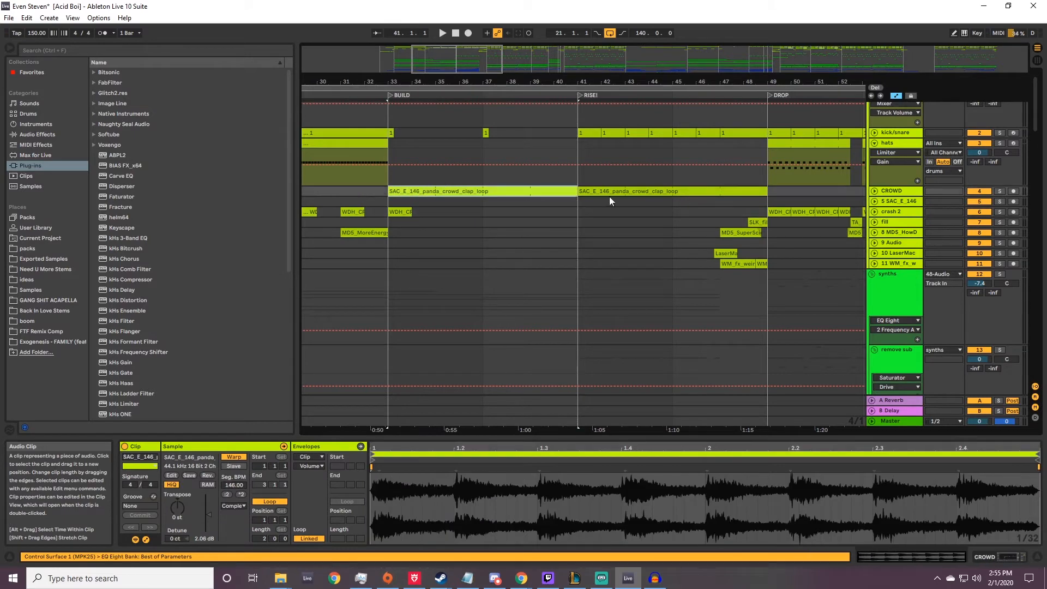
click(1002, 193)
key(space)
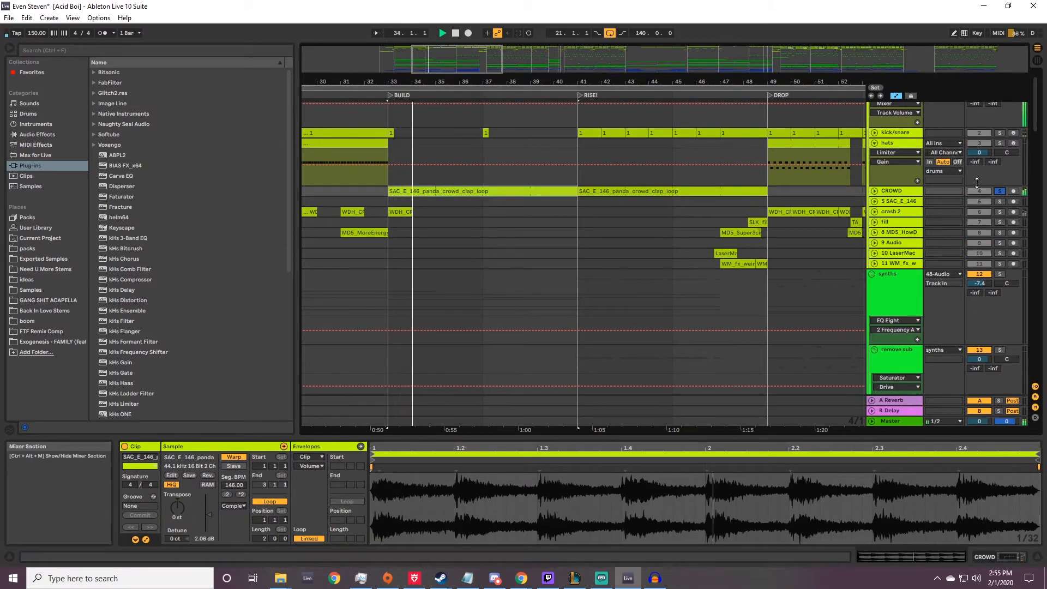
Play the arrangement from bar 37 within the Lev_Riser_140_16_Giant clip, with the fx solos off.
scroll(1011, 218, down, 15)
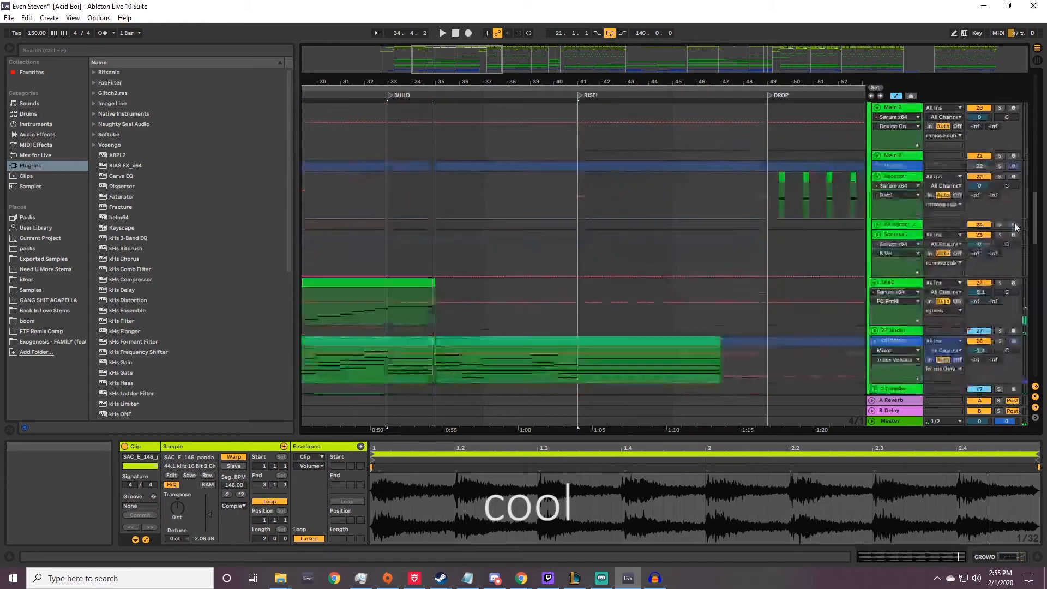
scroll(1011, 258, down, 12)
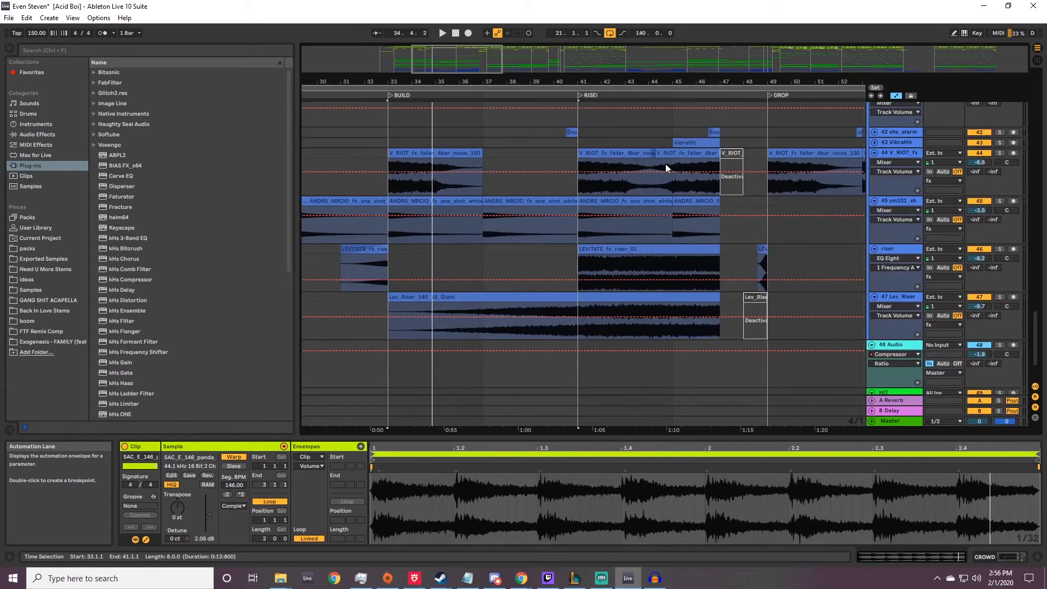
click(1000, 296)
scroll(907, 253, up, 3)
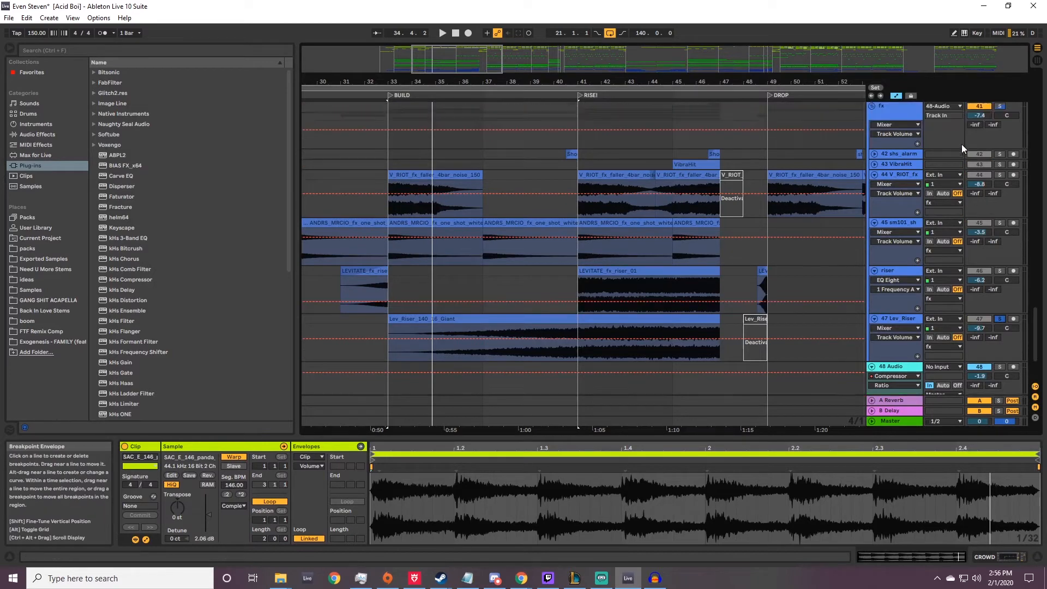
click(1000, 139)
scroll(550, 281, down, 3)
click(523, 309)
key(space)
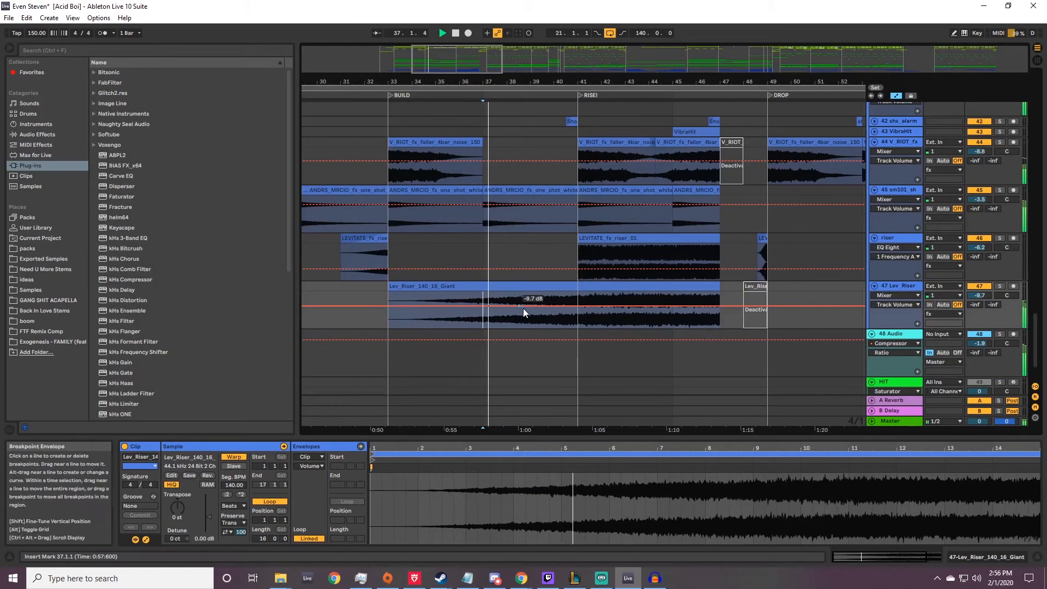
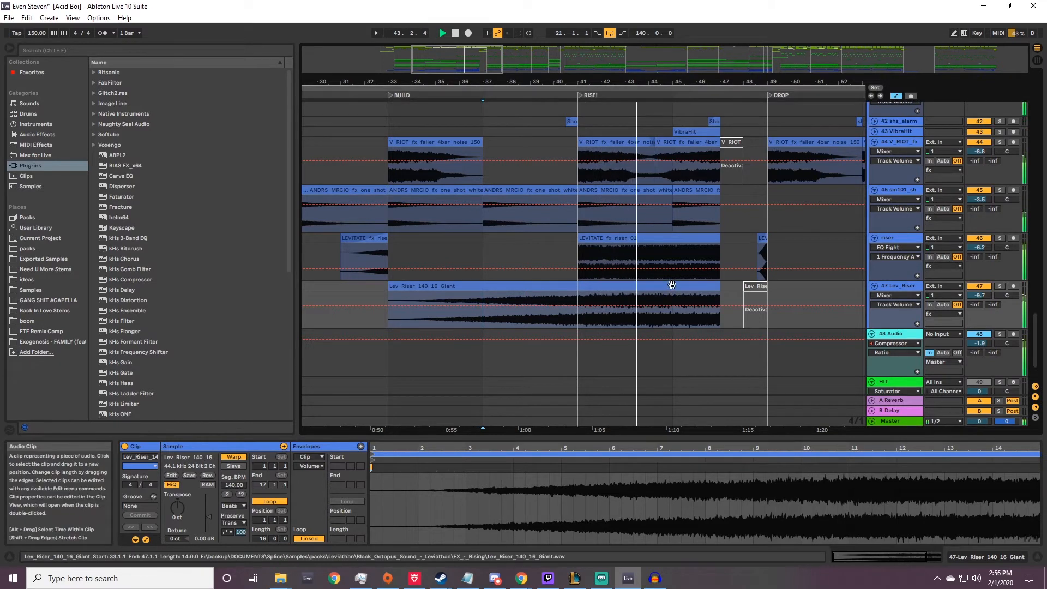
Audition the Main synth track's RISE! clips in solo with its device chain shown.
scroll(723, 281, up, 1)
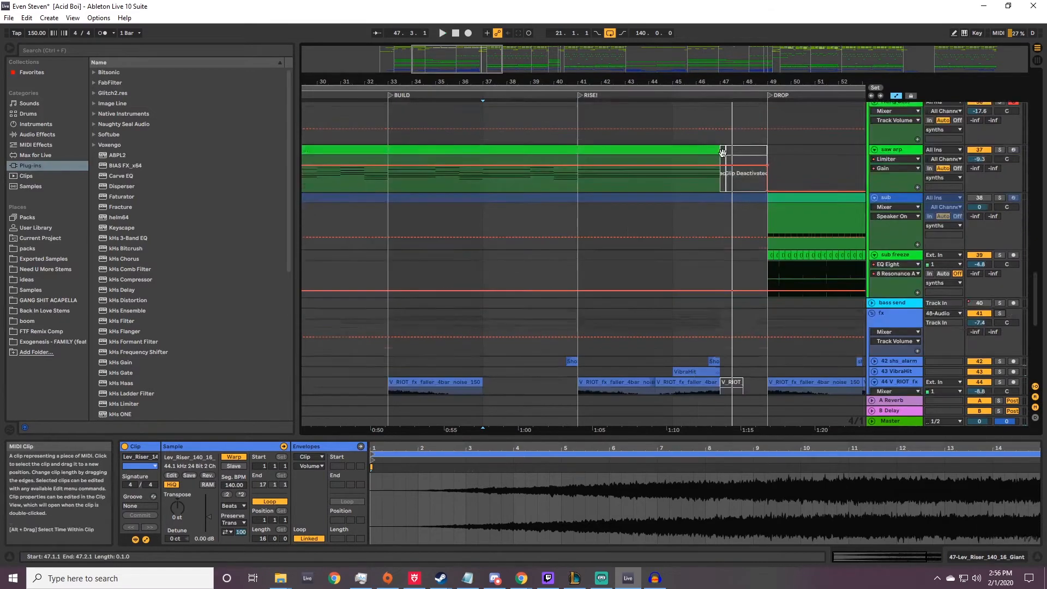
scroll(722, 154, up, 6)
scroll(692, 213, up, 10)
scroll(693, 217, down, 3)
scroll(692, 216, right, 3)
scroll(431, 176, up, 3)
click(448, 202)
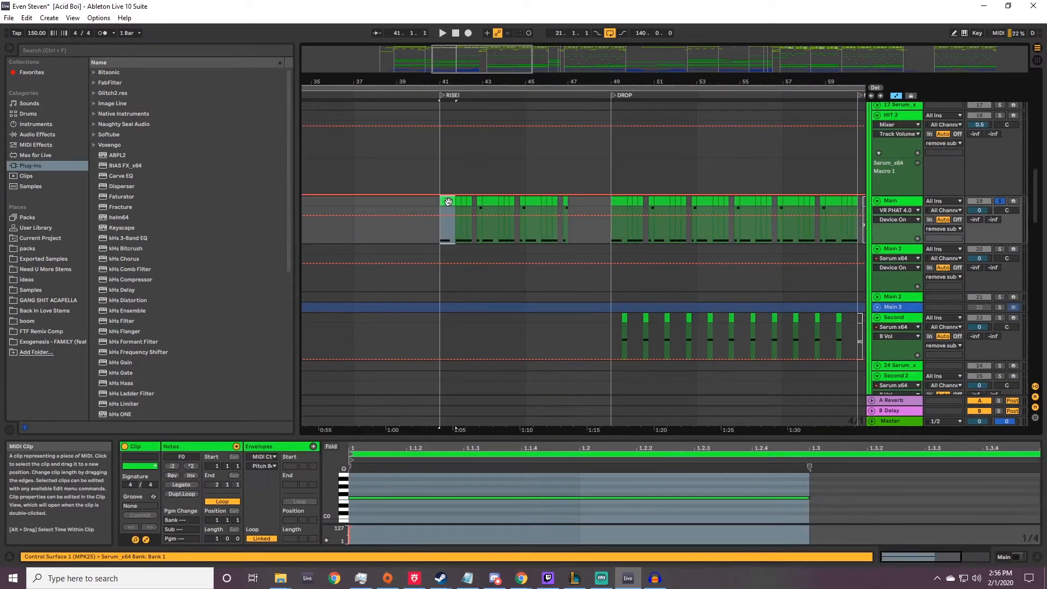
click(1017, 557)
key(space)
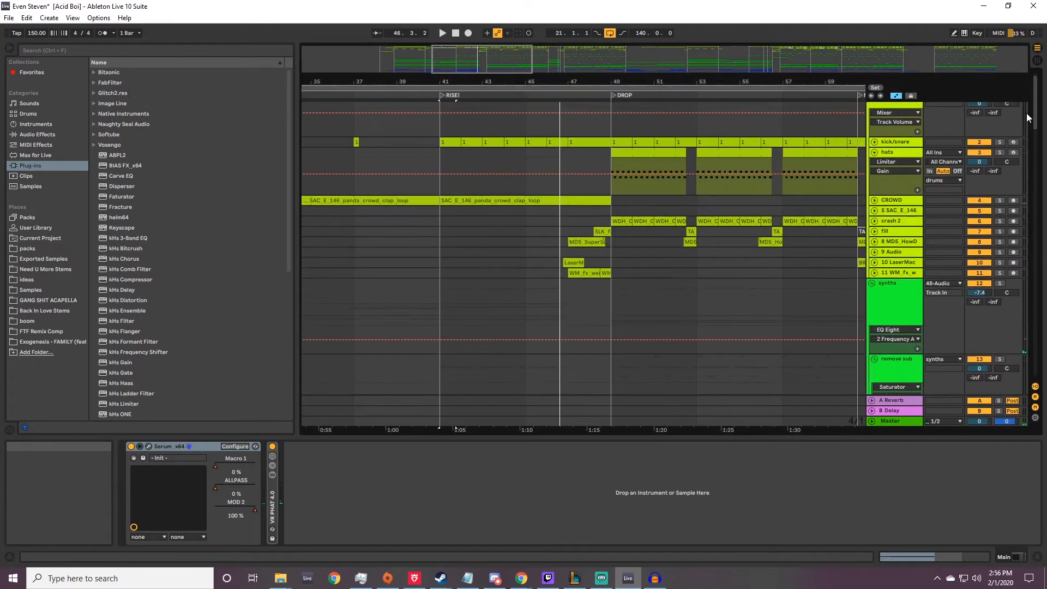
Consolidate the kick/snare clips of the RISE! section into one clip and show its notes.
drag(1029, 114, 1029, 109)
click(477, 212)
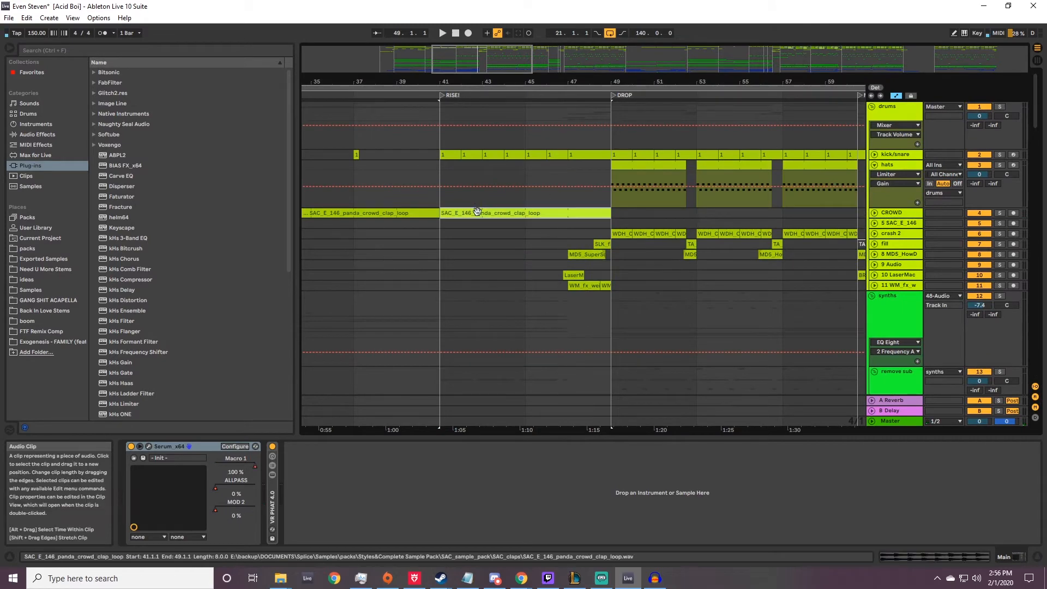
click(452, 154)
shift+click(589, 153)
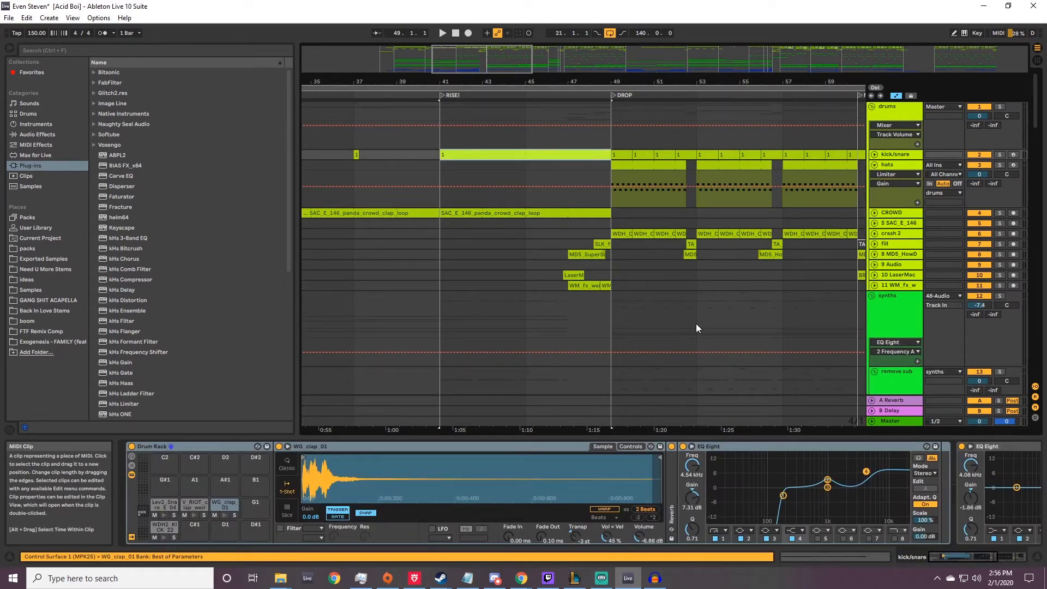
click(837, 557)
drag(410, 494, 926, 547)
click(819, 482)
Solo the tracks from crash 2 through 11 WM_fx and play them from the LaserMachineGun clip up to DROP.
scroll(584, 230, down, 3)
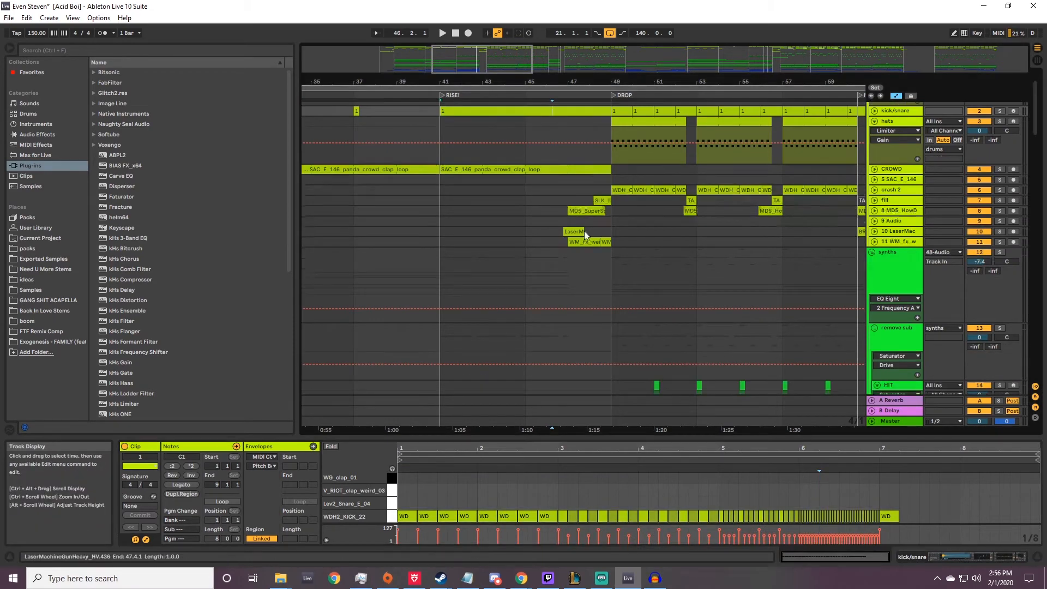
drag(592, 82, 588, 103)
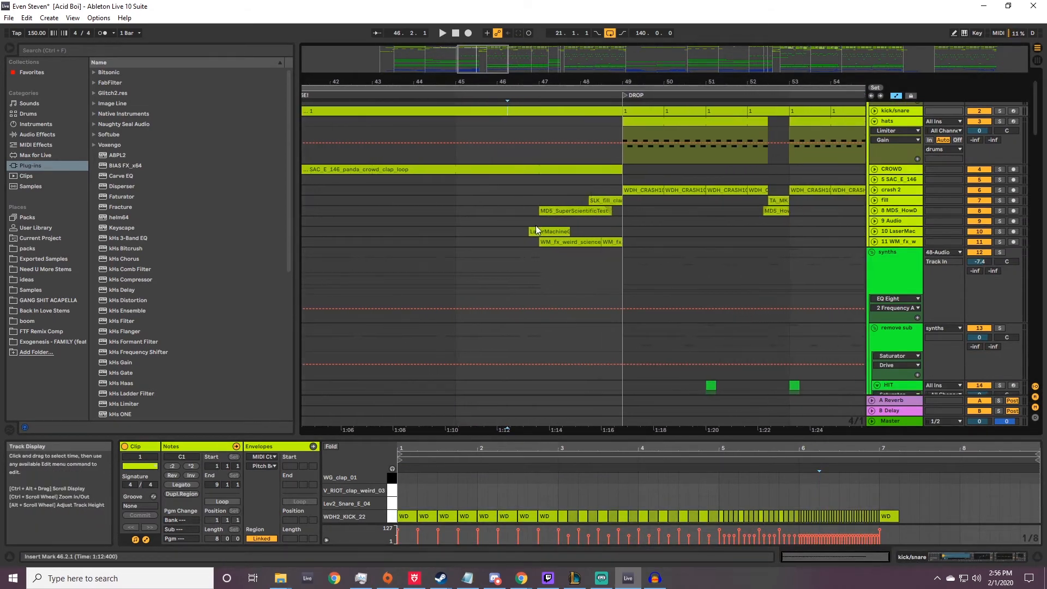
click(536, 231)
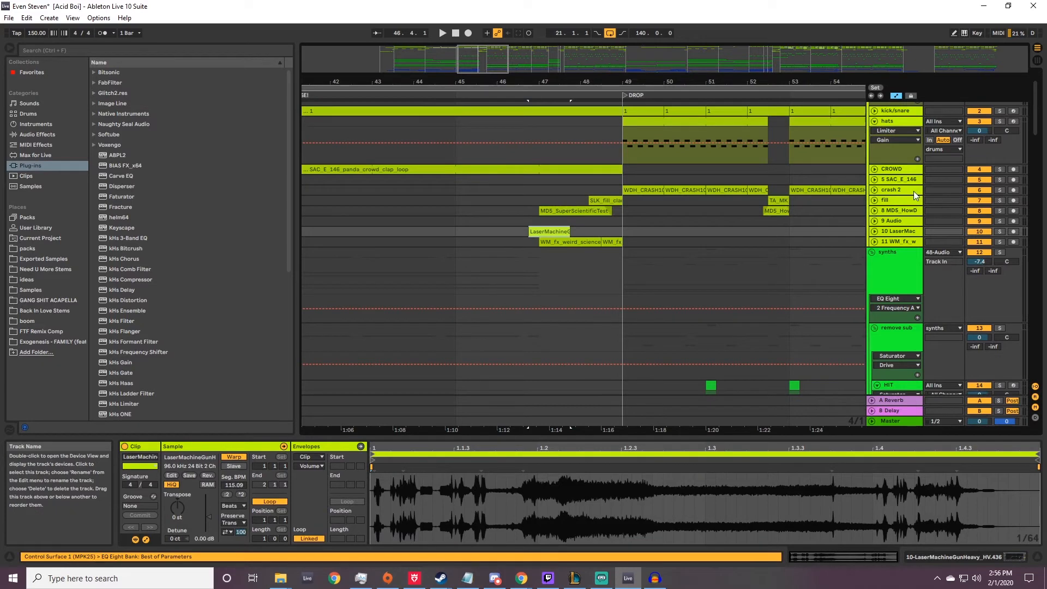
click(894, 190)
click(892, 242)
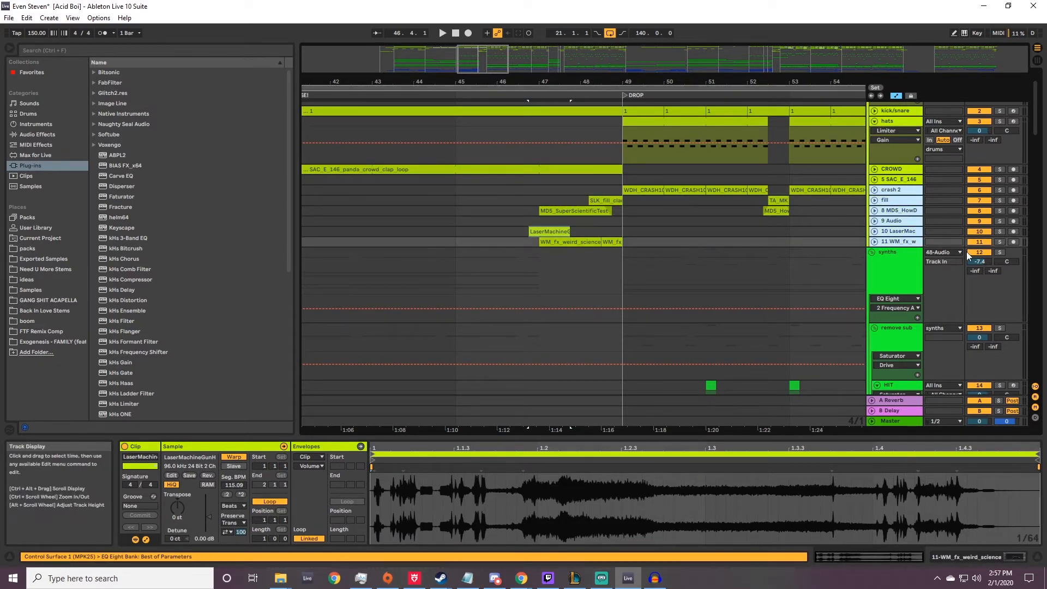
click(536, 231)
key(space)
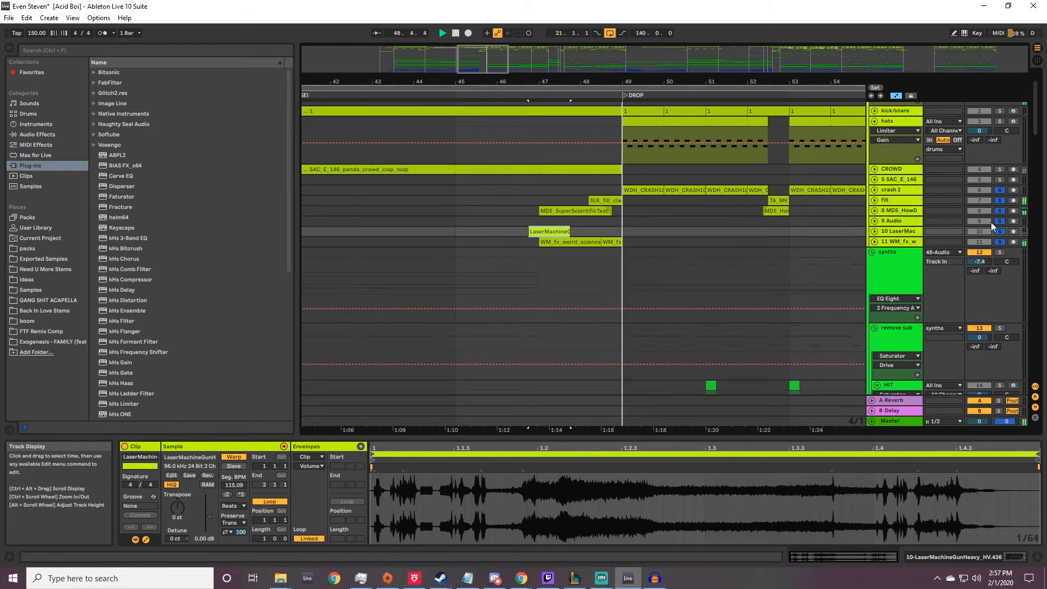
Unfold the fill and MD5_HowDo tracks and audition their clips just before DROP in solo.
key(space)
click(612, 210)
click(874, 200)
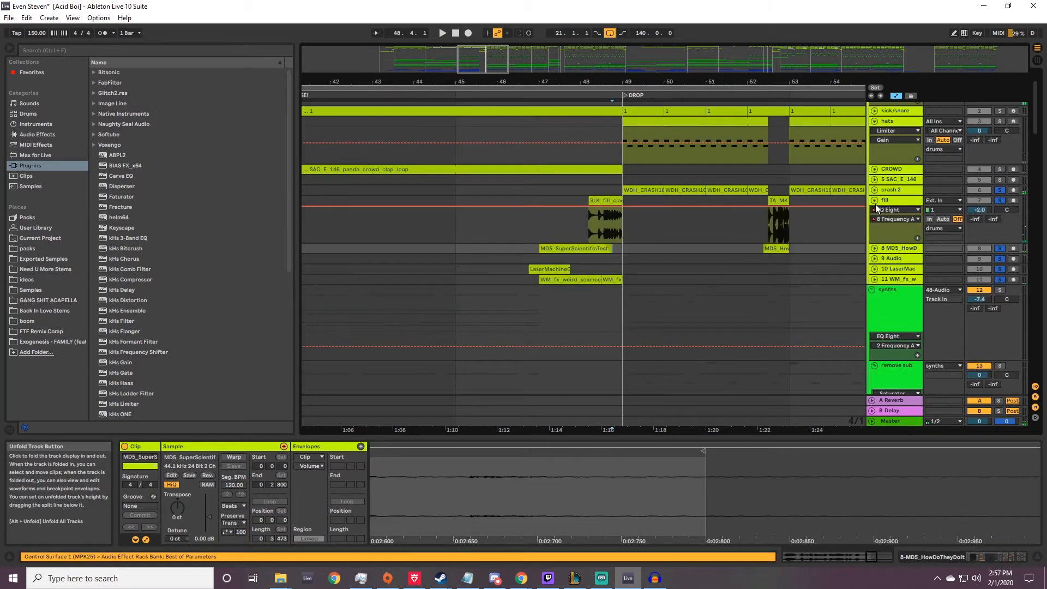
click(875, 249)
click(611, 200)
click(1000, 200)
click(1001, 200)
key(space)
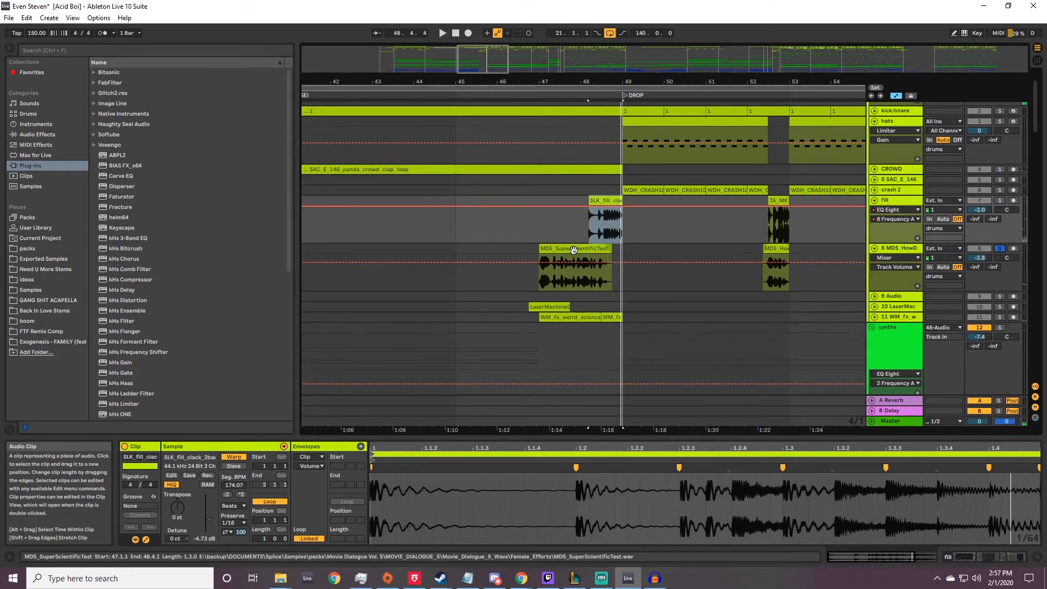
click(596, 248)
key(space)
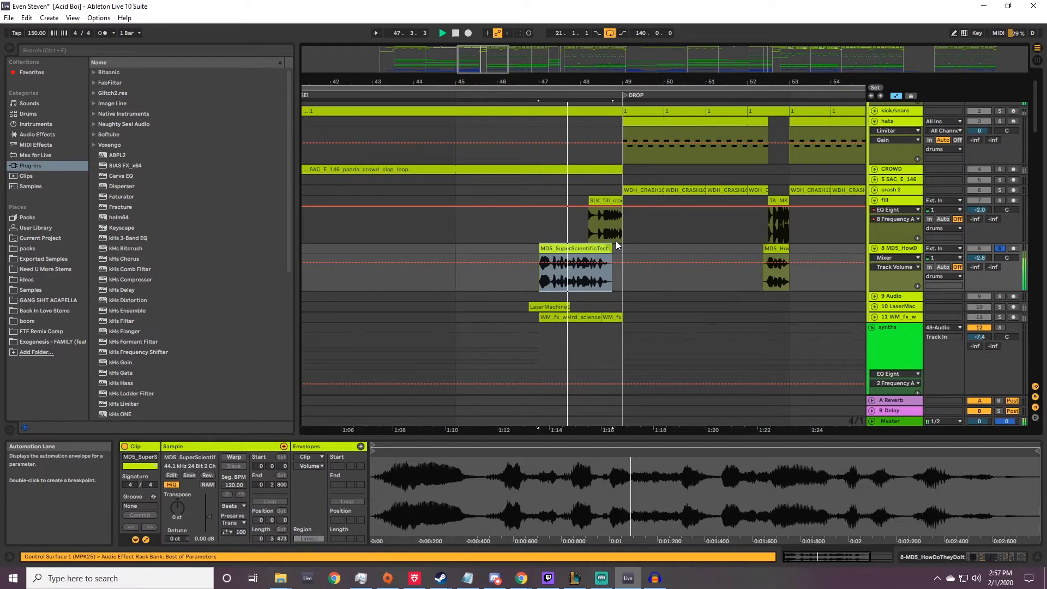
Unfold the LaserMac track and audition its LaserMachineGun clip in solo.
click(999, 307)
click(890, 306)
click(873, 307)
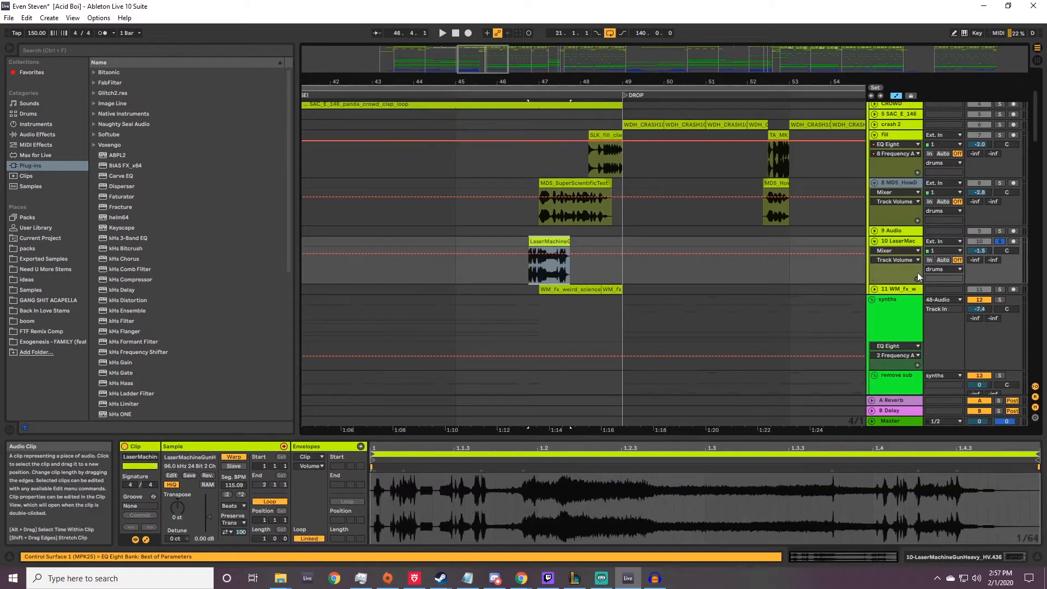
key(space)
key(space)
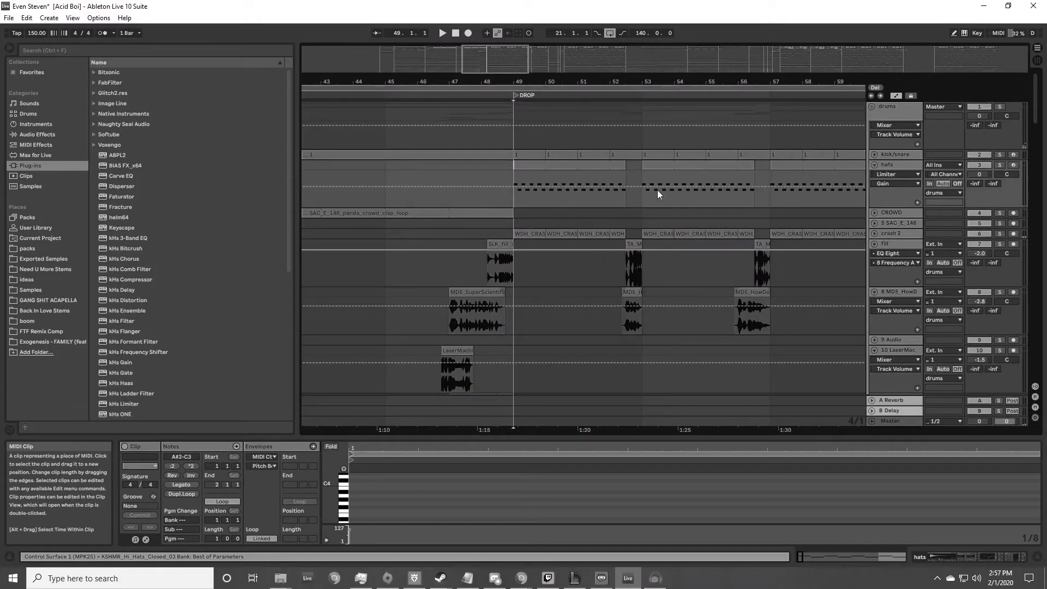
Play the REST section from the start of its saw bass clip.
drag(617, 80, 481, 21)
drag(1034, 111, 1022, 207)
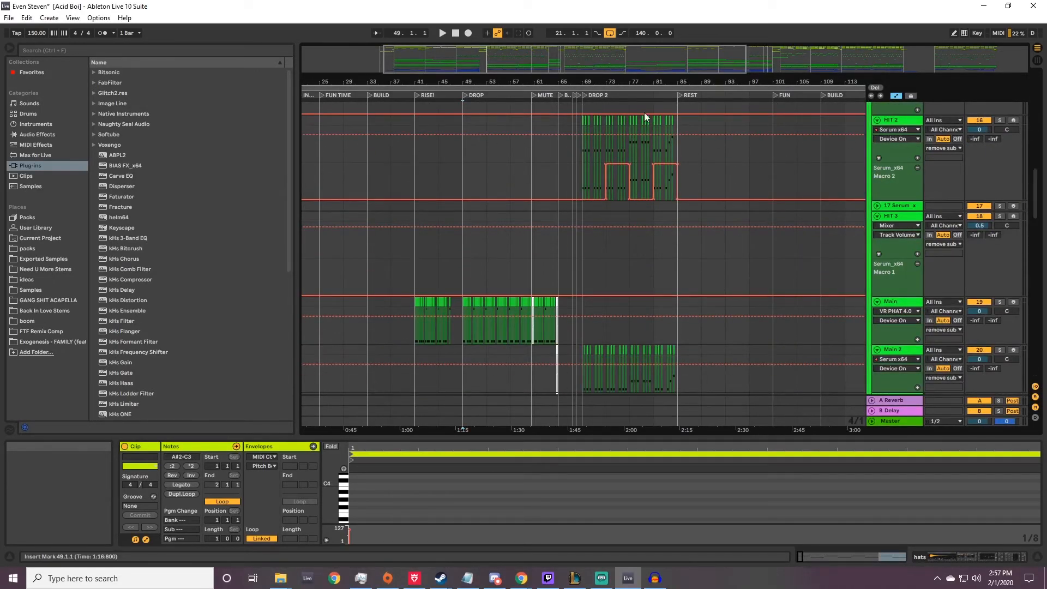
drag(636, 81, 635, 82)
drag(732, 85, 547, 81)
drag(635, 82, 730, 108)
drag(1034, 194, 1018, 275)
click(466, 120)
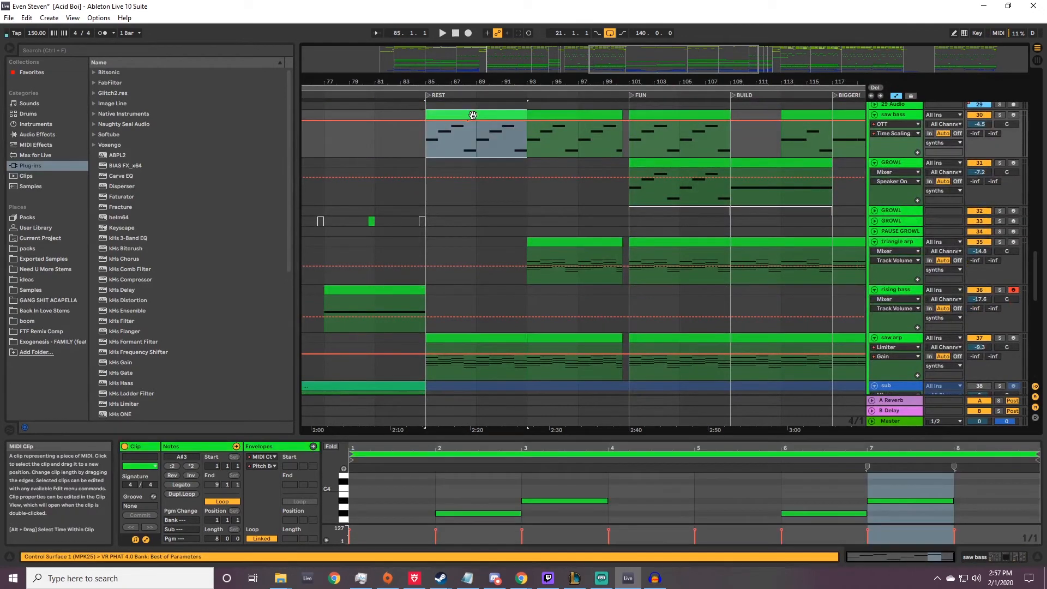
key(space)
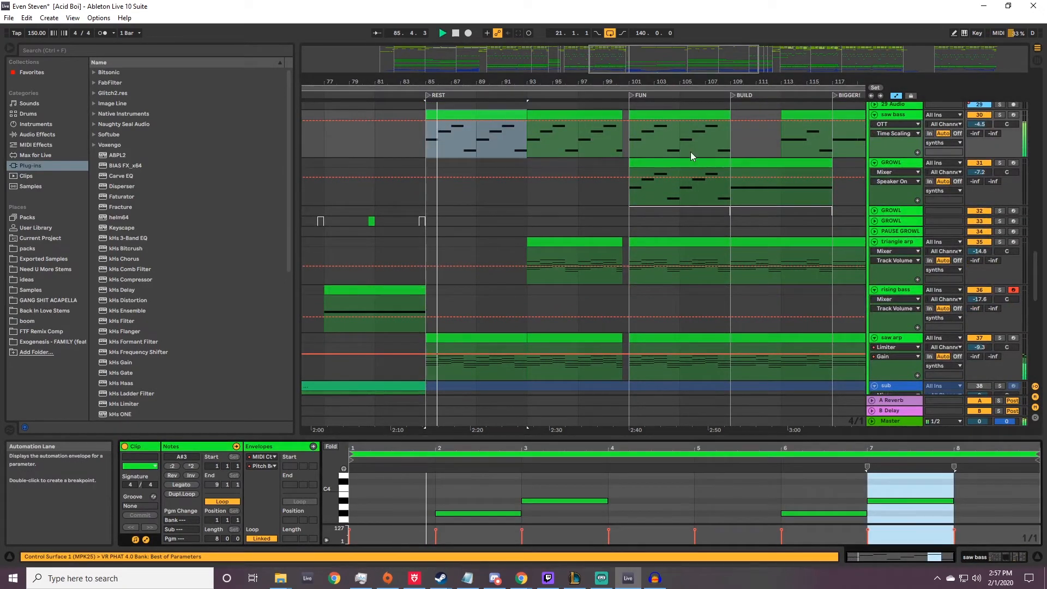
Solo the saw arp track and select the triangle arp clip in the REST section.
scroll(529, 151, down, 3)
click(1000, 284)
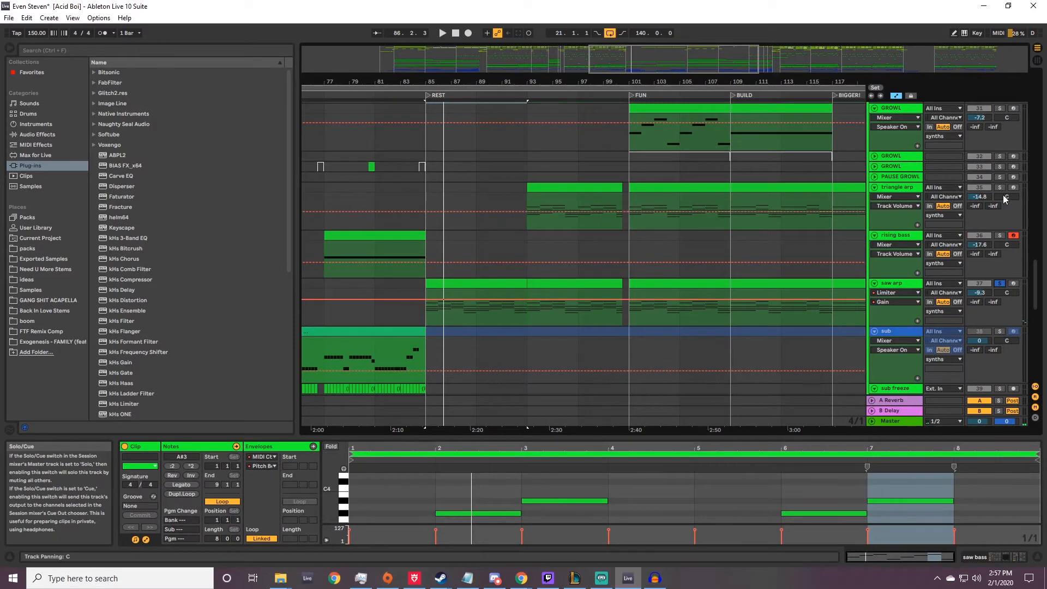
click(537, 184)
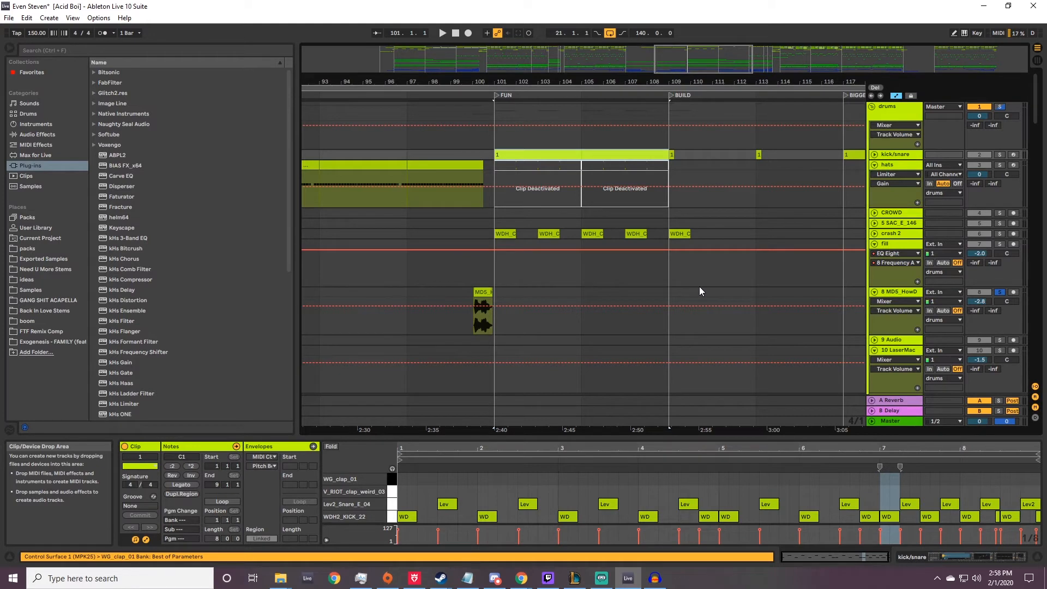
Unfold the kick/snare track and audition its FUN section clip in solo.
click(874, 154)
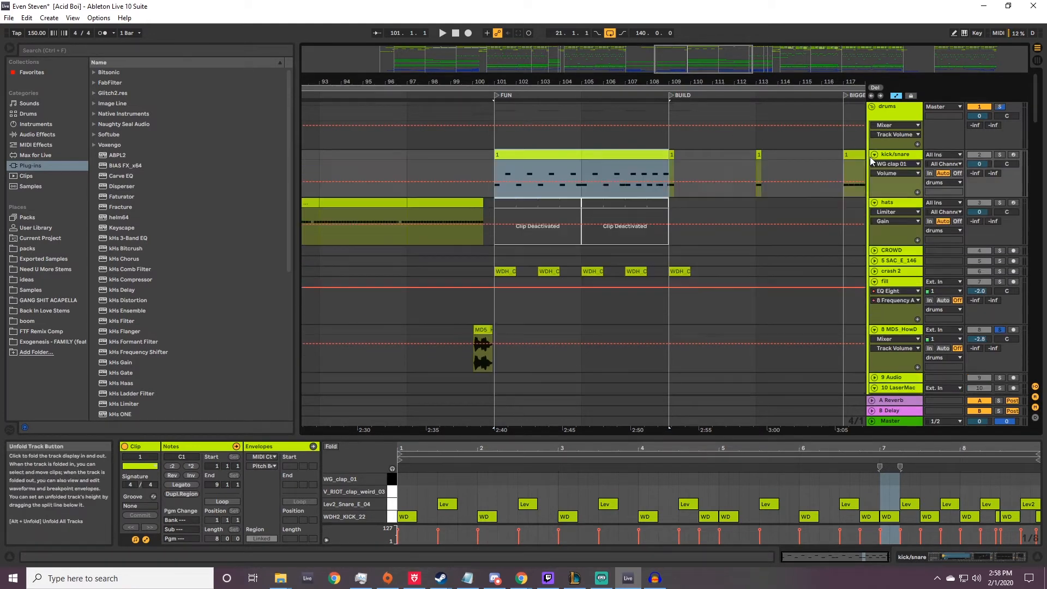
key(space)
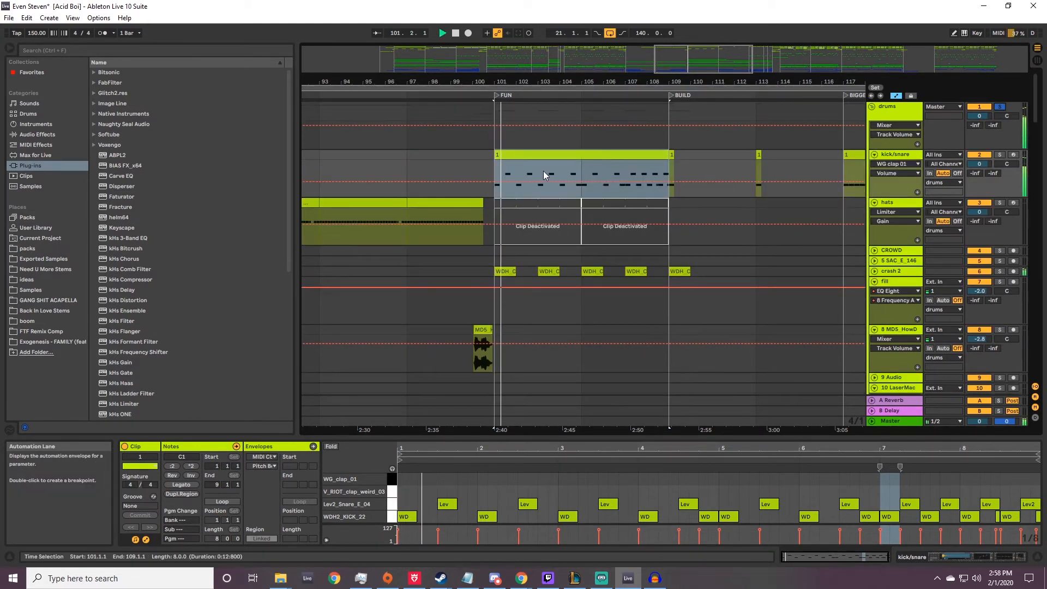
key(space)
Show the CHORDS track's devices and audition its FUN section clip in solo together with the 29 Audio track.
scroll(569, 195, down, 5)
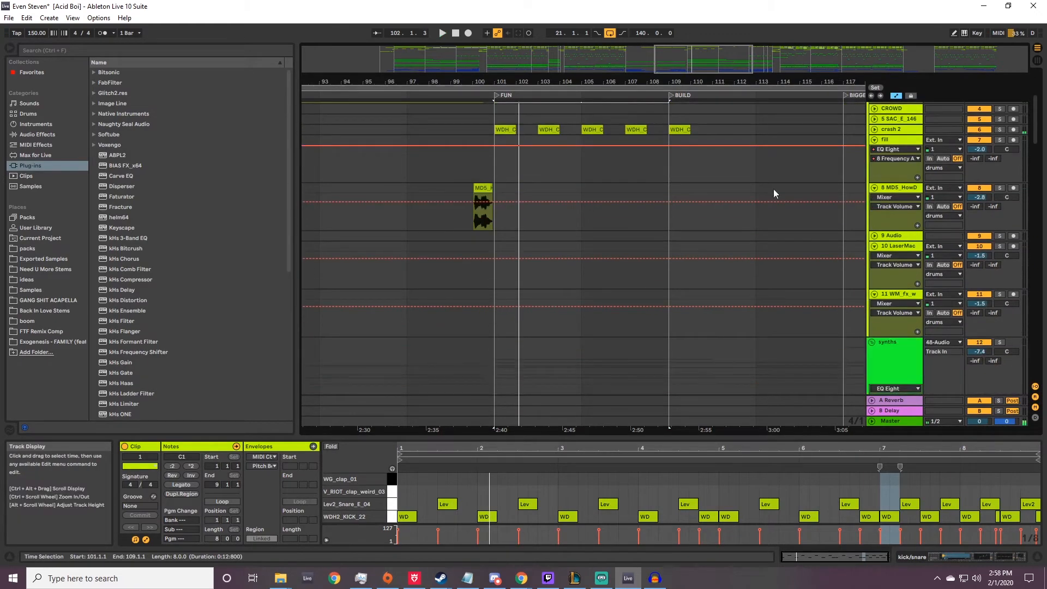
drag(1035, 140, 1031, 281)
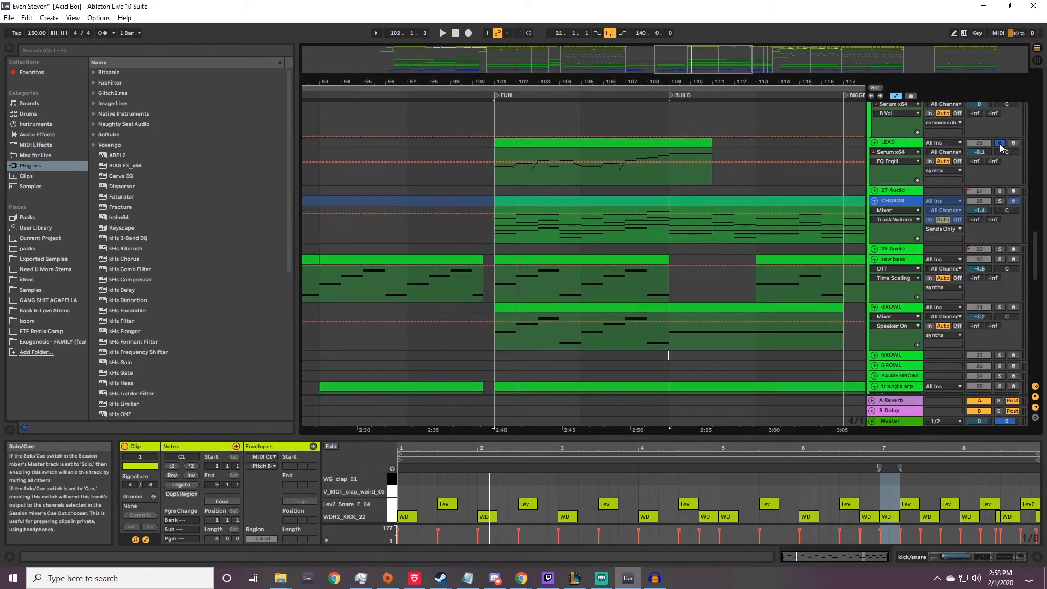
click(885, 200)
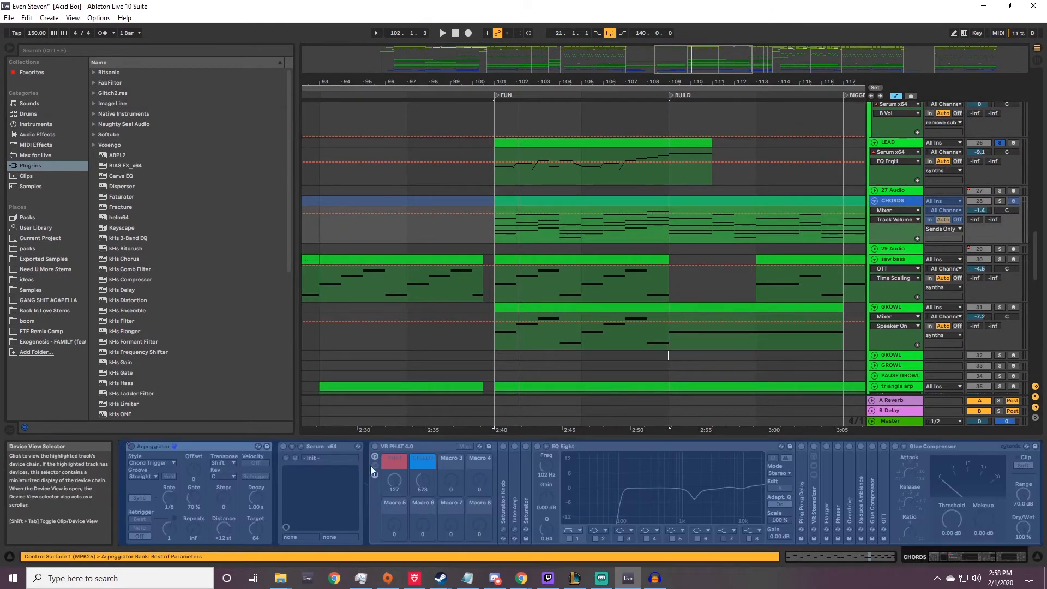
click(998, 200)
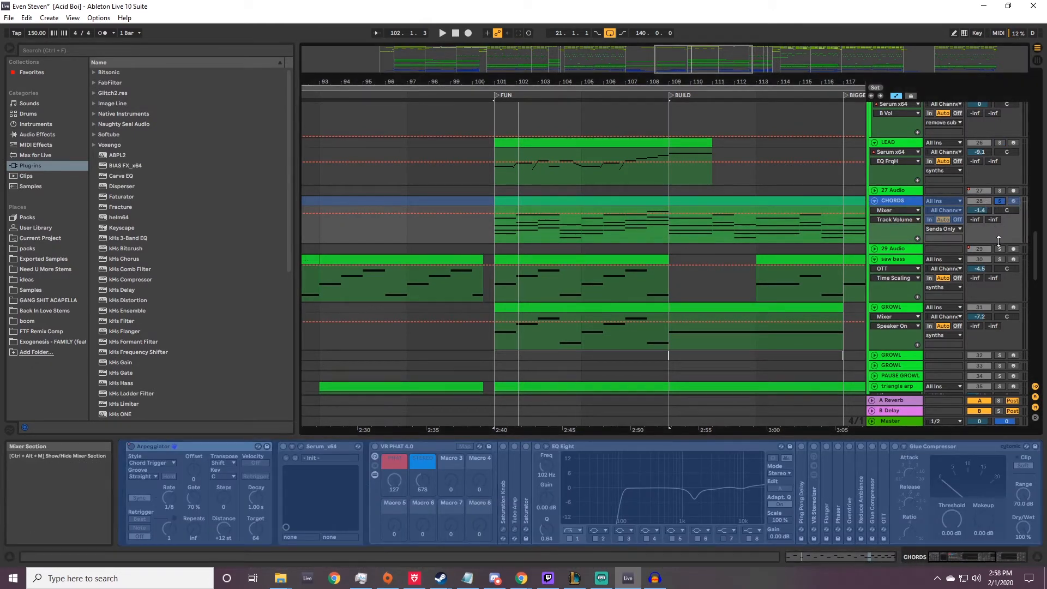
key(space)
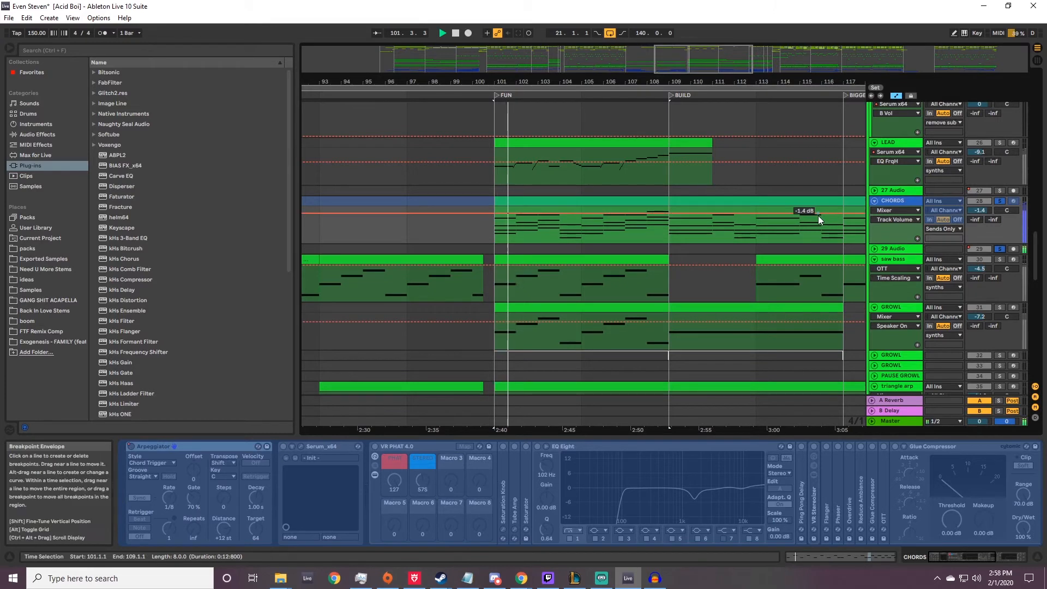
scroll(587, 217, down, 1)
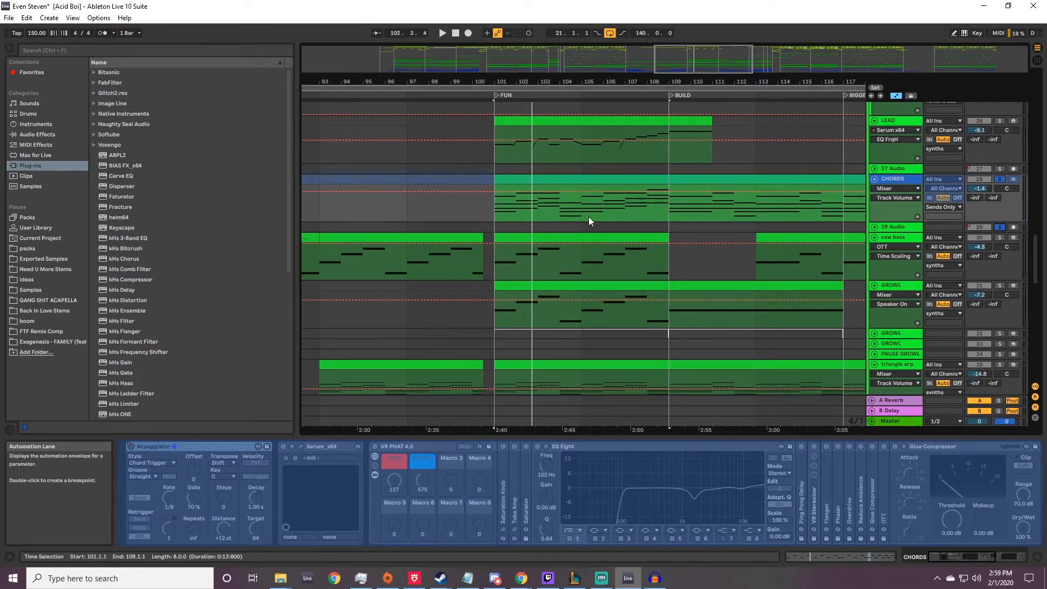
Solo the saw bass and the unfolded GROWL track together and play them from the start of FUN.
scroll(658, 214, down, 3)
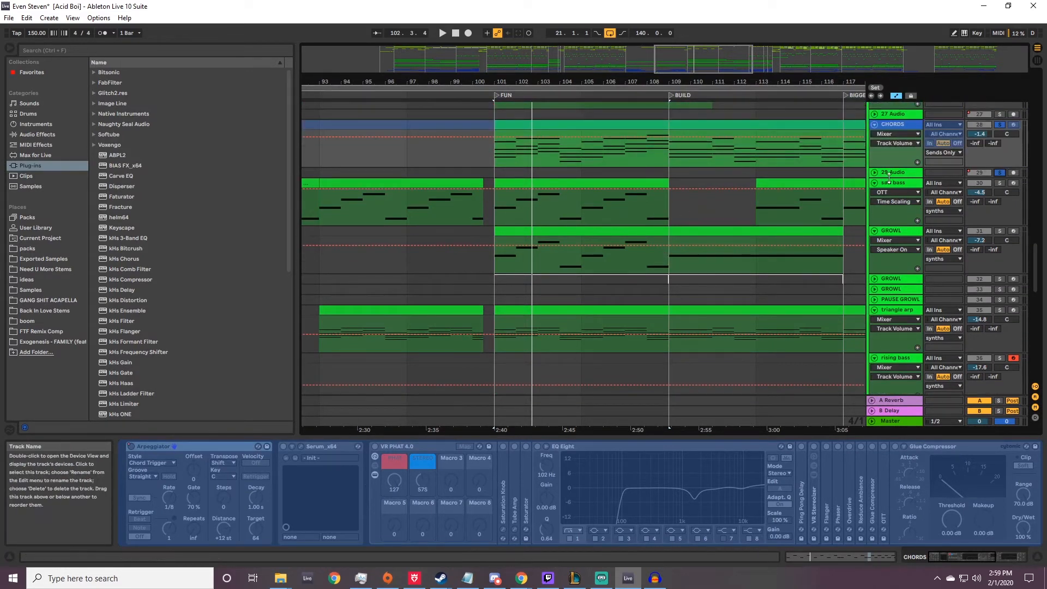
click(999, 183)
ctrl+click(1000, 230)
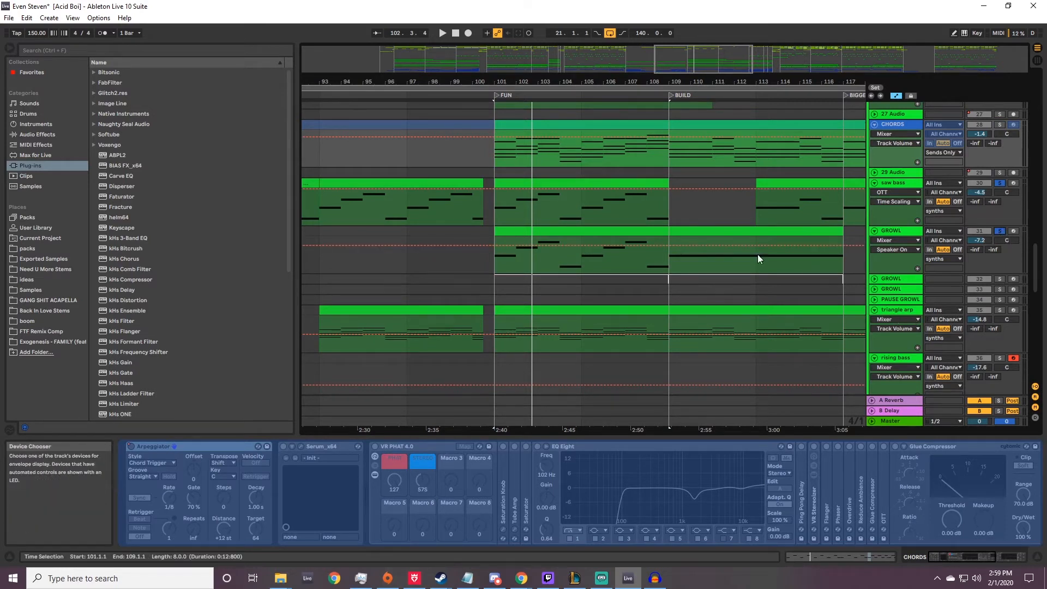
click(496, 215)
key(space)
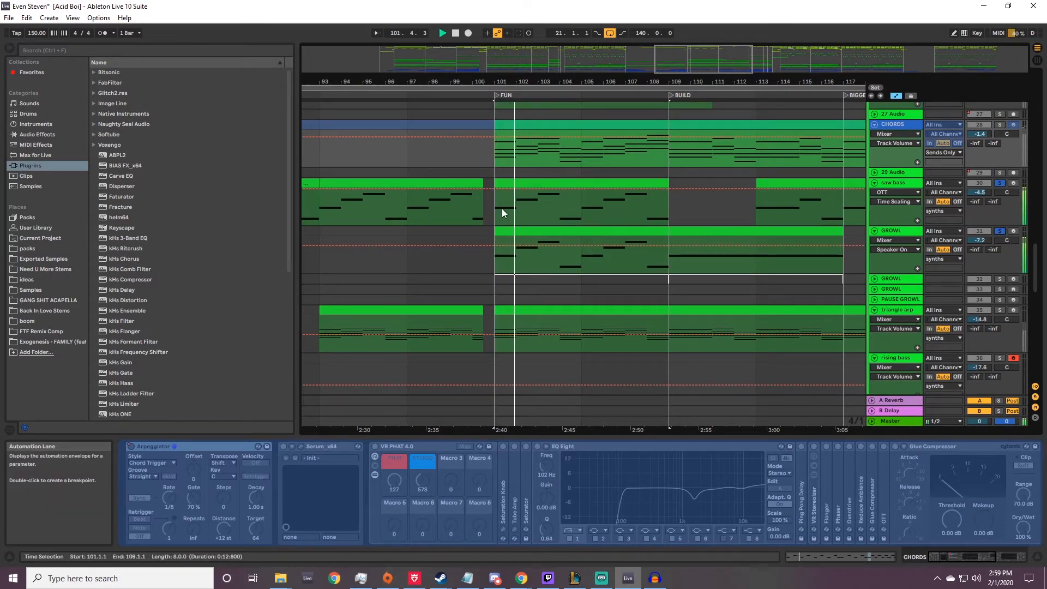
Play the FUN section with all tracks active from the V_RIOT_fx_faller clip at its start.
scroll(1002, 232, down, 4)
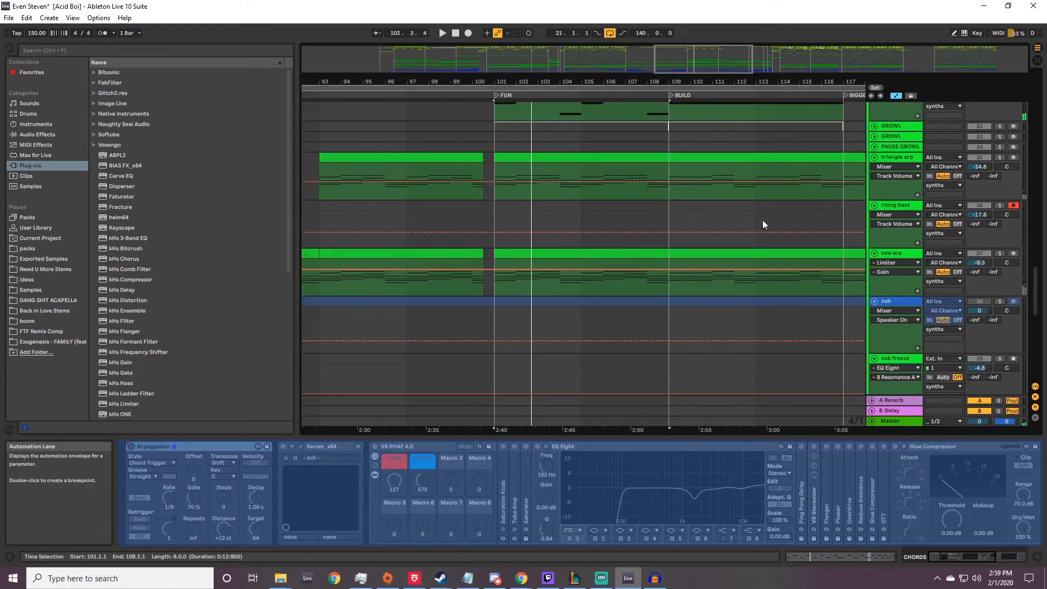
drag(1034, 278, 1025, 323)
click(528, 306)
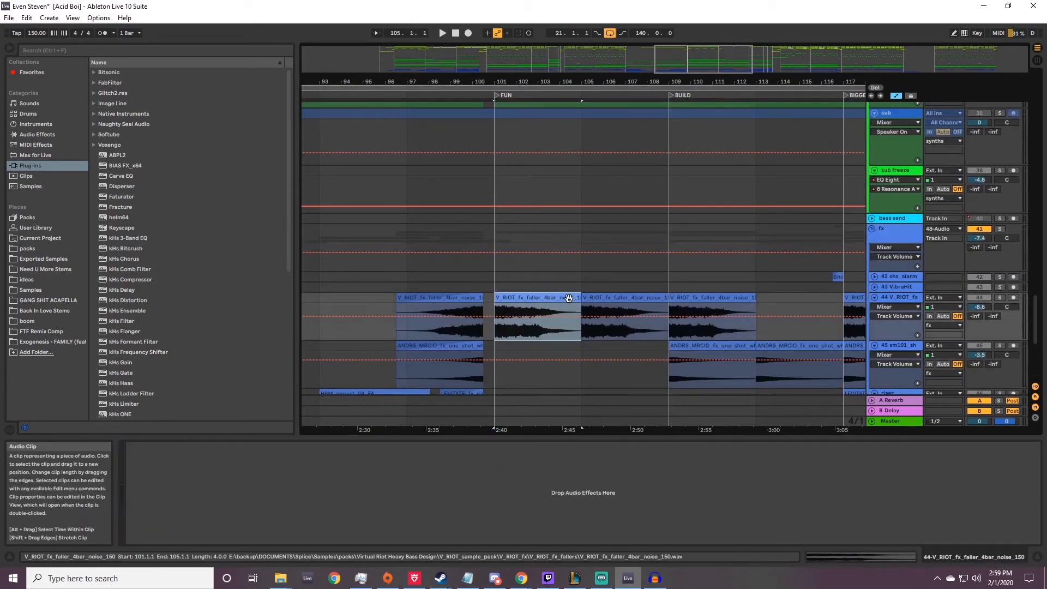
key(space)
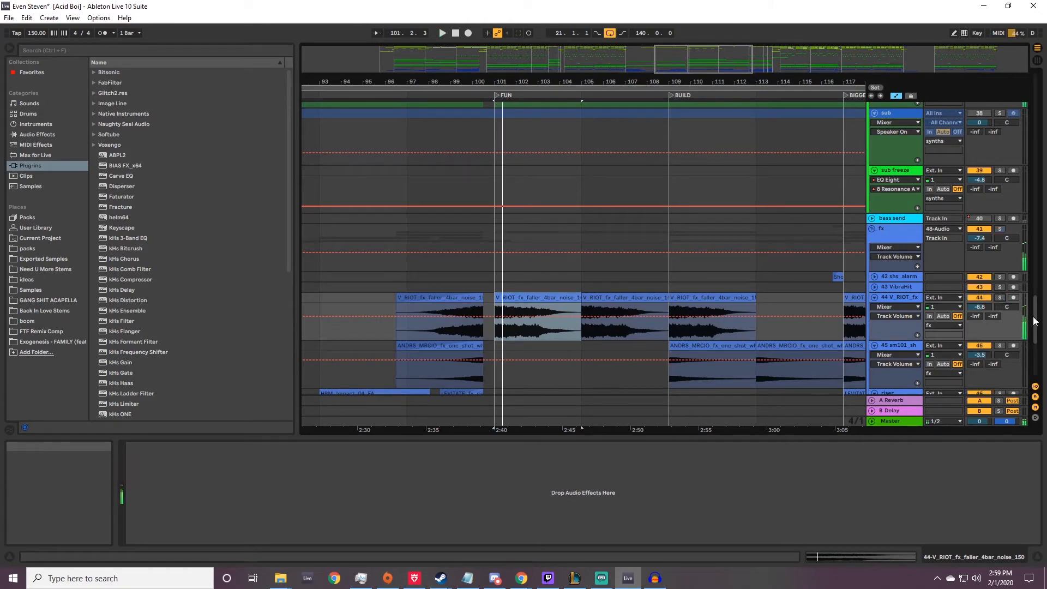
scroll(842, 265, up, 10)
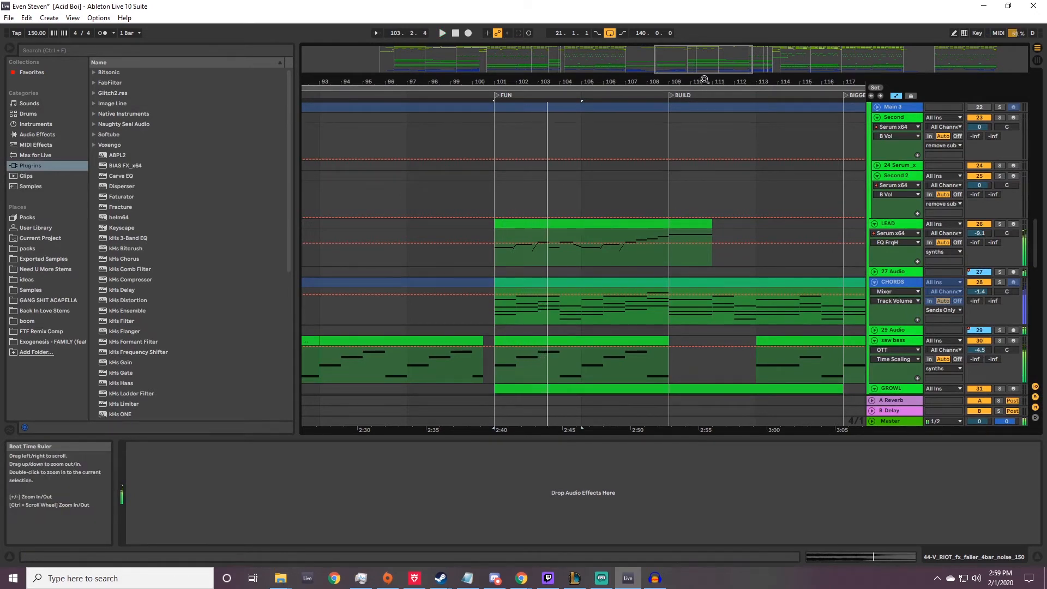
drag(704, 79, 544, 77)
scroll(577, 218, up, 2)
key(space)
Select bars 109 to 121 on the LEAD track and play the full mix from the start of BUILD.
click(528, 281)
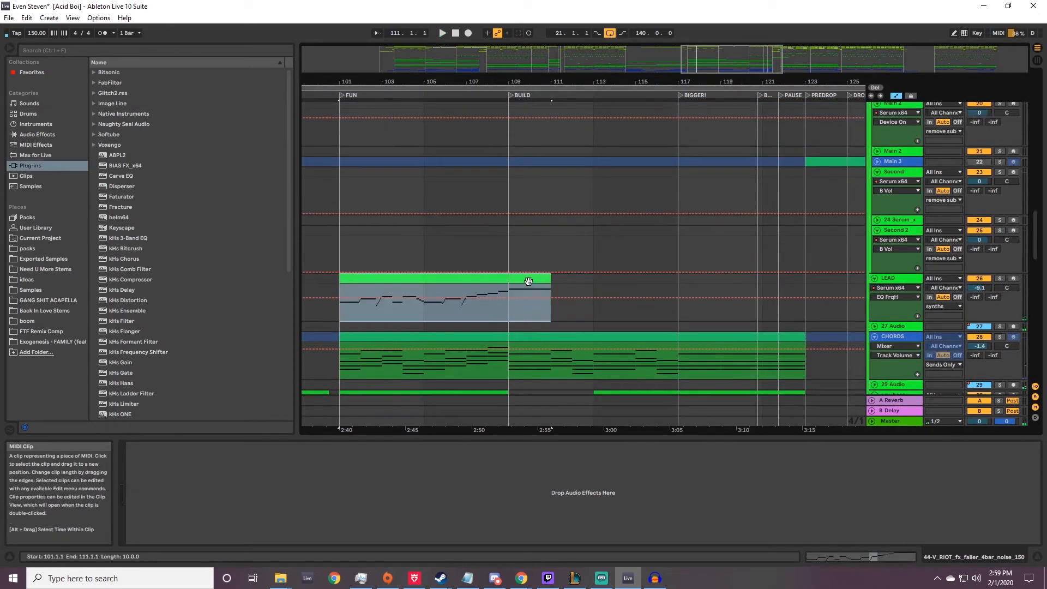
click(509, 292)
mouse_move(503, 83)
mouse_down()
mouse_move(671, 49)
mouse_move(673, 27)
mouse_move(664, 68)
mouse_move(542, 90)
mouse_move(489, 83)
mouse_up()
drag(495, 294, 727, 276)
scroll(602, 275, down, 2)
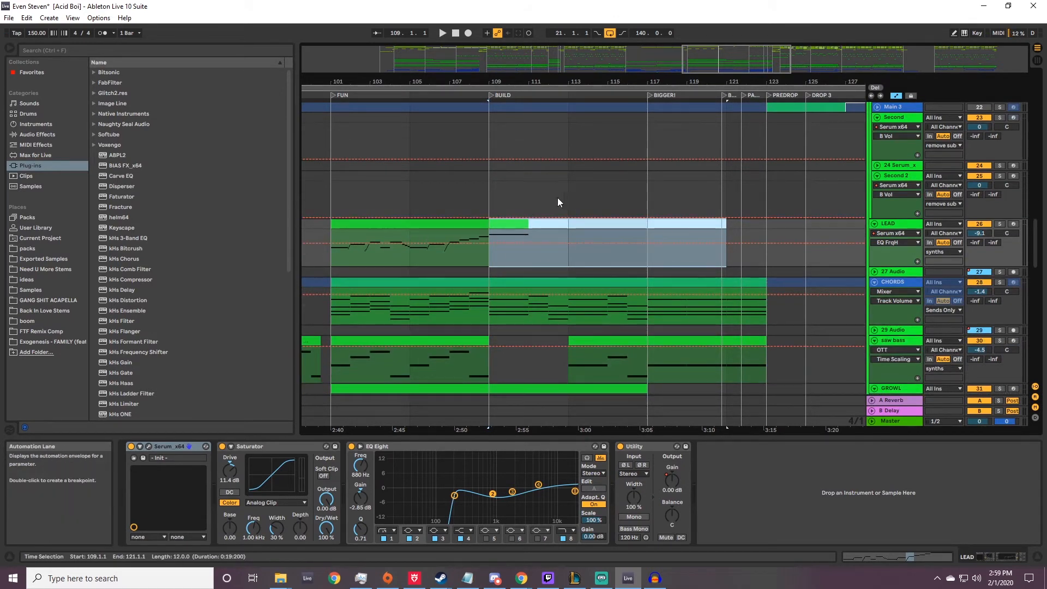
key(space)
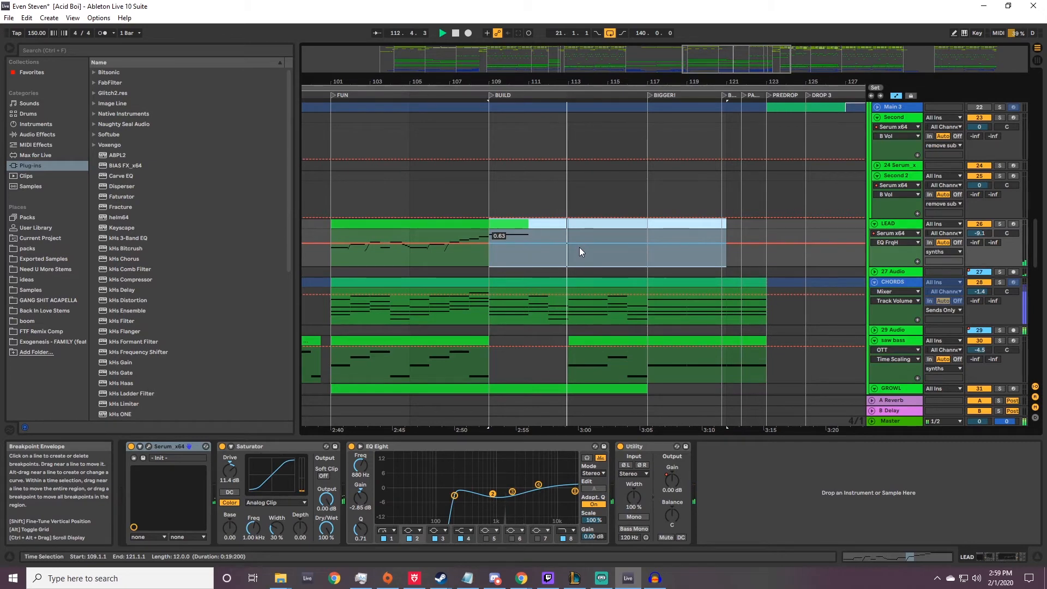
key(space)
Examine the fx clips around BASS PAUSE and PAUSE, marking the range on the shs_alarm and VibraHit tracks.
drag(1035, 258, 983, 349)
drag(694, 80, 557, 60)
drag(1034, 341, 1031, 333)
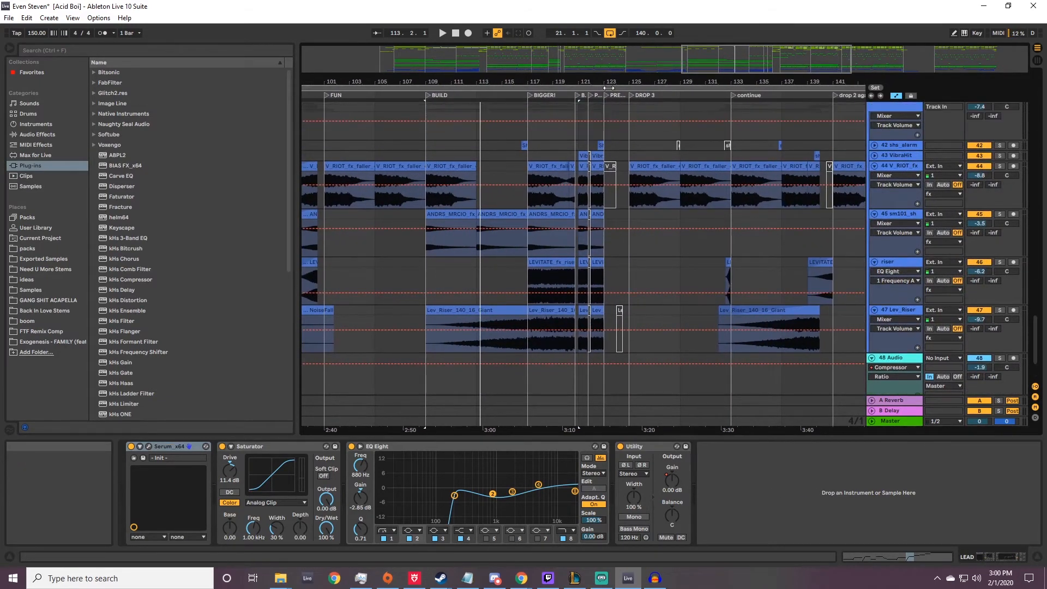
drag(580, 81, 560, 185)
drag(551, 145, 611, 164)
click(560, 143)
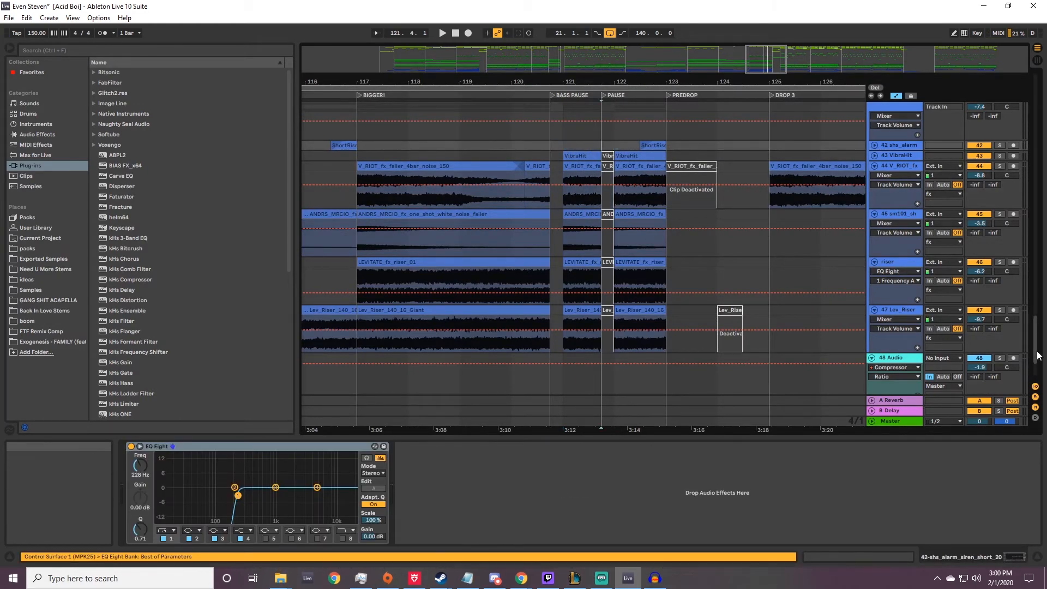
Audition the short GROWL clip at BASS PAUSE.
scroll(555, 216, up, 10)
click(556, 215)
key(space)
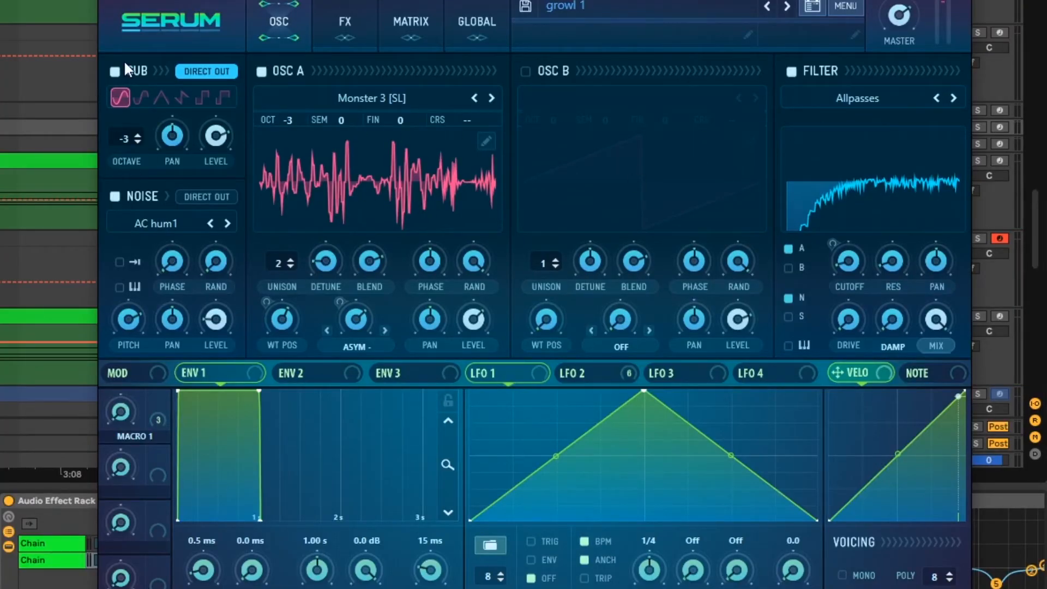
Show the growl 1 patch's effects in Serum down to the equalizer and compressor, and close the plug-in window.
click(337, 30)
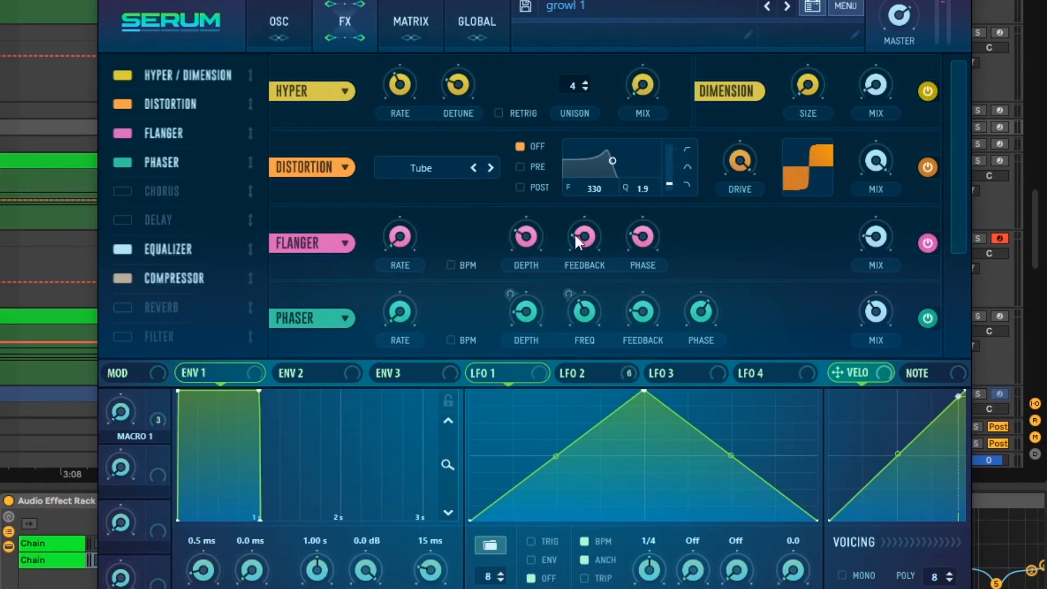
drag(961, 142, 948, 241)
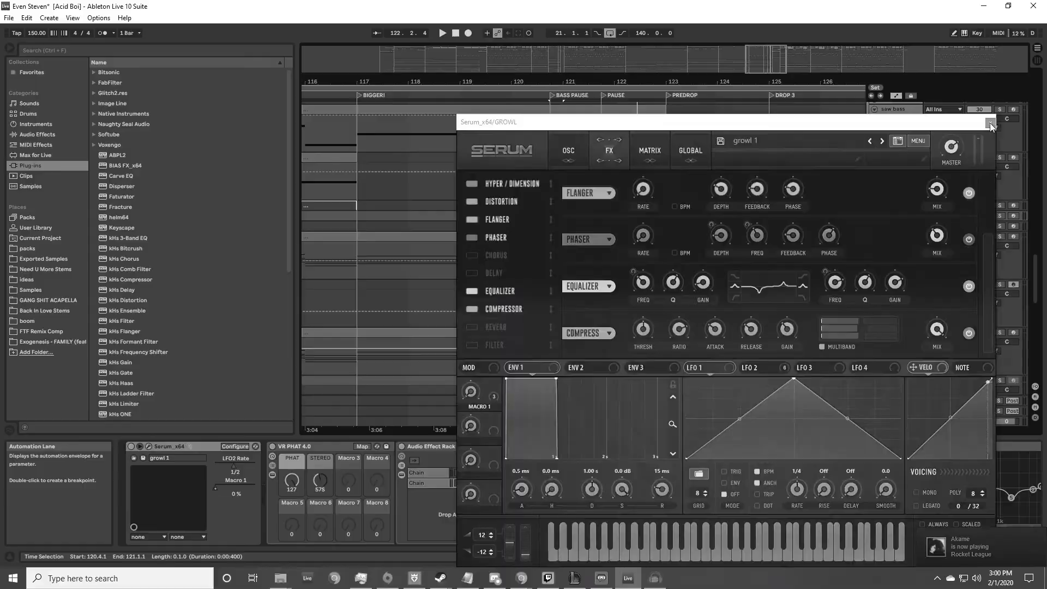
click(991, 119)
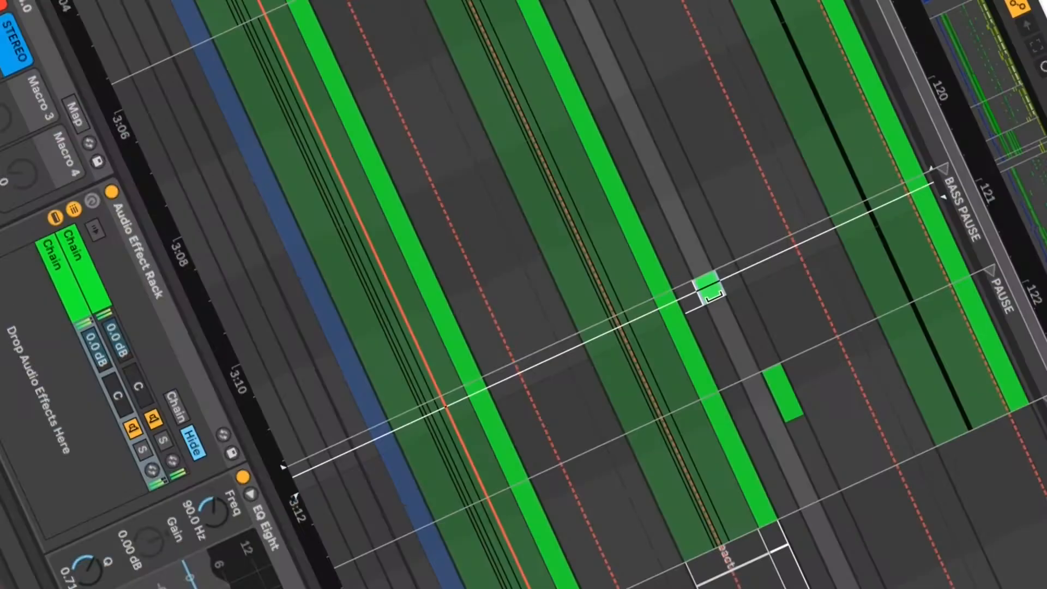
Audition the GROWL clip at PAUSE in solo and inspect its Serum patch's Spectral wavetable list and effects.
key(space)
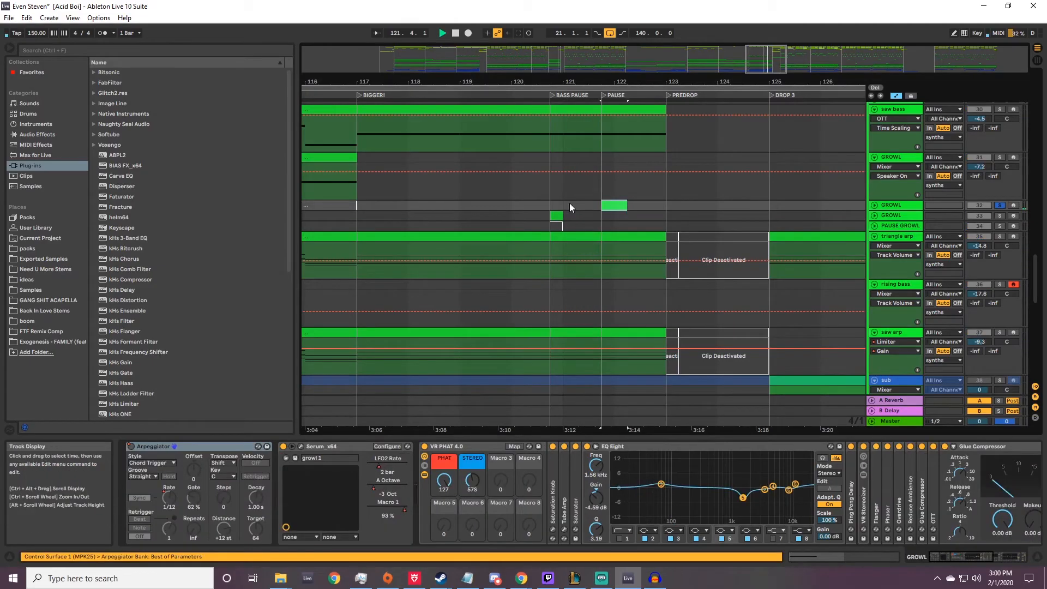
key(space)
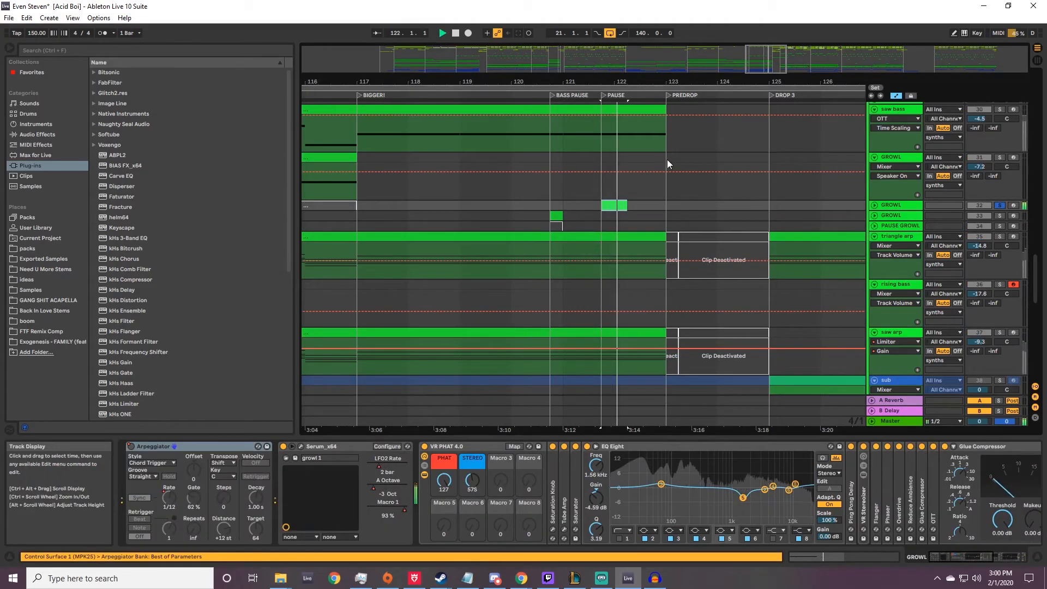
click(417, 203)
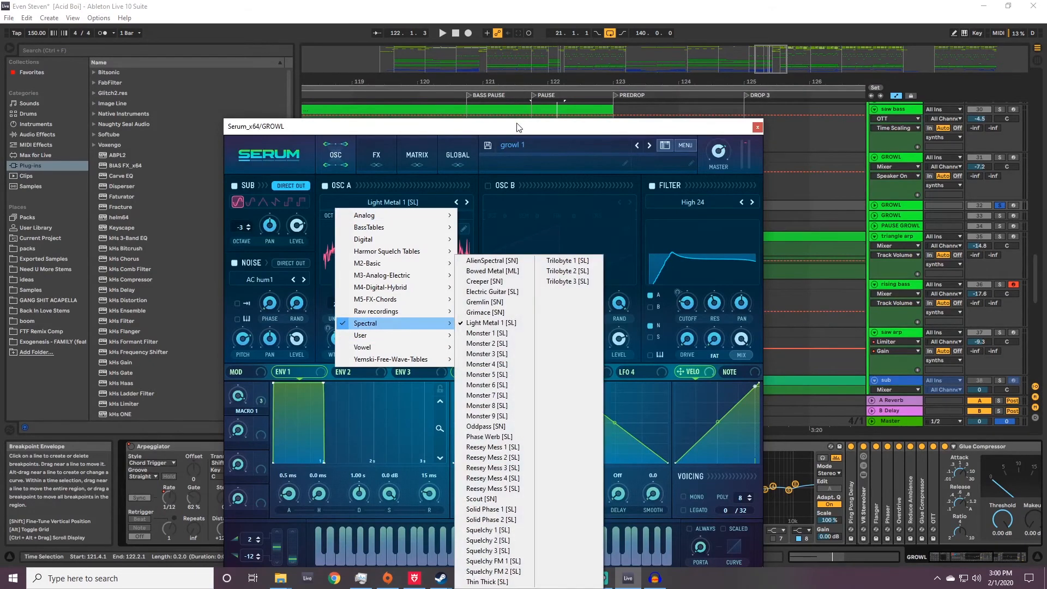
click(518, 126)
click(377, 157)
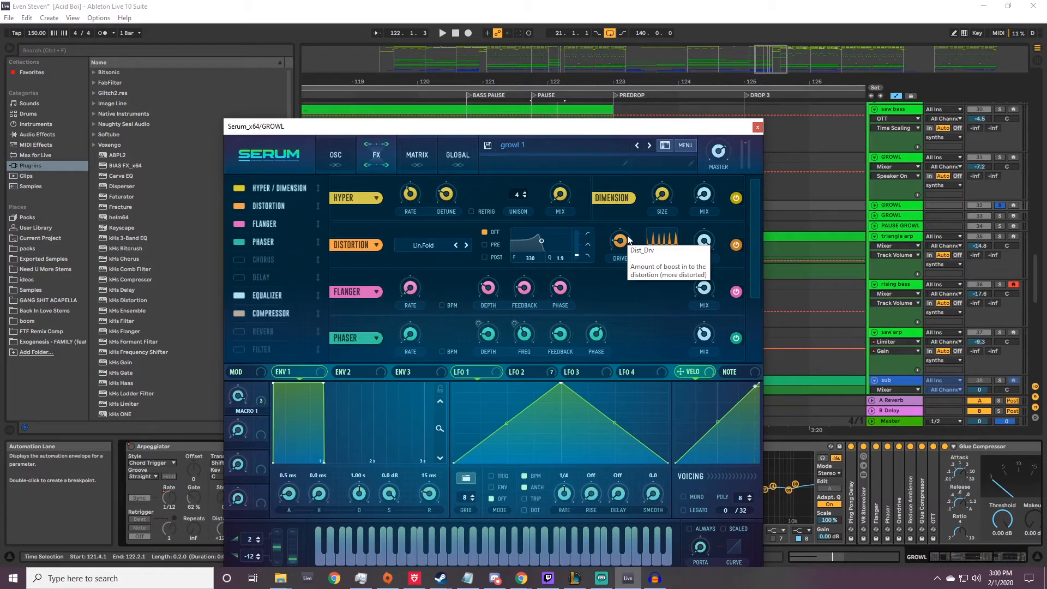
drag(697, 81, 706, 123)
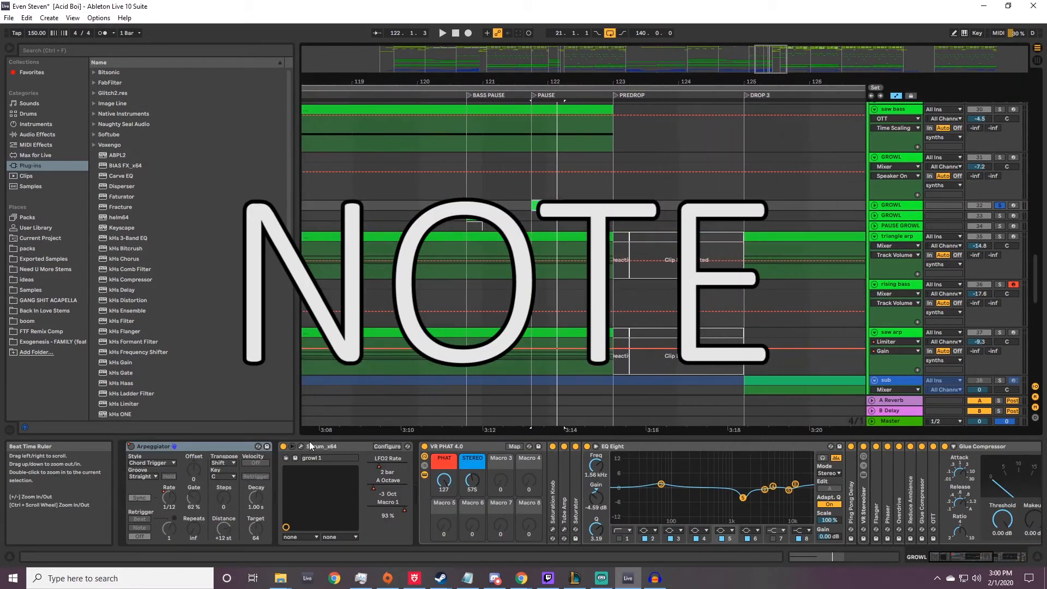
click(307, 448)
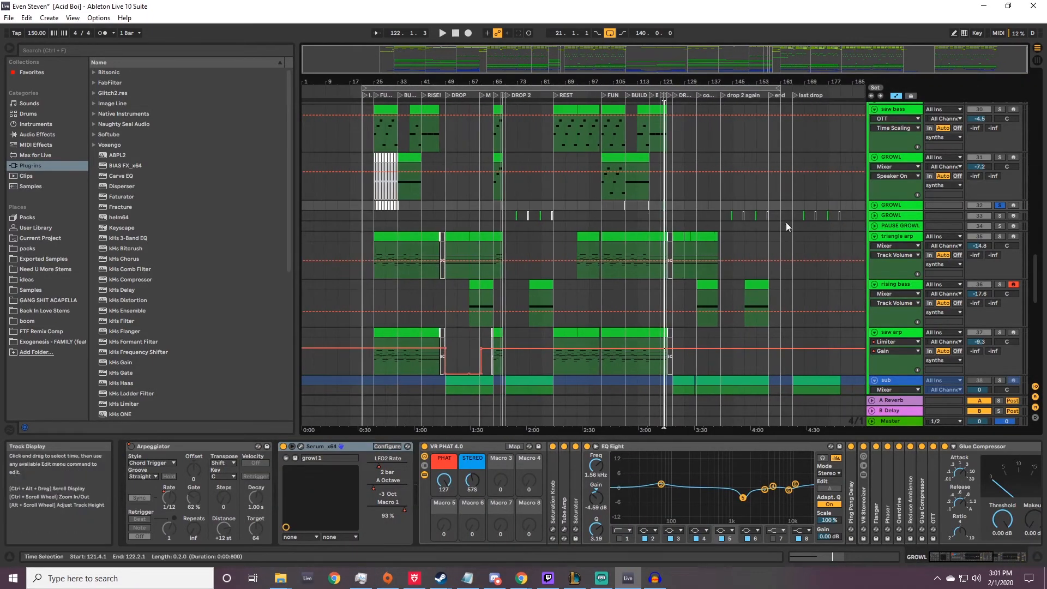
Fold all the tracks inside the drums group and collapse the synths group.
scroll(1020, 339, down, 10)
scroll(1018, 272, up, 10)
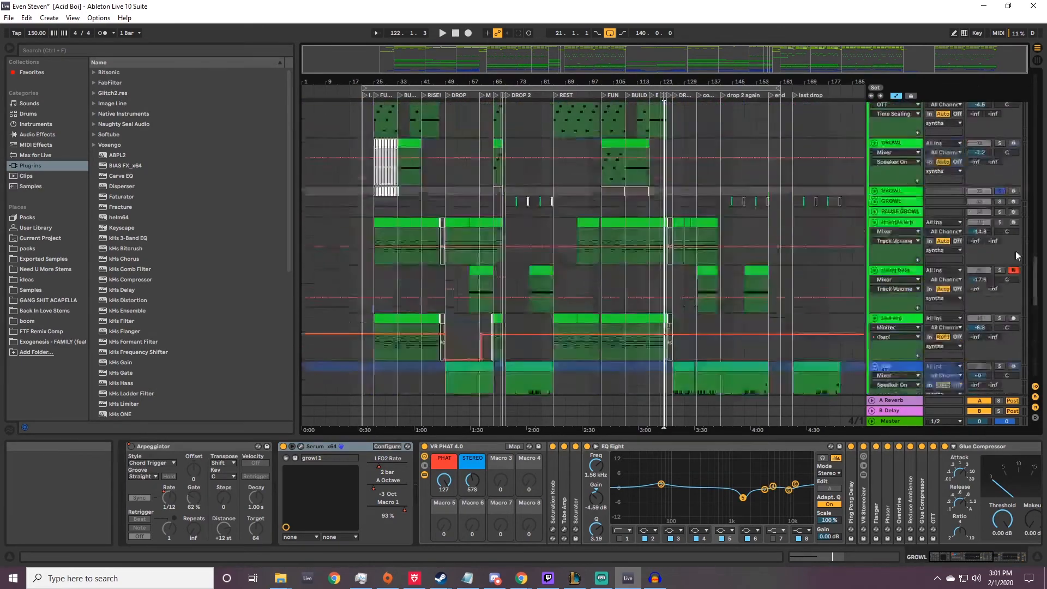
click(872, 155)
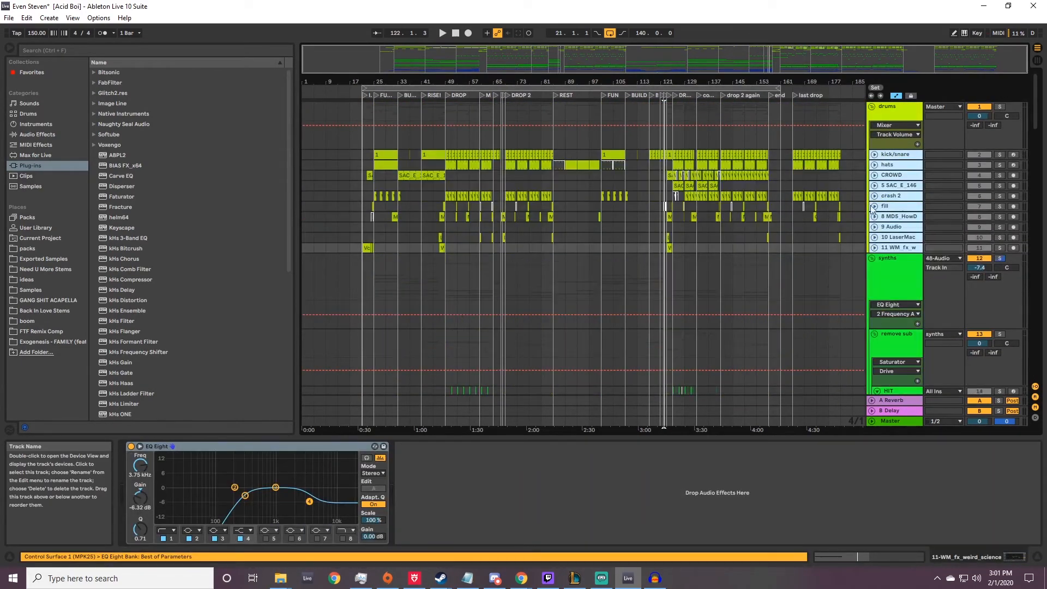
click(871, 259)
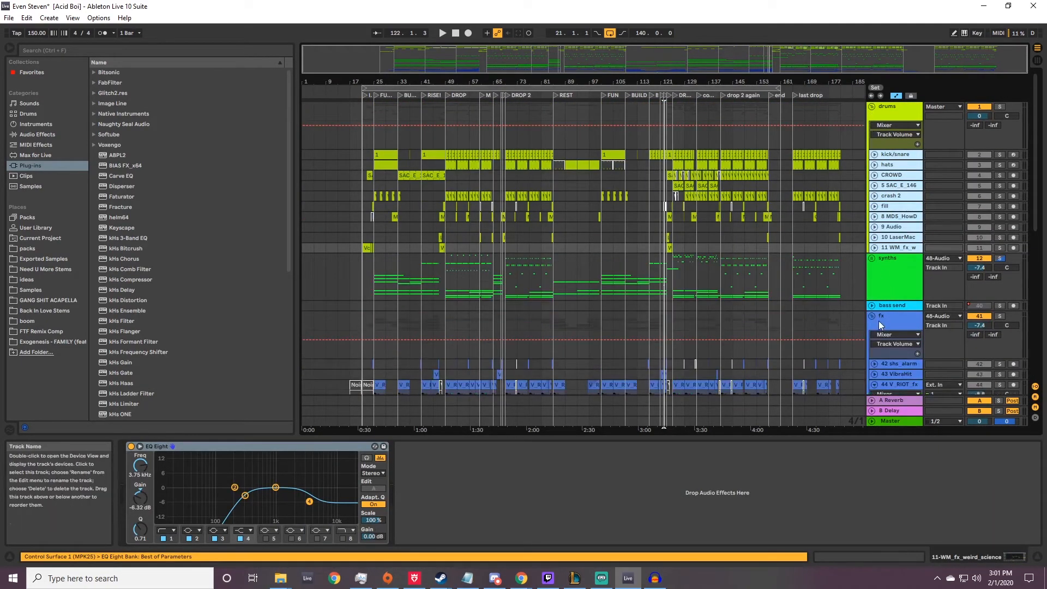
Collapse the drums and fx groups and delete the HIT track.
click(872, 107)
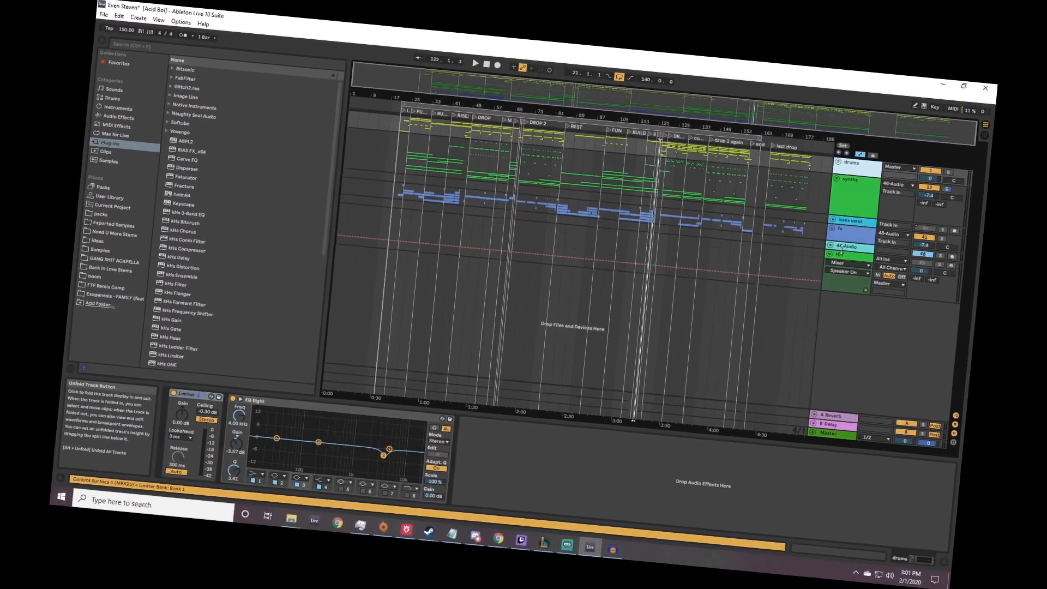
click(847, 234)
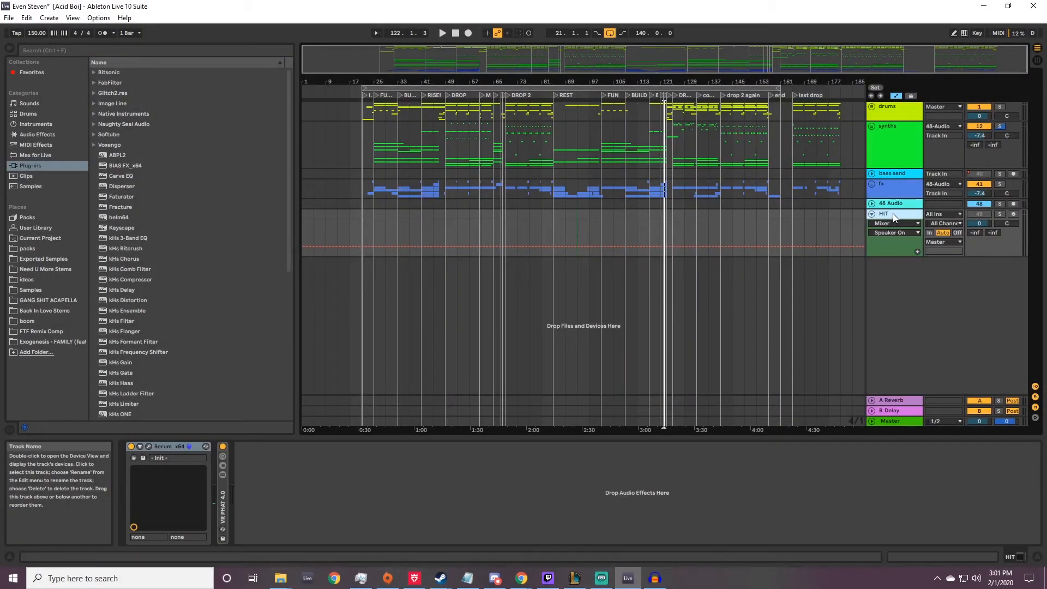
key(Delete)
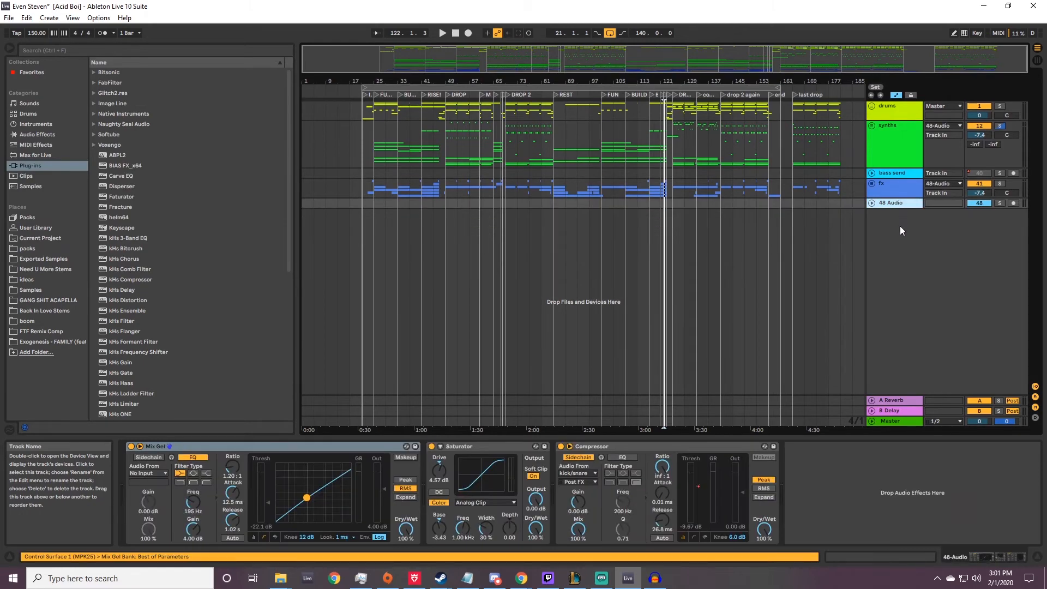
Unfold the drums group and audition the kick/snare clip at FUN TIME in solo.
click(871, 106)
drag(376, 80, 480, 169)
click(504, 162)
key(space)
Switch the arrangement to a finer fixed grid, replay part of the kick/snare clip and preview the WDH2_KICK_22 pad.
right_click(553, 171)
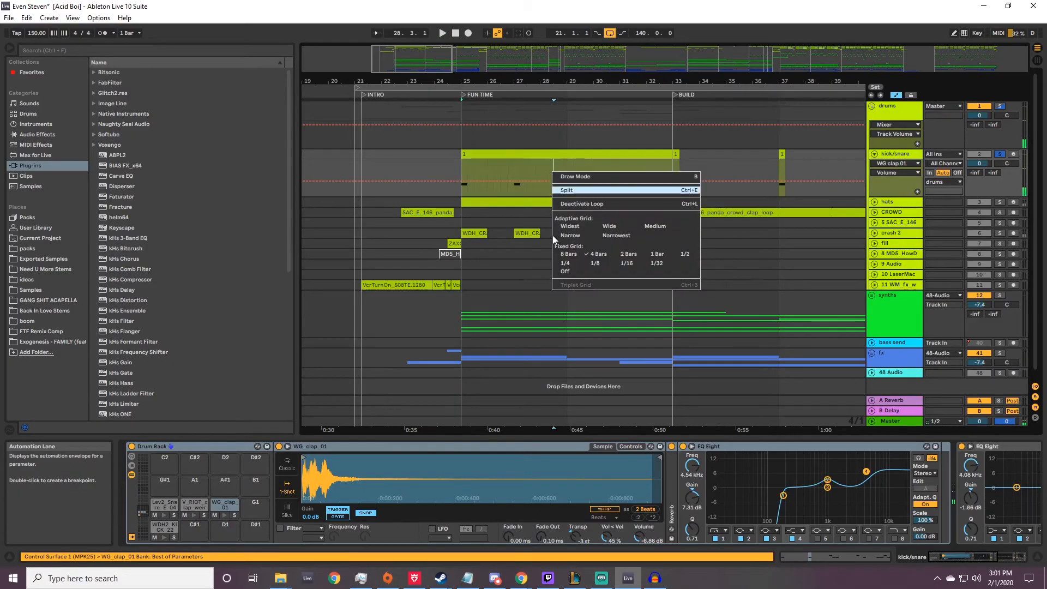
click(604, 262)
click(553, 175)
key(space)
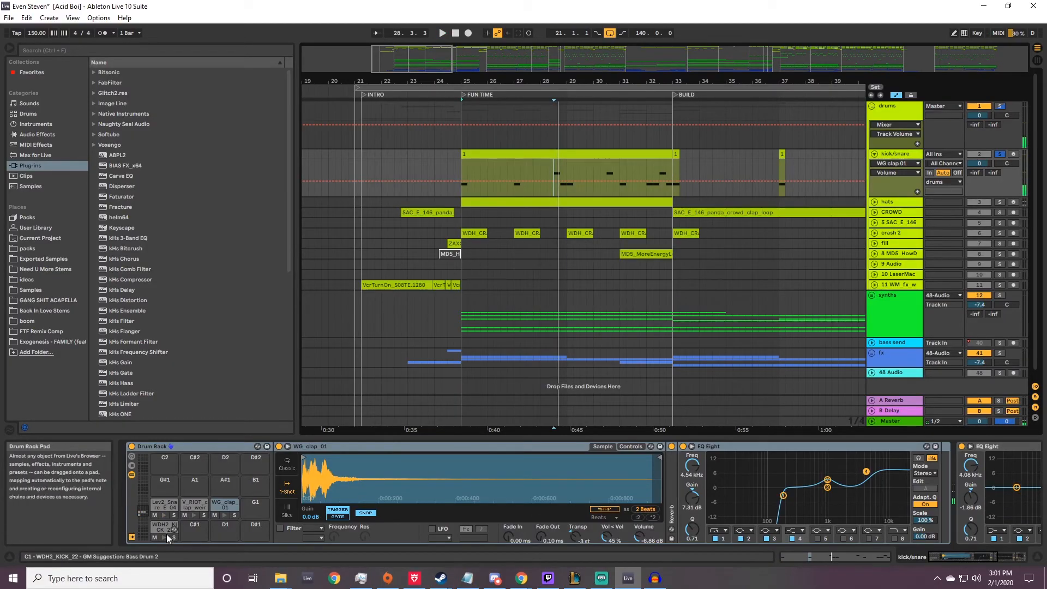
click(165, 537)
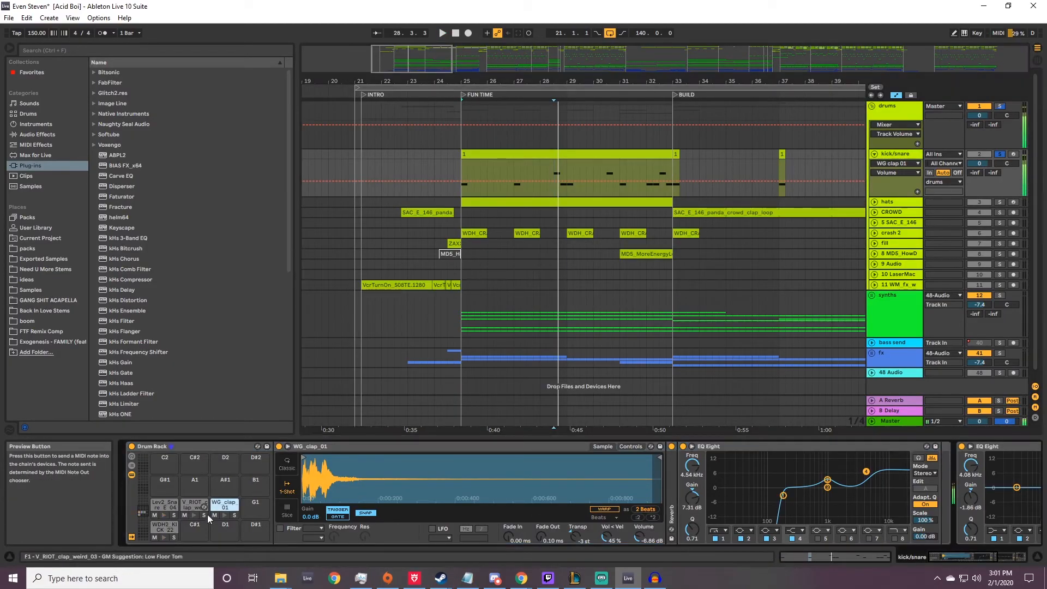
Audition the hats clip at FUN TIME in solo.
click(998, 202)
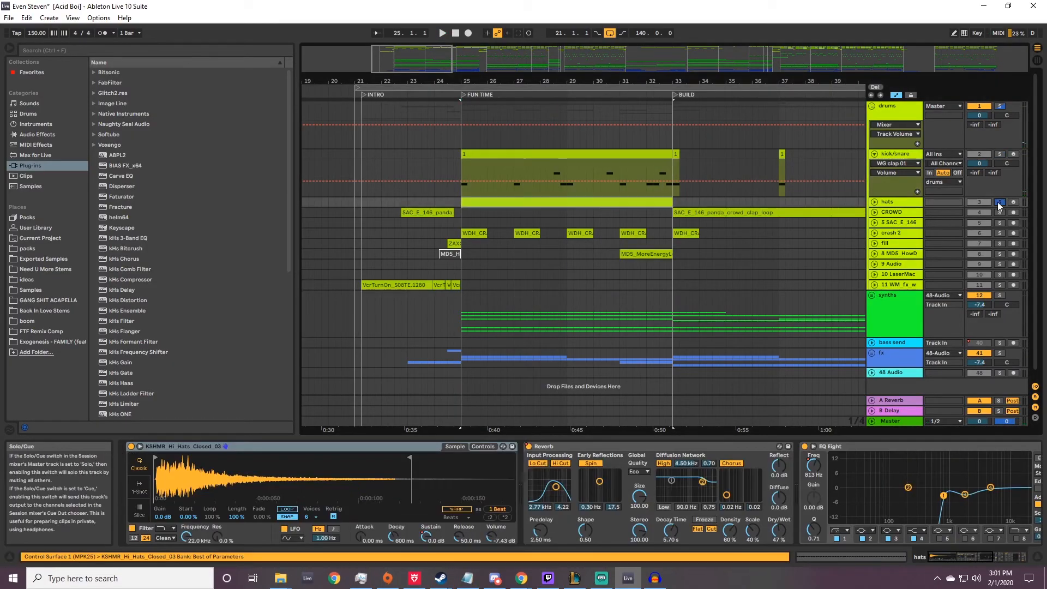
key(space)
key(space)
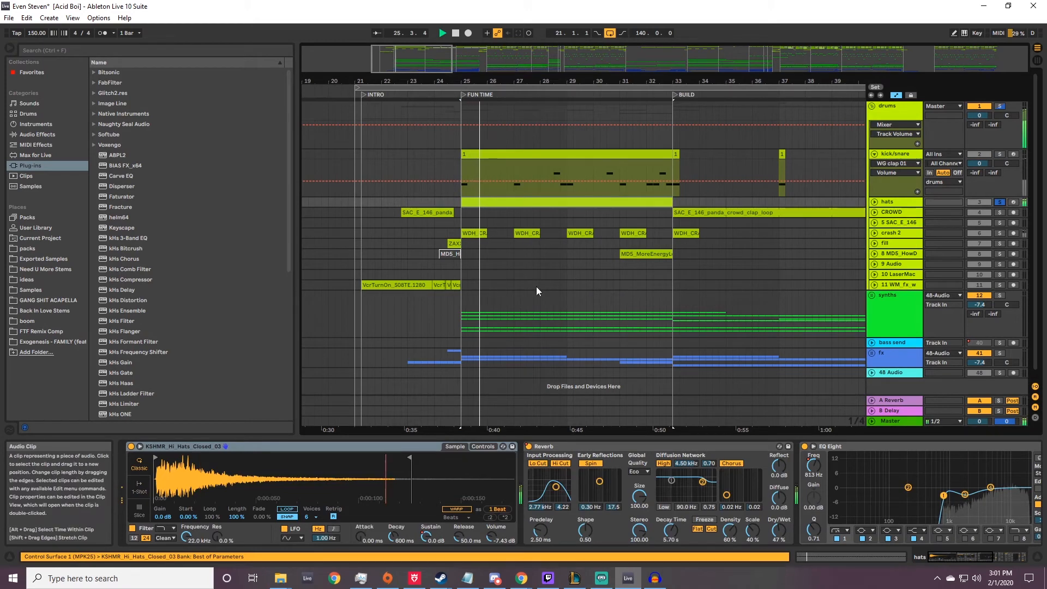
click(480, 243)
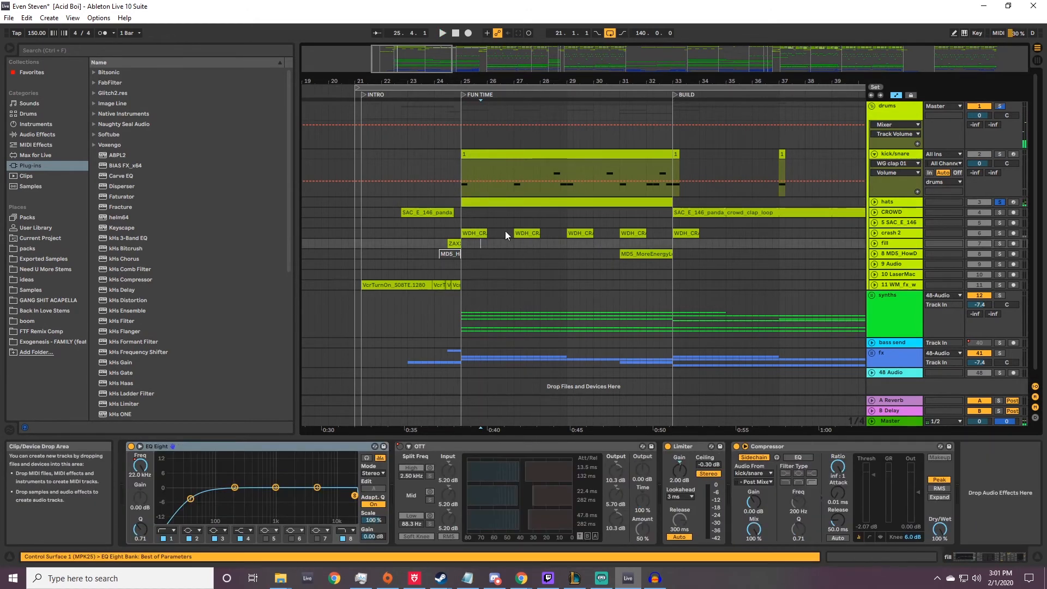
Audition the first crash 2 clip at FUN TIME in solo, then turn the track's solo off.
click(474, 234)
click(1000, 234)
key(space)
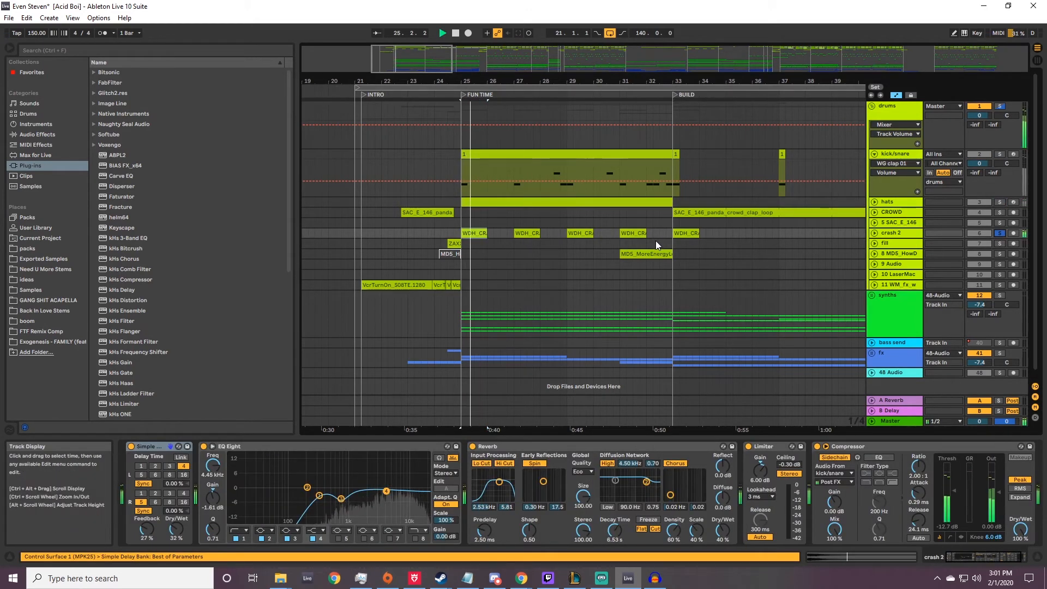
drag(569, 85, 568, 68)
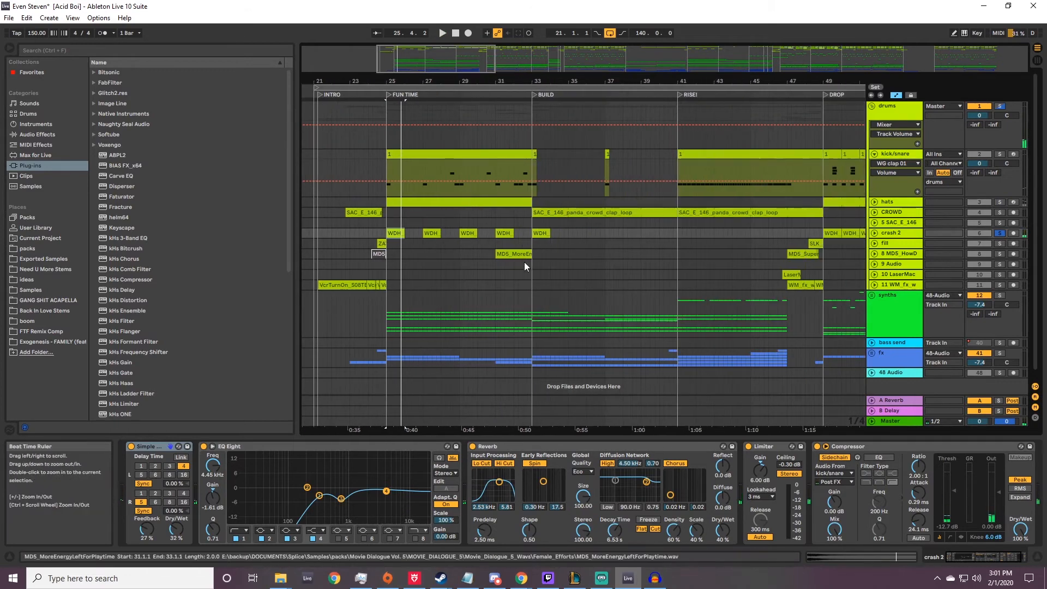
click(996, 234)
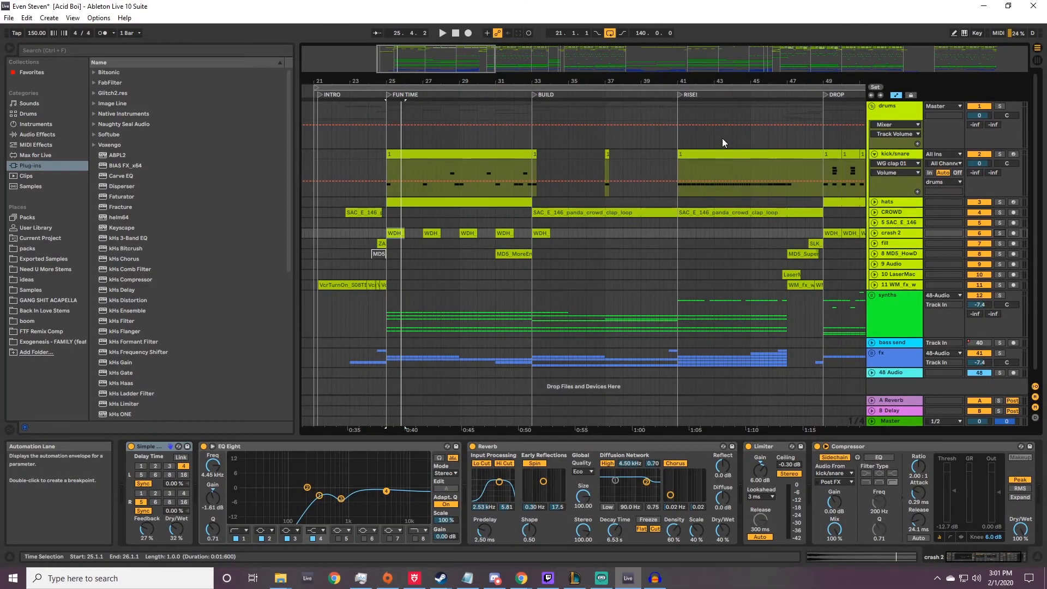
Switch to Session View, collapse the drums group and show the devices on bass send, fx and 48 Audio.
key(Tab)
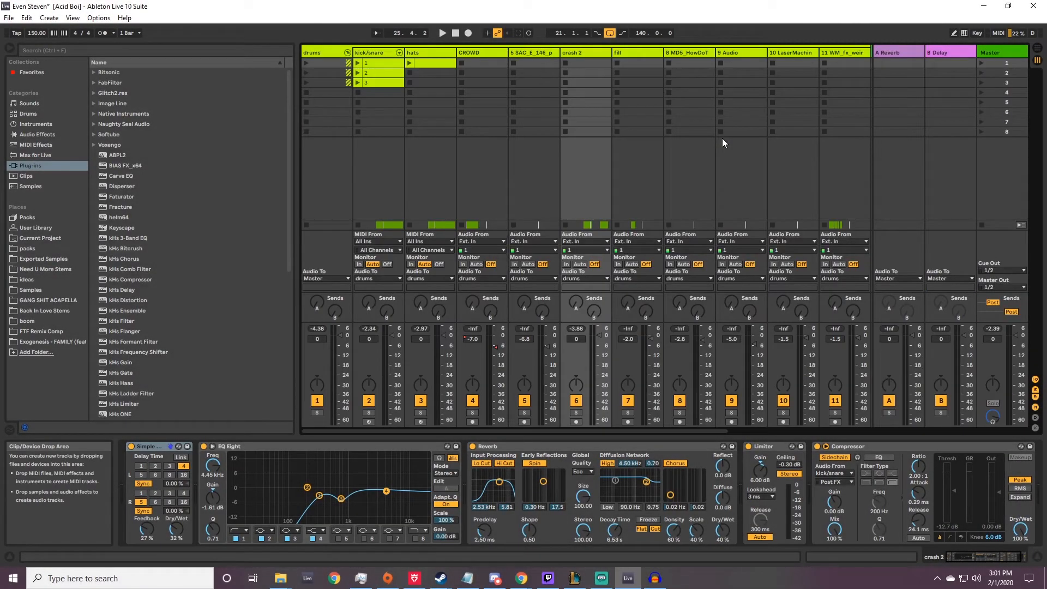
click(348, 50)
click(433, 50)
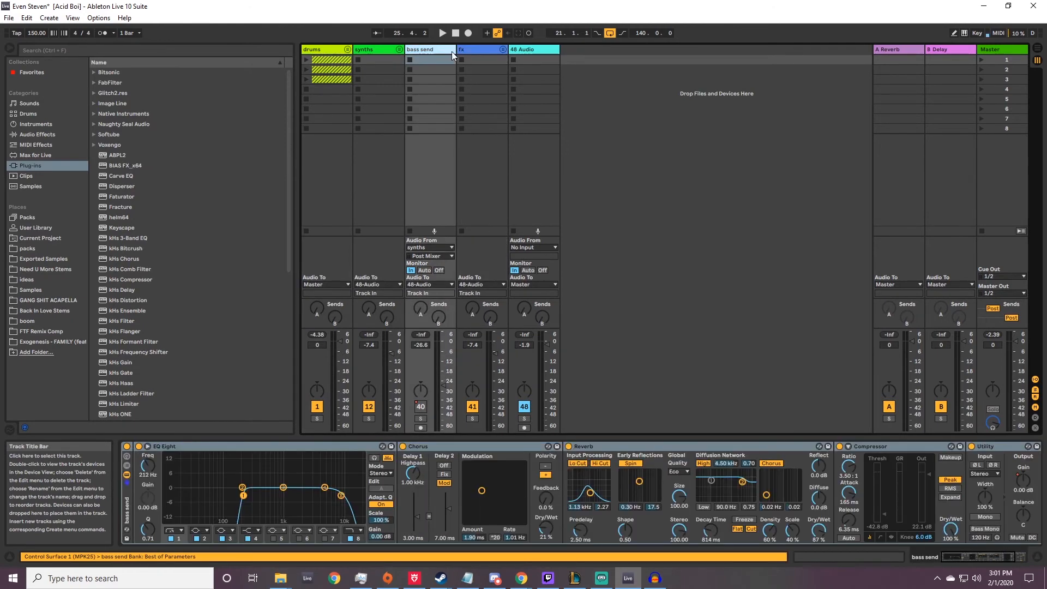
click(480, 51)
click(534, 48)
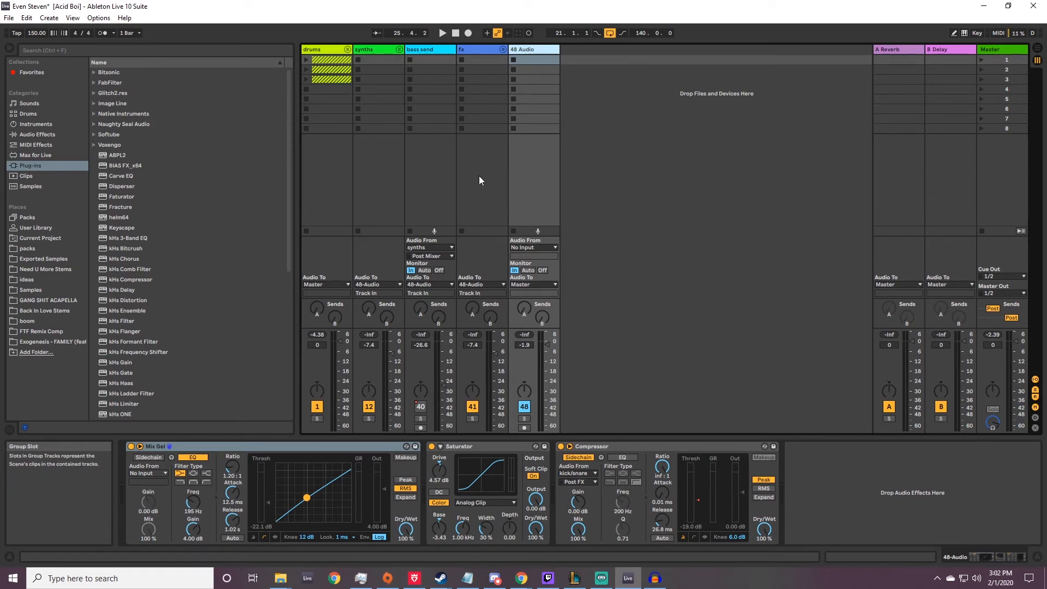
Go through the drums group, the synths group and the bass send track in the mixer.
click(317, 49)
click(377, 49)
click(427, 49)
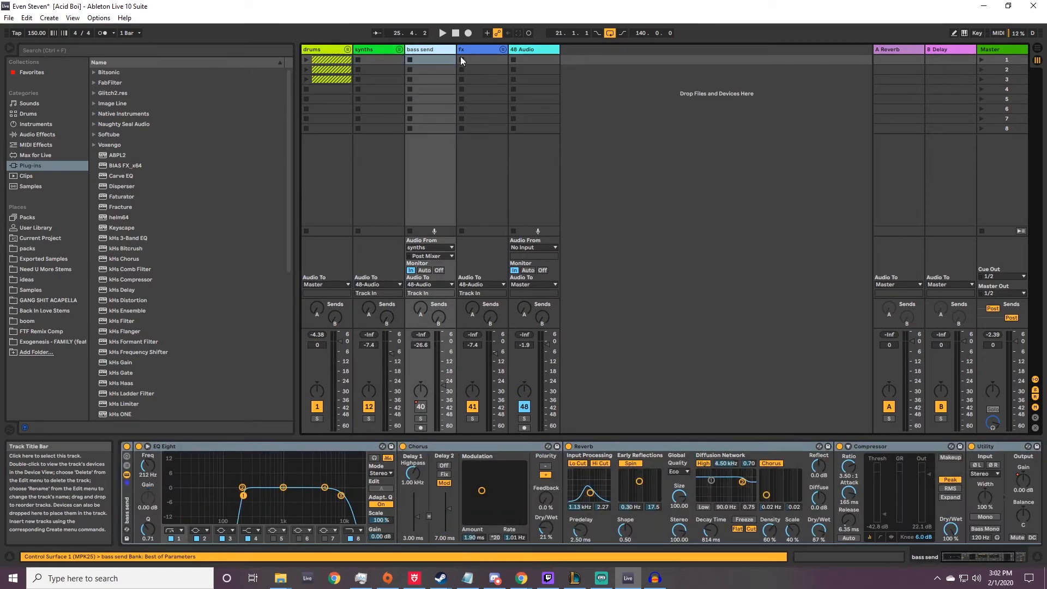
Unfold the drums group in the mixer and go through its fx, fill and vocal tracks, ending on kick/snare.
click(347, 49)
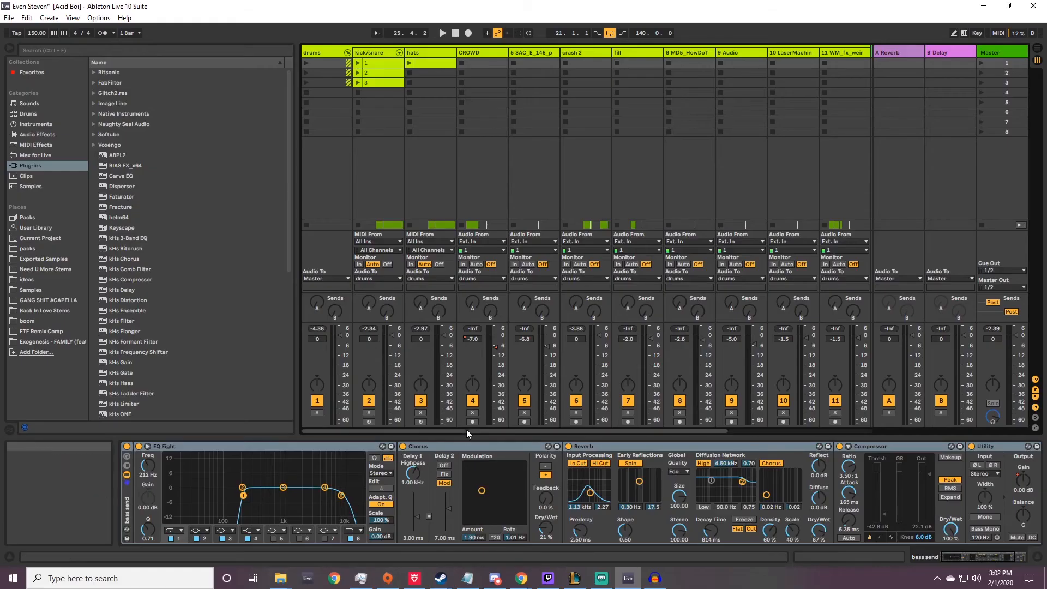
mouse_move(466, 430)
mouse_down()
mouse_move(509, 434)
mouse_move(477, 430)
mouse_up()
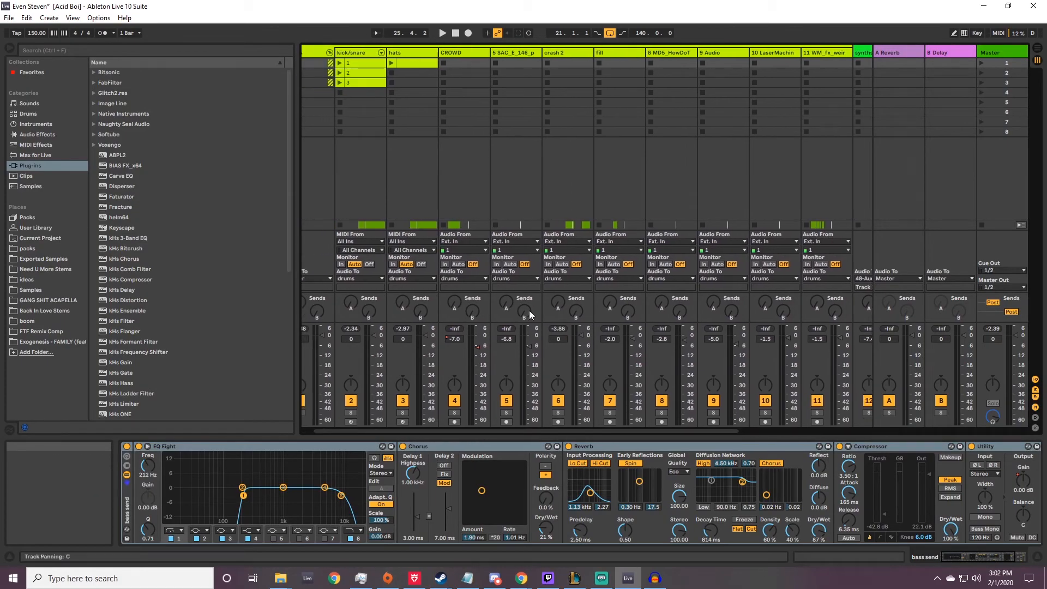
click(783, 53)
click(715, 51)
click(675, 52)
click(624, 53)
click(690, 53)
click(724, 54)
click(355, 52)
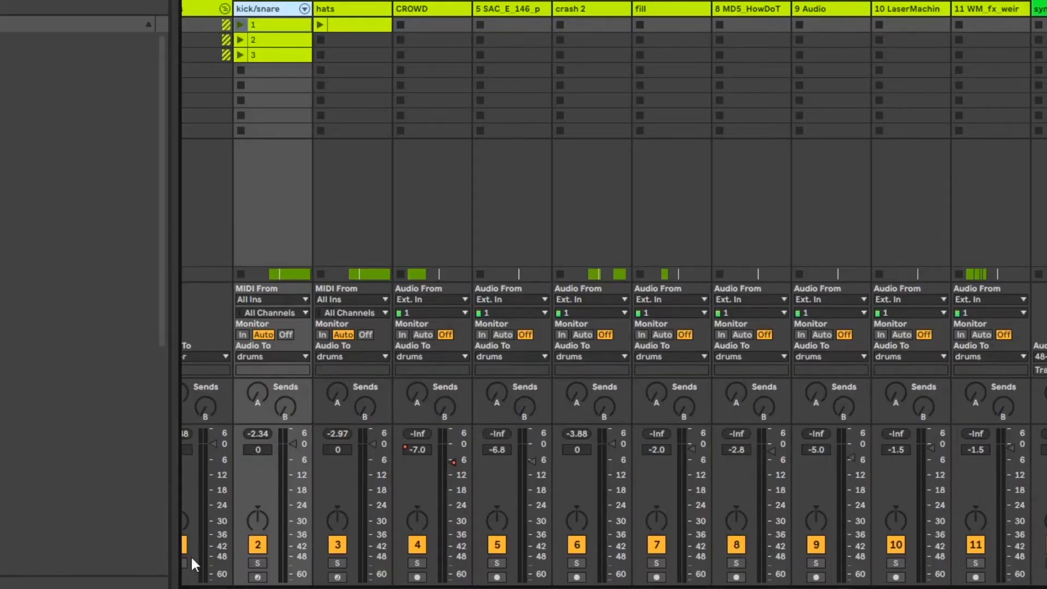
Highlight the hats and CROWD tracks one after another, then 5 SAC_E_146 through 11 WM_fx_weird together, to compare mixer levels.
click(353, 423)
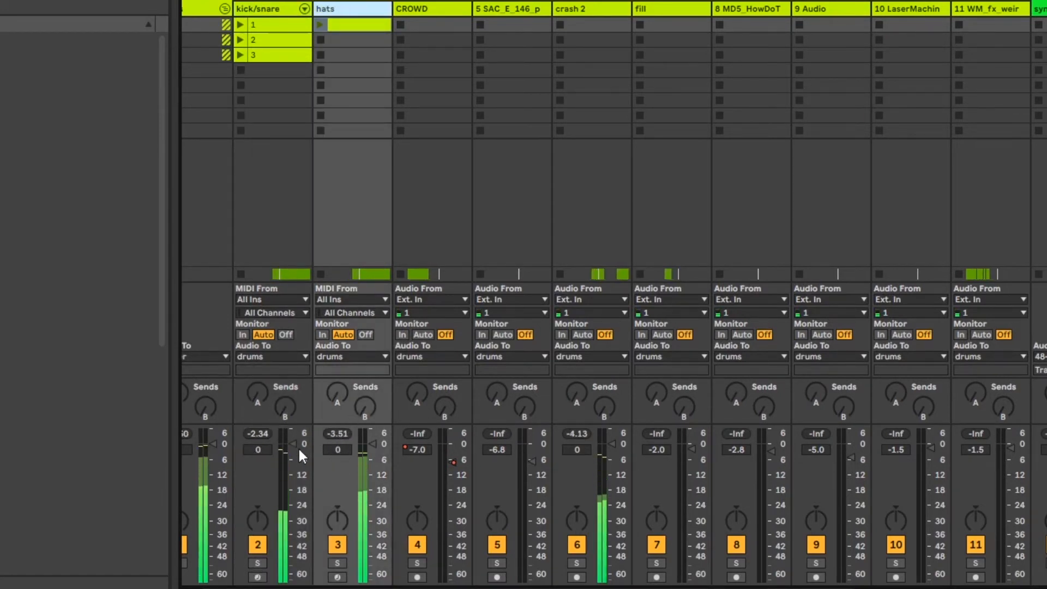
click(457, 46)
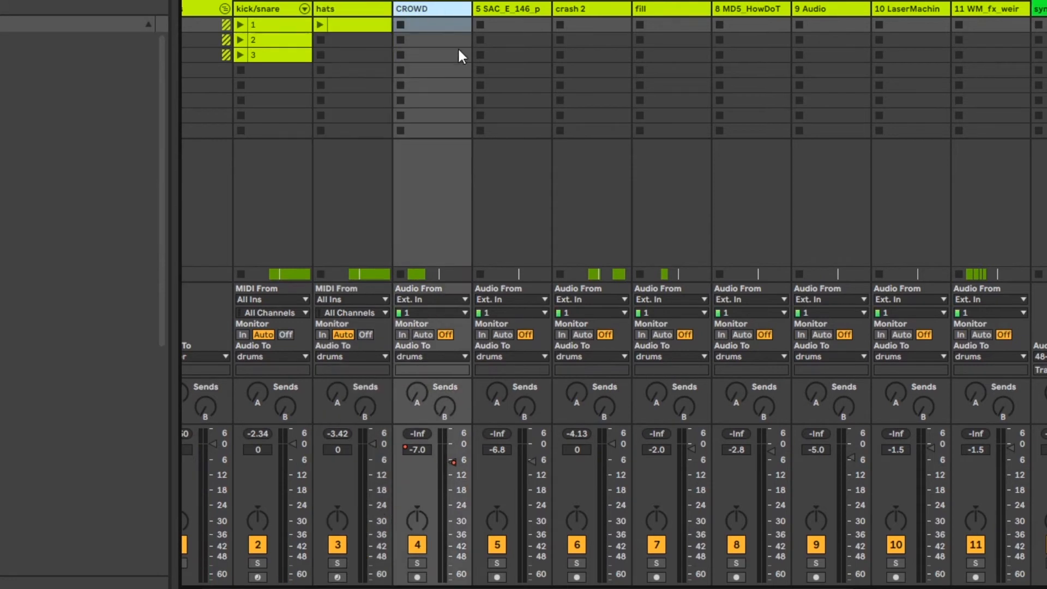
click(514, 12)
shift+click(970, 8)
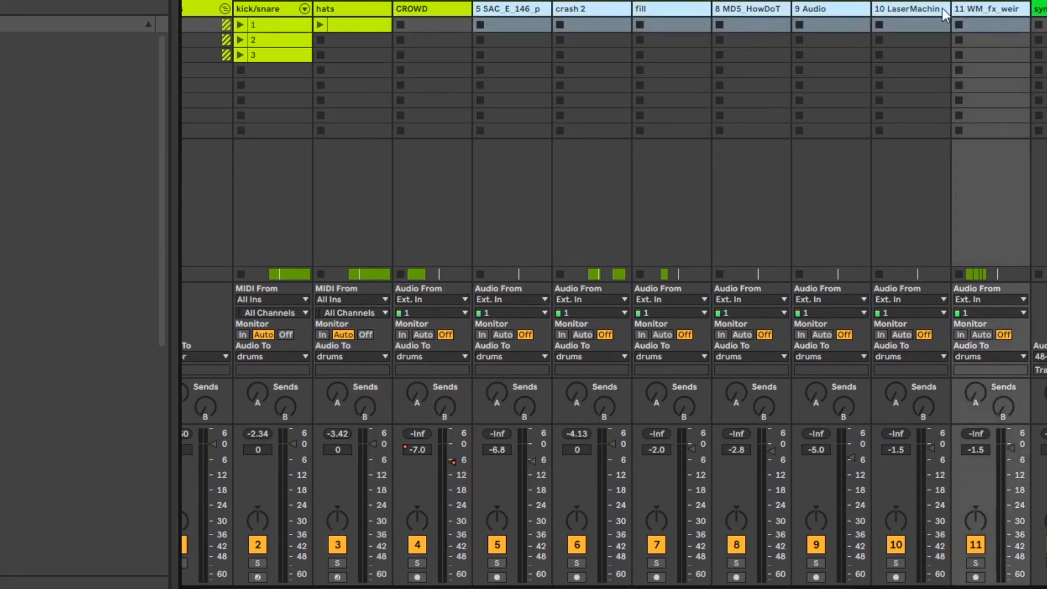
Compare the mixer levels of the crash 2, fill, hats and kick/snare tracks, selecting each in turn.
click(591, 10)
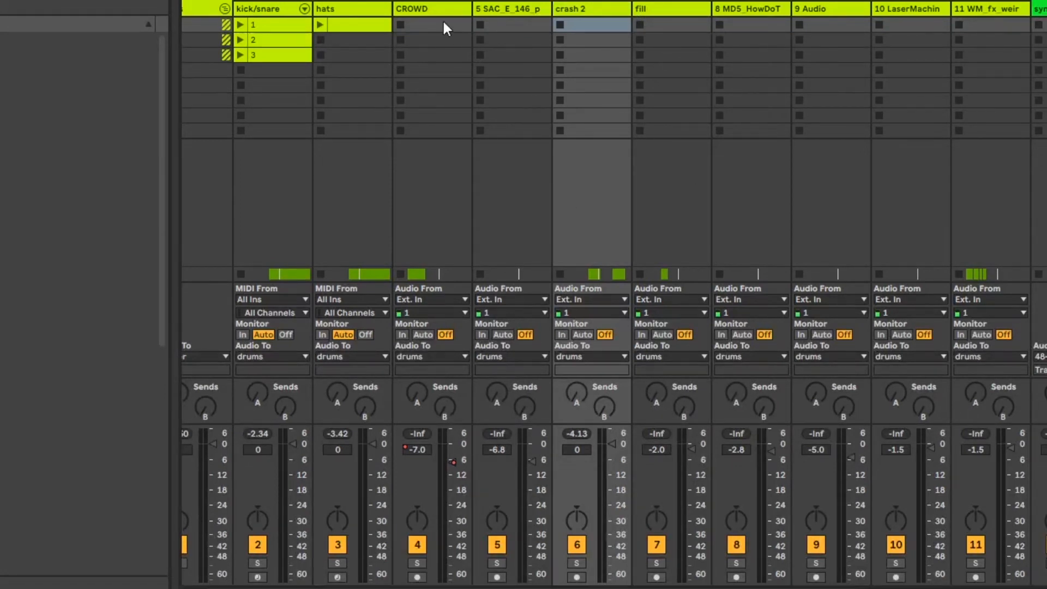
click(688, 9)
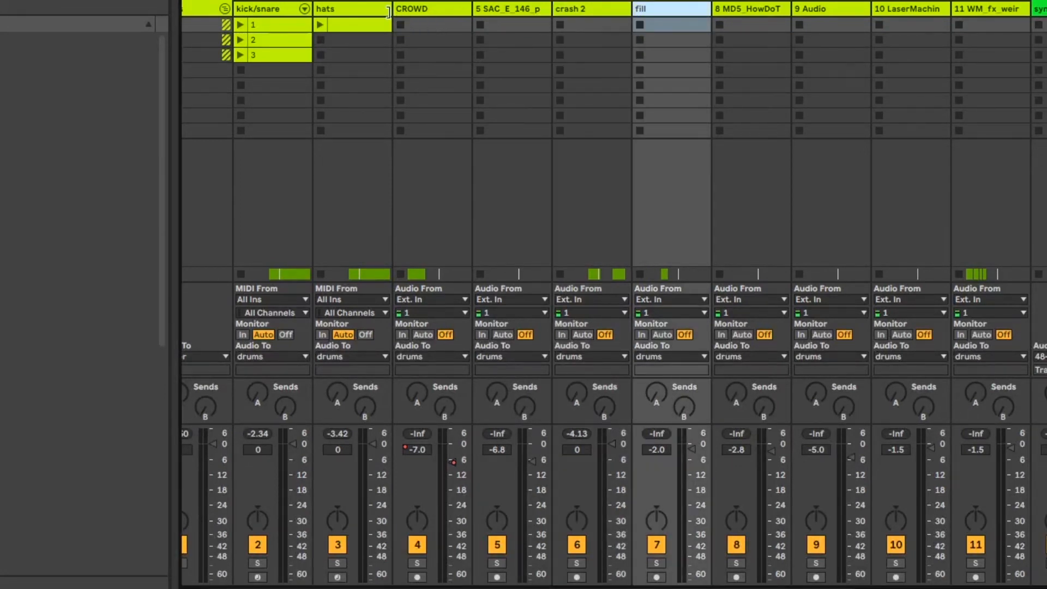
click(376, 9)
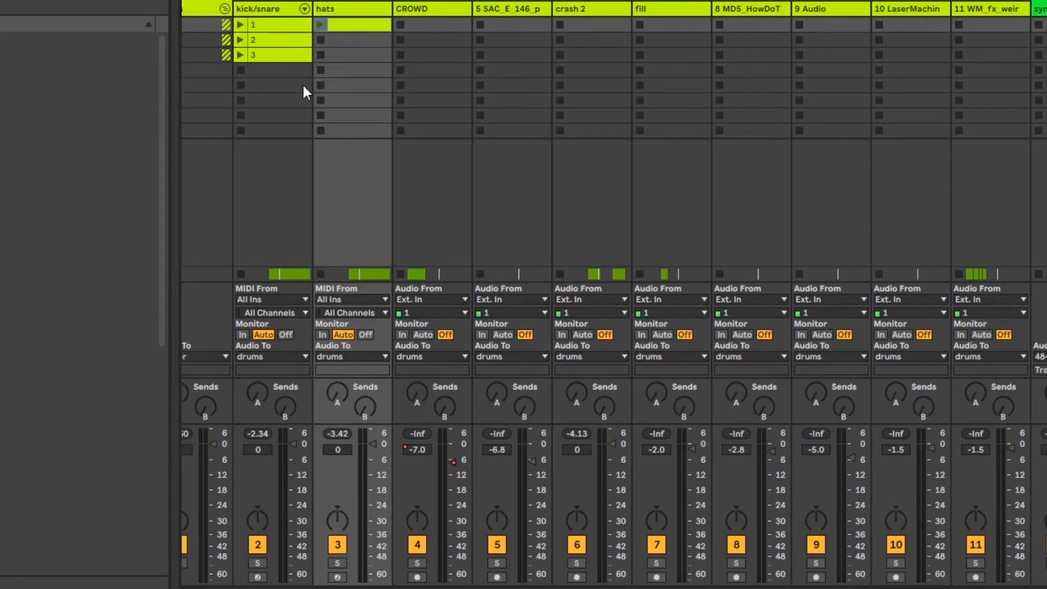
click(256, 9)
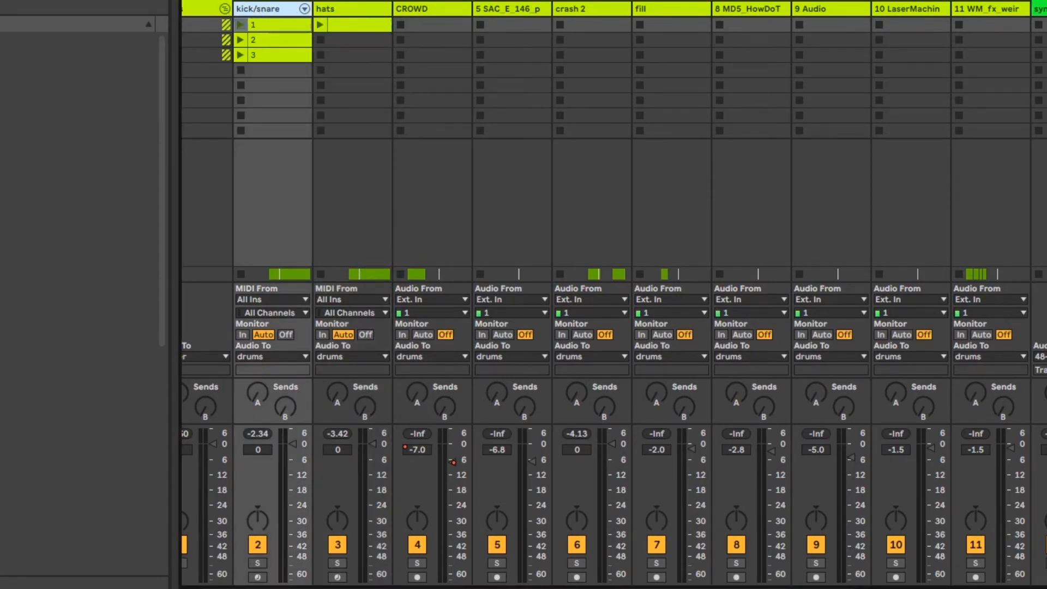
Open the WDH2_KICK_22 pad's Audio Effect Rack and show the devices on its top and sub chains.
click(163, 446)
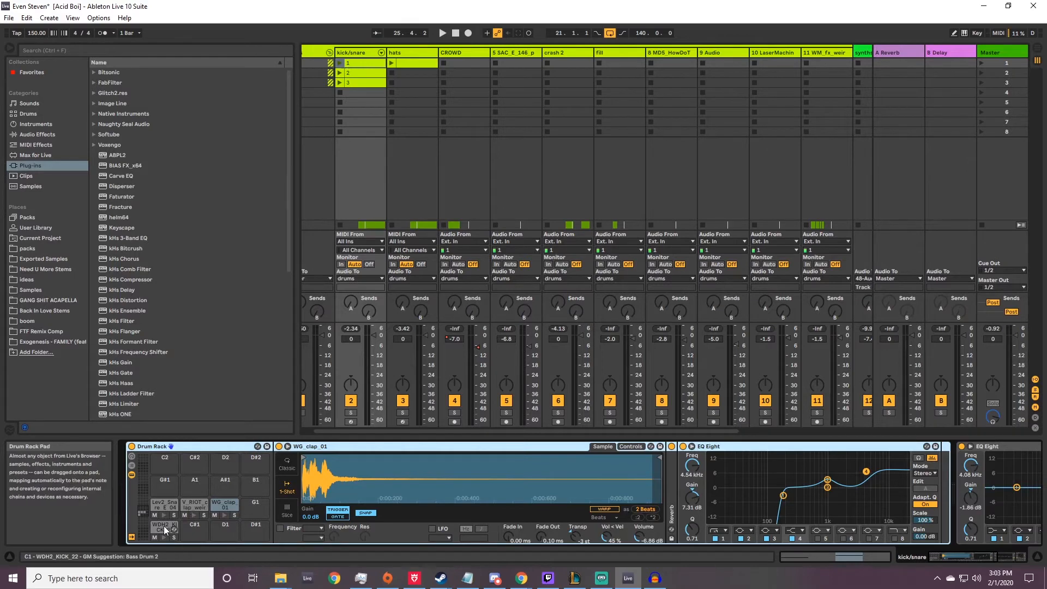
click(165, 525)
double_click(673, 499)
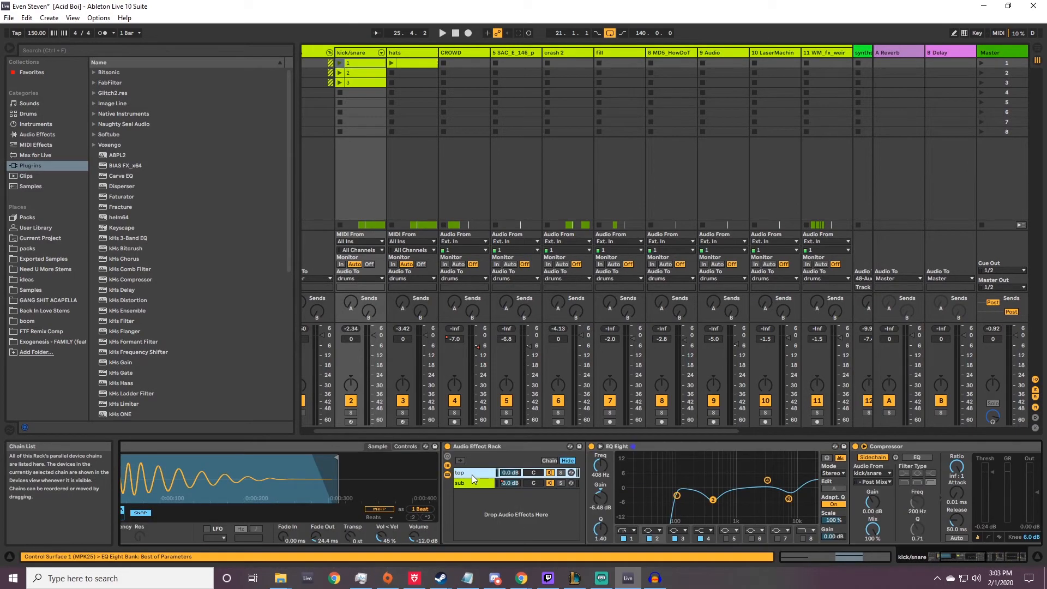
click(473, 484)
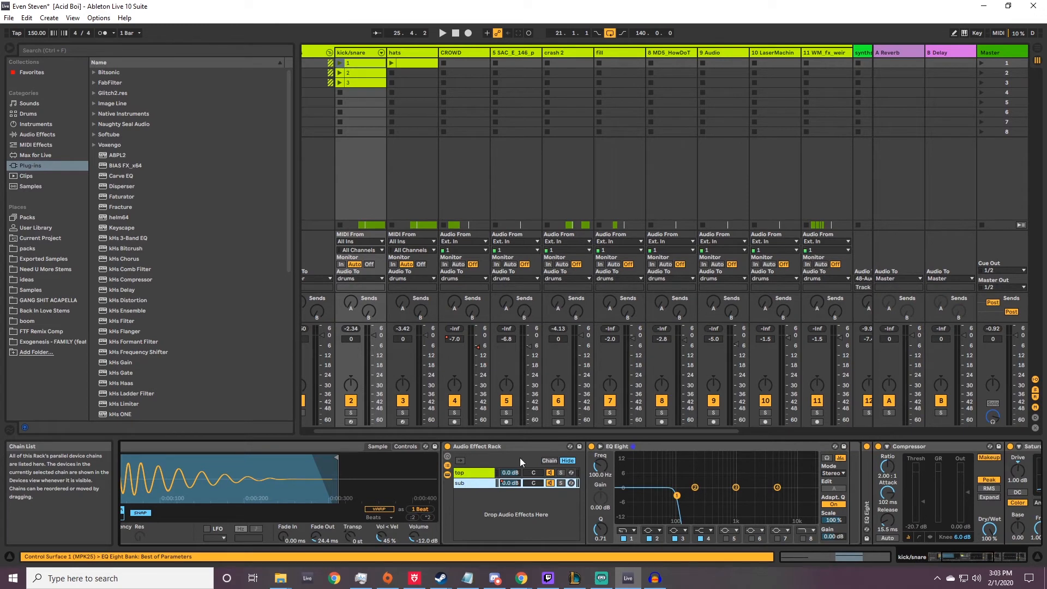
Fold the kick's Audio Effect Rack and point out the Compressor, Saturator, EQ Eight and final Saturator after it.
double_click(489, 446)
double_click(463, 482)
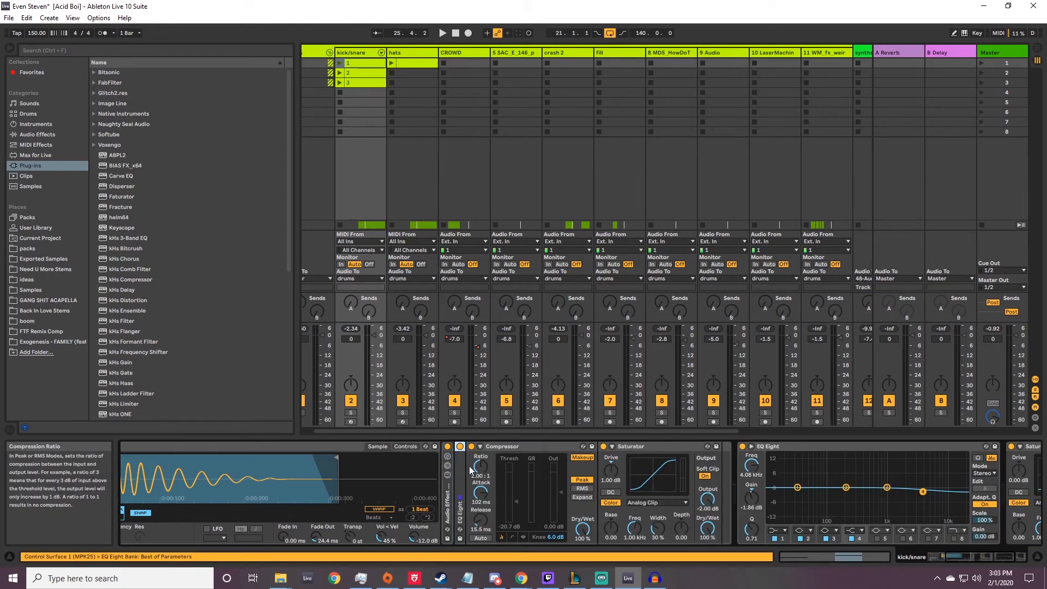
double_click(515, 450)
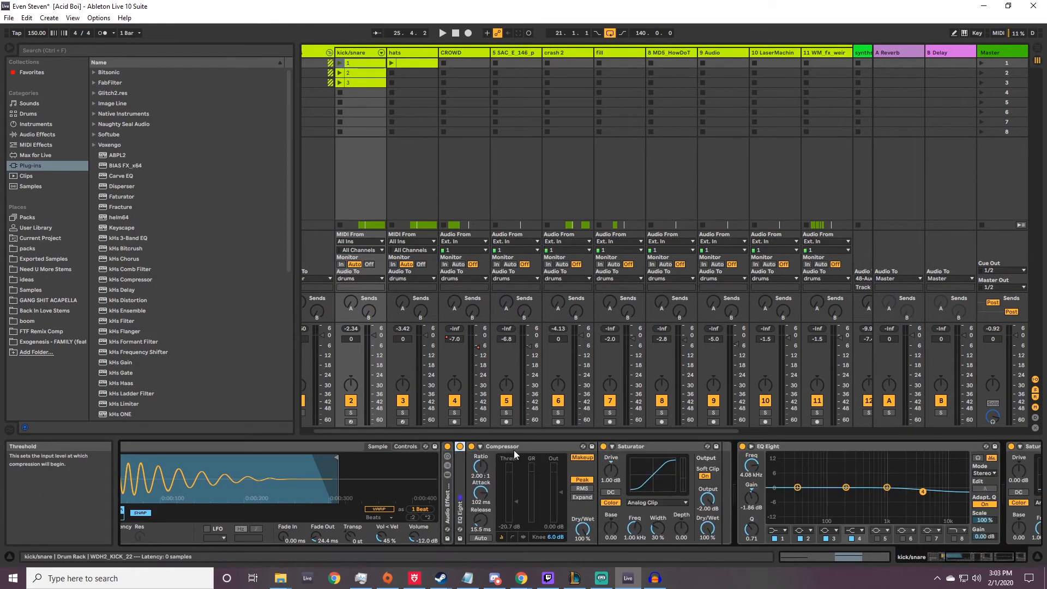
click(645, 450)
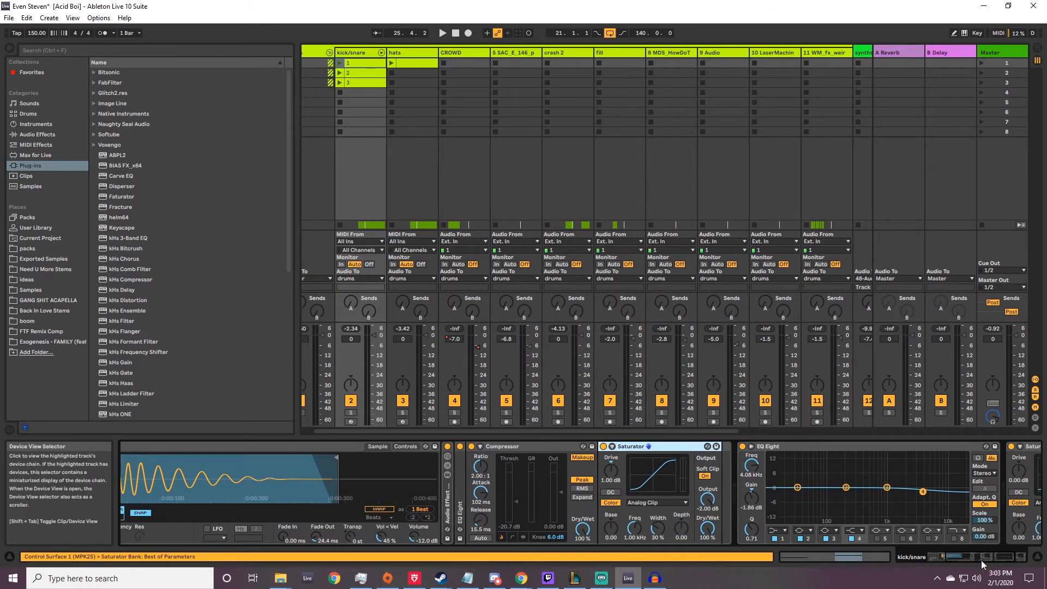
click(862, 450)
shift+click(918, 447)
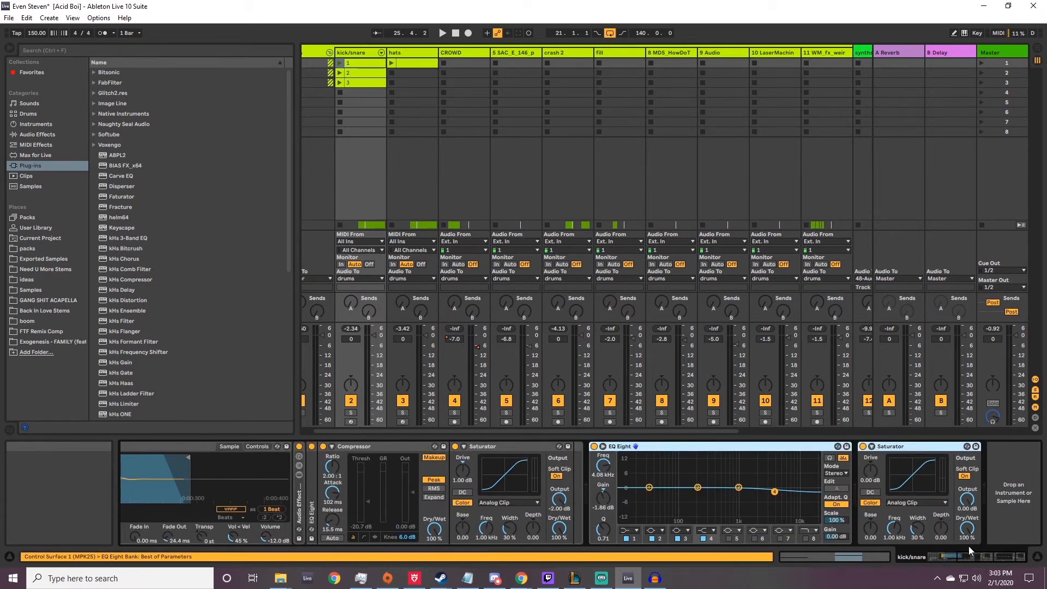
Show the Lev2_Snare_E_04 pad's sample and its effects chain in the Drum Rack.
drag(970, 556, 750, 586)
click(165, 504)
drag(966, 555, 929, 559)
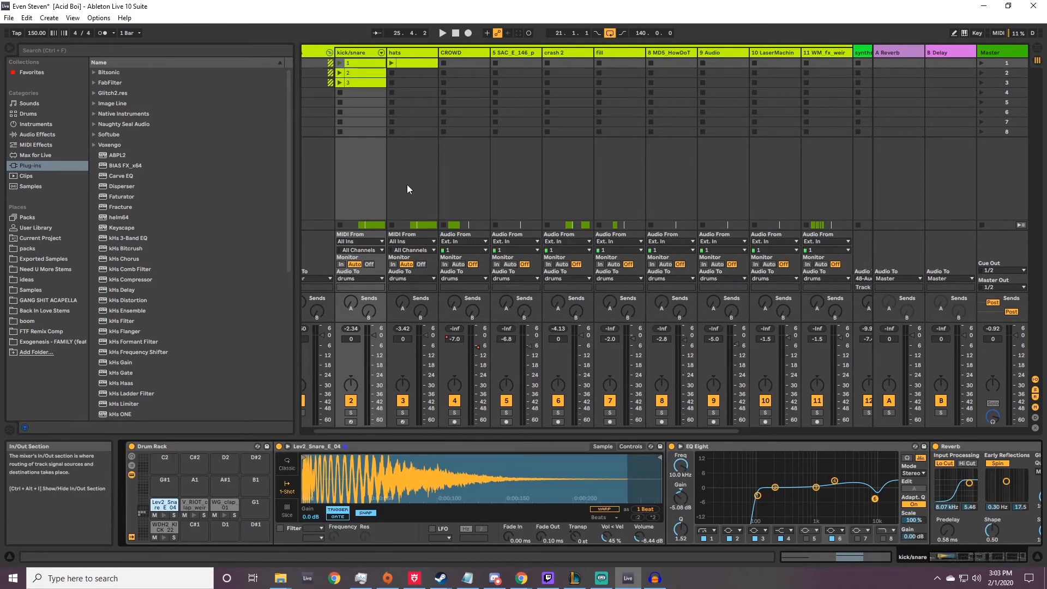
Collapse the drums group in the mixer and show its Limiter and EQ Eight.
click(349, 53)
click(348, 53)
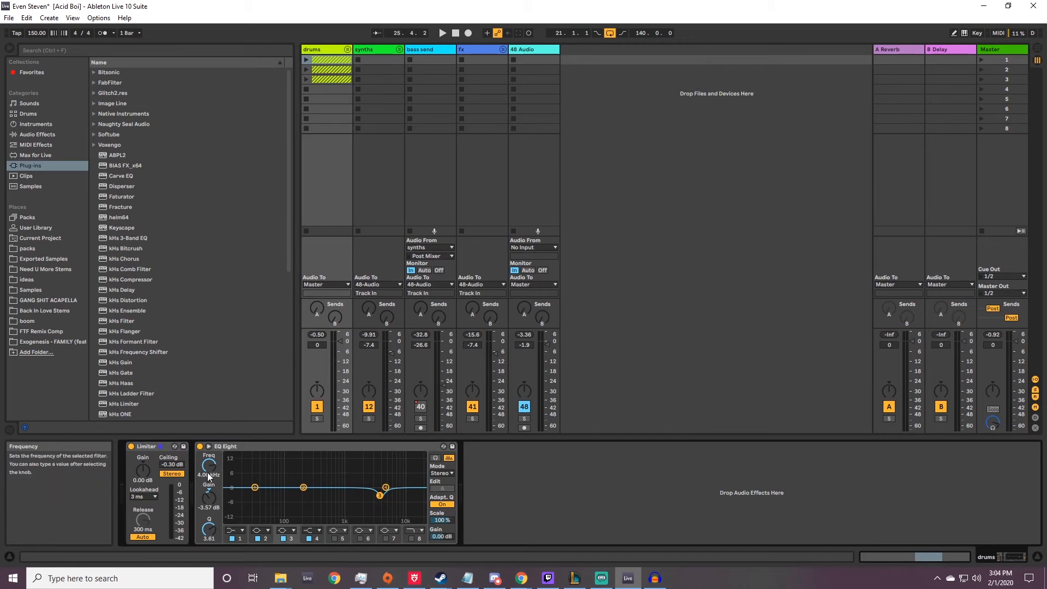
Point out the drums group's Limiter, then unfold the synths group and show the remove sub group's devices with its tracks folded.
click(151, 446)
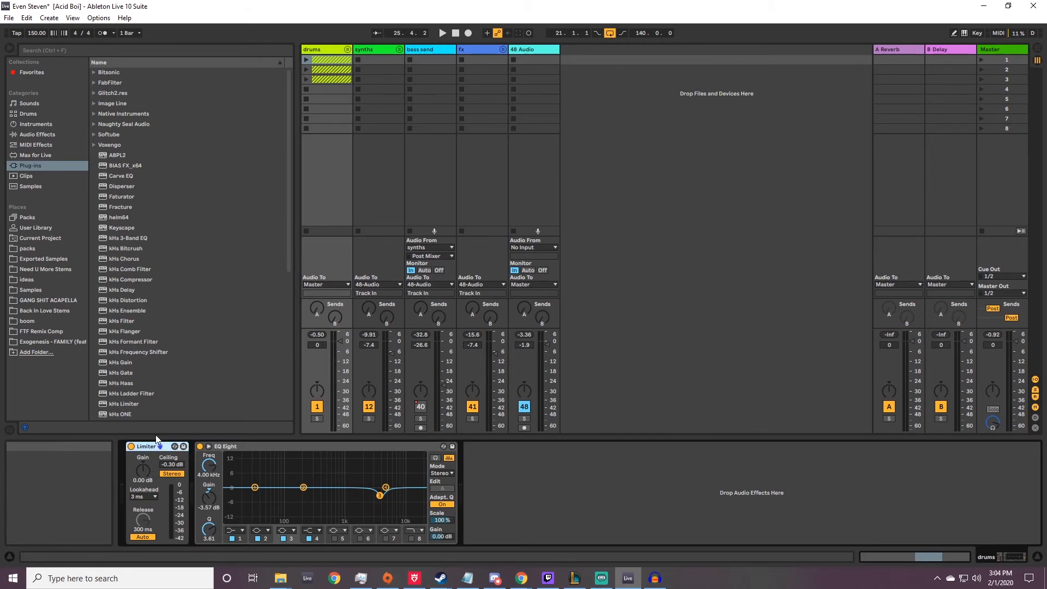
click(399, 49)
click(436, 57)
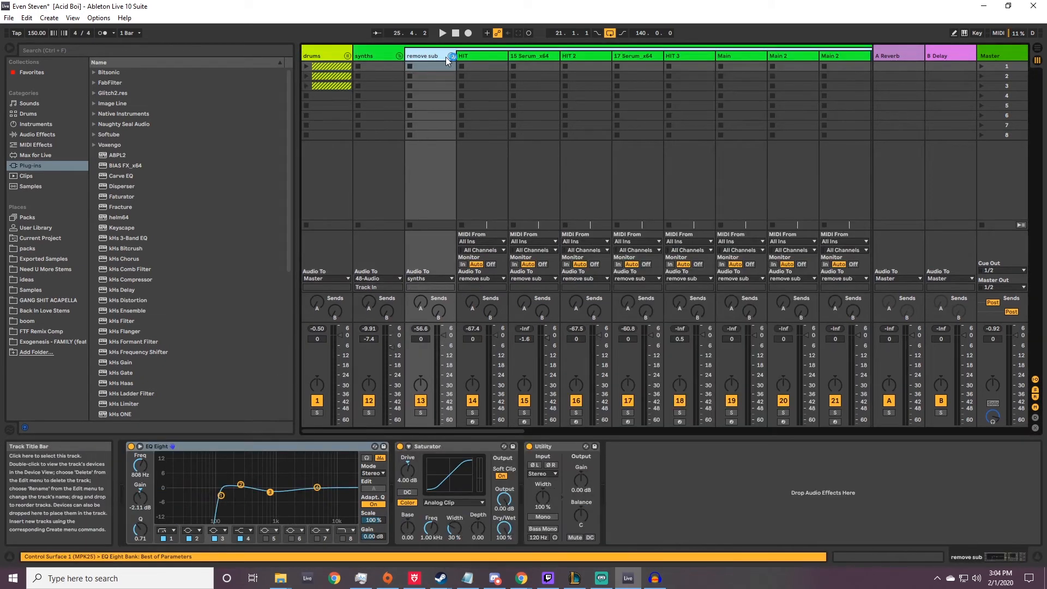
click(461, 54)
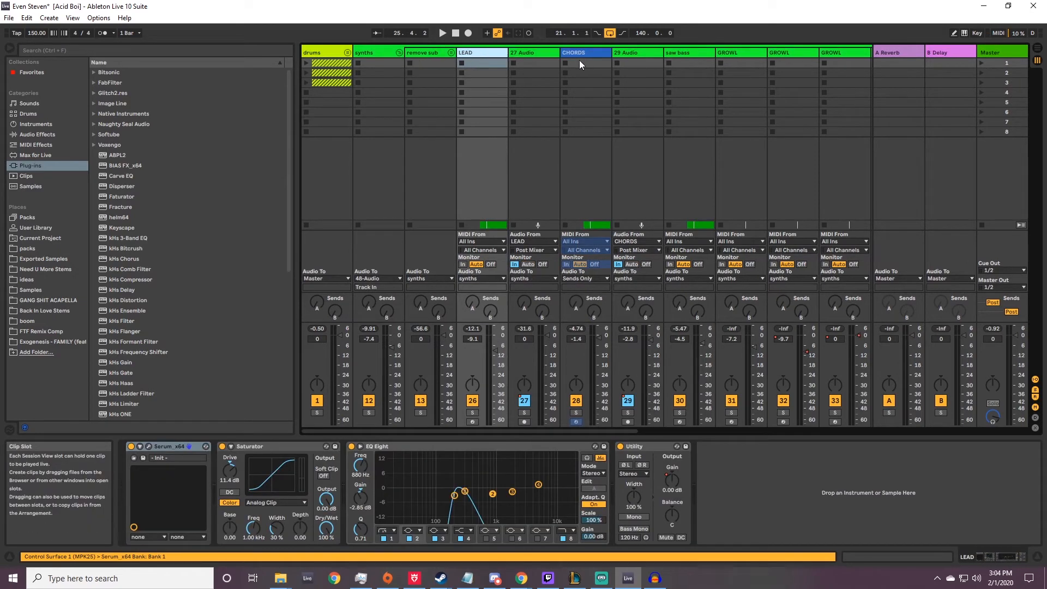
Highlight the synth tracks from LEAD through saw arp in the mixer.
drag(607, 432, 668, 422)
drag(506, 429, 616, 431)
click(809, 54)
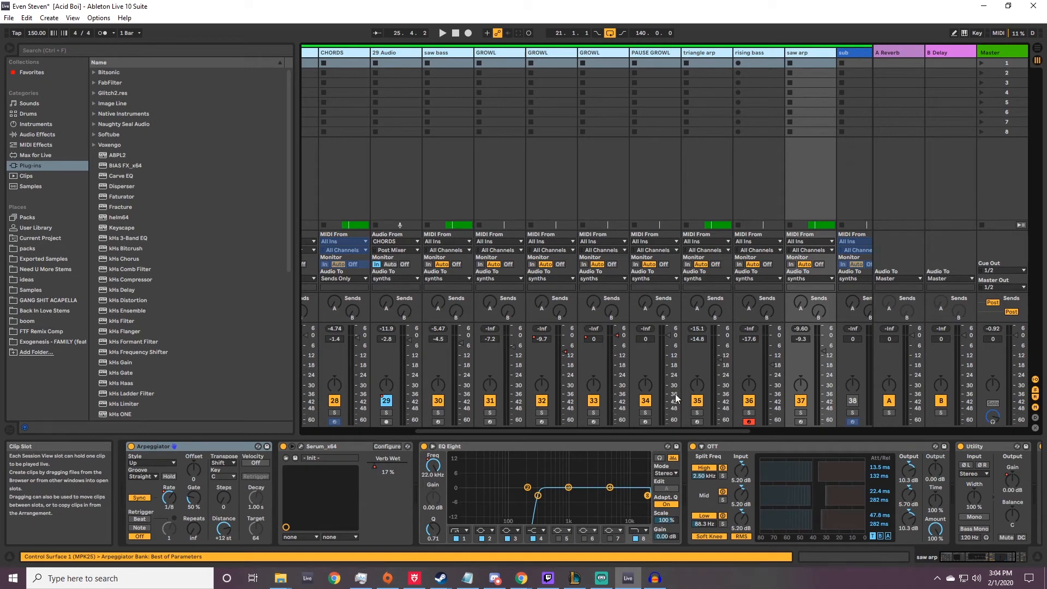
drag(691, 430, 597, 429)
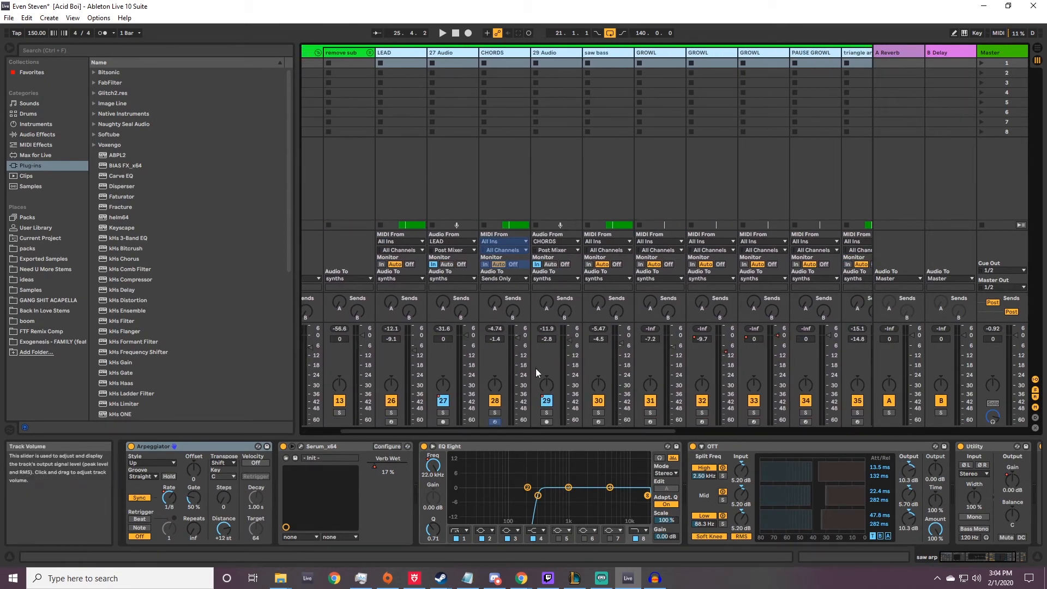
Show the LEAD, 27 Audio, CHORDS and first GROWL tracks with their device chains.
click(404, 62)
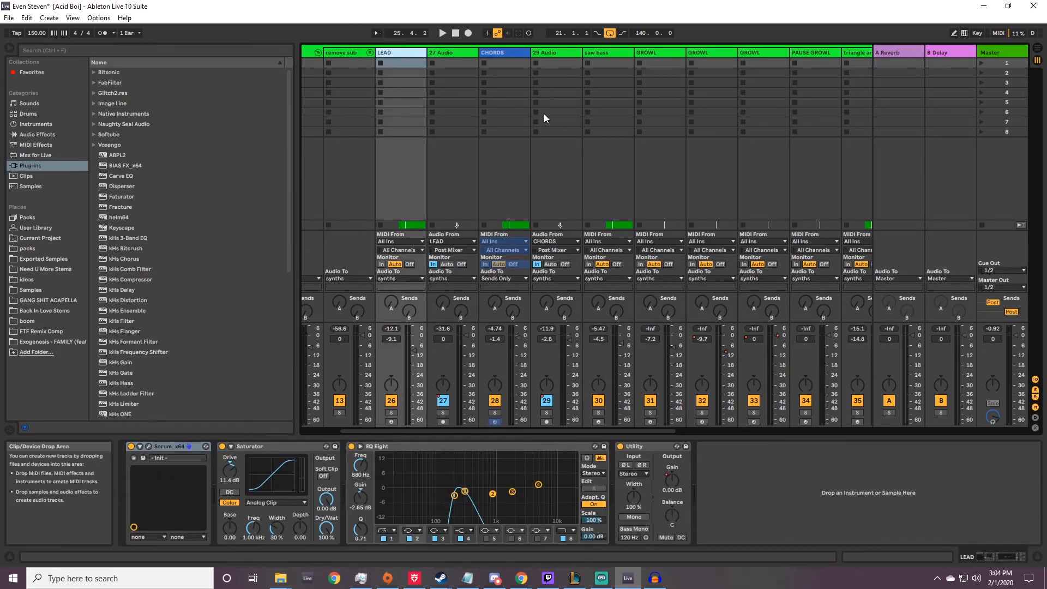
click(455, 54)
click(495, 56)
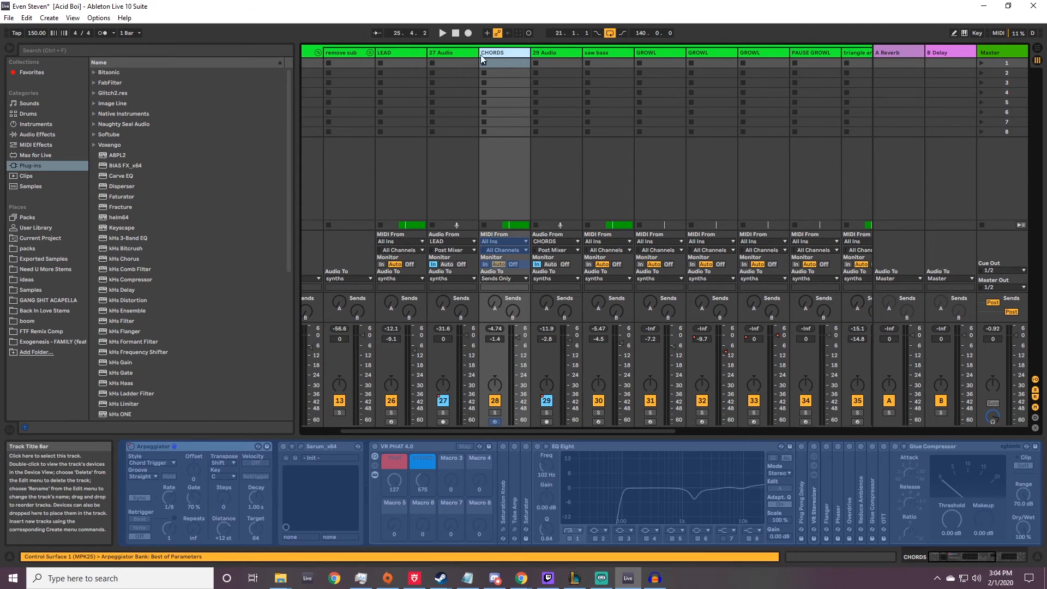
click(466, 54)
click(629, 54)
click(658, 55)
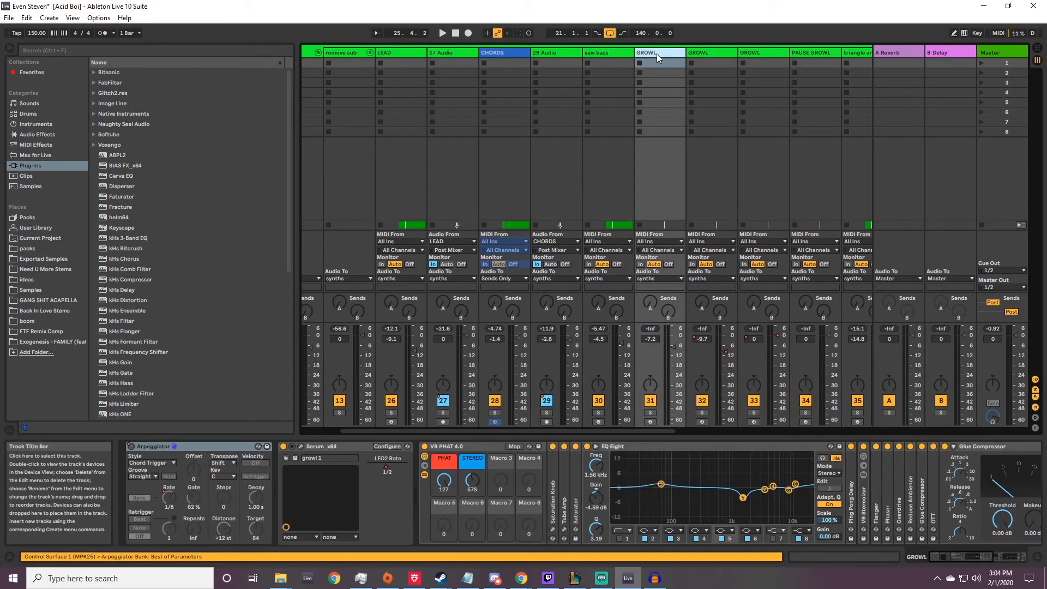
Point out the sub and sub freeze tracks within the synths group.
drag(592, 430, 711, 442)
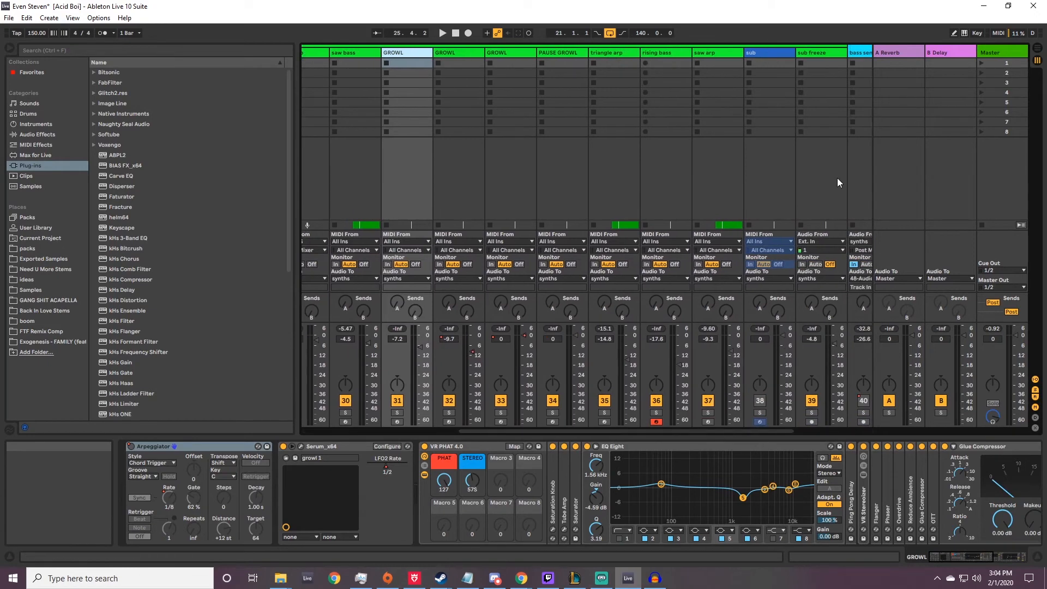
click(770, 54)
click(810, 54)
Select the remove sub group and unfold it to show the HIT, Serum and Main tracks inside.
drag(674, 428, 514, 432)
click(425, 53)
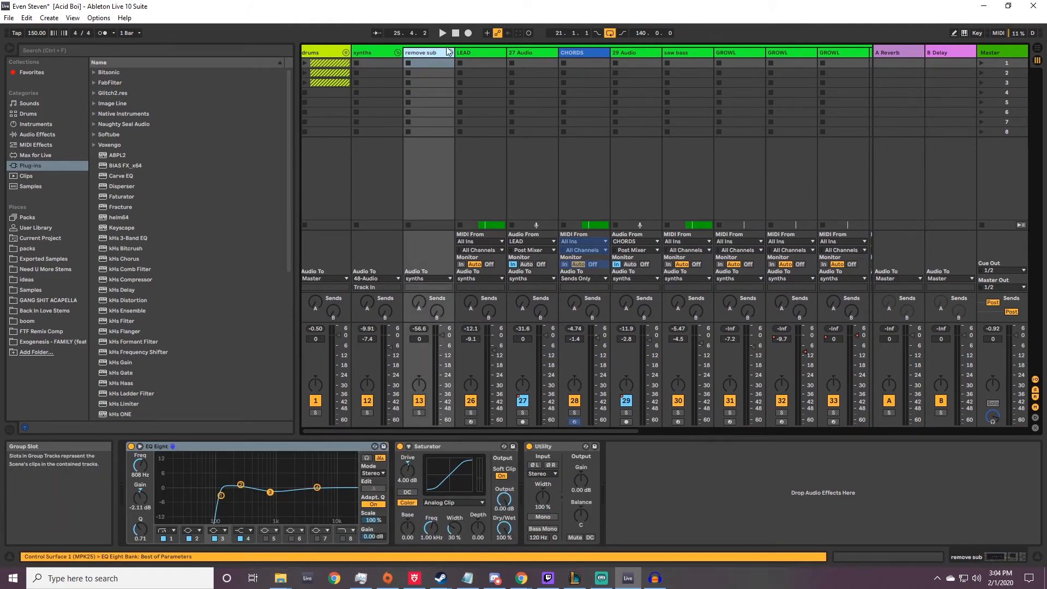
click(449, 52)
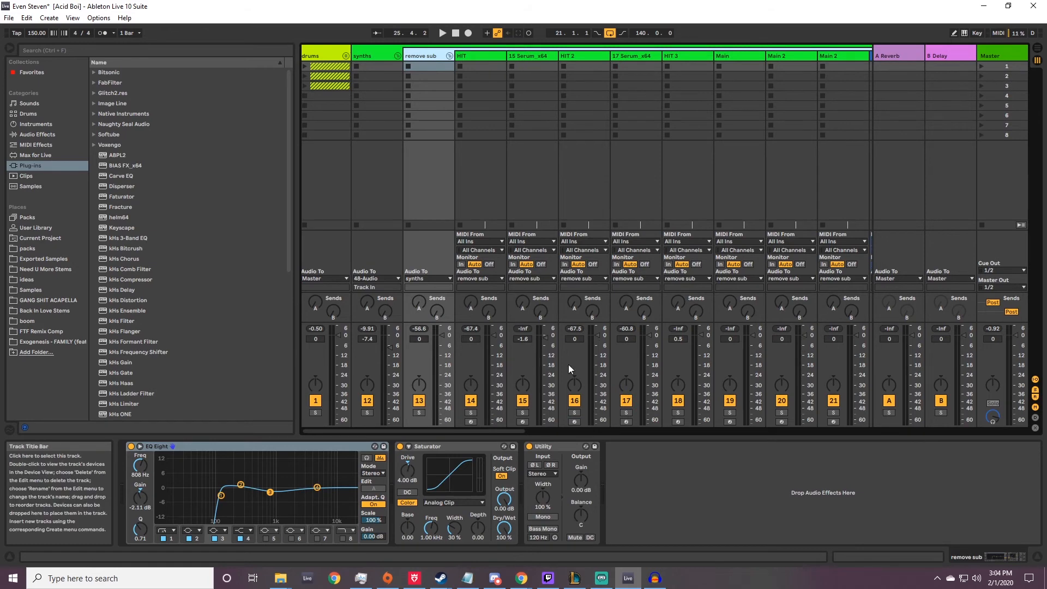
drag(515, 428, 536, 439)
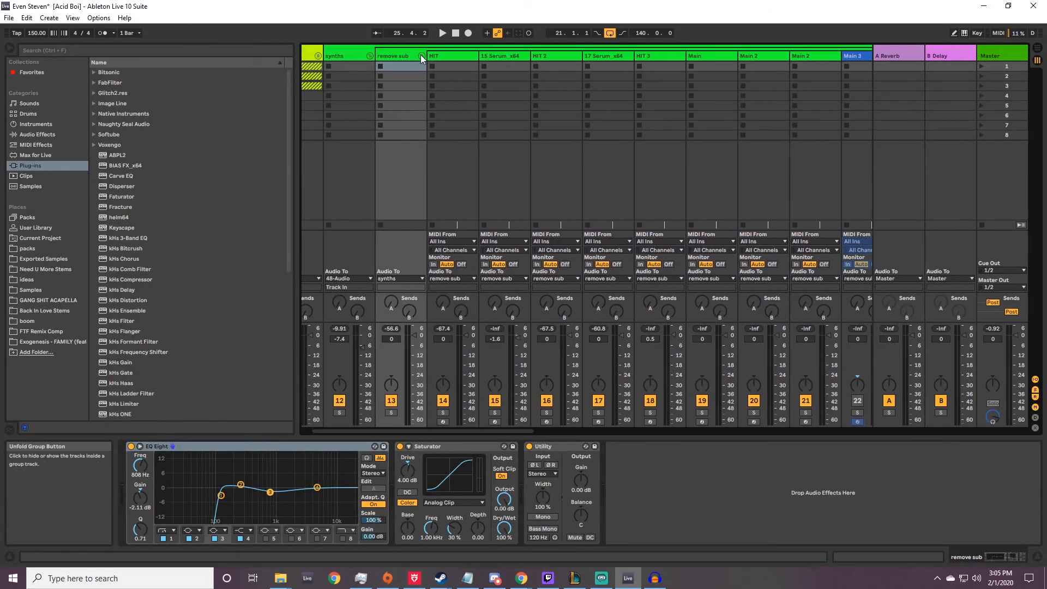
Fold the remove sub group and point out its EQ Eight, Saturator and Utility.
click(421, 55)
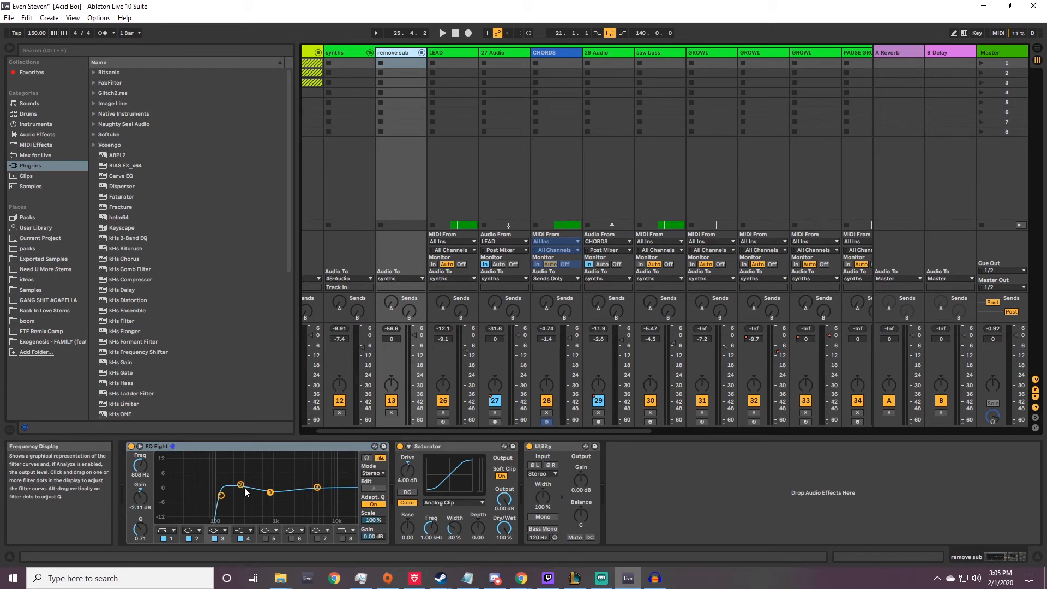
click(436, 450)
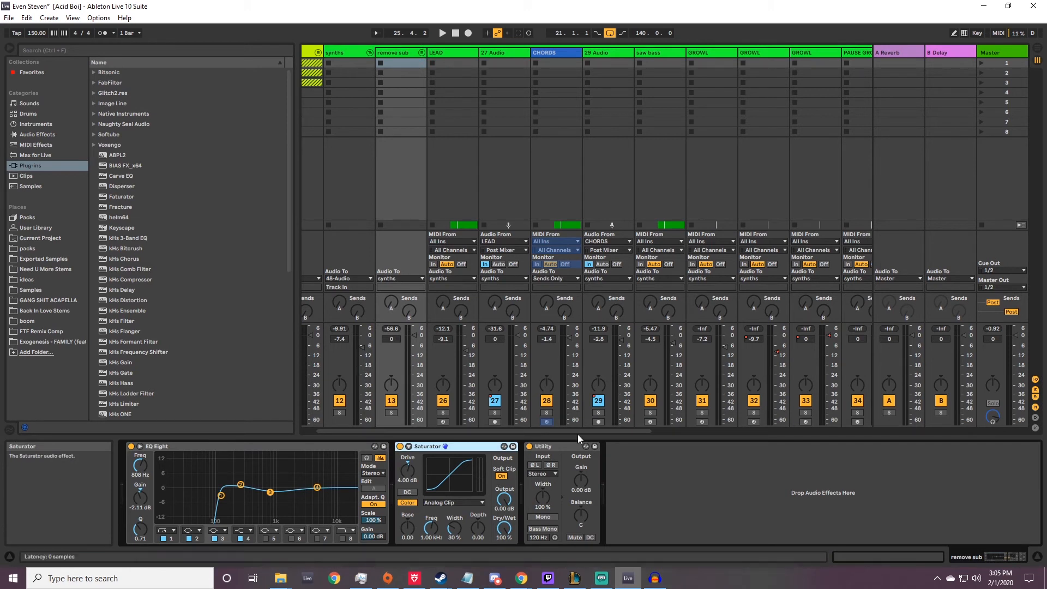
click(558, 450)
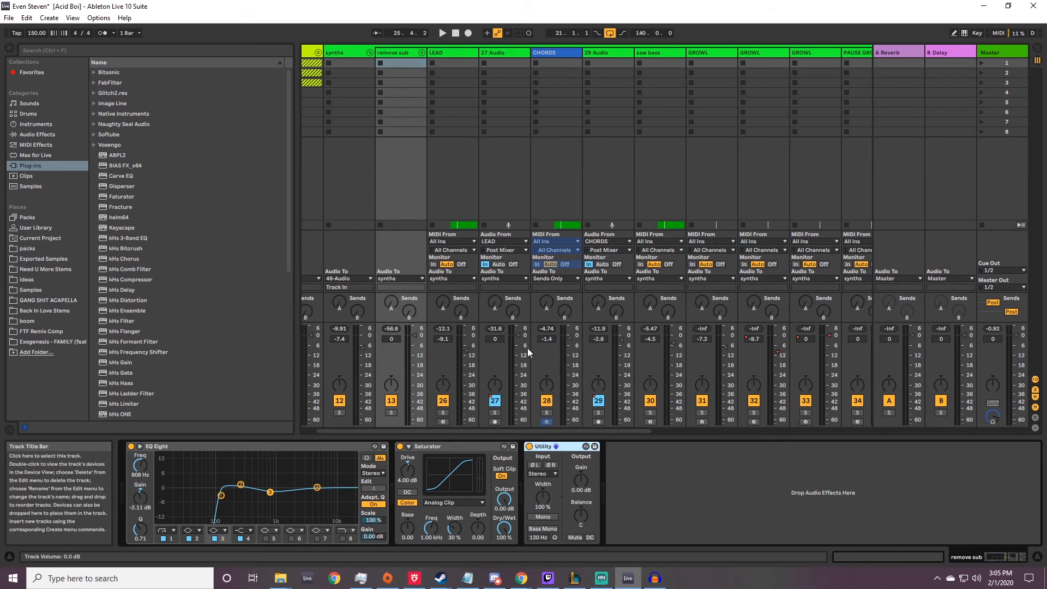
Highlight the tracks from LEAD to the first GROWL, followed by the other two GROWL tracks.
drag(535, 429, 557, 411)
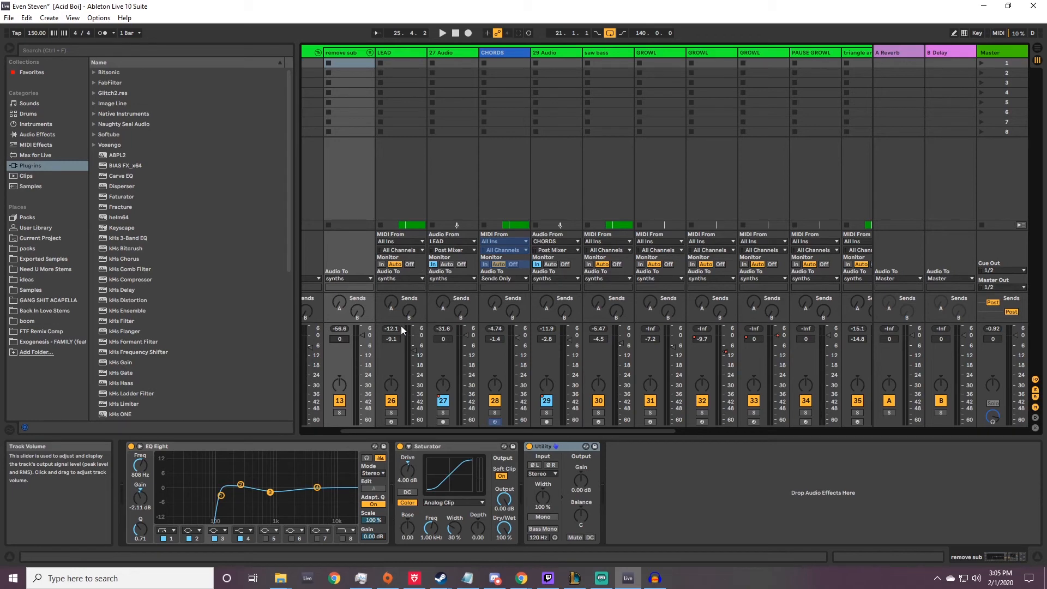
click(417, 52)
click(641, 53)
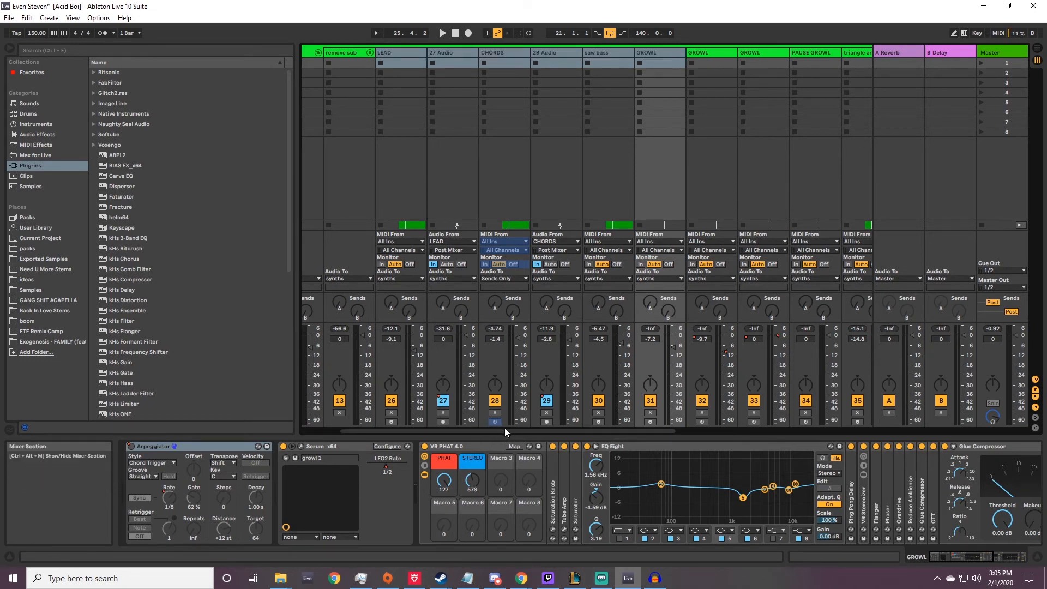
drag(504, 431, 602, 432)
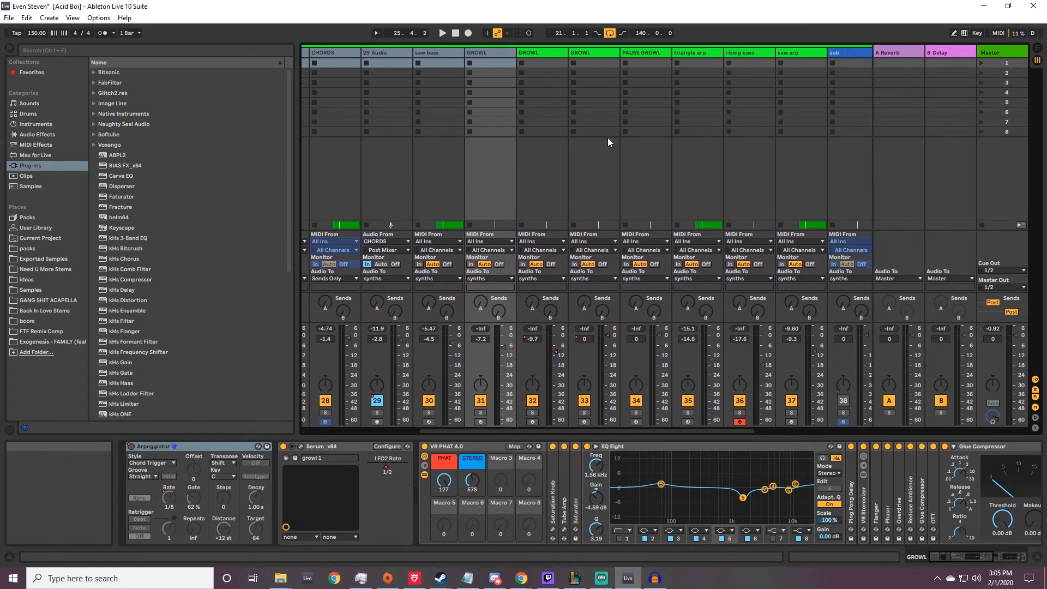
click(542, 53)
click(545, 180)
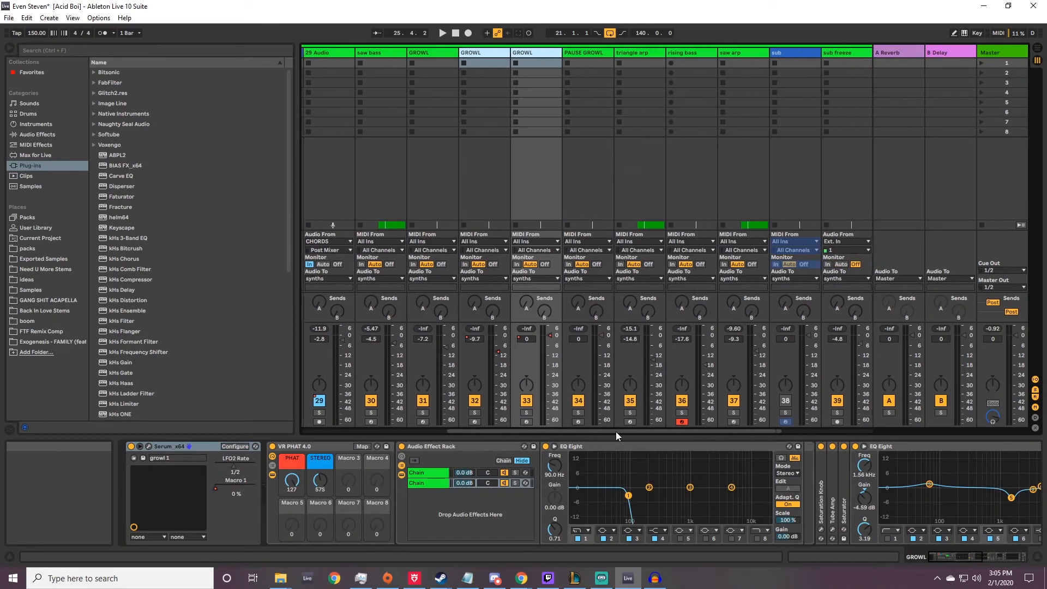
Select the whole synths group and bring its mixer channel into view to show its effects chain.
drag(617, 431, 666, 427)
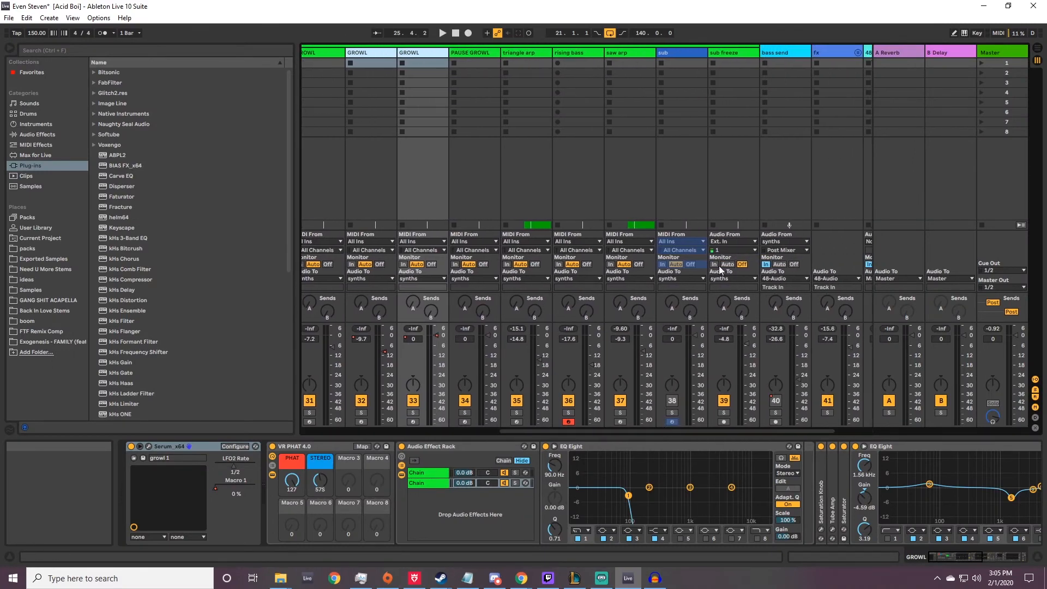
click(722, 47)
drag(647, 431, 780, 437)
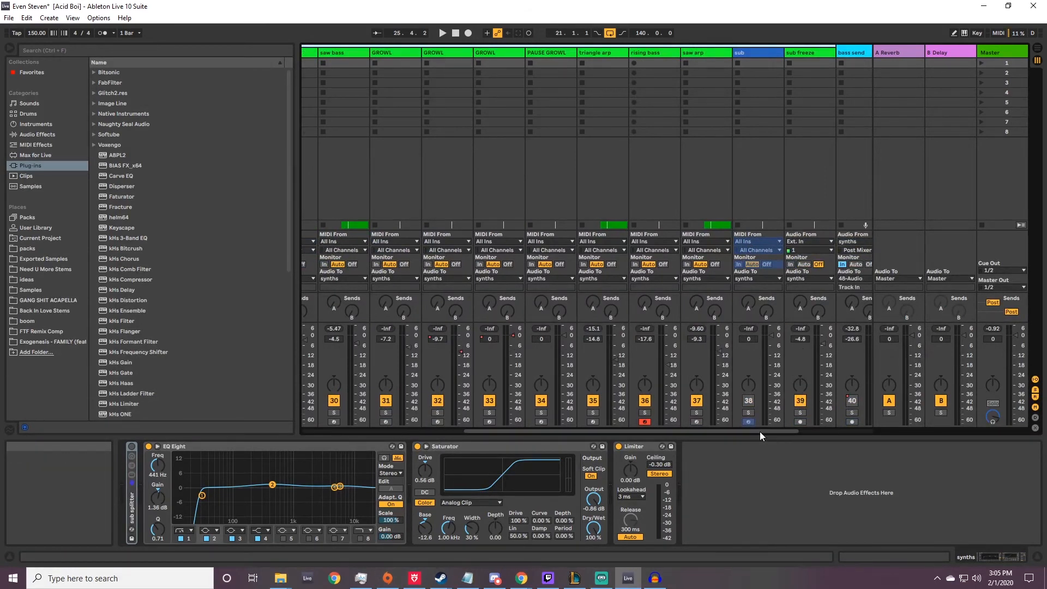
drag(760, 430, 607, 423)
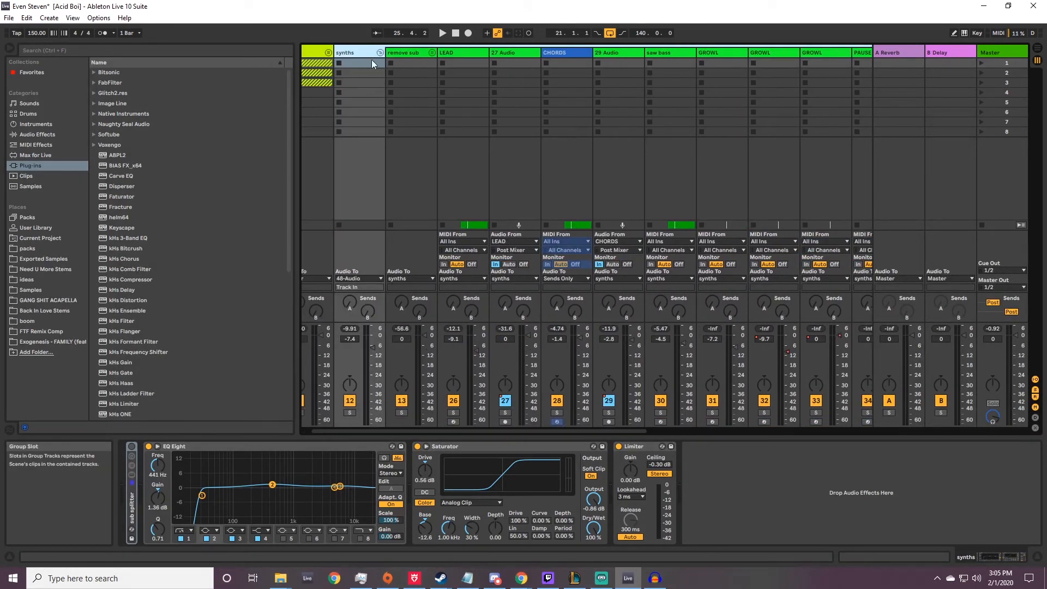
drag(408, 430, 397, 428)
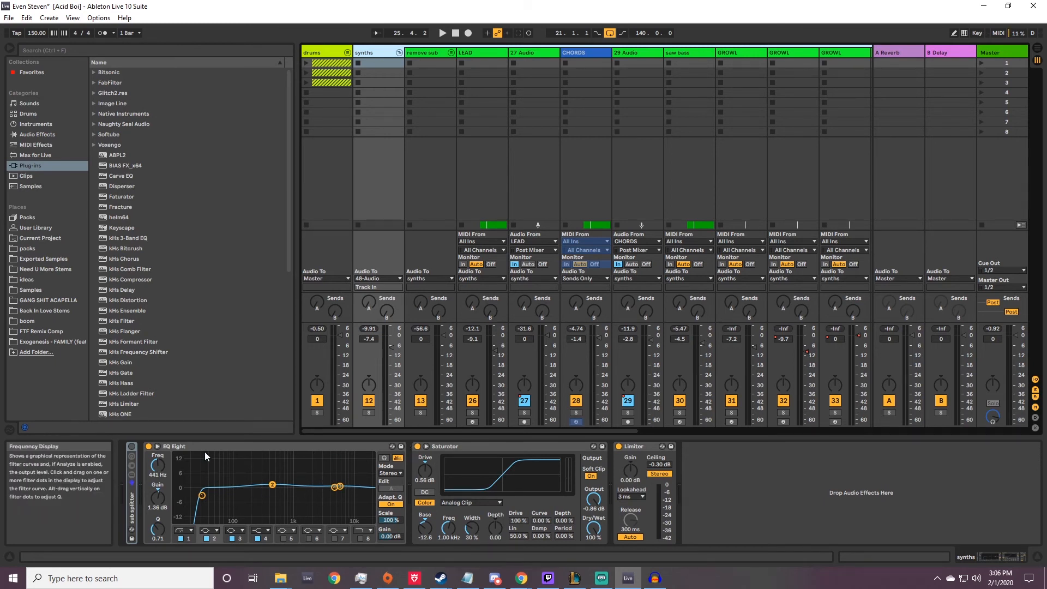
Briefly unfold the synths group's sub splitter rack to show its chains, then point out the EQ Eight's low cut and the Saturator.
double_click(132, 501)
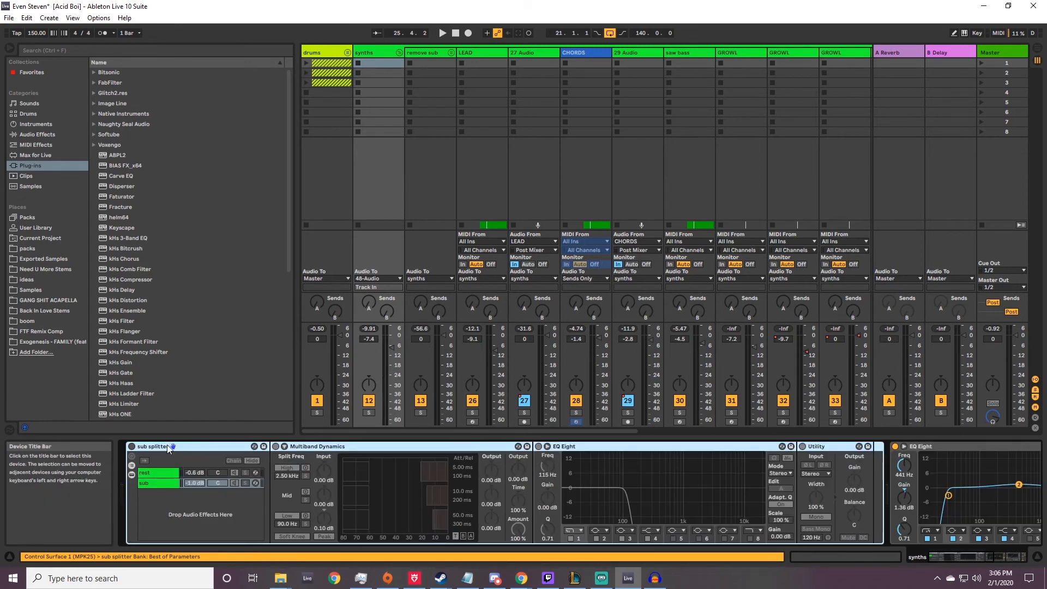
double_click(167, 444)
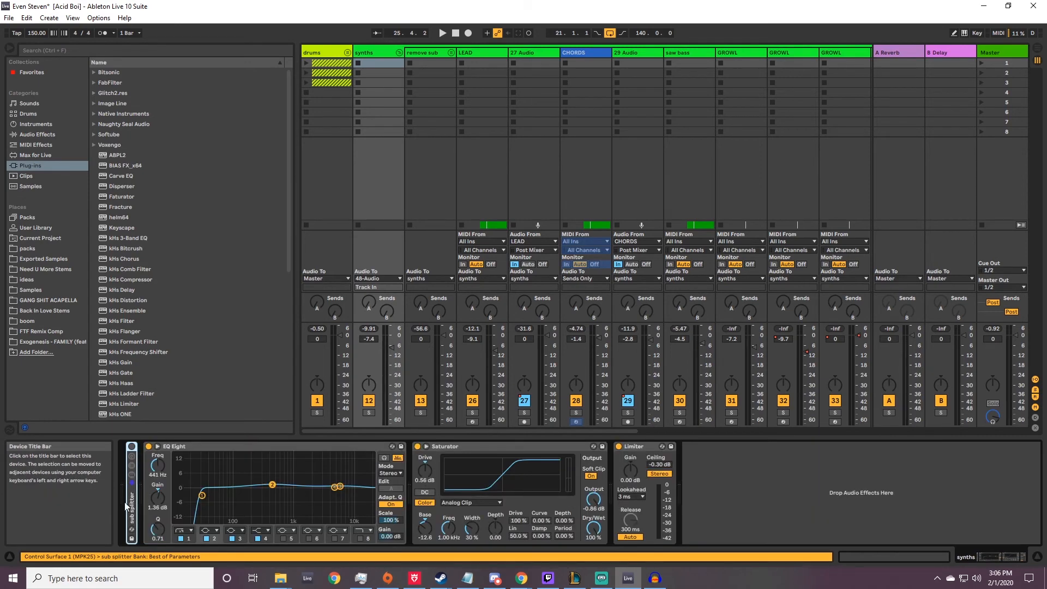
click(183, 492)
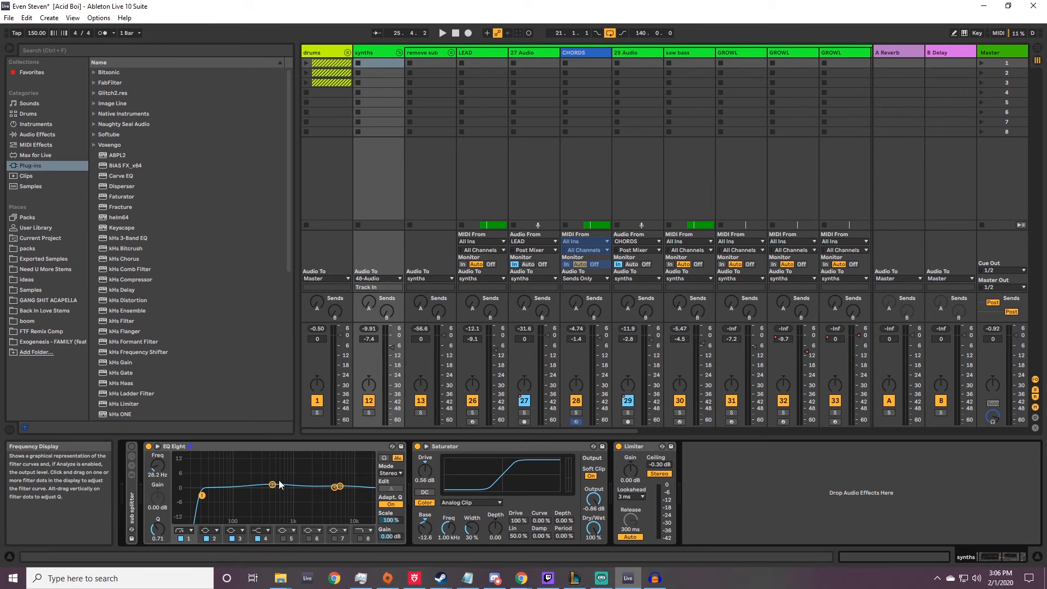
click(465, 476)
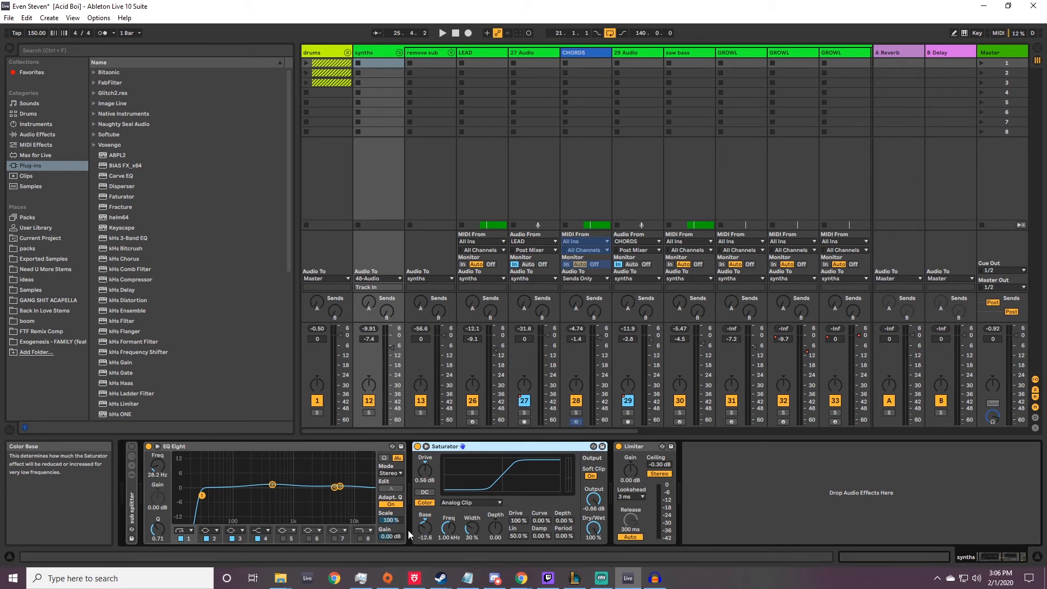
Fold the synths group and point out the volume levels of the synths and drums groups.
click(399, 53)
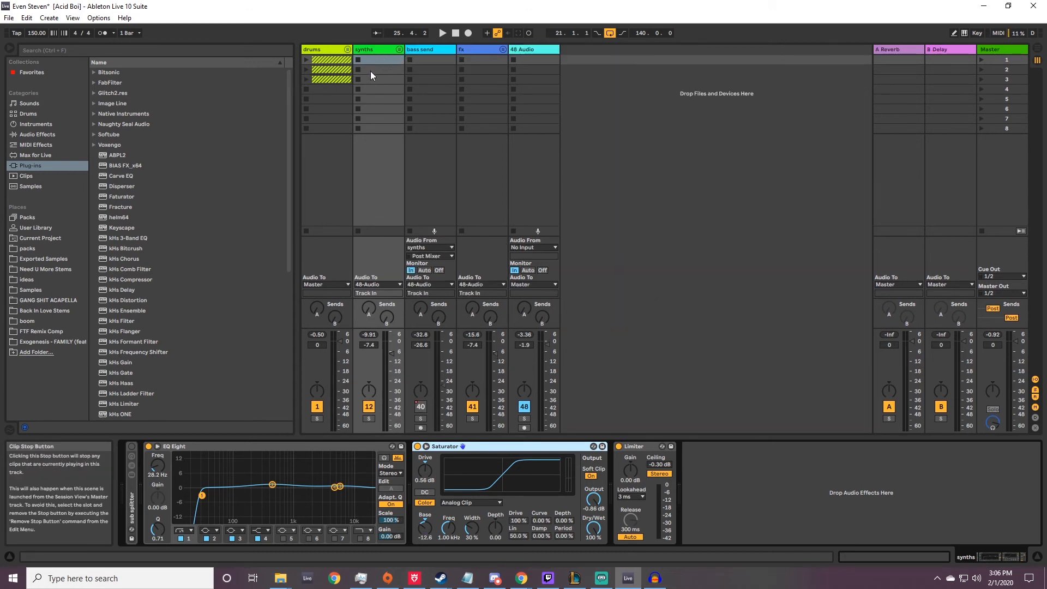
click(369, 48)
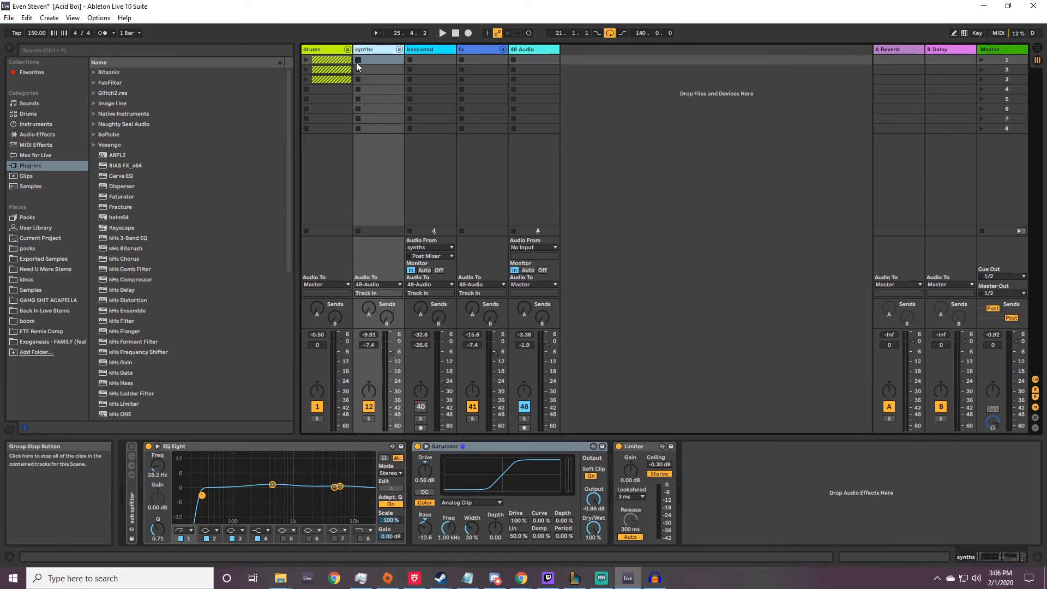
click(371, 345)
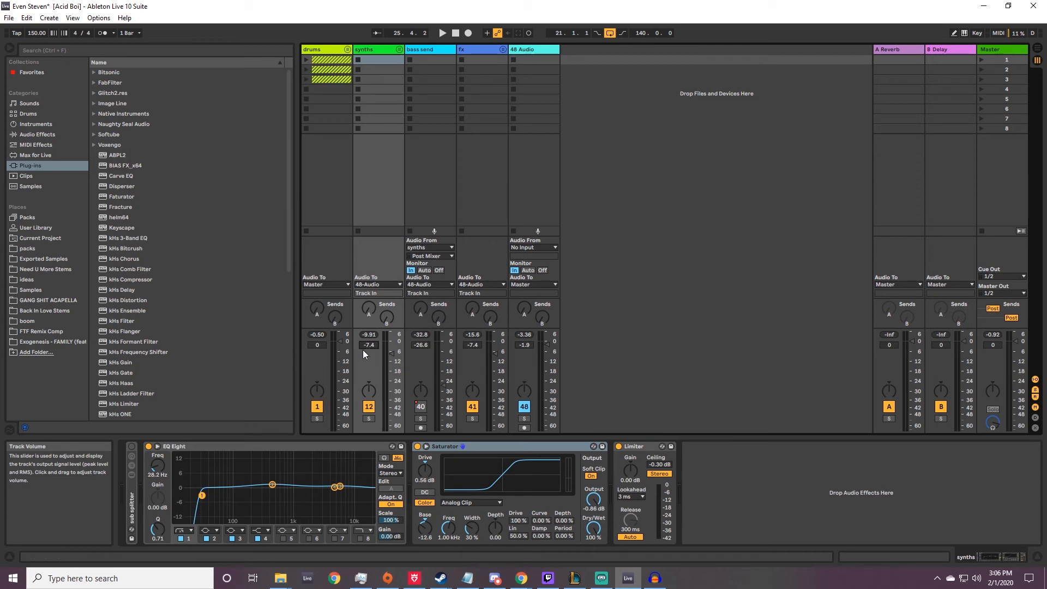
click(319, 345)
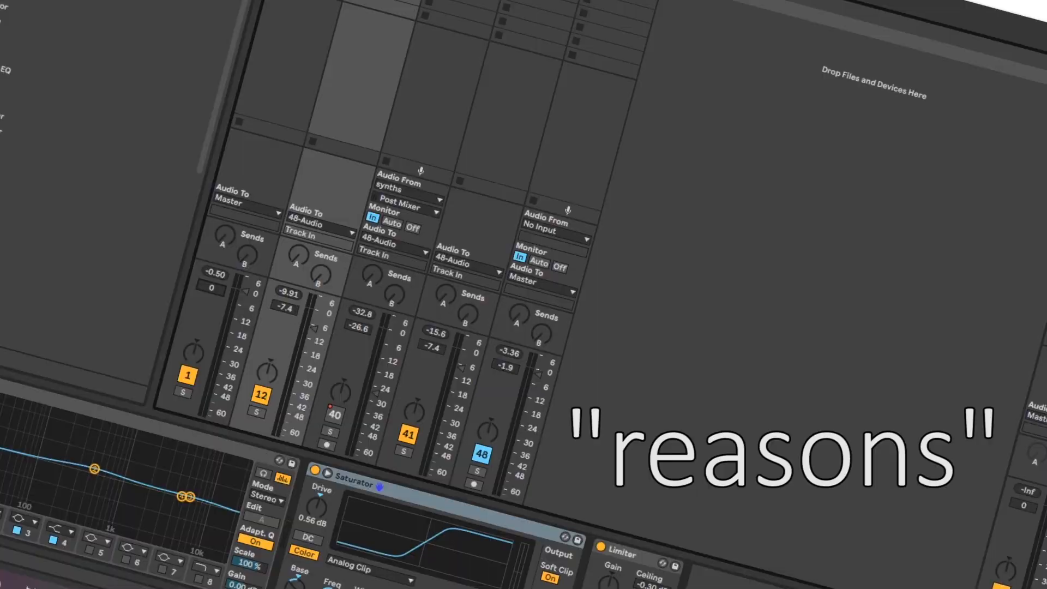
Select the bass send track fed from synths and show its effects from EQ Eight and Chorus through to the Limiter.
click(404, 50)
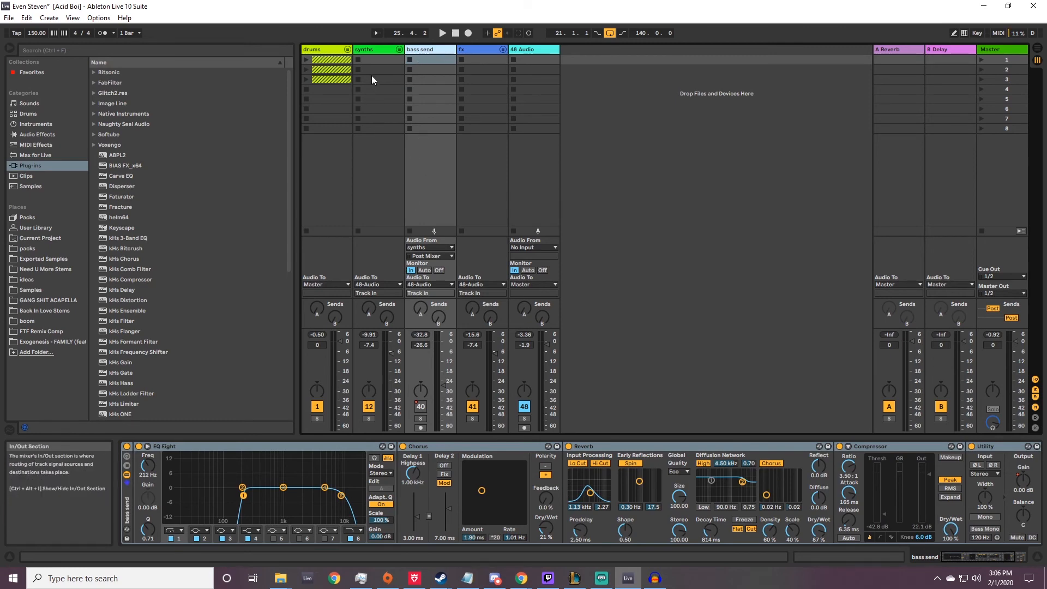
click(370, 51)
click(423, 50)
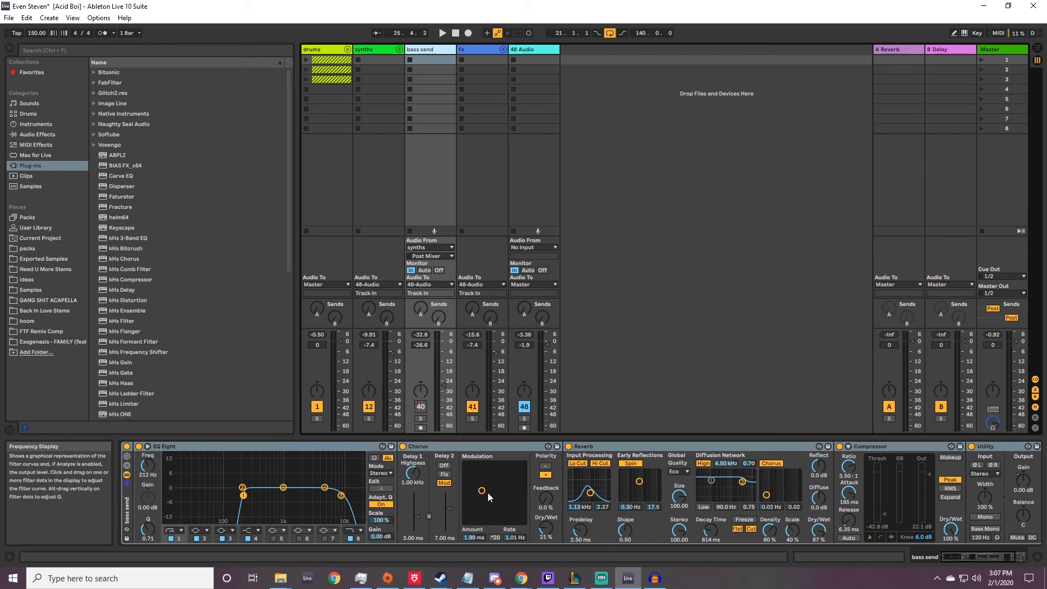
click(970, 561)
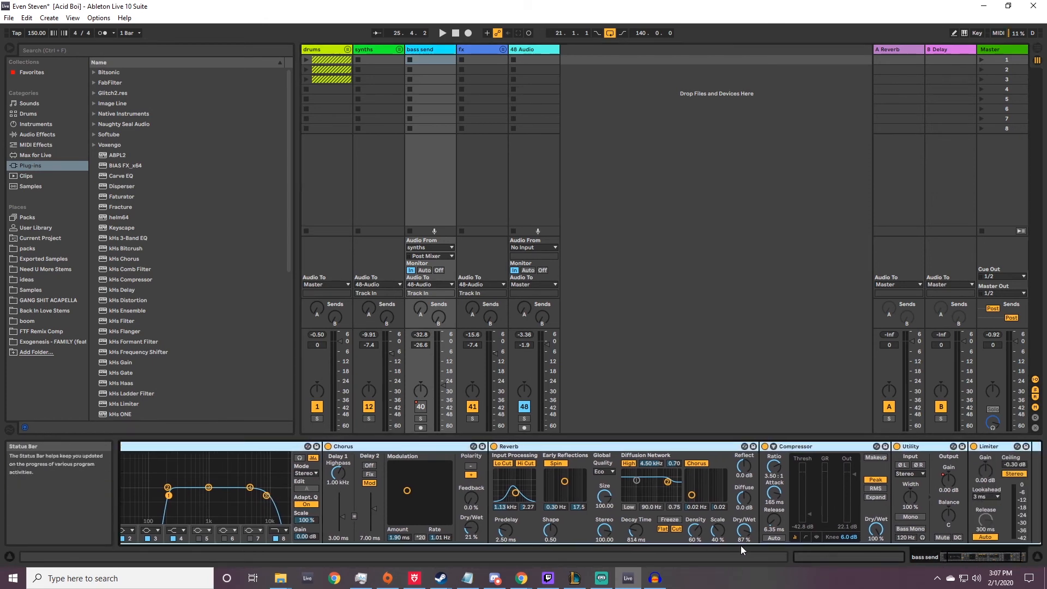
drag(995, 554, 1006, 556)
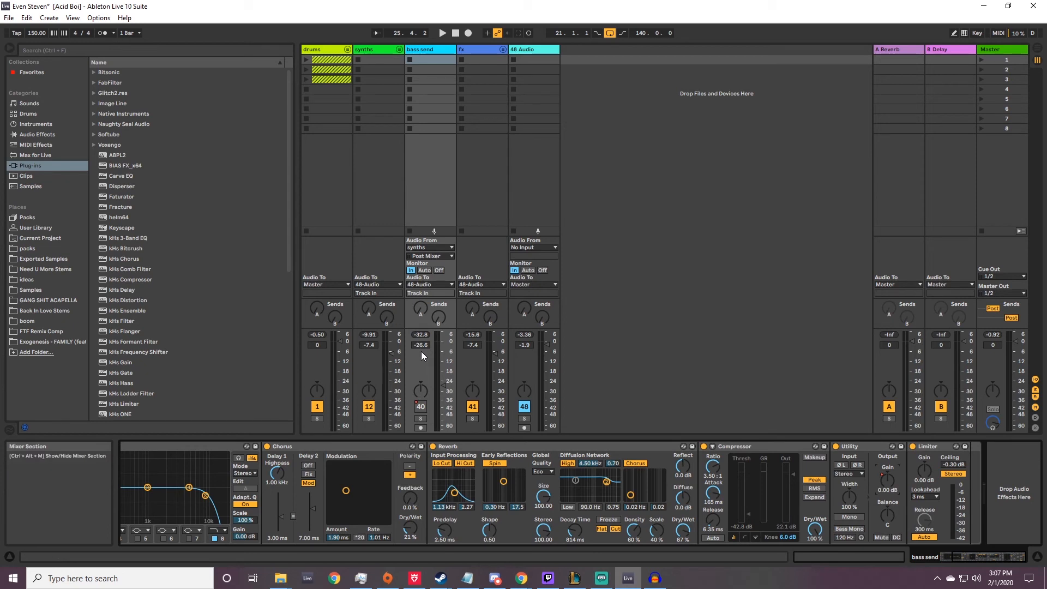
right_click(422, 408)
click(580, 398)
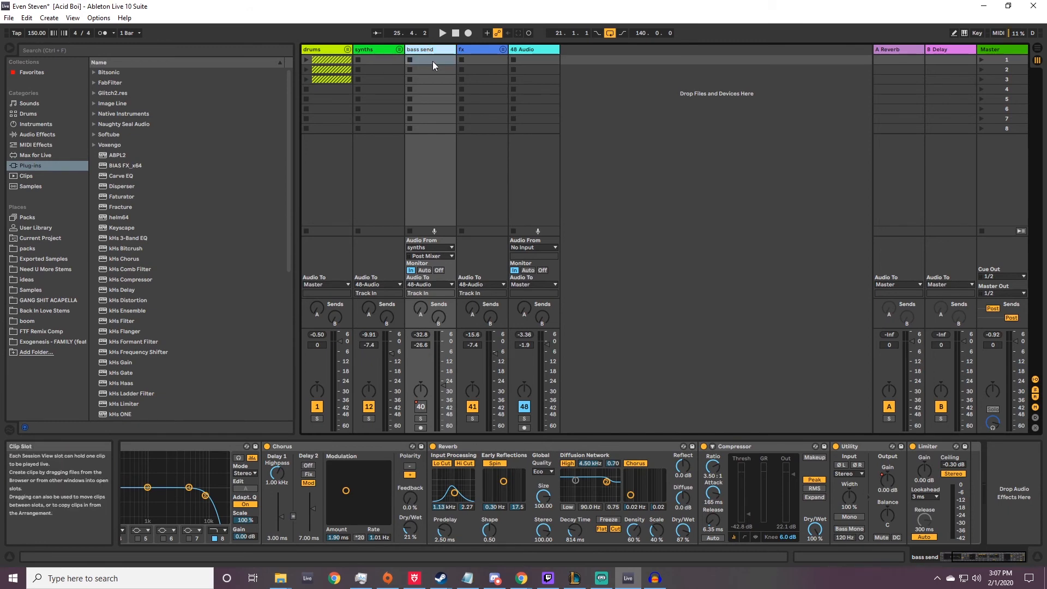
Unfold the fx group and step through its tracks to show each one's effects, ending at the last riser.
click(495, 50)
click(500, 50)
click(531, 53)
click(583, 52)
click(638, 53)
click(688, 53)
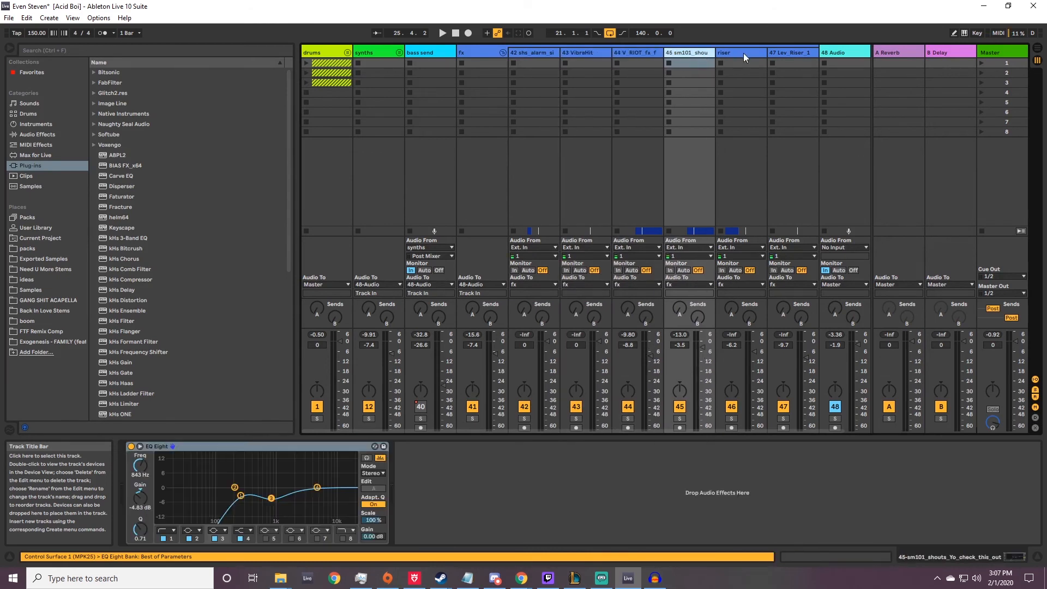
click(744, 54)
click(788, 52)
Go back through the fx tracks to show the EQ Eight low cuts on the sm101 shouts and alarm siren tracks.
click(725, 54)
click(685, 54)
click(649, 55)
click(694, 55)
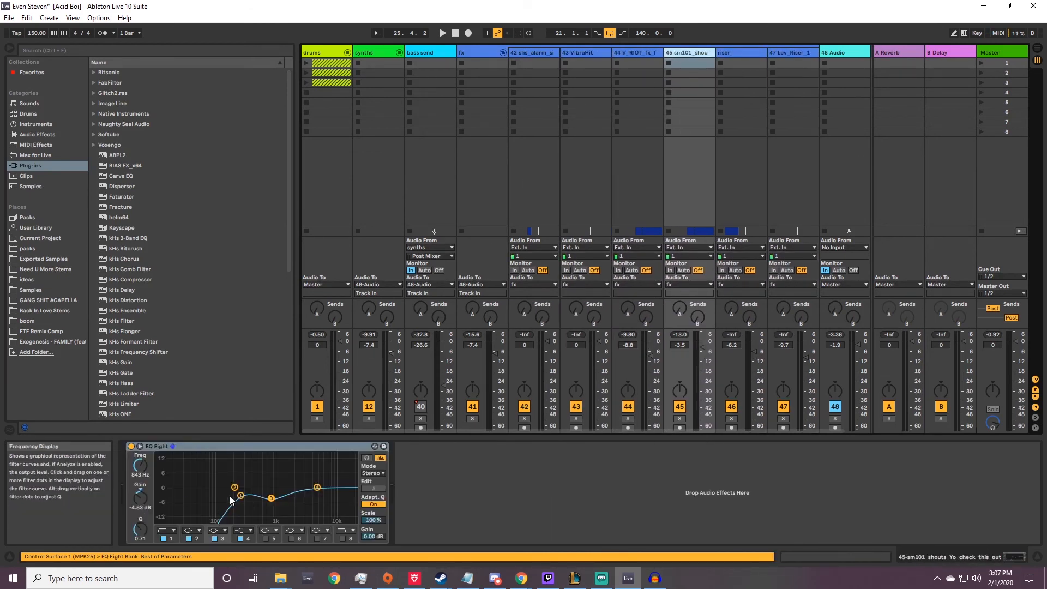
click(560, 54)
click(539, 54)
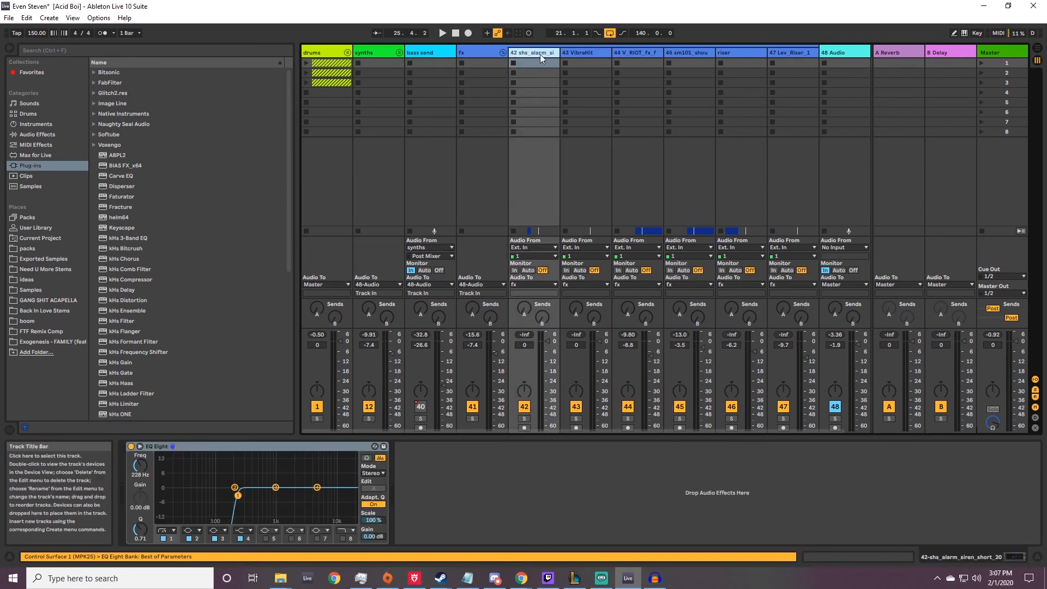
Select the fx group to show its Compressor sidechained from kick/snare and its Limiter, and fold the group again.
click(491, 53)
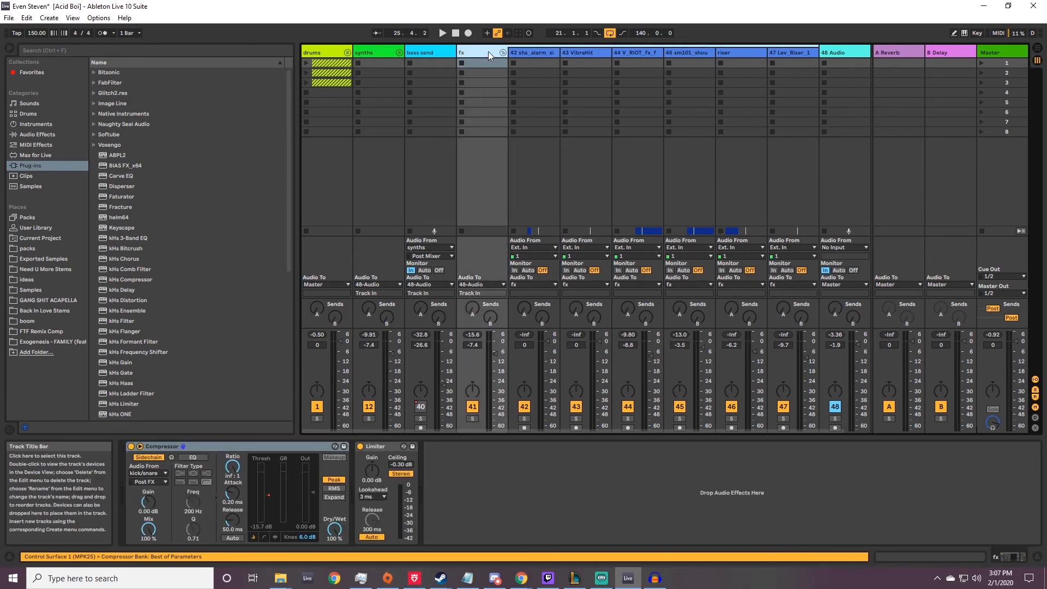
click(171, 447)
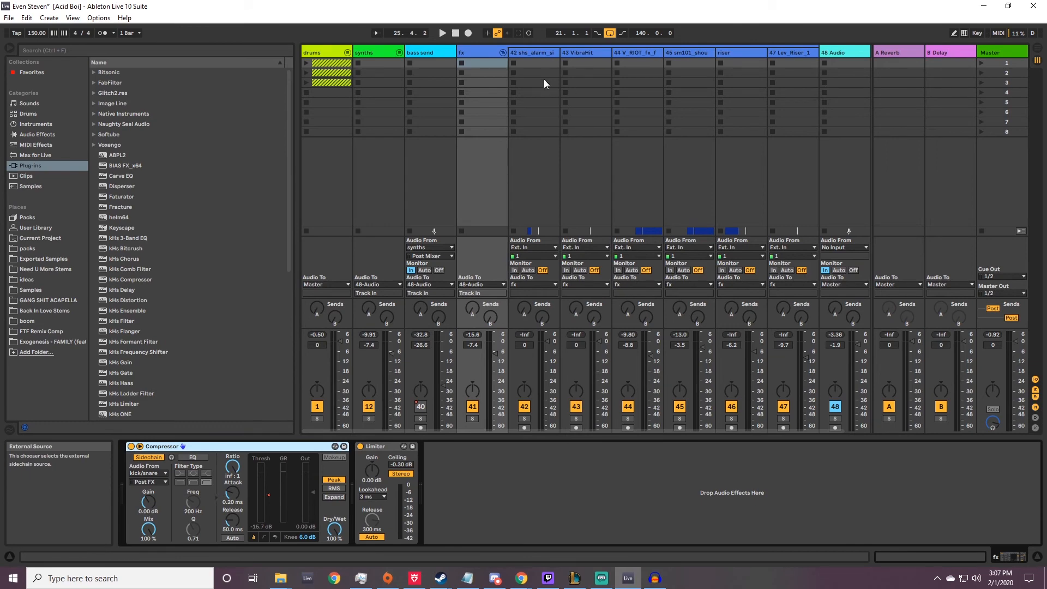
click(504, 53)
Select the 48 Audio track to show its Mix Gel, Saturator and Compressor, and briefly check it in the Arrangement View.
click(526, 49)
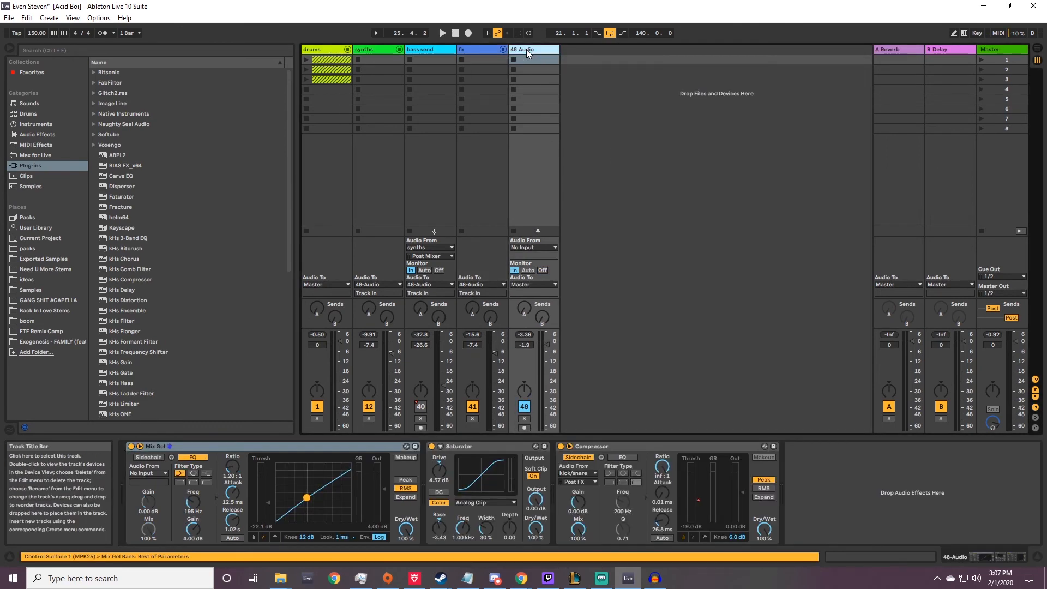
key(Tab)
key(Tab)
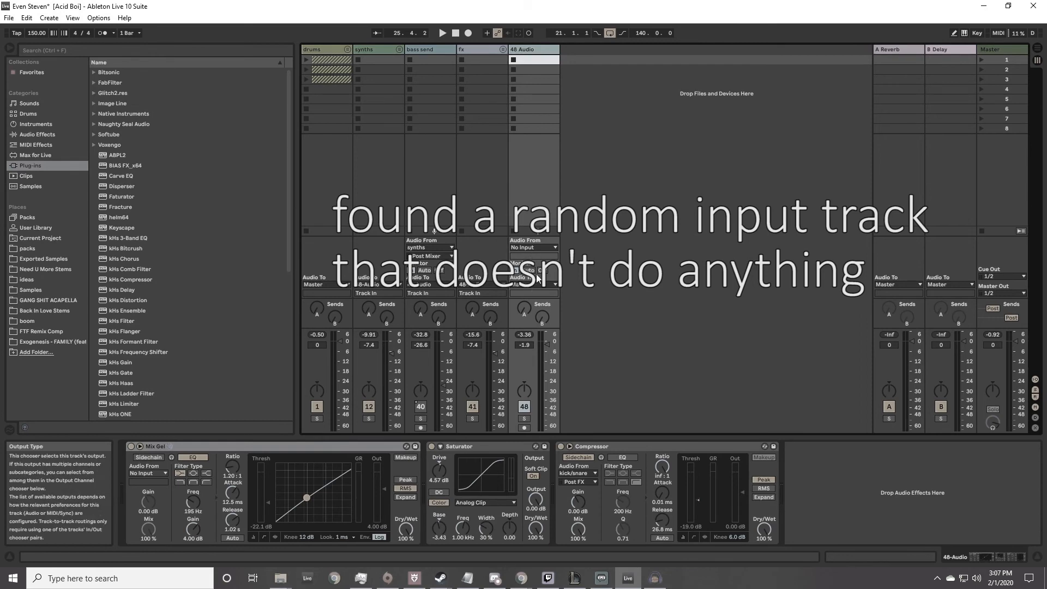
key(Tab)
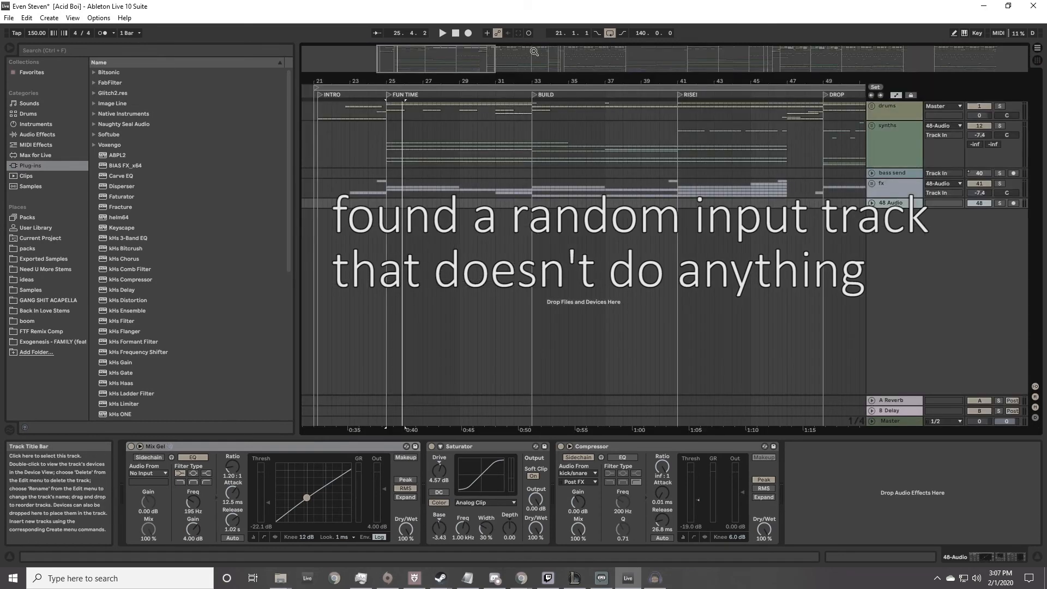
drag(763, 81, 511, 40)
Select the synths, bass send and fx tracks together to point out their shared output to 48 Audio.
click(421, 49)
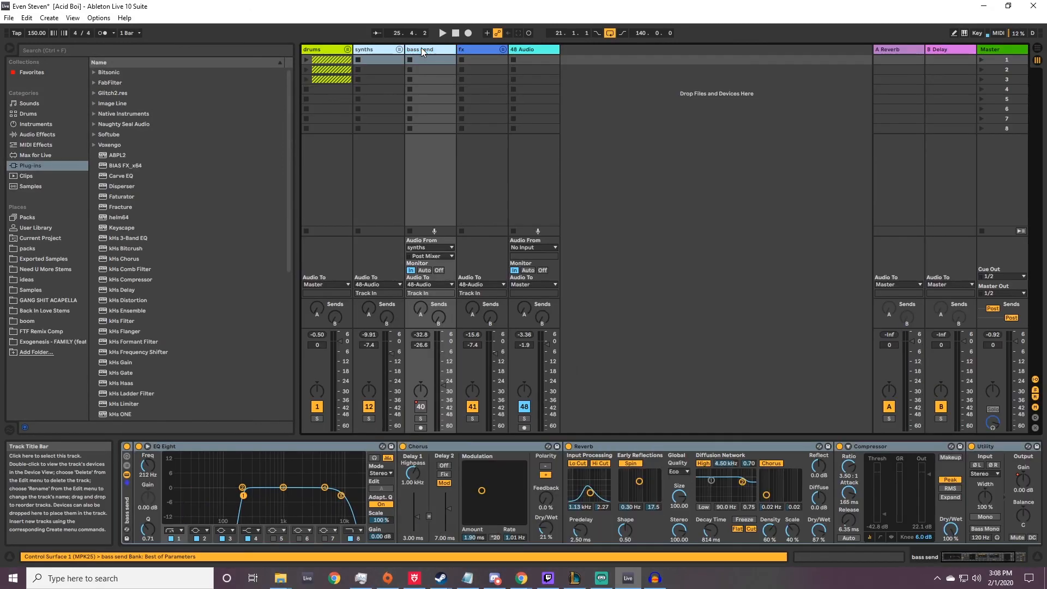
click(466, 48)
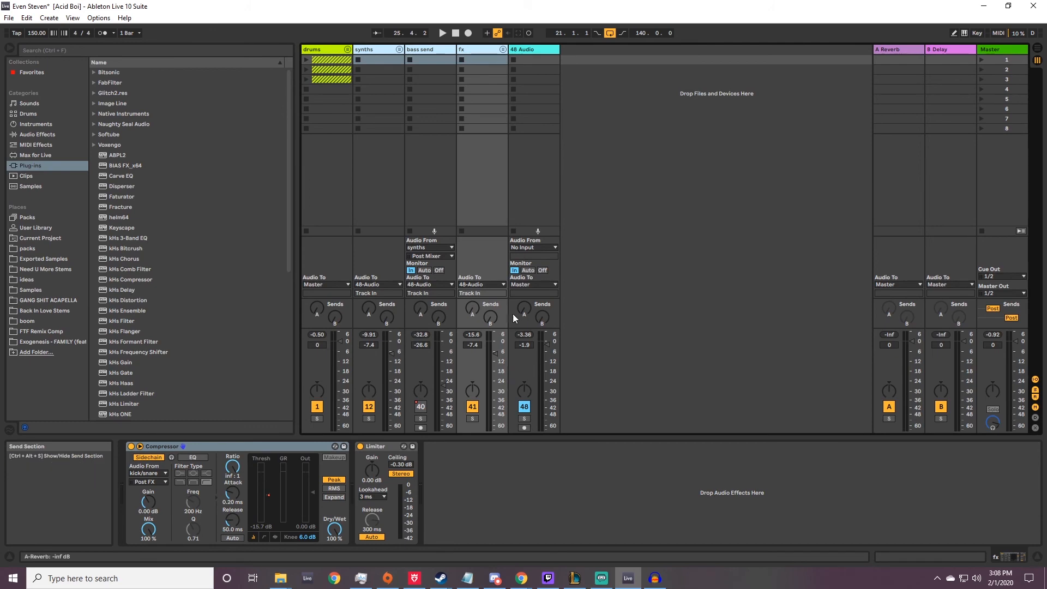
key(Tab)
key(Tab)
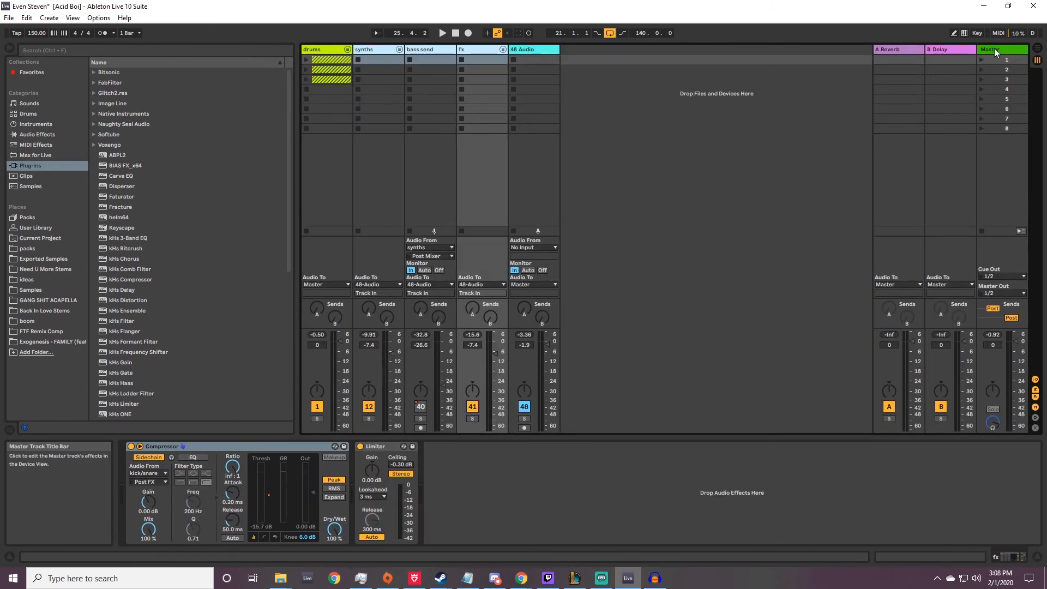
Select the Master track and show the bands of its second EQ Eight, selecting the 2.02 kHz and 5.00 kHz points.
click(994, 48)
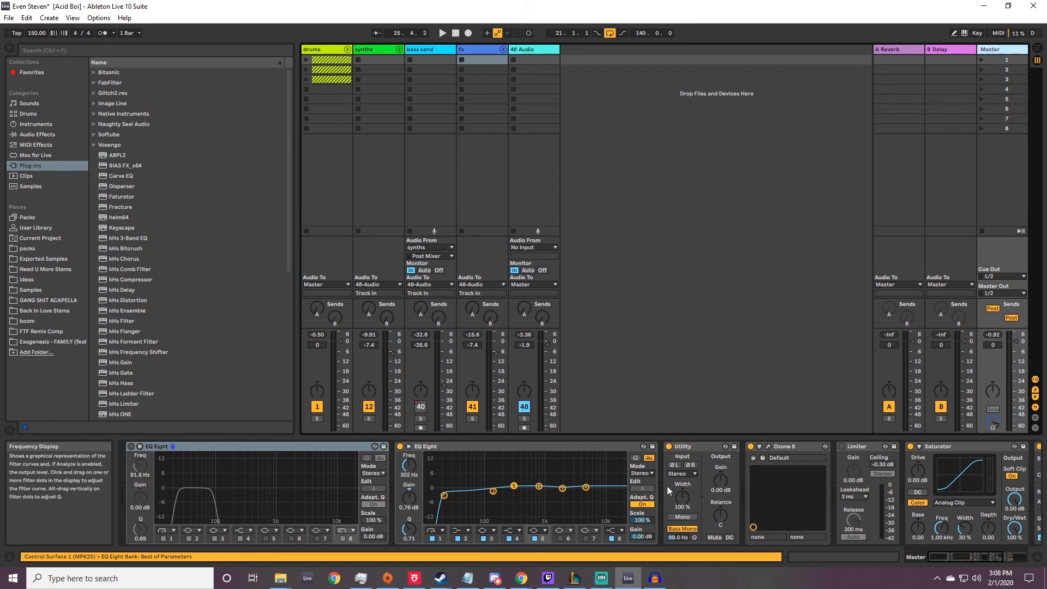
click(962, 555)
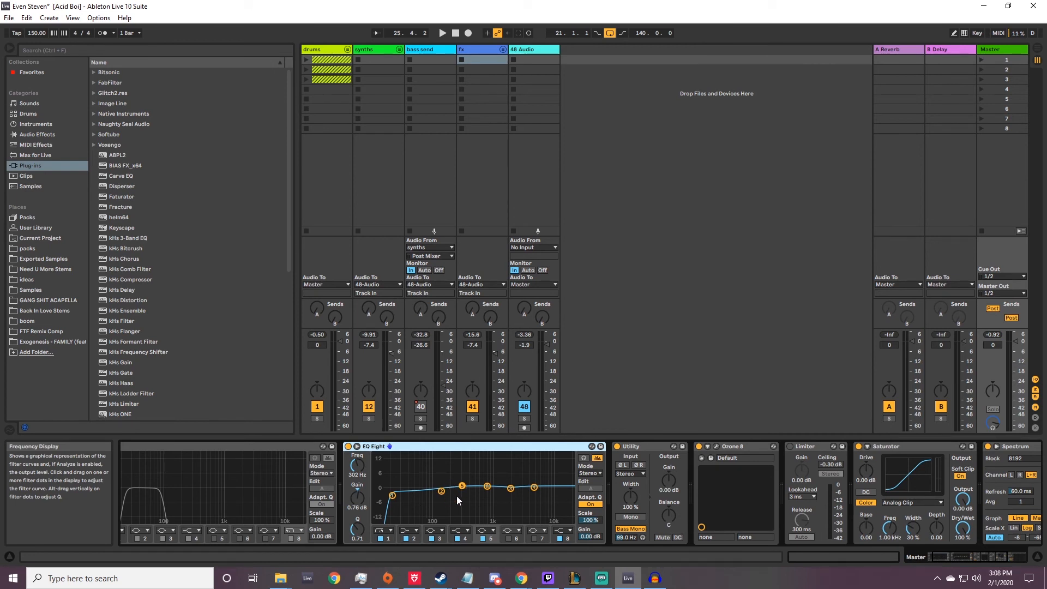
click(511, 489)
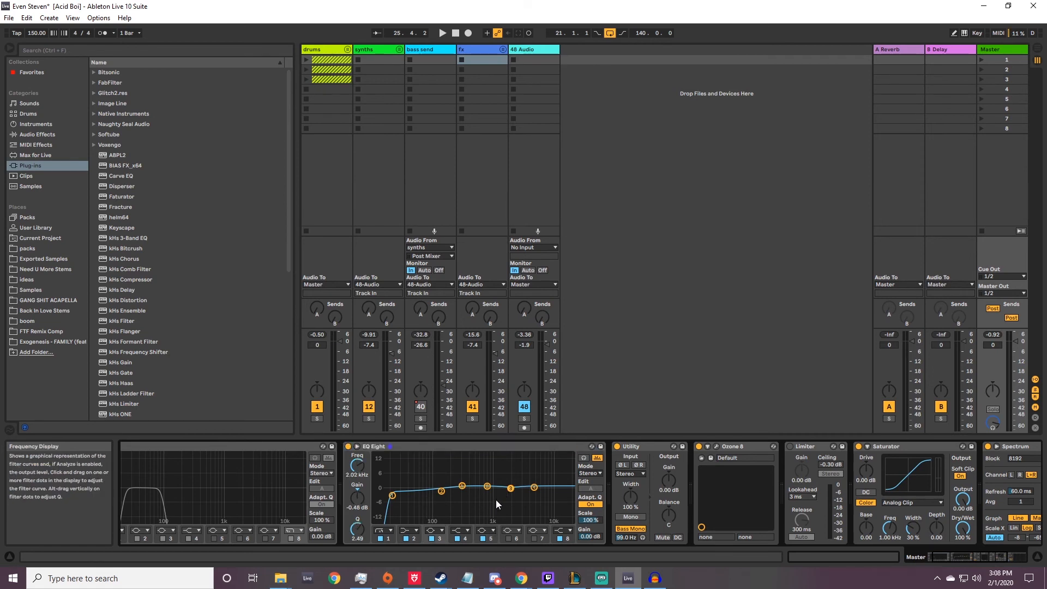
click(535, 488)
Fold the Utility and the Limiter on the master chain and bring Ozone 8, Saturator and Spectrum into view.
double_click(634, 448)
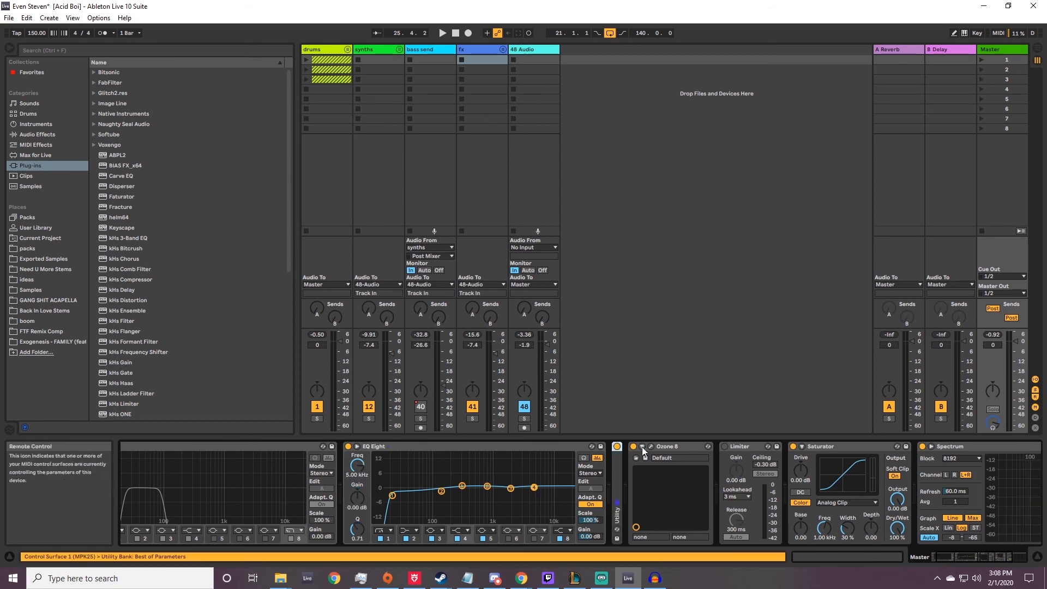
click(993, 557)
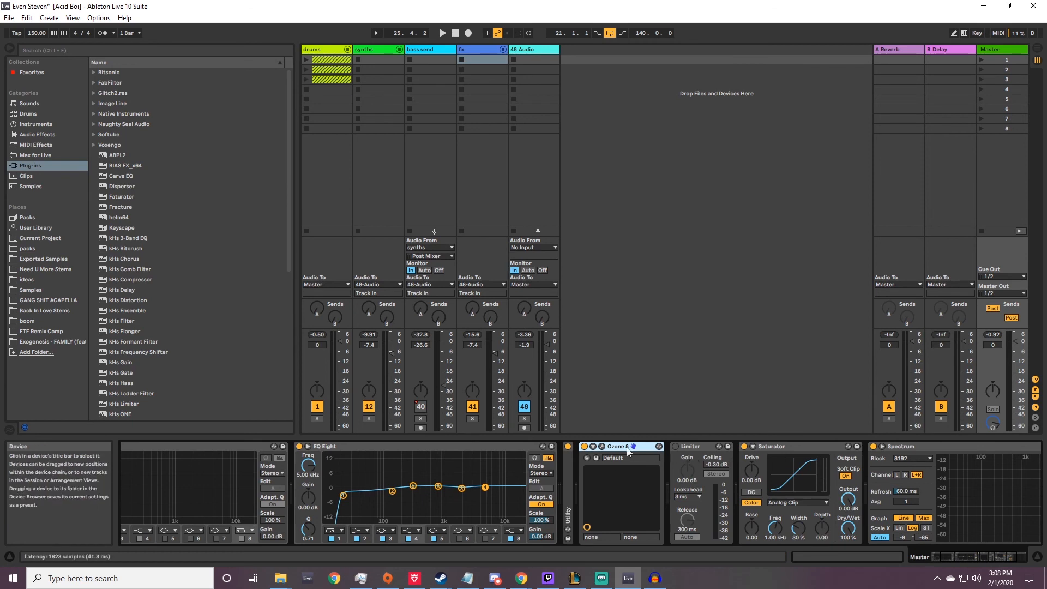
click(957, 555)
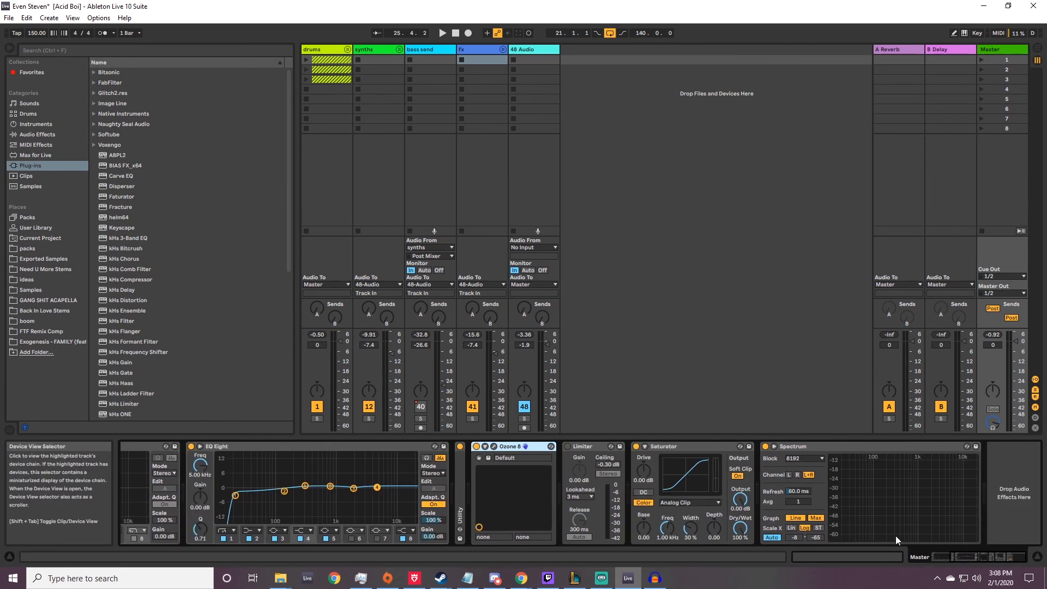
click(594, 450)
double_click(587, 444)
click(629, 480)
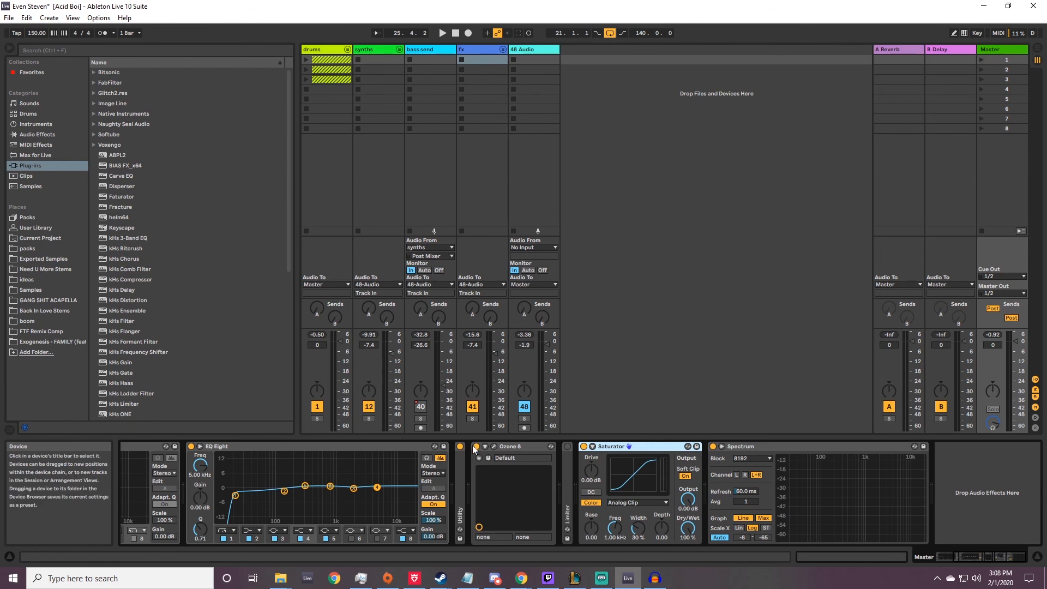
Open the Ozone 8 window, retry its license check, and show the Exciter and the Equalizer with its Band 7 lowpass.
click(547, 439)
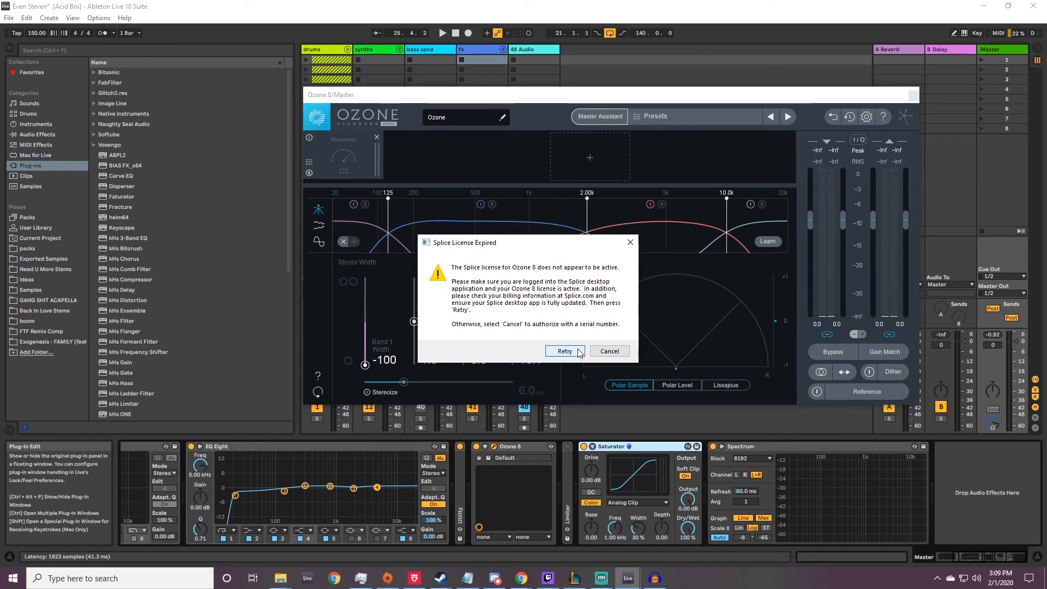
click(577, 348)
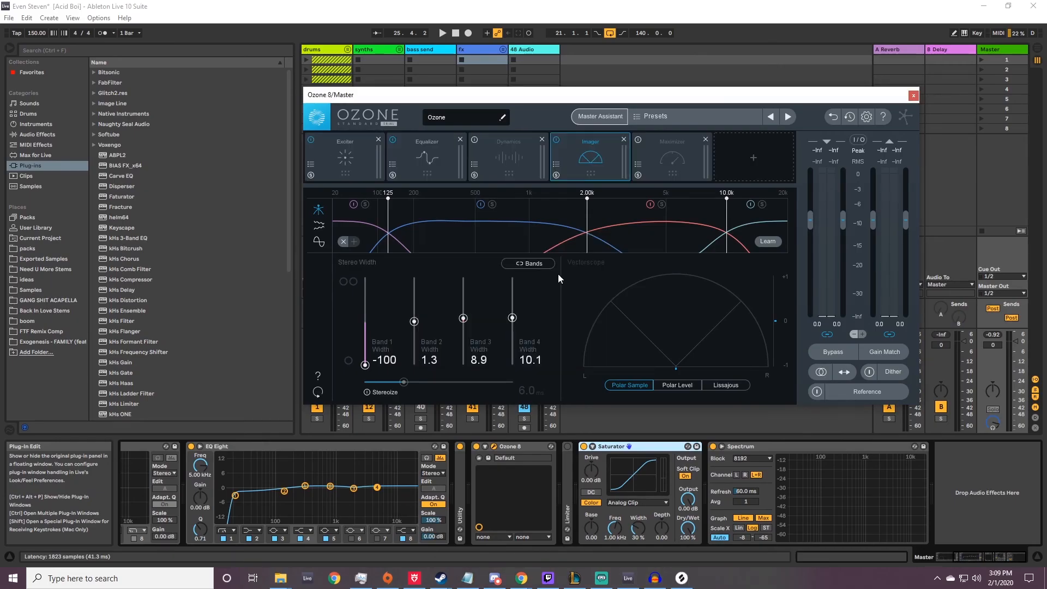
click(356, 156)
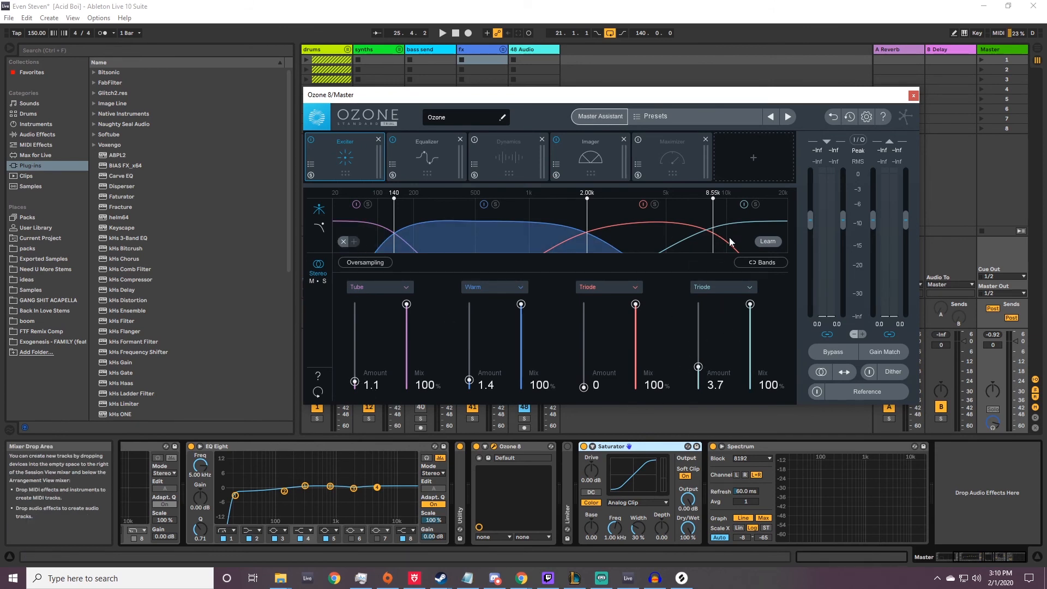
click(427, 157)
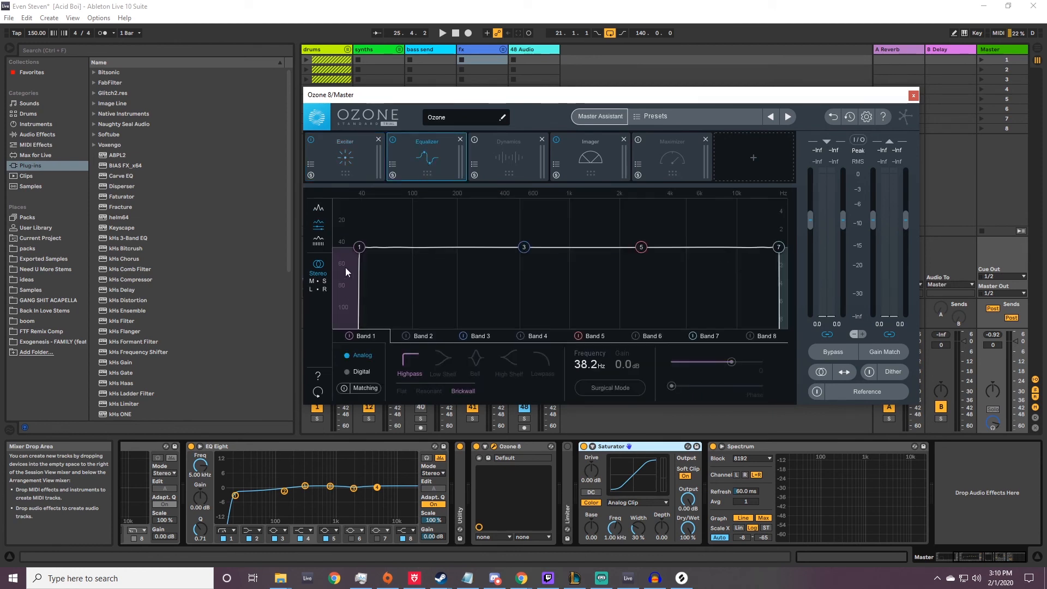
click(778, 247)
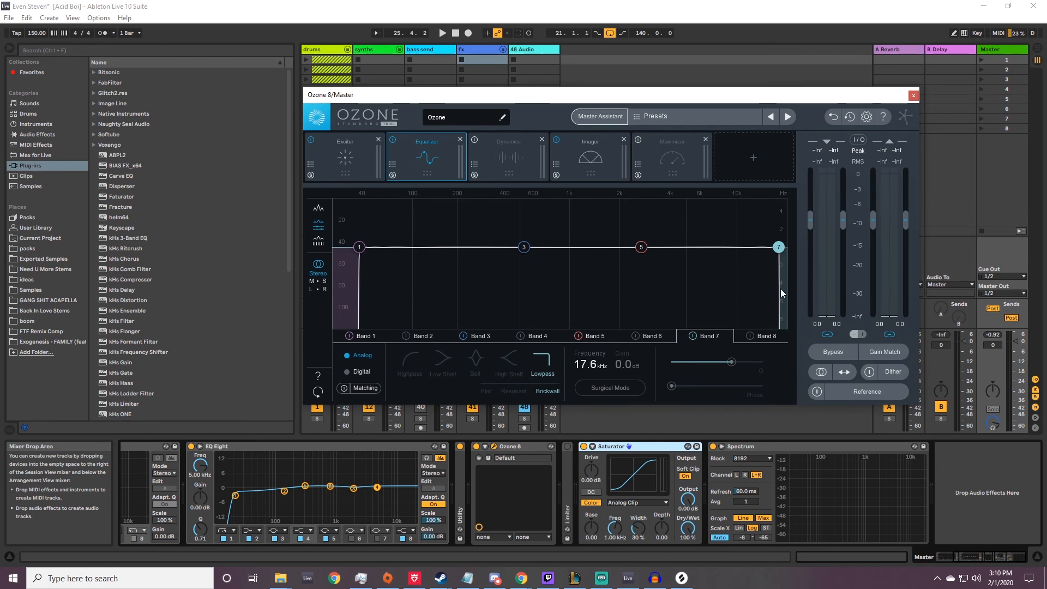
Show Ozone 8's Imager and Maximizer modules, close its window and return to the start of the master chain.
click(608, 159)
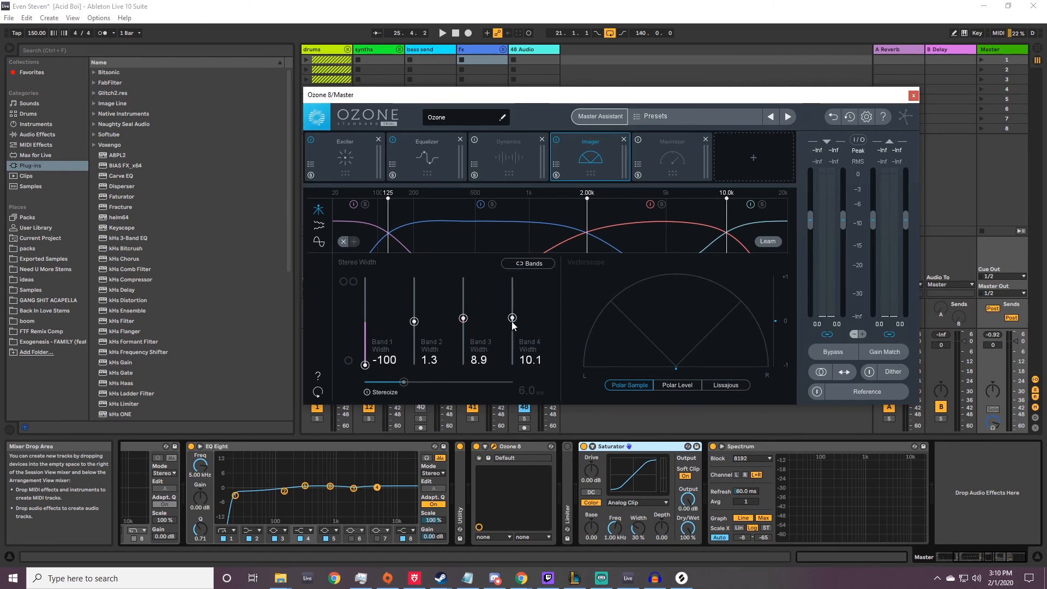
click(678, 150)
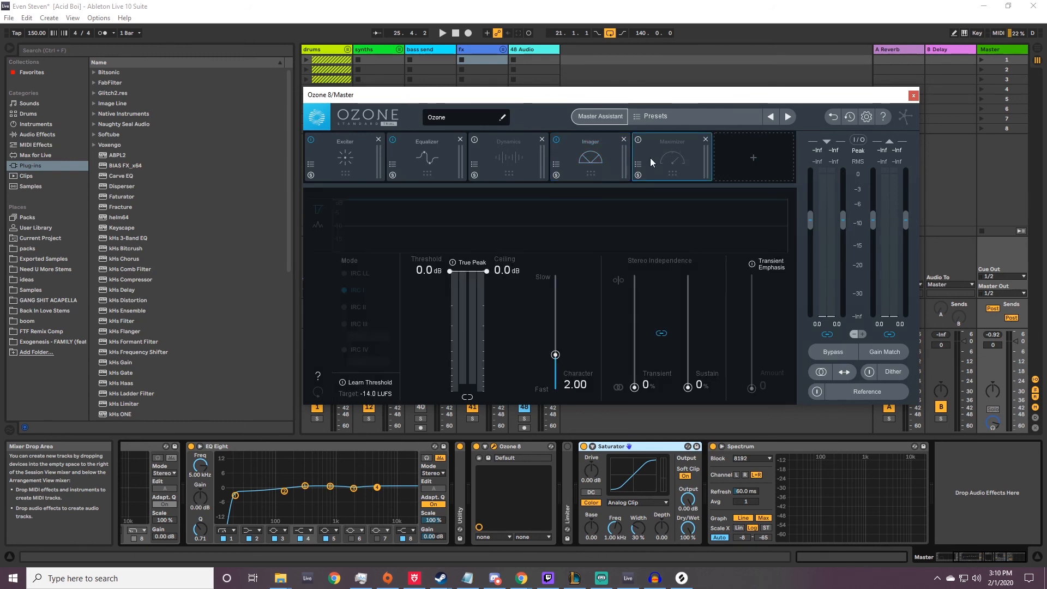
click(913, 96)
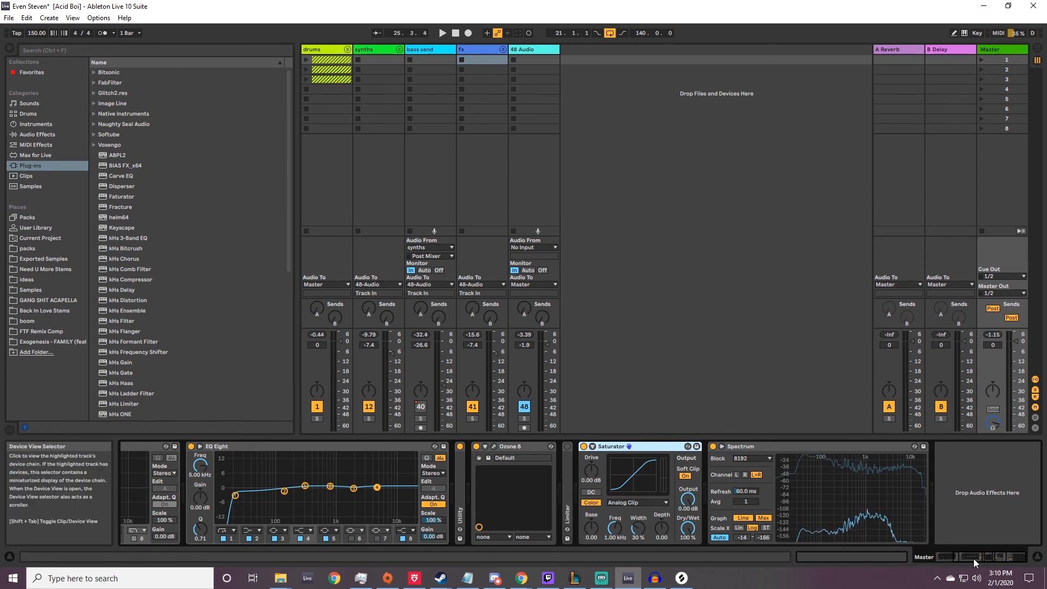
drag(973, 559, 907, 555)
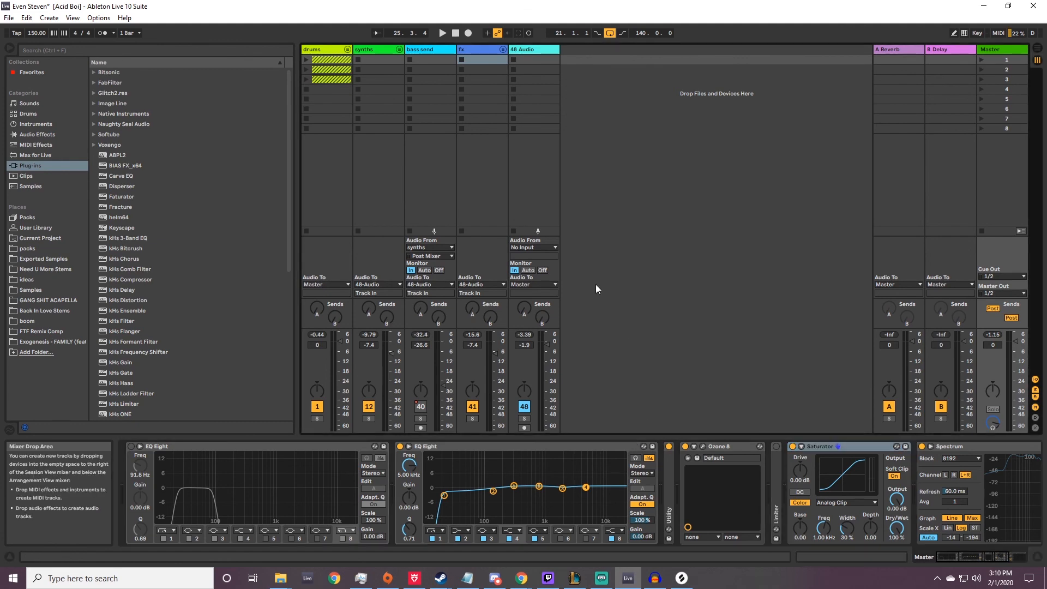
Show the whole song in the Arrangement View and place the insertion marker on the fx group at the REST section's start.
key(Tab)
drag(380, 424, 380, 428)
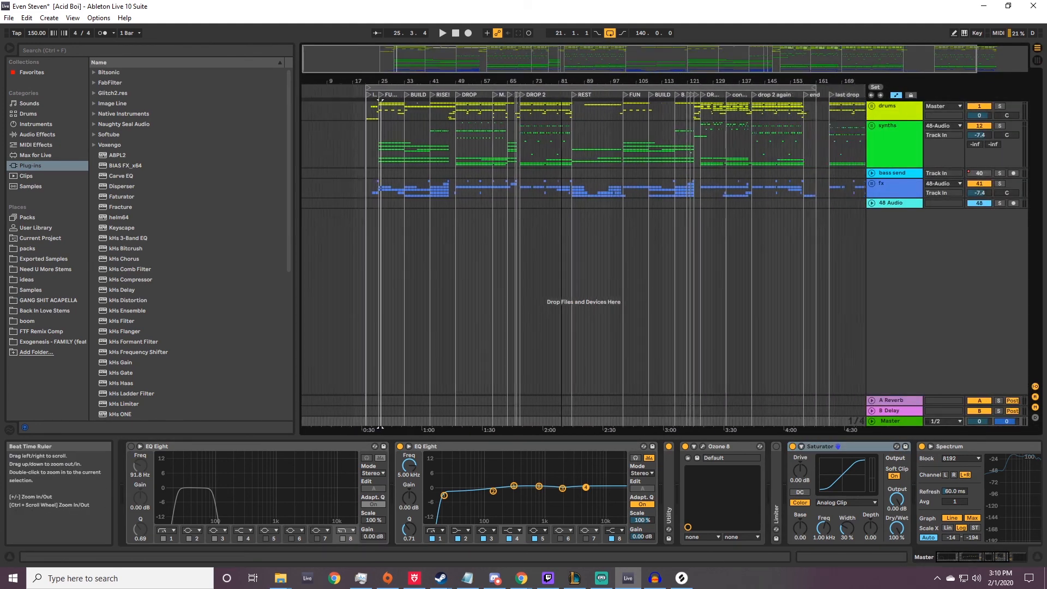
drag(561, 81, 544, 74)
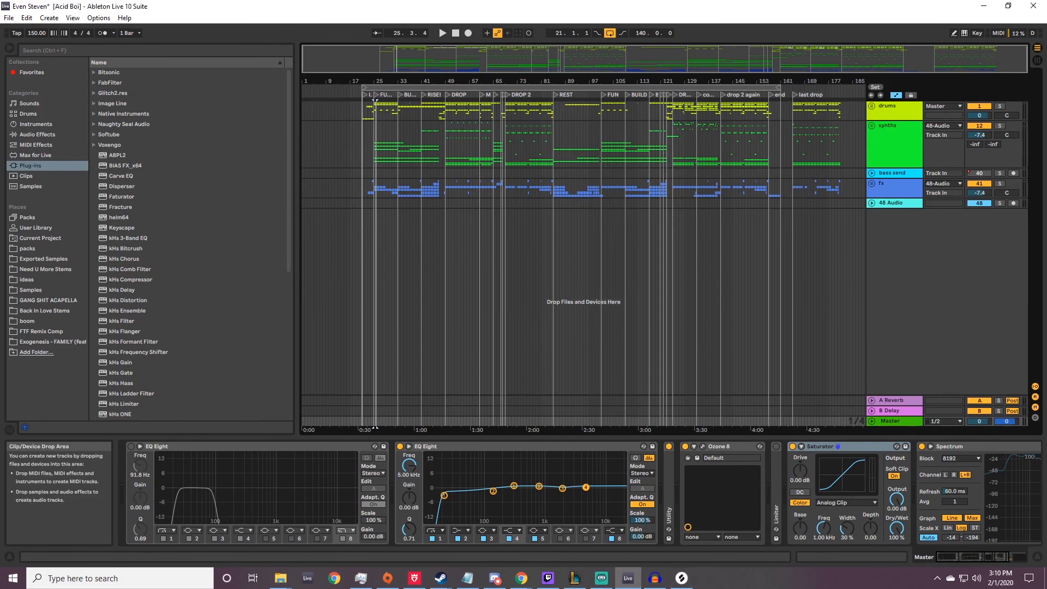
key(alt+Tab)
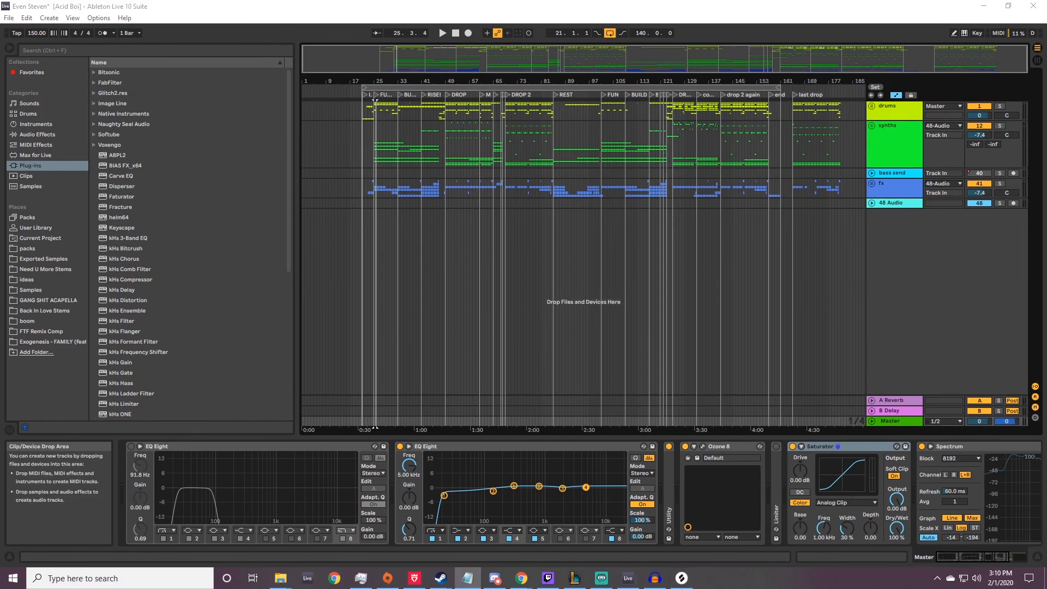
click(553, 189)
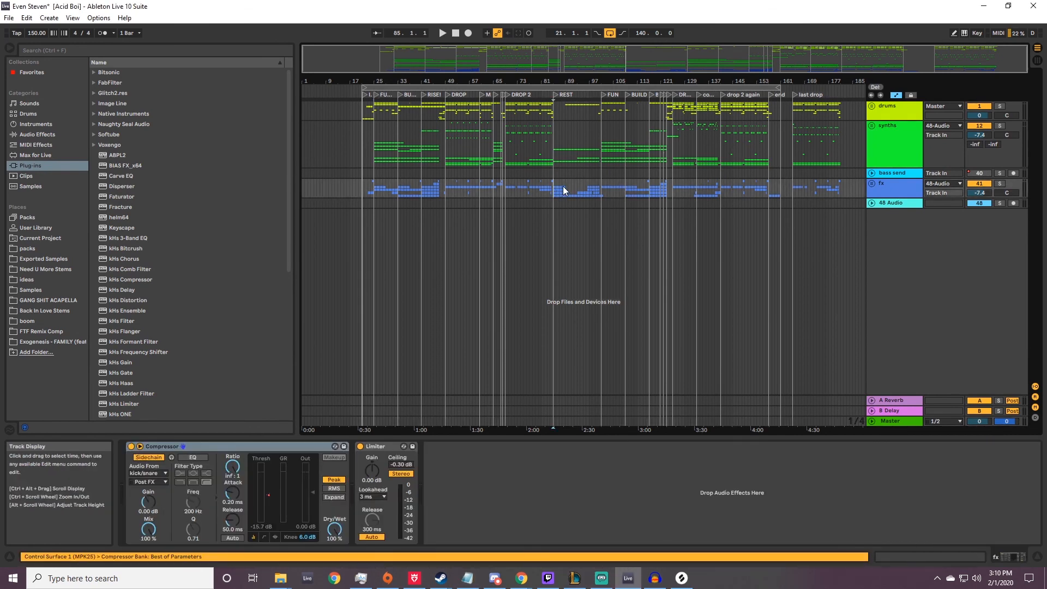